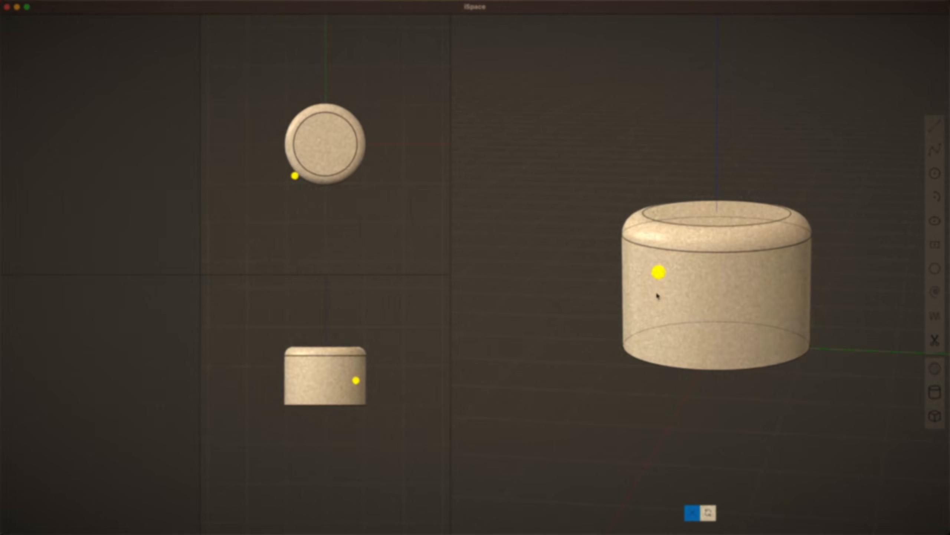
middle_drag(617, 394, 524, 408)
click(935, 369)
mouse_move(693, 219)
mouse_down()
mouse_move(690, 163)
mouse_move(695, 206)
mouse_up()
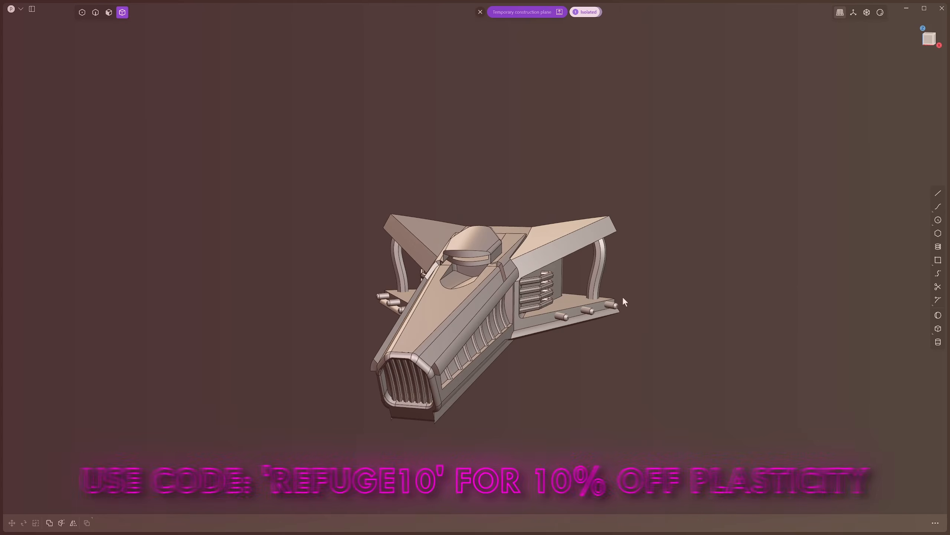
Take the spaceship out of its isolation so the REFUGE cylinder beside it is shown again
scroll(660, 303, down, 1)
scroll(653, 295, up, 2)
scroll(652, 294, down, 2)
key(slash)
scroll(652, 294, down, 3)
shift+middle_drag(704, 297, 659, 296)
scroll(662, 310, up, 12)
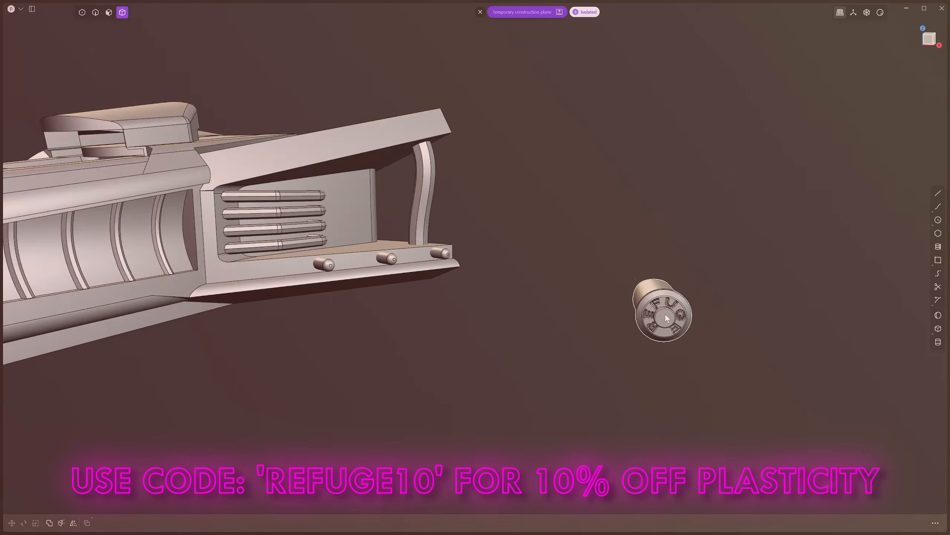
Turn off the edge display and select the cylinder embossed with REFUGE
key(alt+shift+z)
middle_drag(583, 400, 651, 373)
middle_drag(756, 356, 649, 282)
click(645, 226)
middle_drag(646, 228, 630, 276)
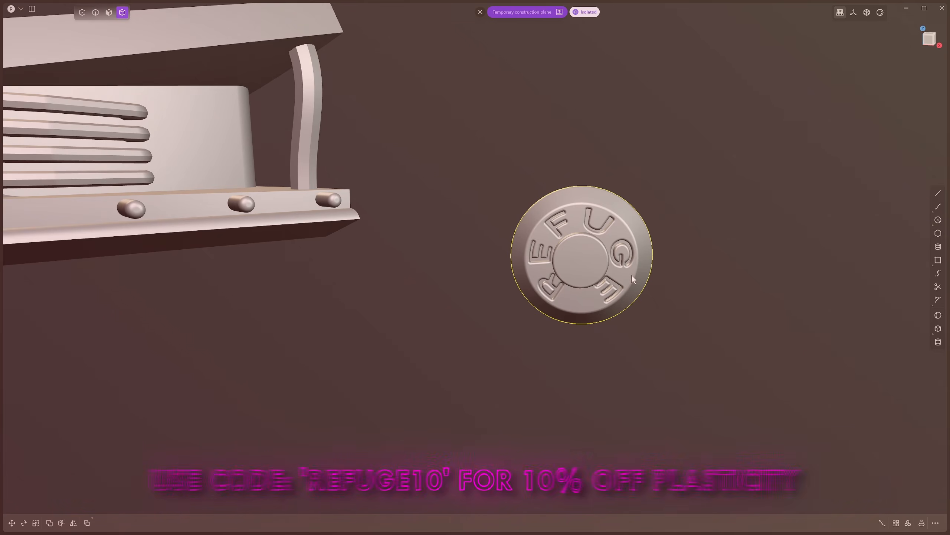
Toggle isolation of the REFUGE cylinder on and off and clear all isolation so every object in the scene is shown
key(slash)
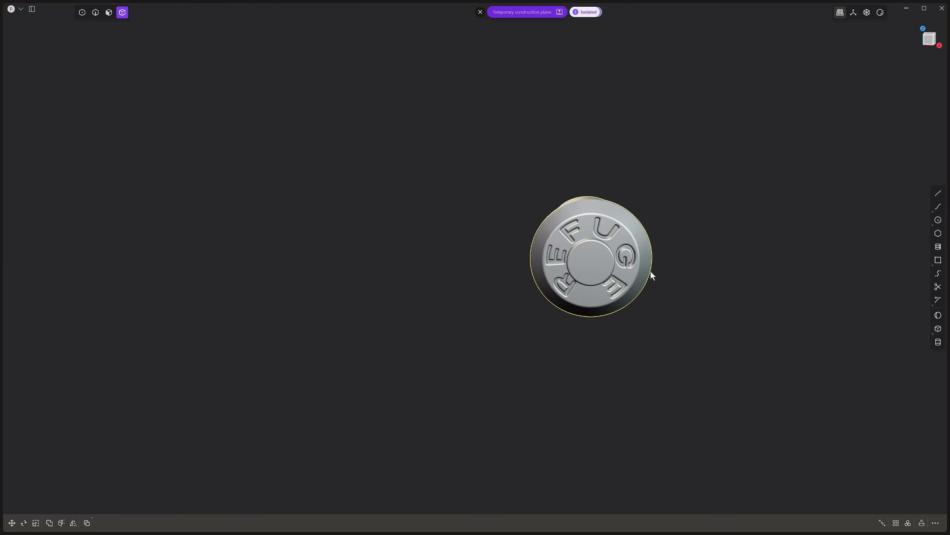
key(slash)
key(slash)
key(slash)
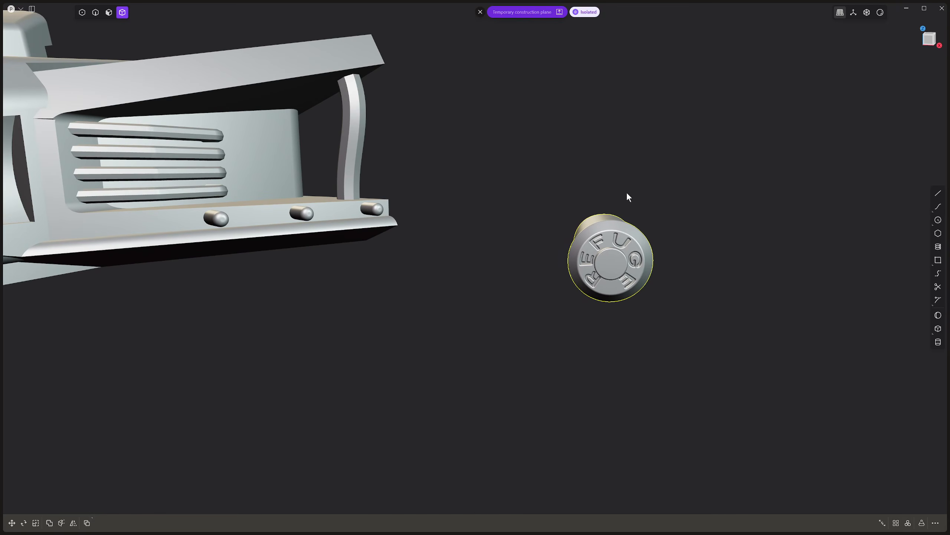
click(597, 11)
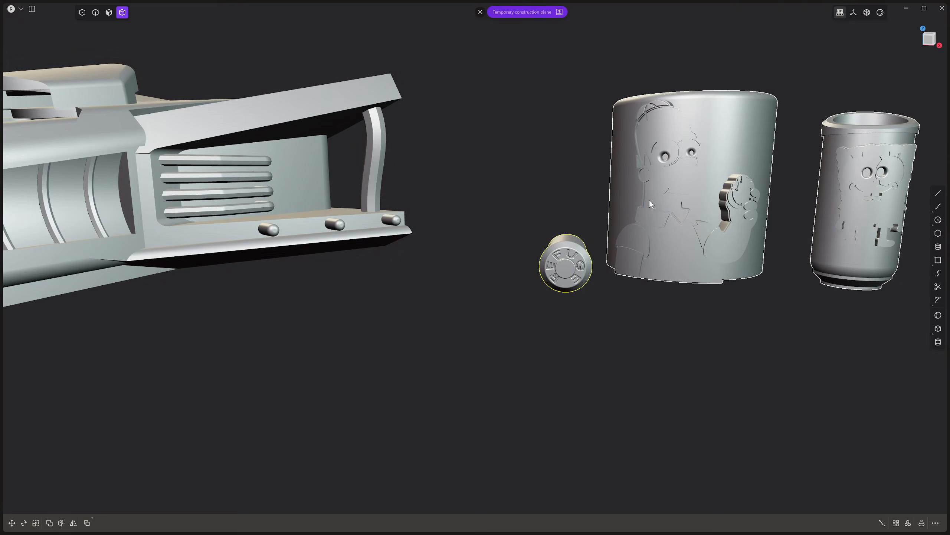
Examine the REFUGE cylinder, the cylinders with embossed cartoon characters and the rounded block from several angles
middle_drag(557, 280, 473, 245)
click(472, 244)
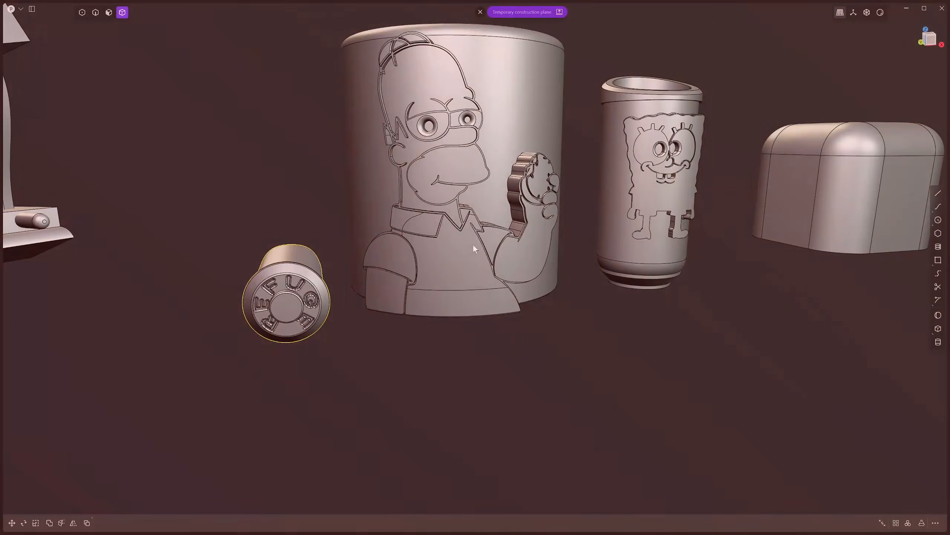
click(317, 299)
middle_drag(316, 300, 408, 316)
click(518, 259)
middle_drag(549, 268, 462, 382)
click(695, 254)
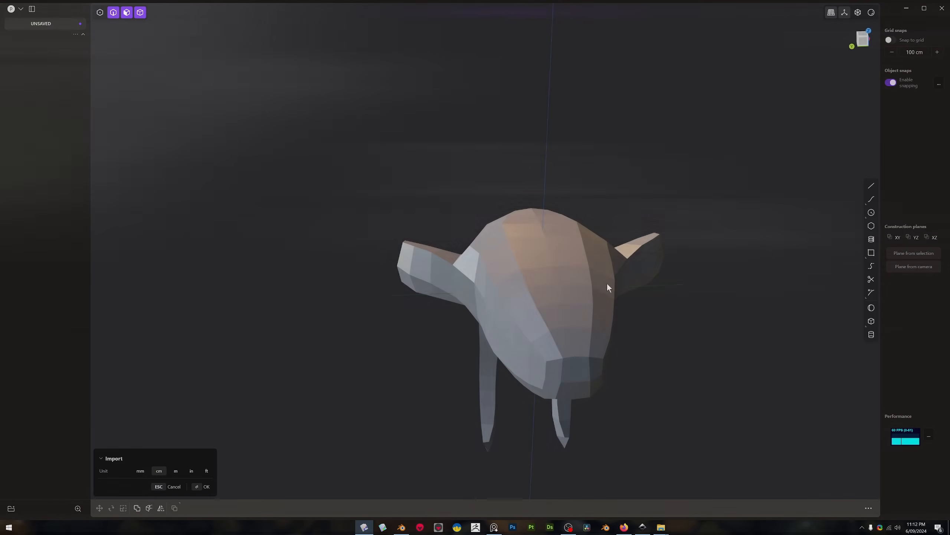
Import the TUTIBJECT.obj mesh with centimetres as the unit
middle_drag(607, 283, 671, 232)
key(Return)
scroll(673, 232, up, 3)
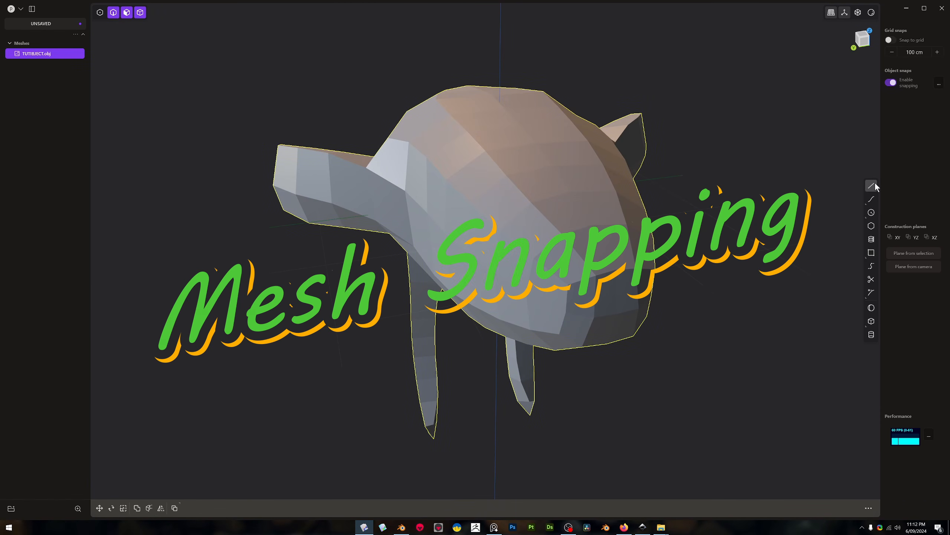
click(486, 151)
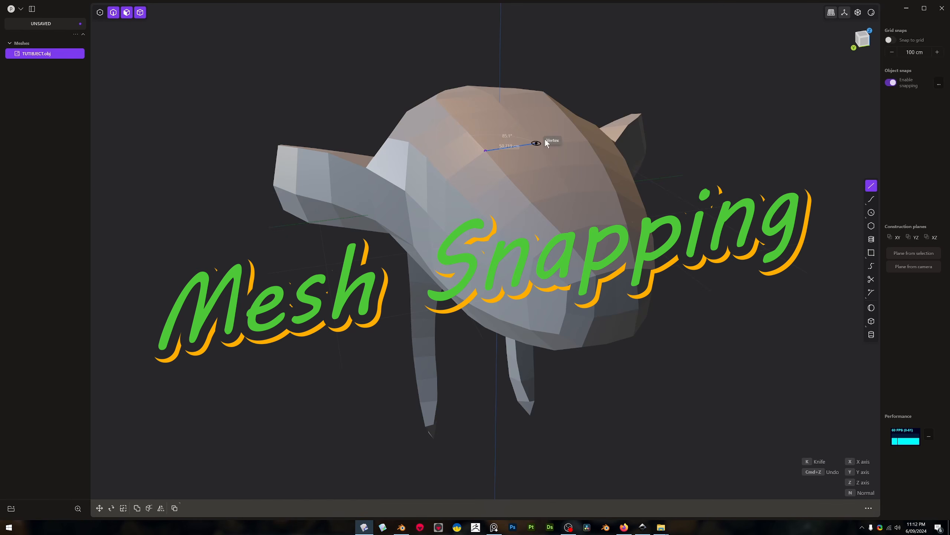
click(588, 140)
click(571, 152)
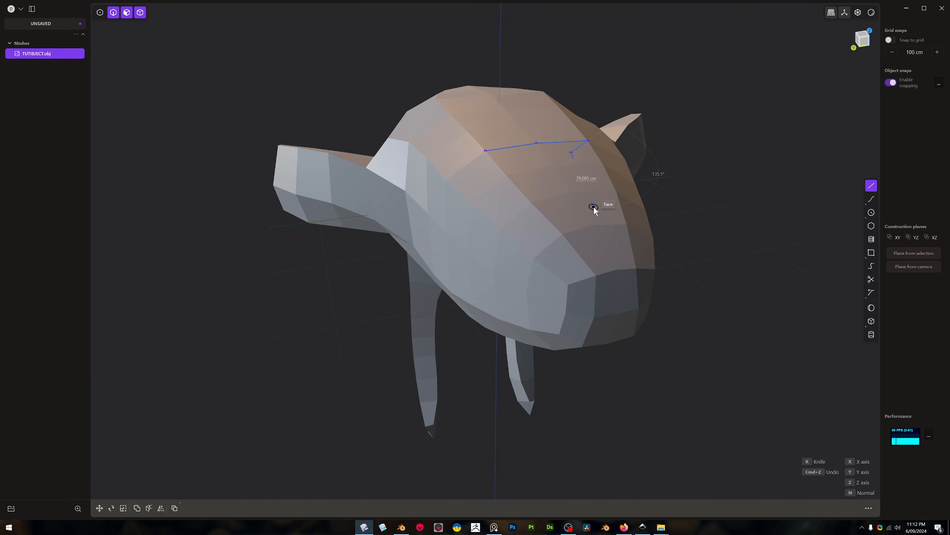
key(Escape)
Draw a spline curve across the mesh's forehead from side to side, snapping its points to the mesh vertices
click(871, 199)
middle_drag(613, 262, 495, 292)
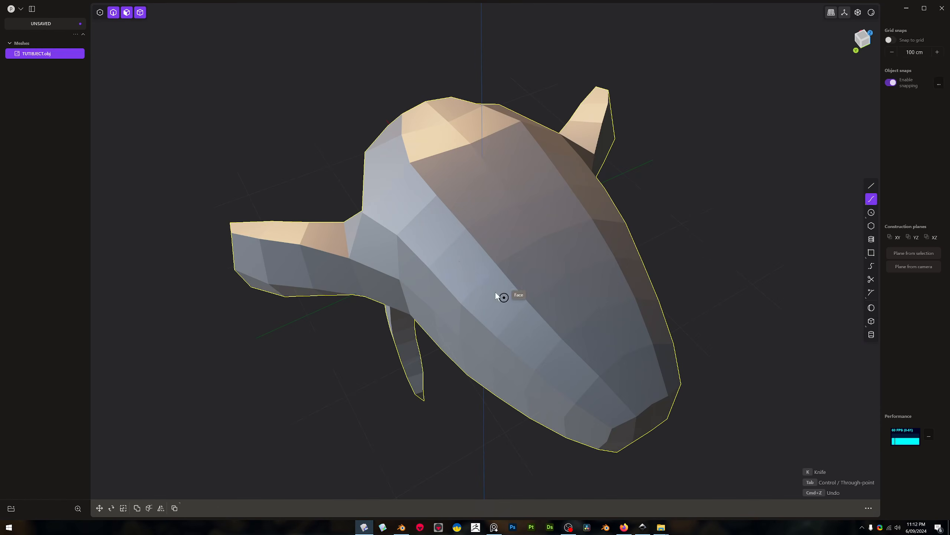
click(429, 267)
click(569, 187)
middle_drag(569, 186, 556, 189)
click(606, 190)
key(Return)
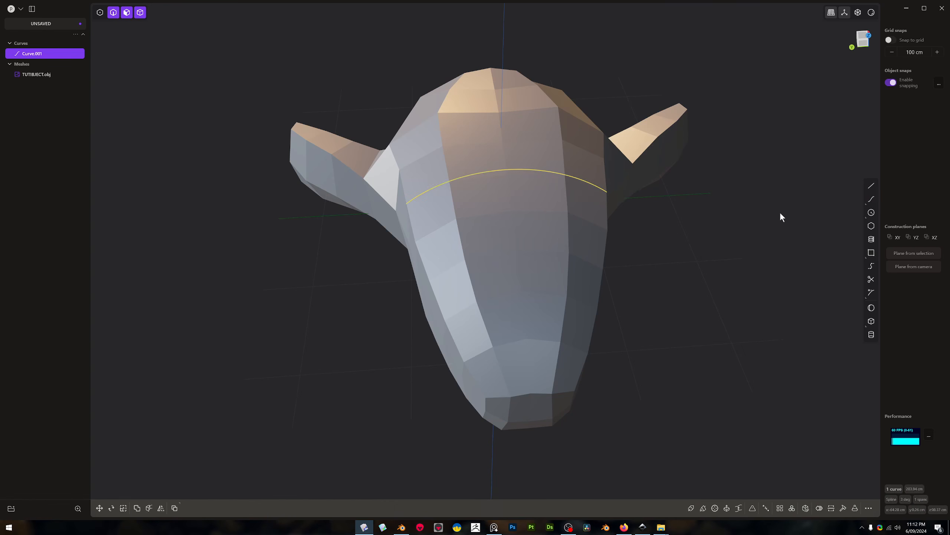
Draw a second spline through four mesh vertices across the head, below the forehead curve
click(873, 196)
middle_drag(436, 276, 545, 275)
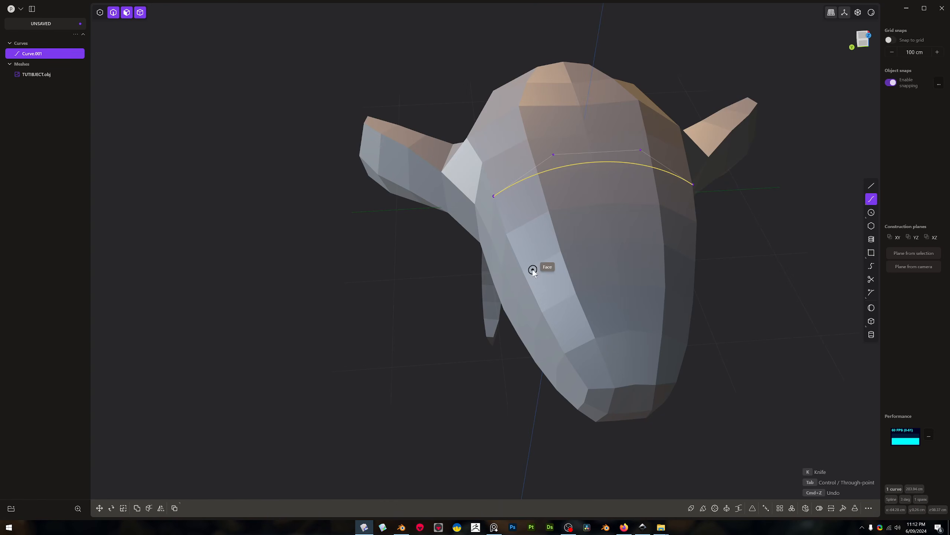
click(523, 272)
click(560, 251)
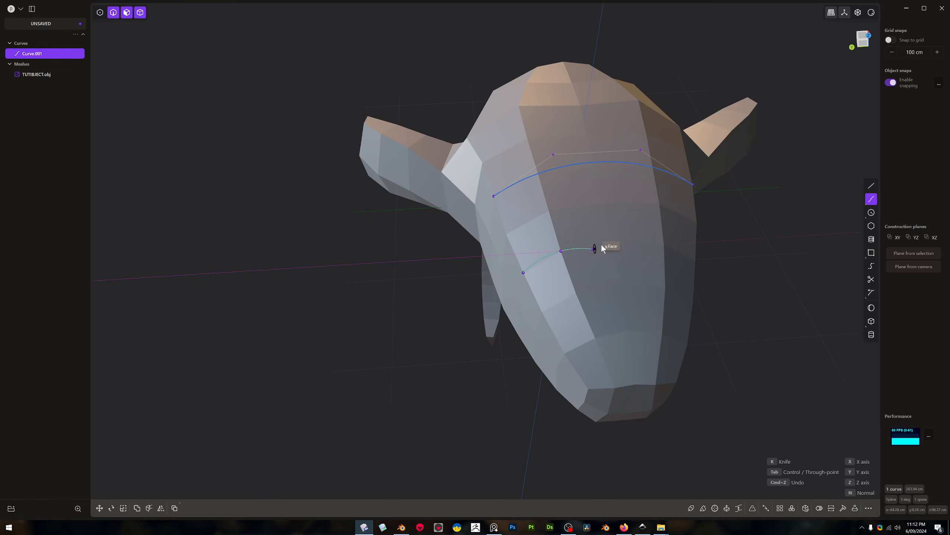
click(656, 244)
middle_drag(657, 244, 628, 241)
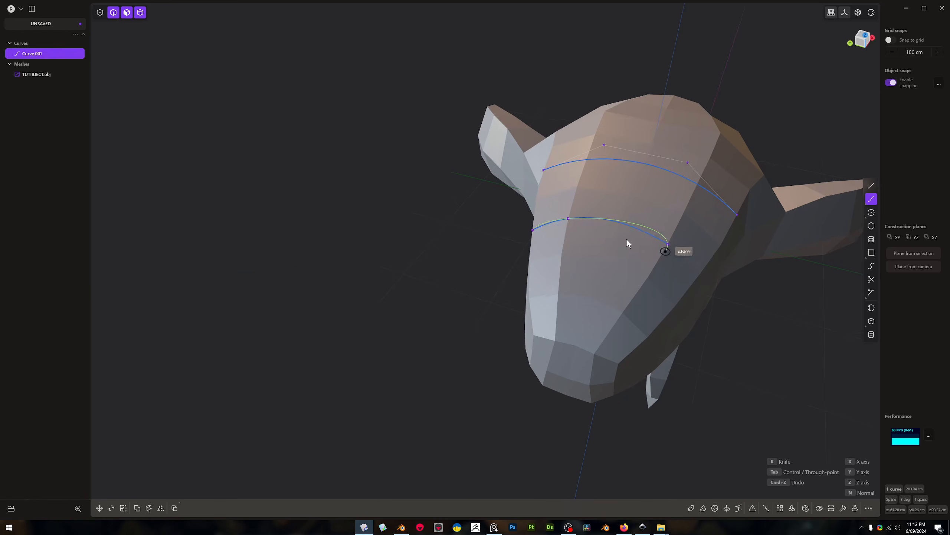
click(694, 274)
middle_drag(695, 274, 721, 284)
right_click(720, 284)
Draw a third spline snapped to the mesh vertices along the upper edge of the snout's flat front
middle_drag(697, 331, 868, 230)
click(873, 198)
shift+middle_drag(661, 351, 670, 309)
click(553, 327)
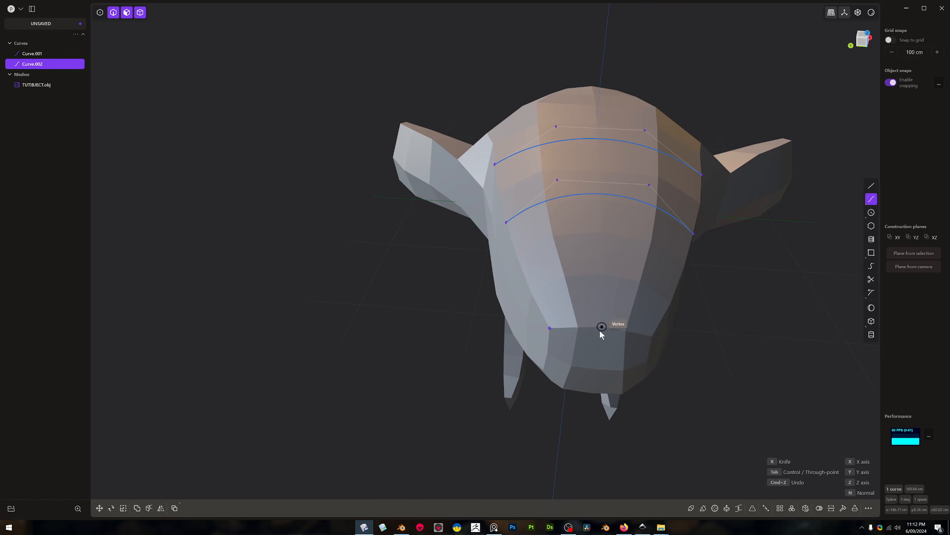
click(578, 328)
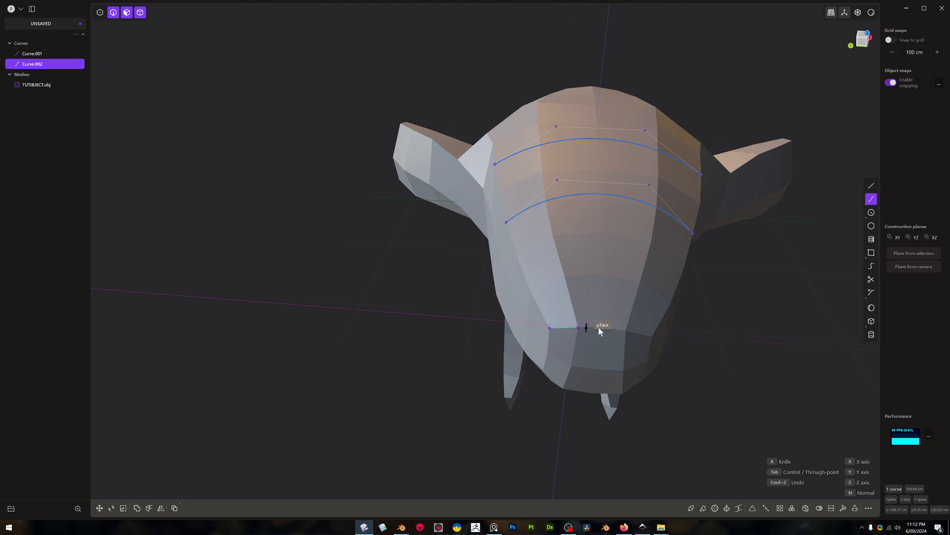
click(648, 334)
right_click(693, 332)
Draw a fourth spline through four mesh vertices, curving along the lower edge of the snout's front
middle_drag(701, 330, 853, 215)
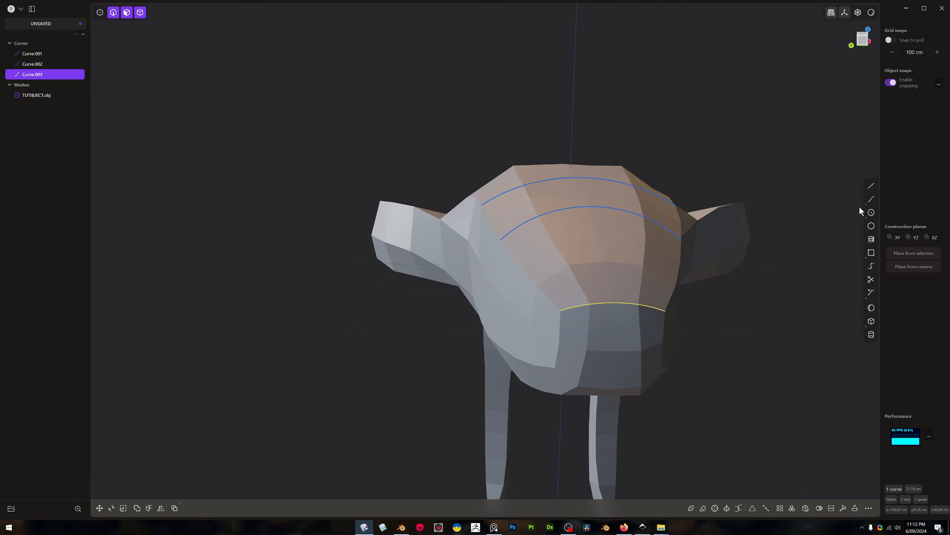
click(871, 199)
middle_drag(627, 379, 567, 366)
click(554, 374)
click(578, 389)
click(642, 388)
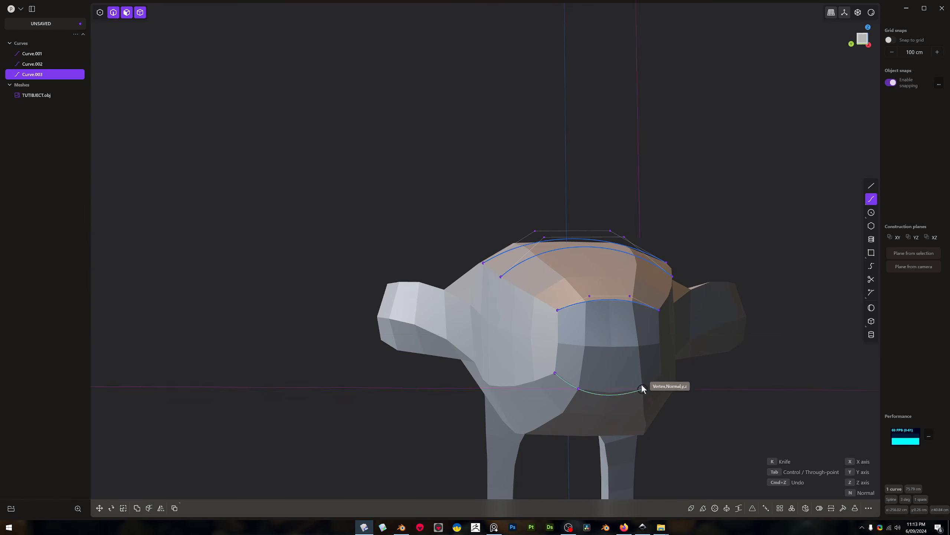
click(657, 374)
middle_drag(658, 375, 643, 298)
right_click(686, 403)
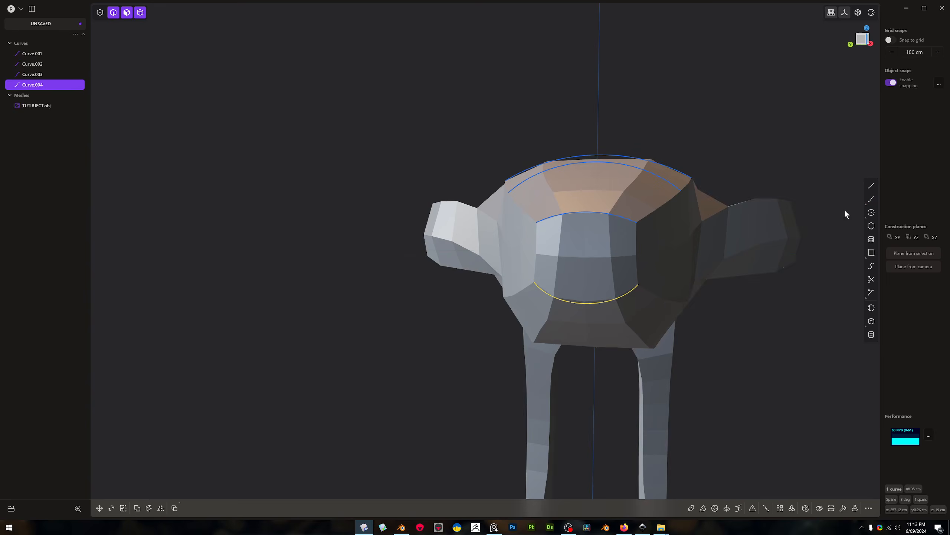
Draw a fifth spline through four mesh vertices across the underside of the head, behind the snout's lower edge
click(872, 199)
middle_drag(497, 404, 478, 354)
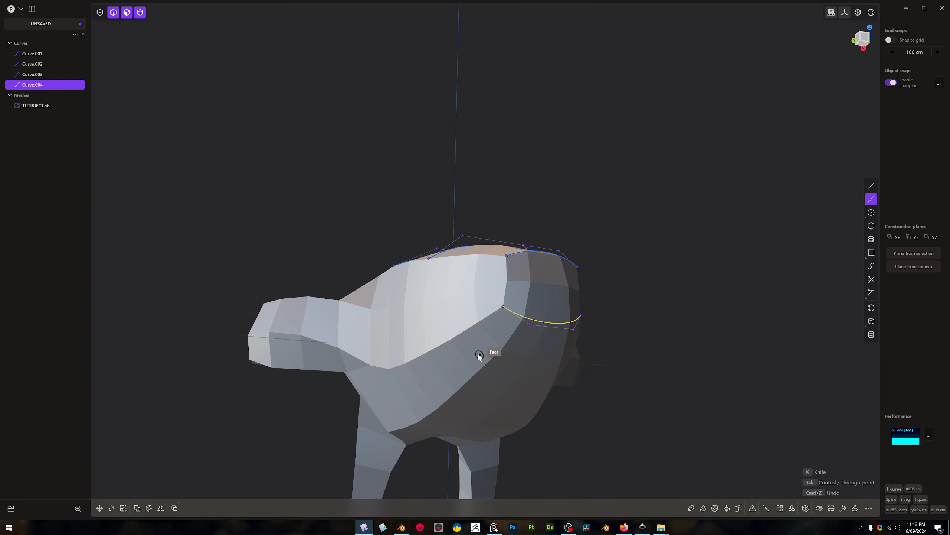
click(476, 326)
middle_drag(517, 394, 486, 365)
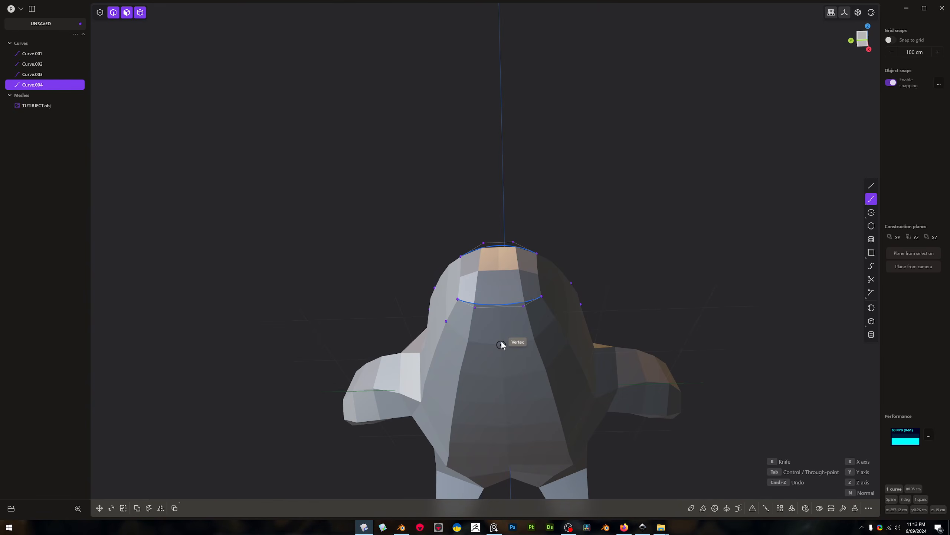
click(468, 341)
click(535, 339)
click(554, 320)
key(Return)
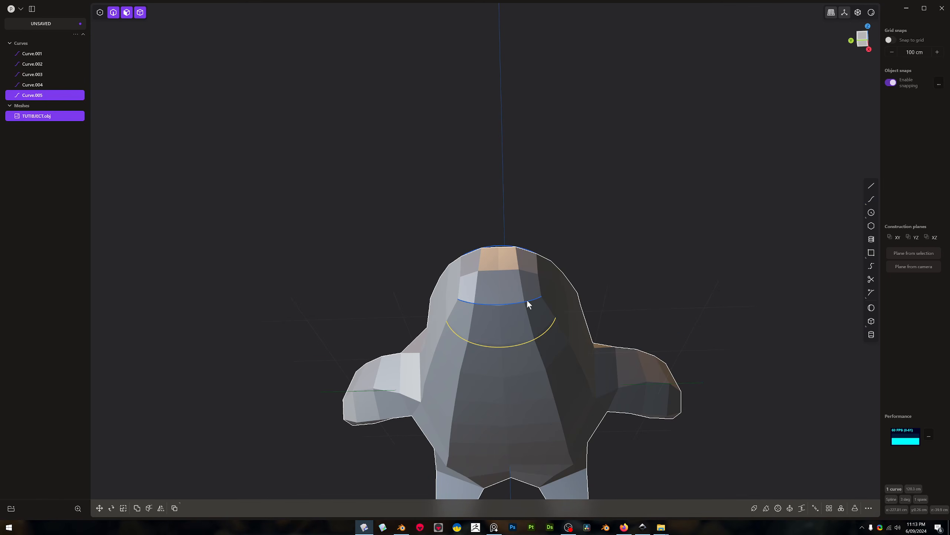
Loft a surface through the five splines in order from underside to forehead, hiding the mesh and curves
click(527, 302)
middle_drag(527, 302, 514, 373)
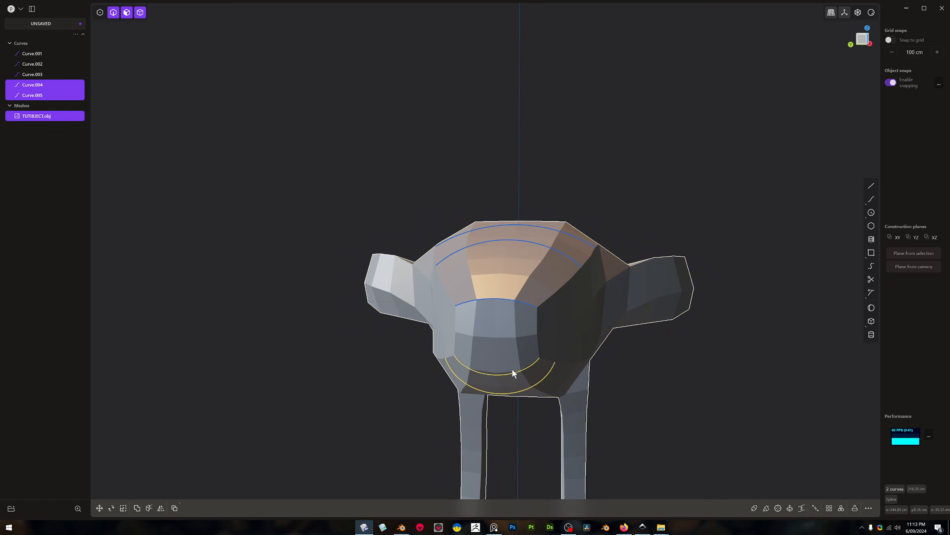
click(523, 301)
mouse_move(520, 332)
middle_down()
mouse_move(515, 405)
mouse_move(523, 327)
middle_up()
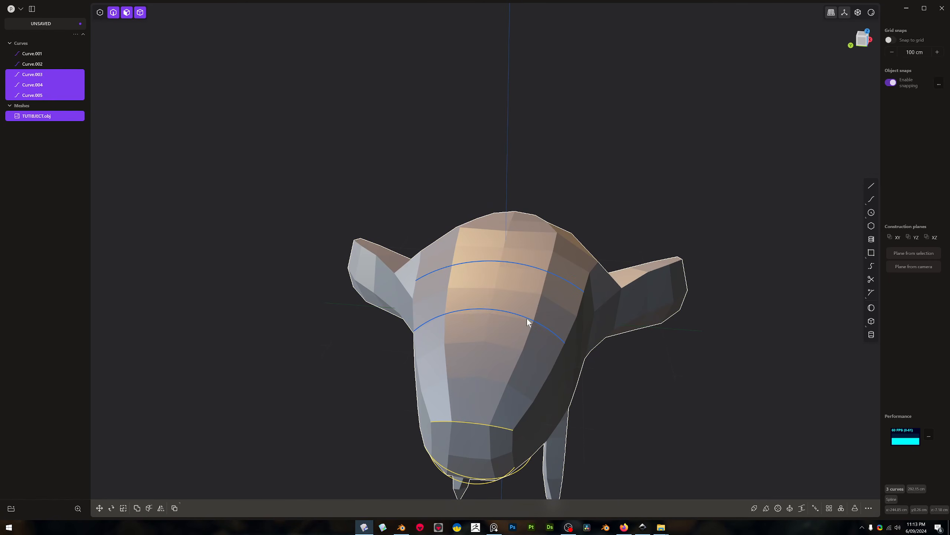
click(527, 317)
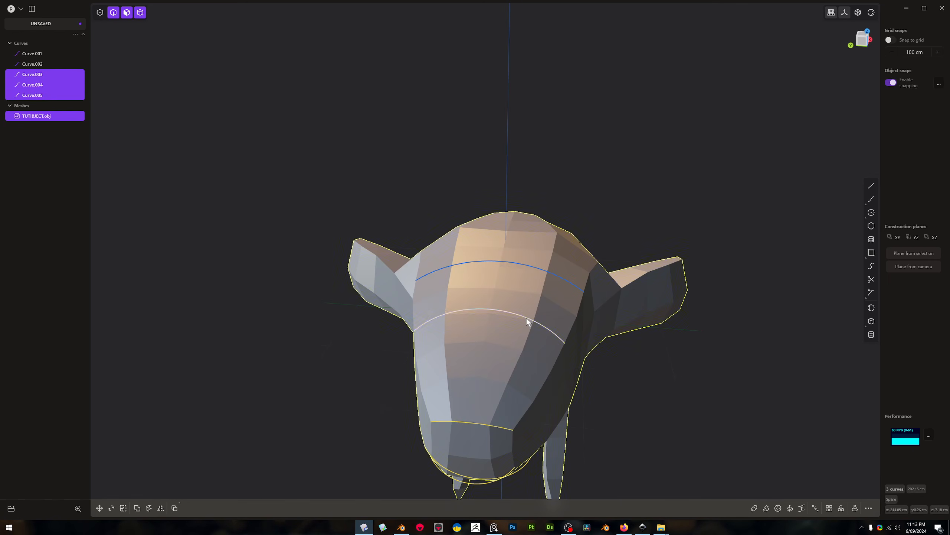
click(558, 277)
key(l)
middle_drag(552, 281, 556, 322)
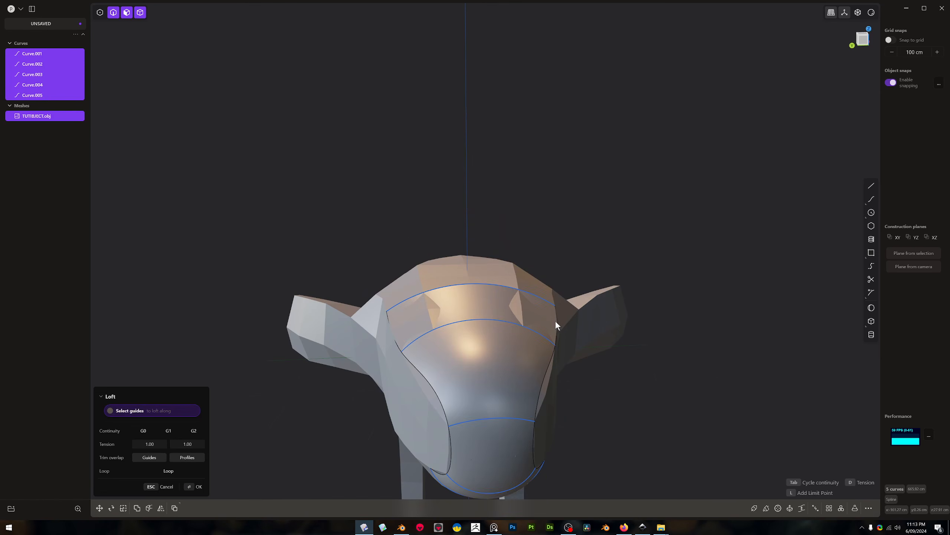
click(59, 116)
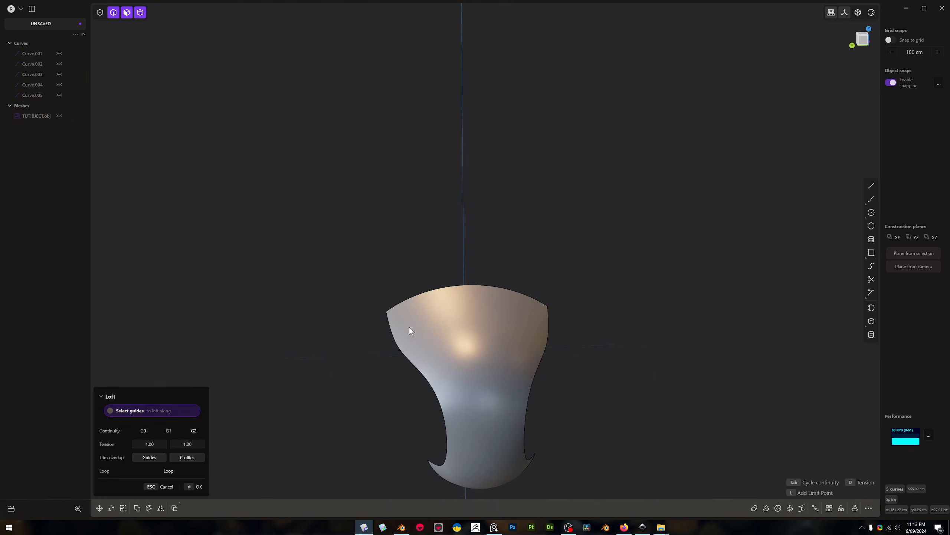
middle_drag(410, 326, 589, 371)
key(Return)
Show the TUTIBJECT.obj mesh again behind the lofted surface to compare them, with nothing left selected
mouse_move(616, 285)
middle_down()
mouse_move(615, 311)
mouse_move(608, 303)
mouse_move(623, 287)
middle_up()
click(608, 303)
click(620, 289)
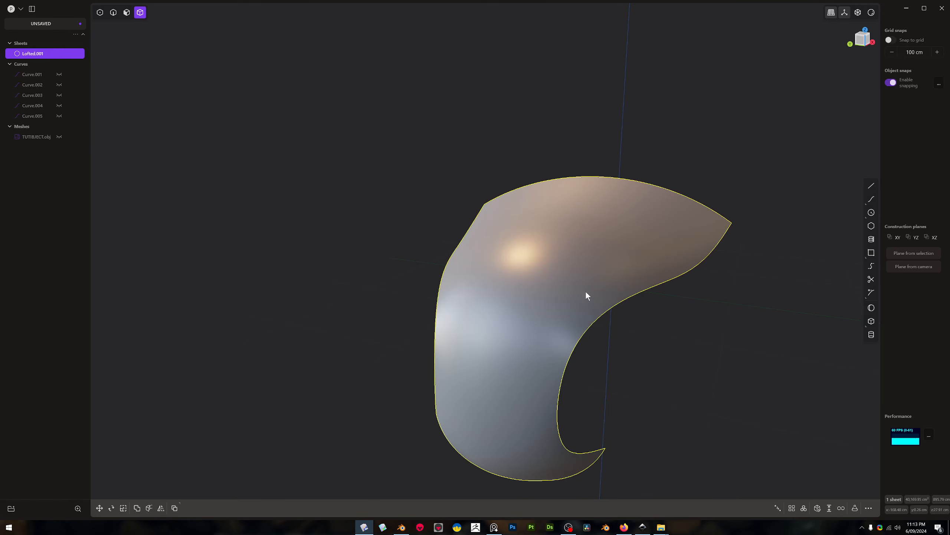
click(57, 136)
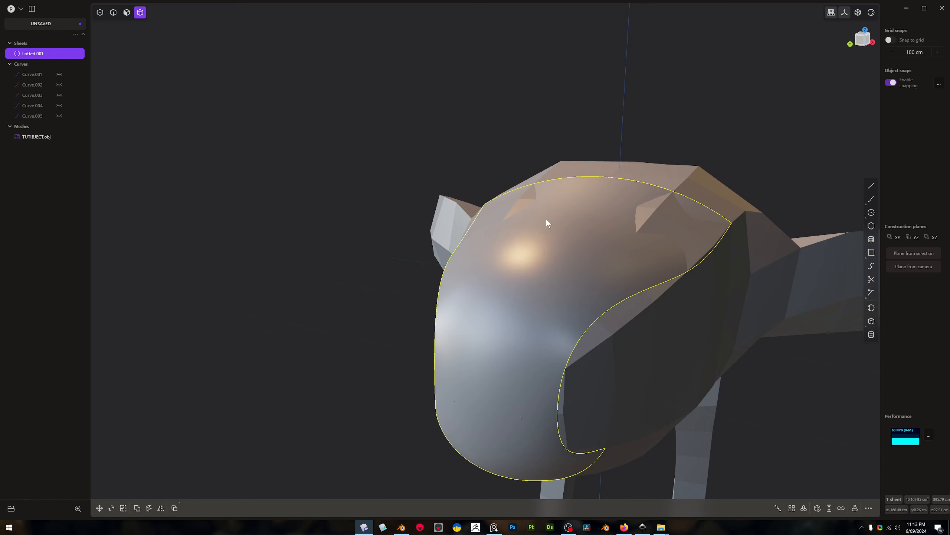
key(Escape)
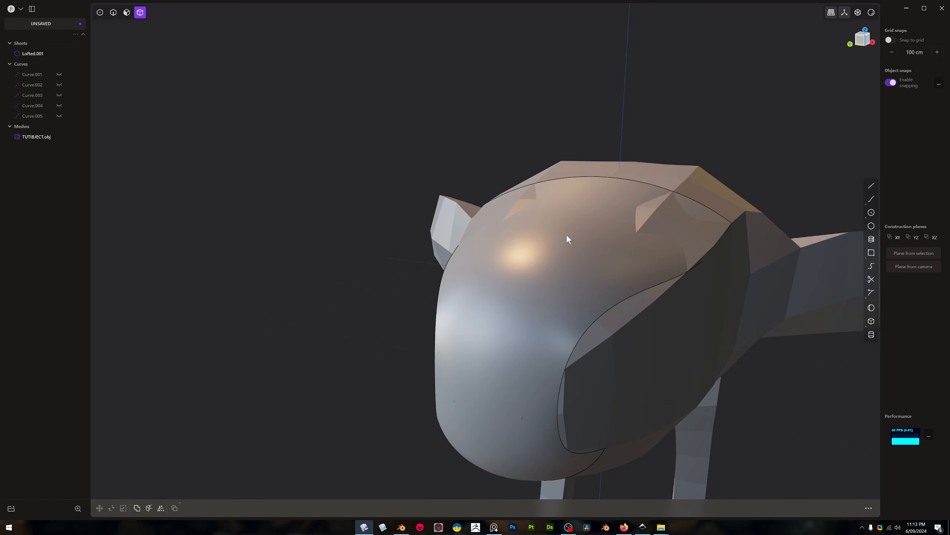
Delete the lofted surface
click(546, 265)
key(x)
middle_drag(539, 267, 538, 308)
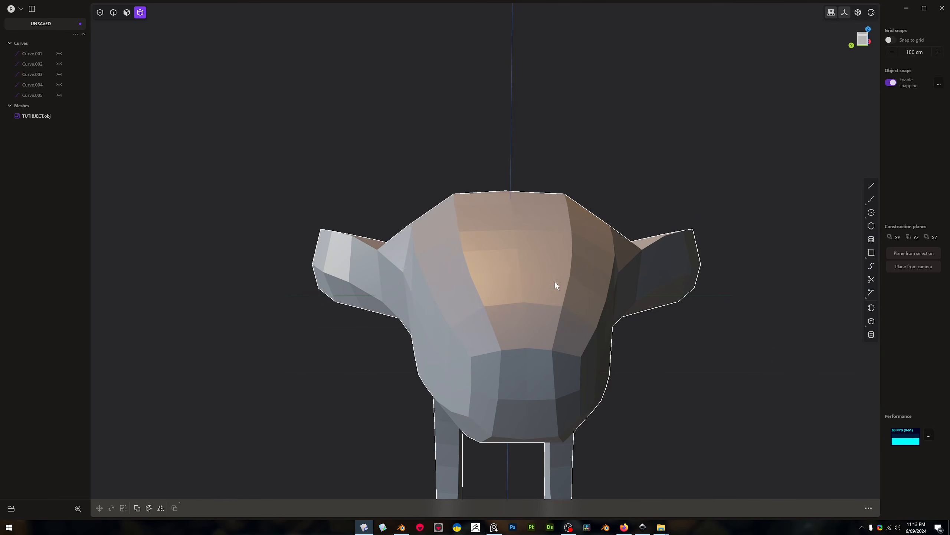
Try to build a constrained surface through the mesh vertices running from the snout's upper edge up to the forehead
key(F3)
text(surf)
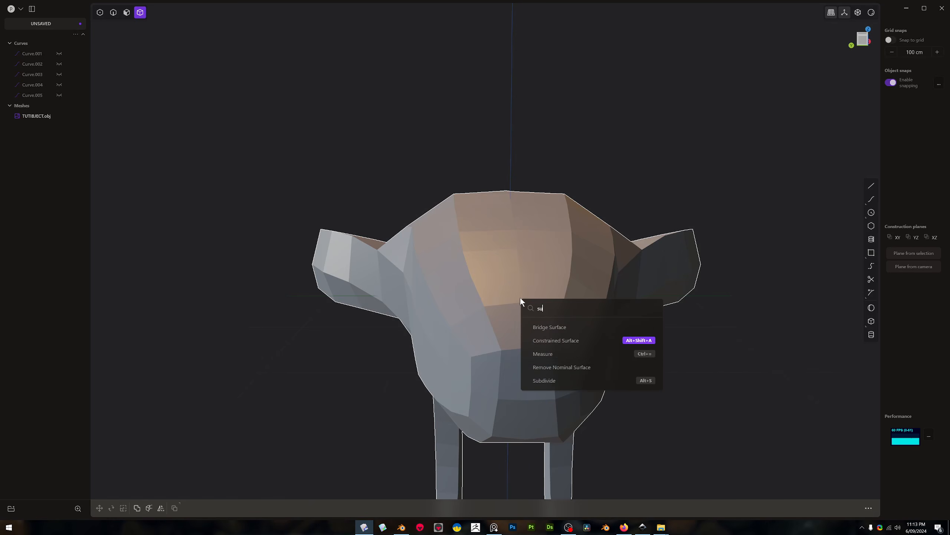
click(574, 341)
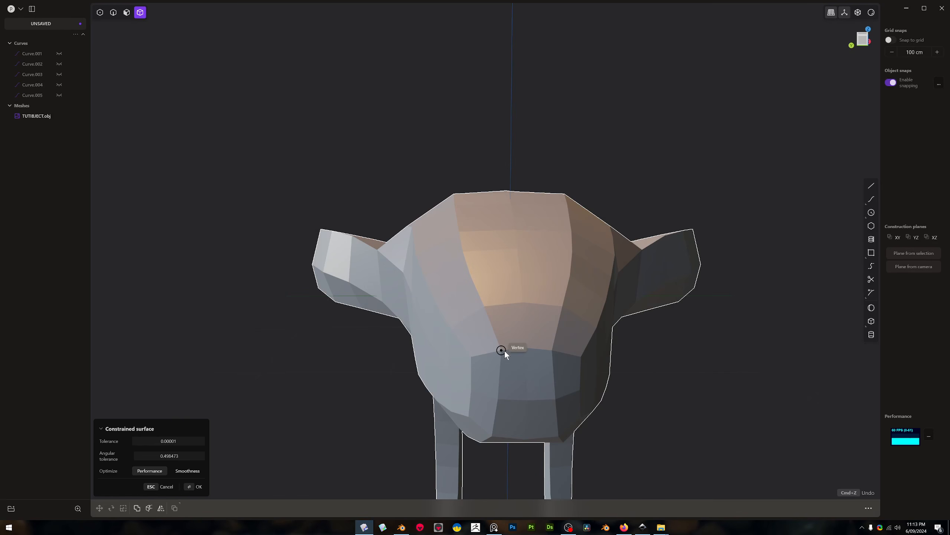
click(528, 346)
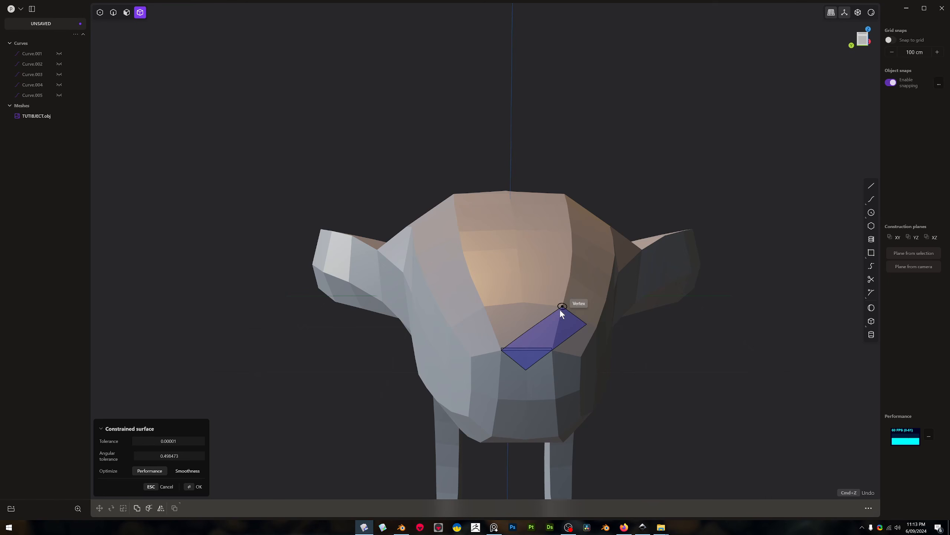
click(560, 310)
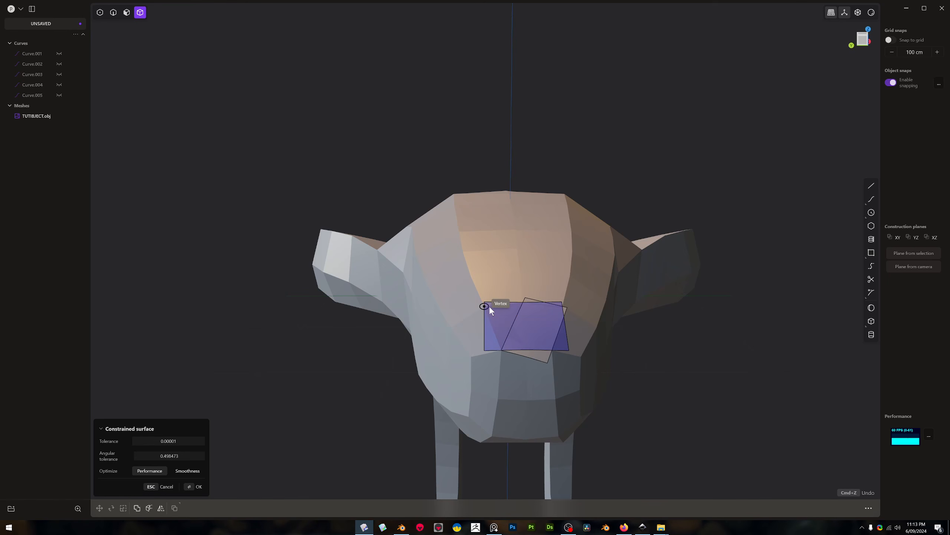
click(489, 306)
middle_drag(511, 289, 508, 380)
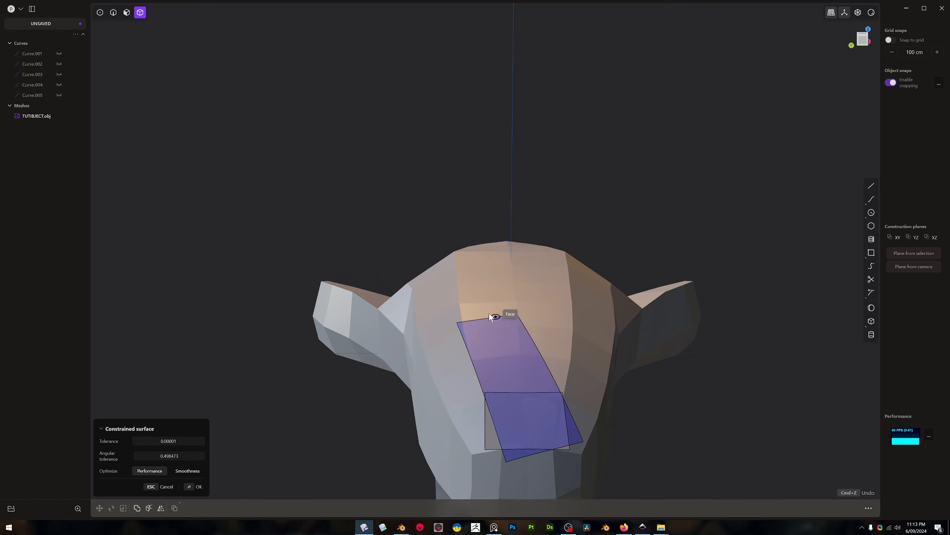
click(465, 304)
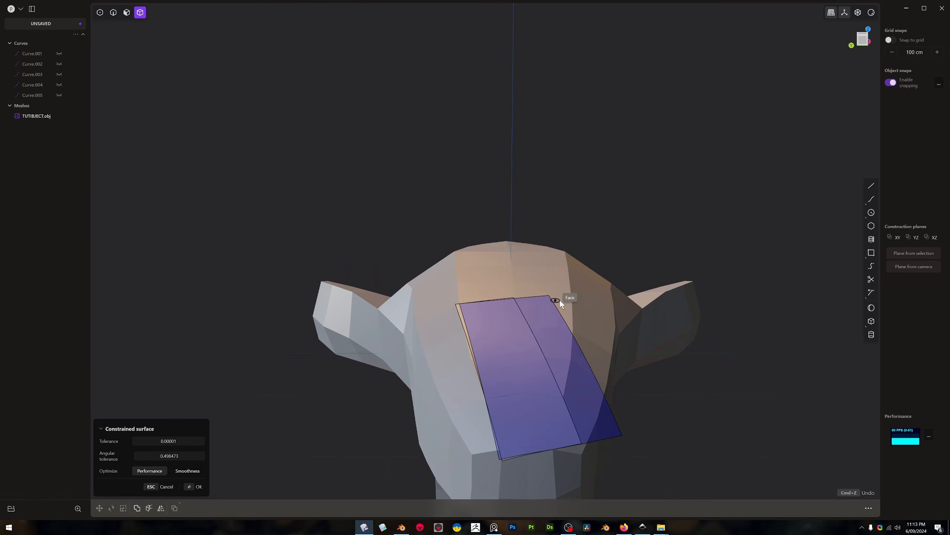
click(571, 303)
middle_drag(571, 303, 508, 405)
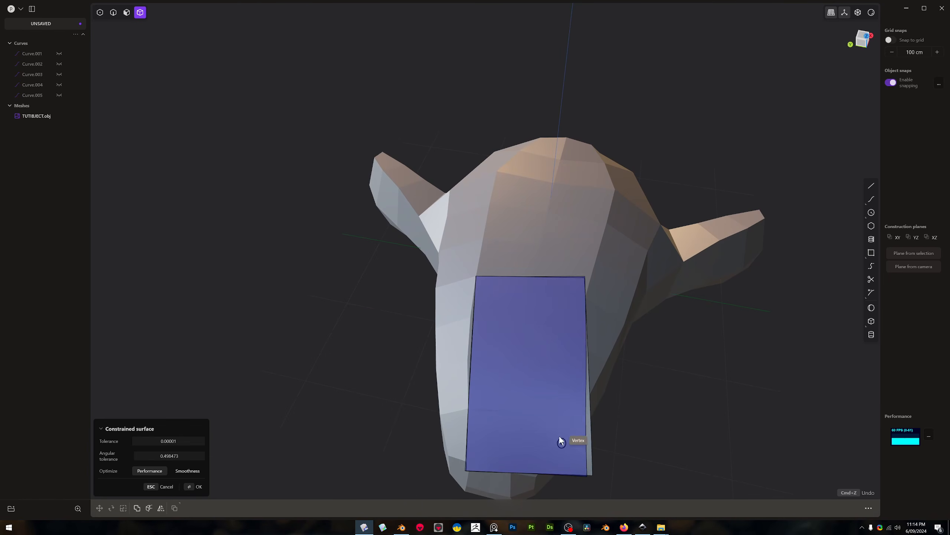
key(Escape)
Build a constrained surface by snapping to the mesh vertices in pairs down the inner strip of one tusk, ending above its tip
middle_drag(598, 359, 587, 311)
middle_drag(662, 373, 659, 341)
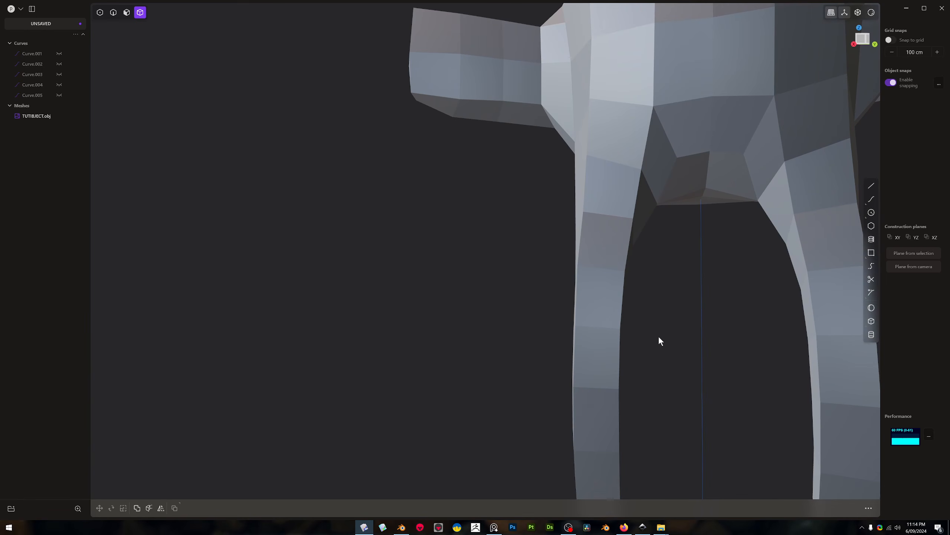
key(shift+r)
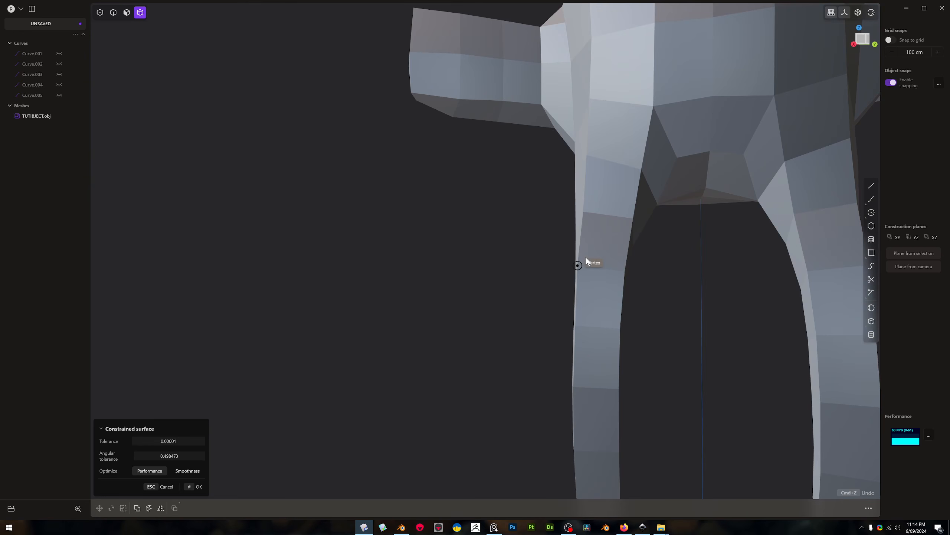
click(578, 266)
click(621, 269)
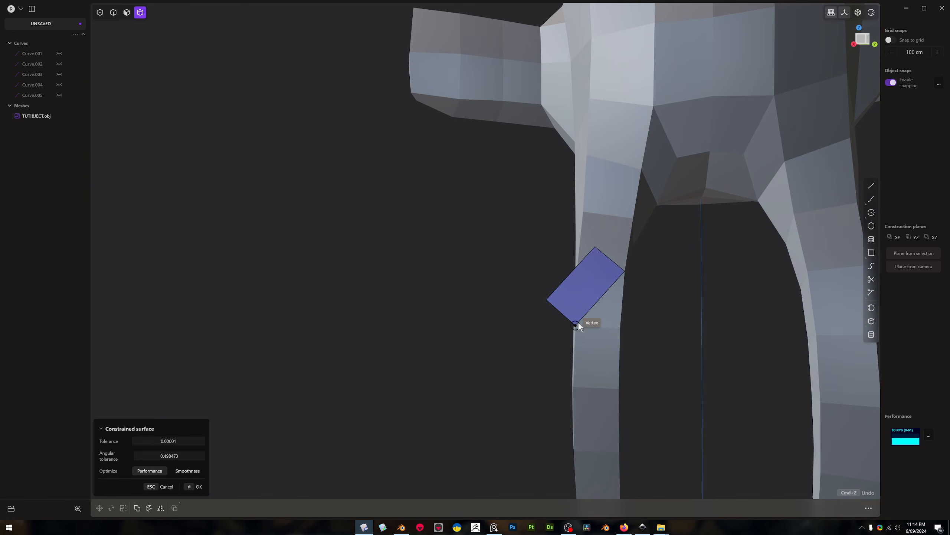
click(580, 326)
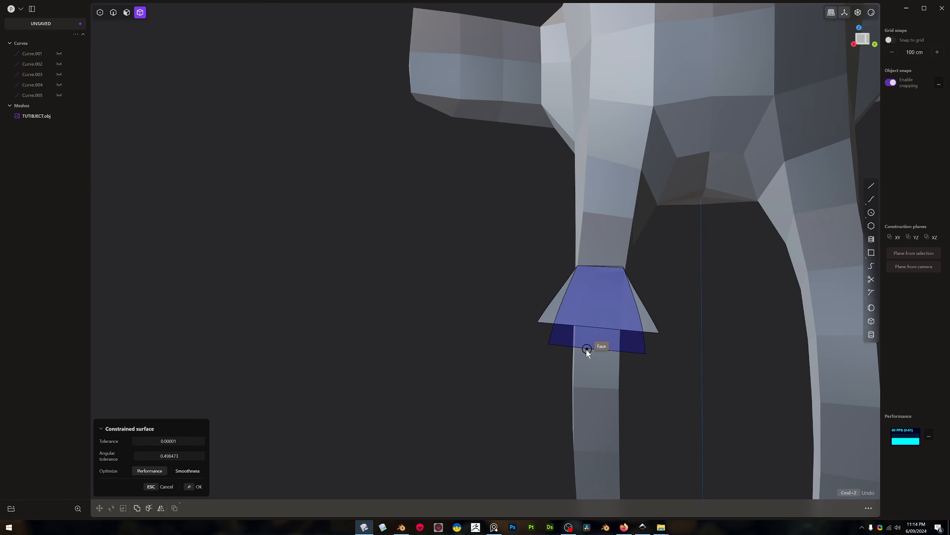
click(582, 375)
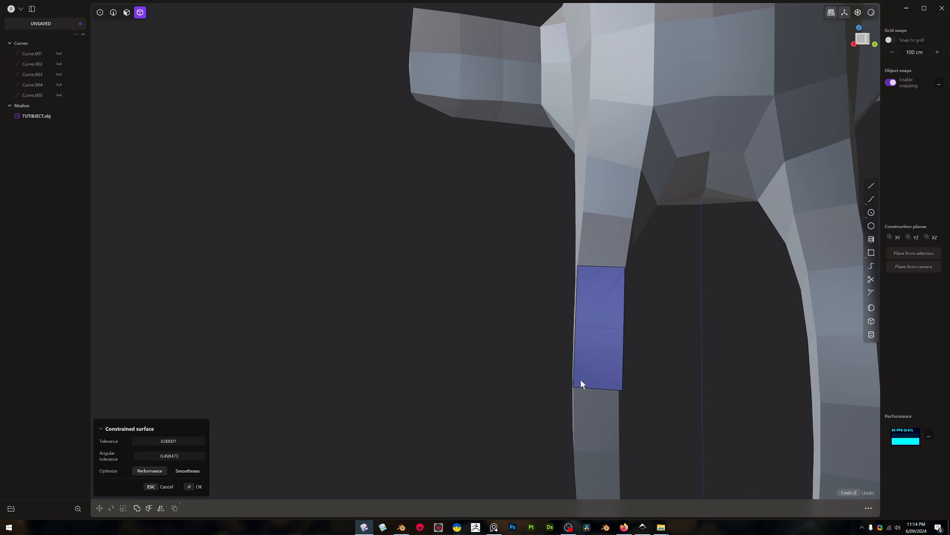
click(618, 389)
click(582, 451)
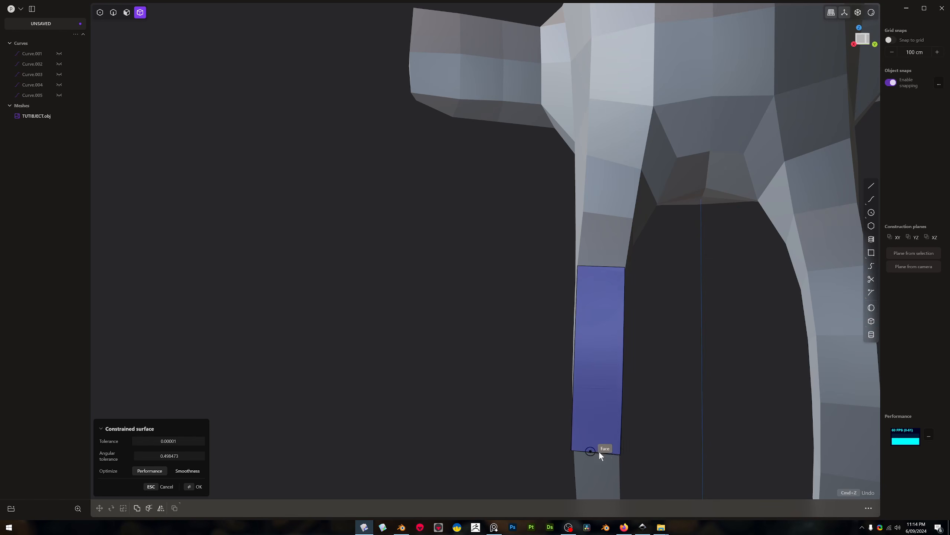
shift+middle_drag(606, 471, 610, 259)
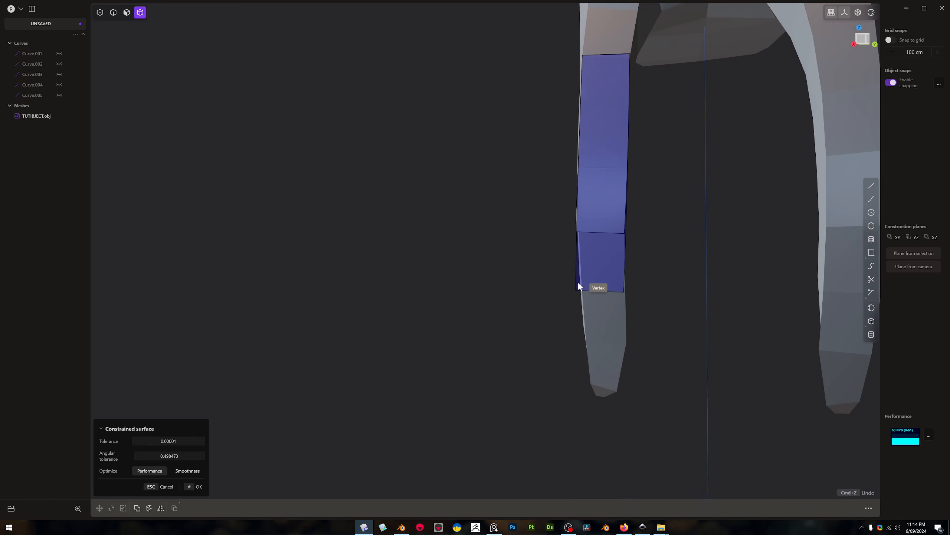
click(584, 291)
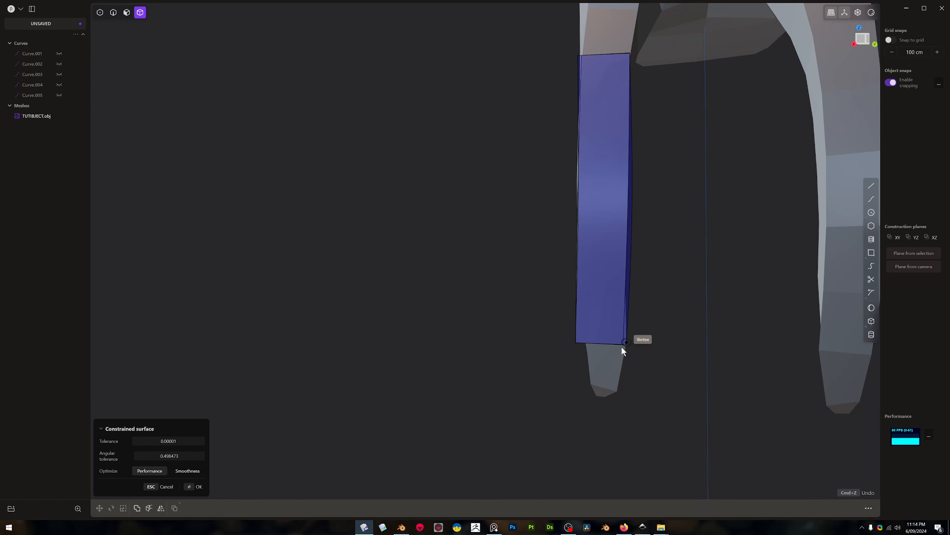
middle_drag(613, 345, 651, 351)
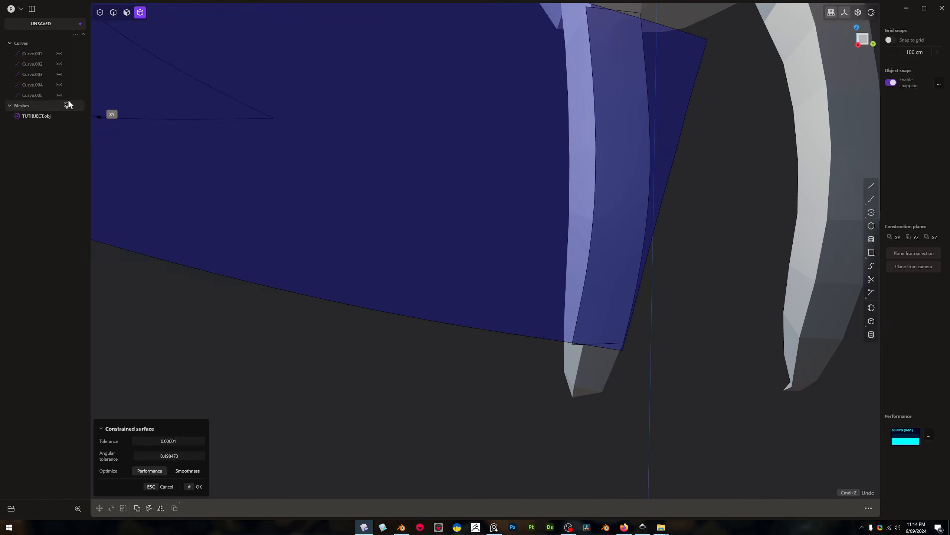
click(622, 343)
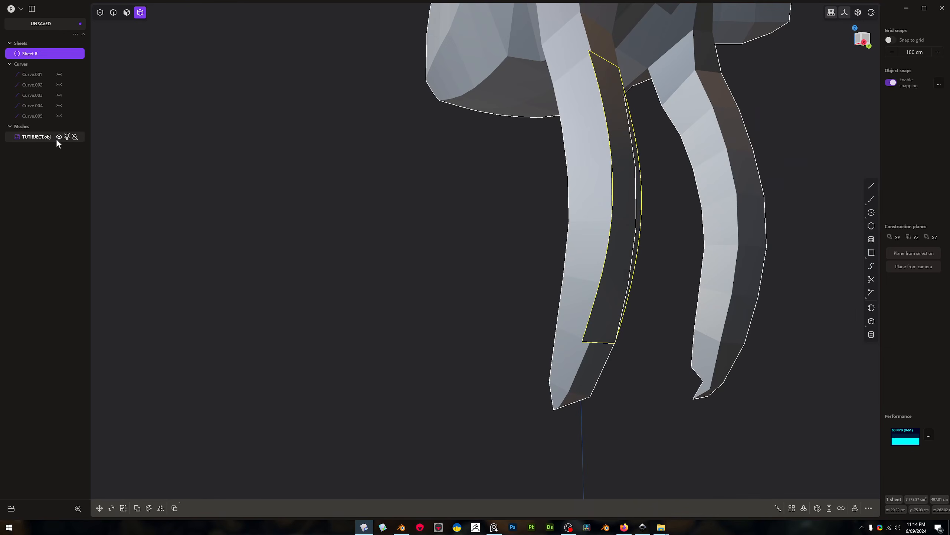
Hide the TUTIBJECT.obj mesh and inspect the new sheet's curvature under different reflective matcaps
click(59, 137)
middle_drag(212, 191, 262, 311)
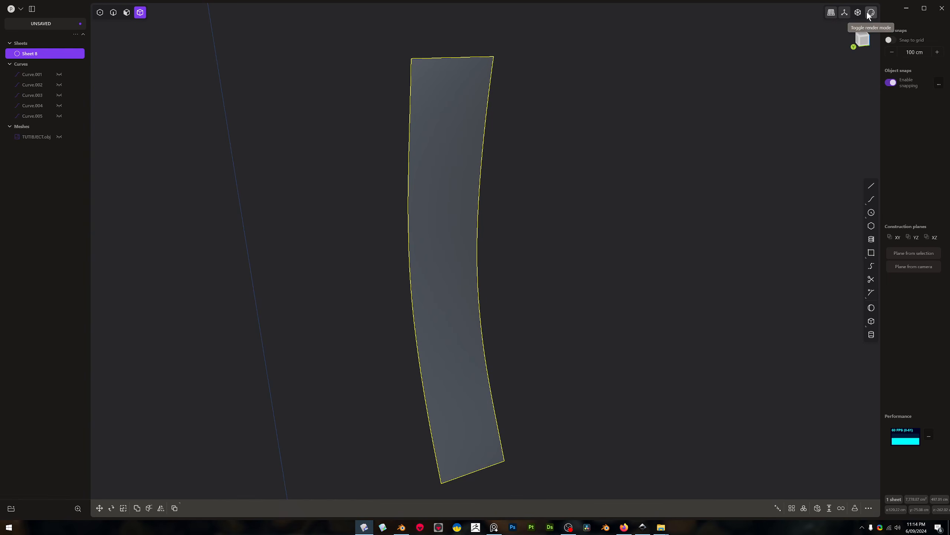
click(871, 13)
click(851, 43)
middle_drag(607, 108, 696, 160)
click(872, 13)
click(873, 46)
middle_drag(695, 130, 637, 166)
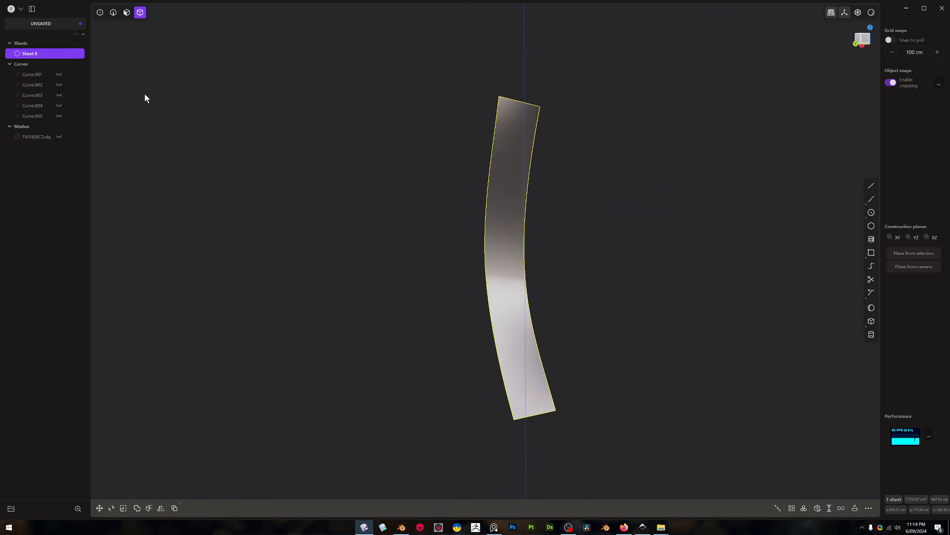
Show the TUTIBJECT.obj mesh again and delete it together with the sheet and all five curves
click(59, 137)
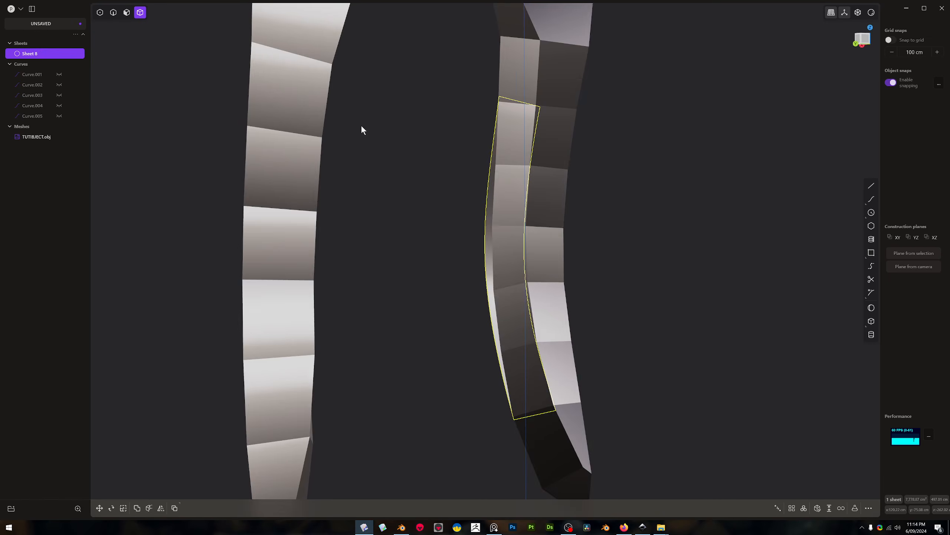
scroll(412, 128, down, 10)
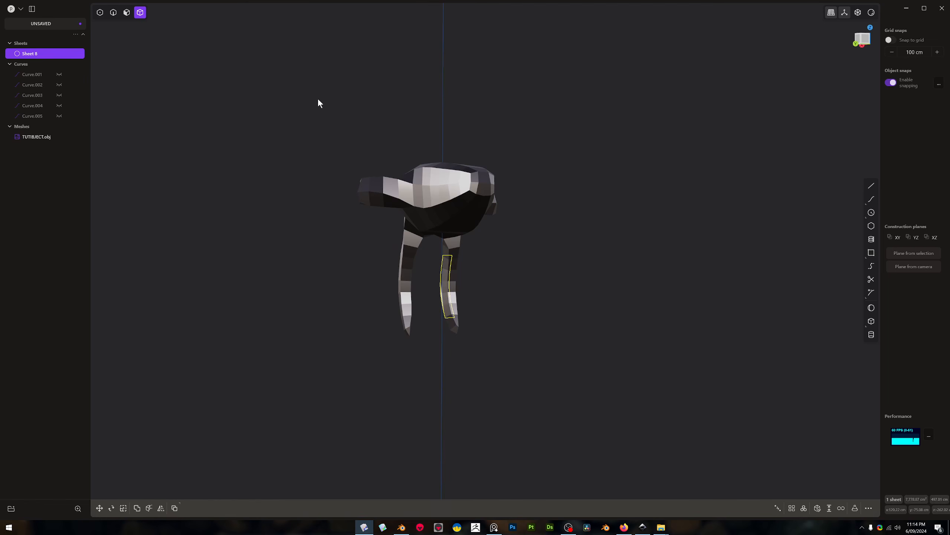
drag(282, 74, 527, 388)
drag(309, 67, 536, 382)
shift+click(410, 258)
key(Delete)
click(35, 55)
shift+click(42, 85)
shift+click(40, 95)
key(Delete)
Create a box centred on the origin with a square base of about 74 cm on the XY plane
right_drag(579, 227, 433, 210)
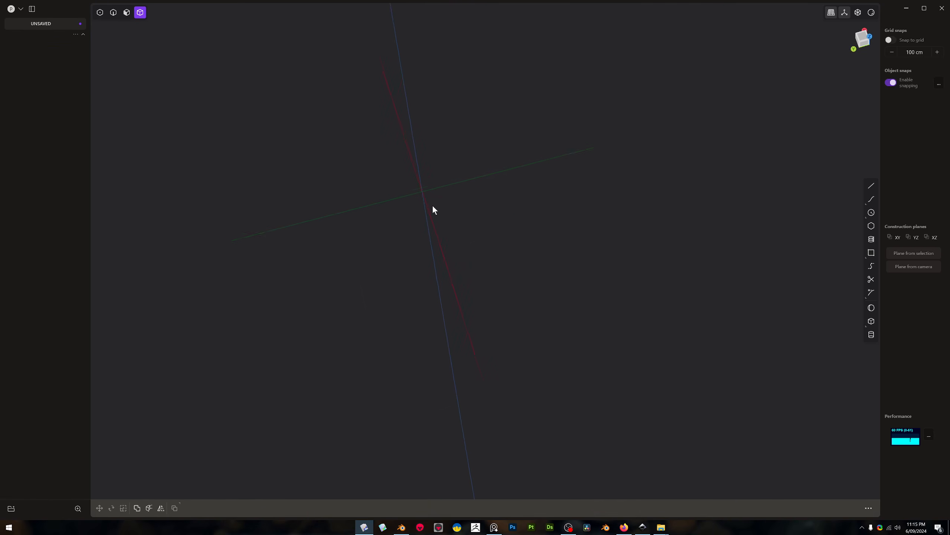
right_drag(549, 244, 543, 222)
click(874, 320)
click(537, 201)
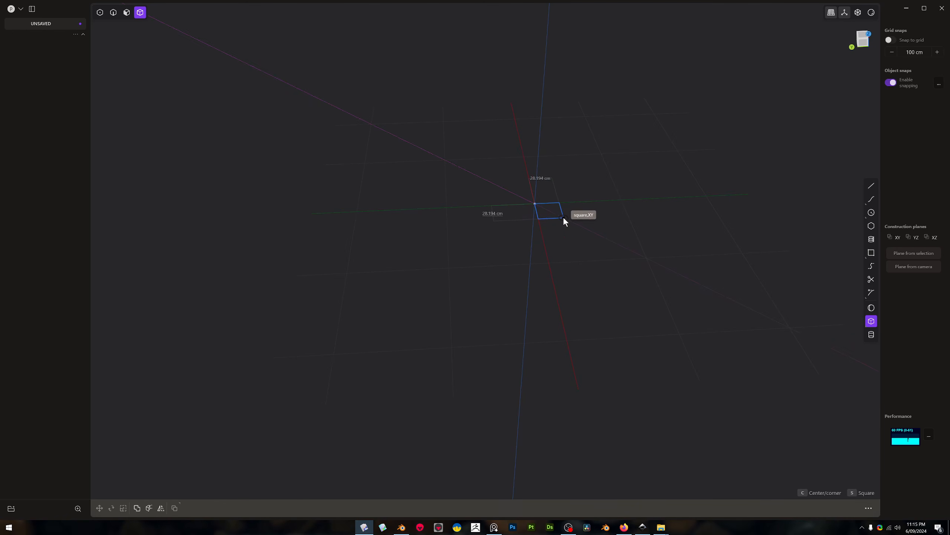
click(572, 227)
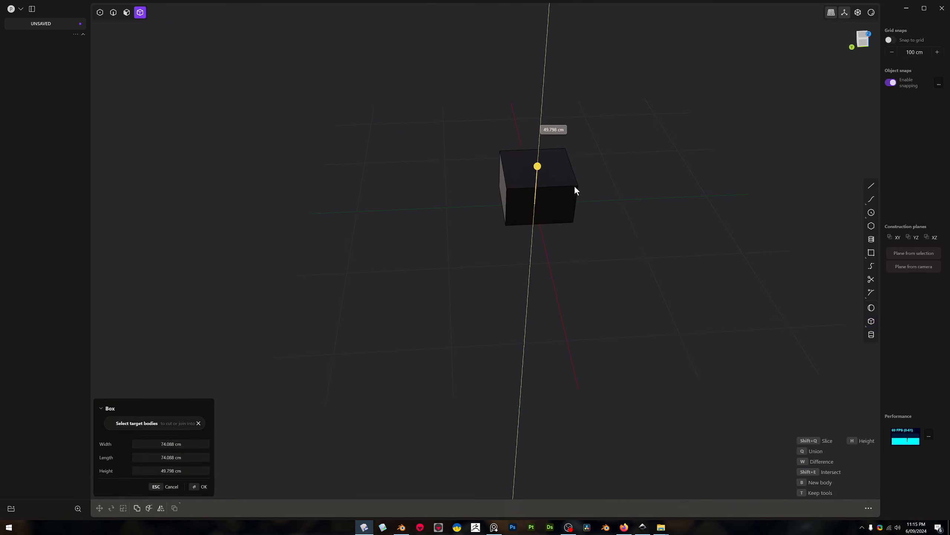
click(575, 177)
Switch the viewport shading back to the first blue-grey matcap and clear the box selection
click(874, 14)
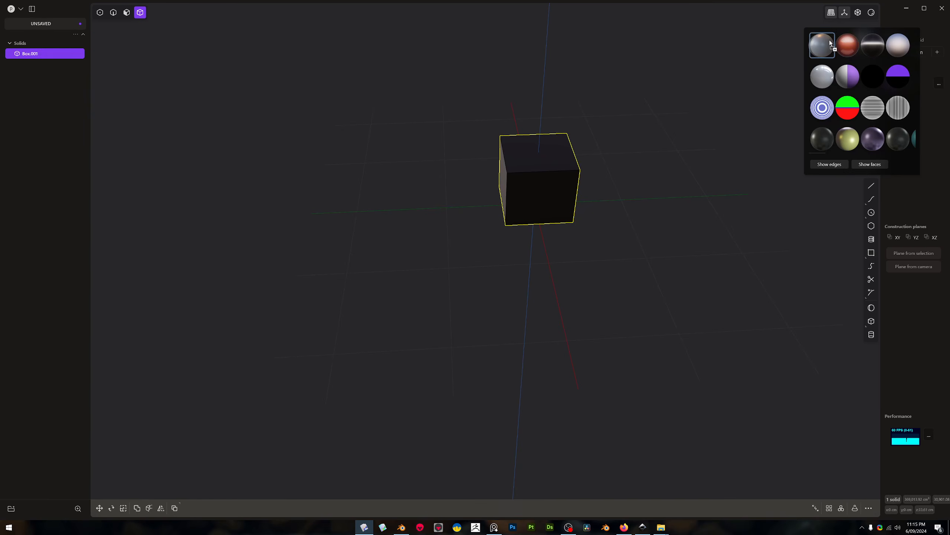
click(494, 209)
click(871, 12)
click(828, 40)
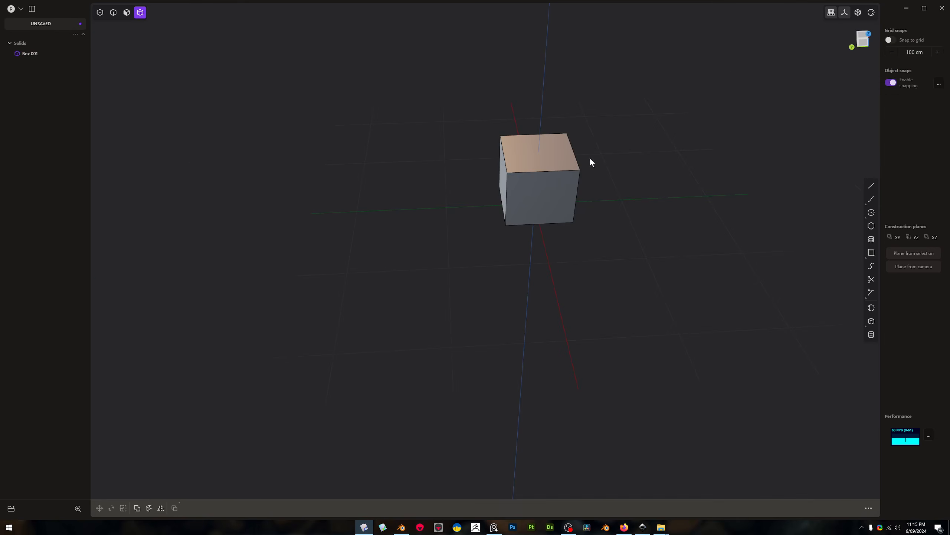
Draft one side face of the box by about 43 degrees with Draft Face, using the top face as the neutral face
scroll(546, 152, up, 5)
key(3)
mouse_move(546, 152)
middle_down()
mouse_move(563, 159)
mouse_move(562, 141)
mouse_move(551, 156)
middle_up()
click(535, 128)
text(fdraft)
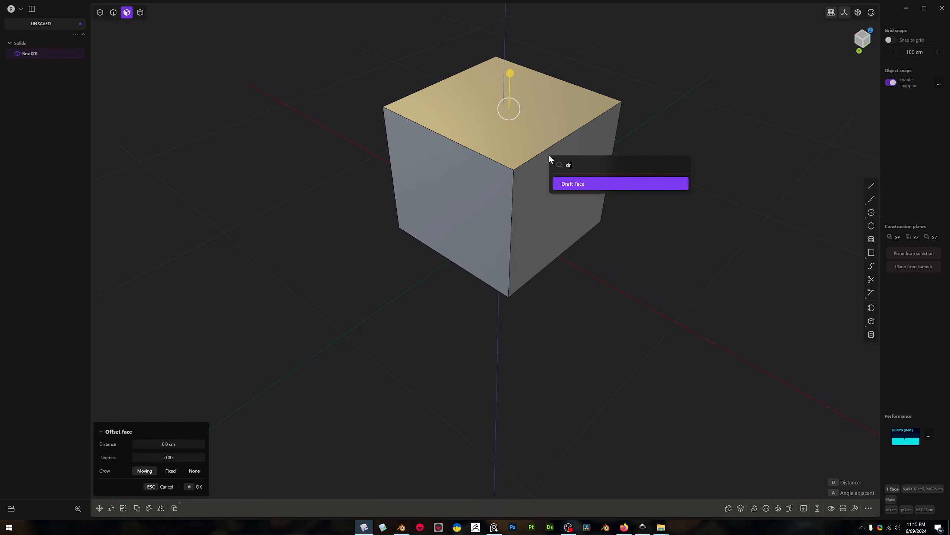
click(570, 182)
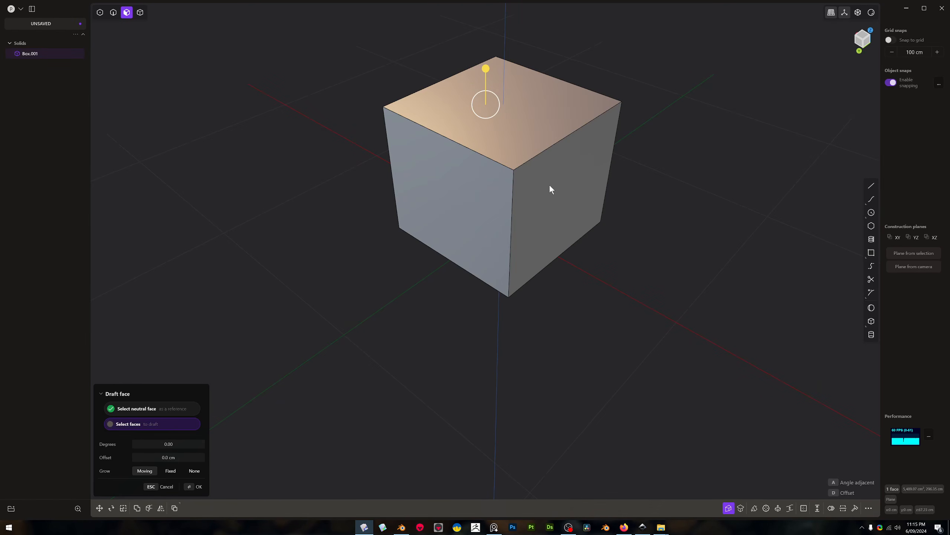
drag(499, 99, 497, 95)
click(571, 176)
middle_drag(570, 176, 628, 113)
mouse_move(631, 109)
mouse_down()
mouse_move(631, 100)
mouse_move(629, 114)
mouse_up()
middle_drag(594, 140, 612, 166)
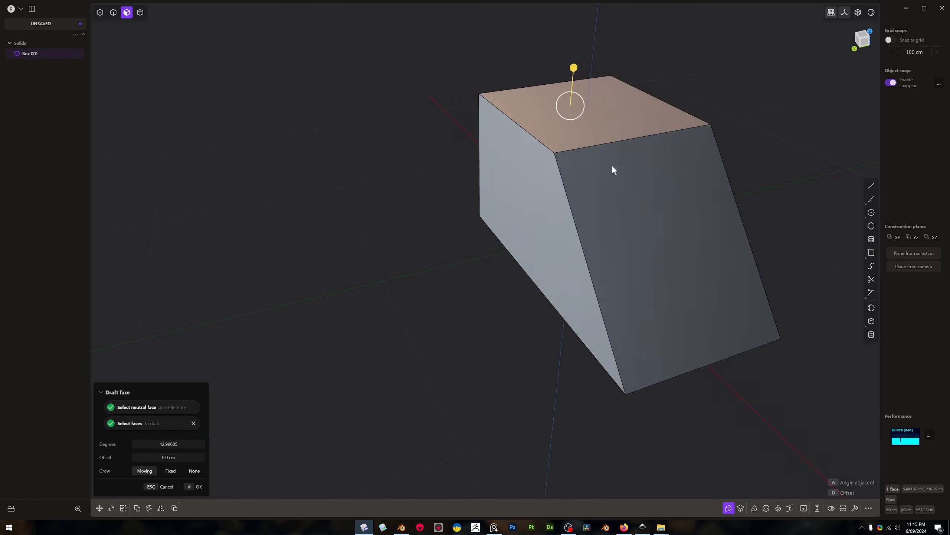
Add the adjacent side face to the draft, examine the box from below, and cancel the Draft Face command
shift+click(516, 176)
middle_drag(548, 205, 569, 169)
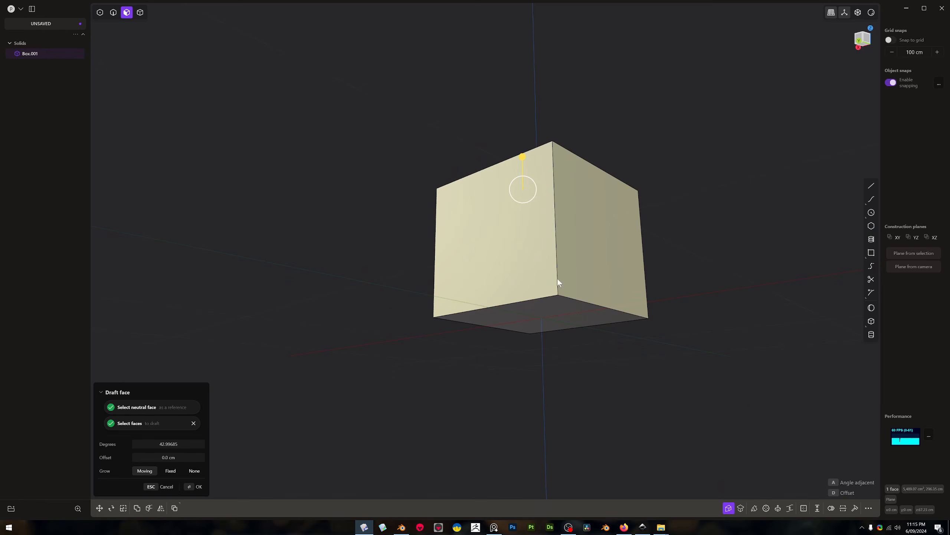
middle_drag(559, 286, 547, 314)
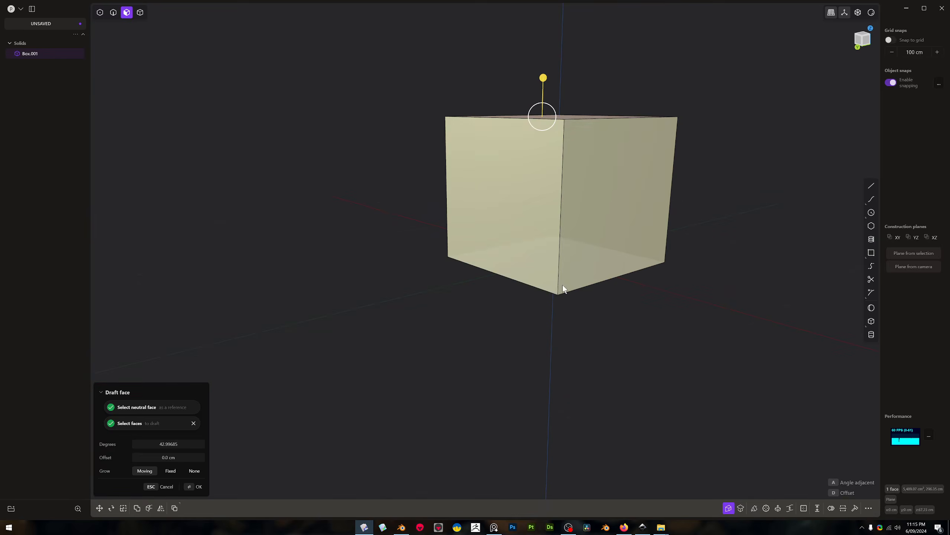
key(Escape)
Draft the box's side faces by about 32 degrees with Draft Face, using the top face as the neutral face
middle_drag(592, 132, 574, 170)
right_click(575, 170)
text(dra)
key(Return)
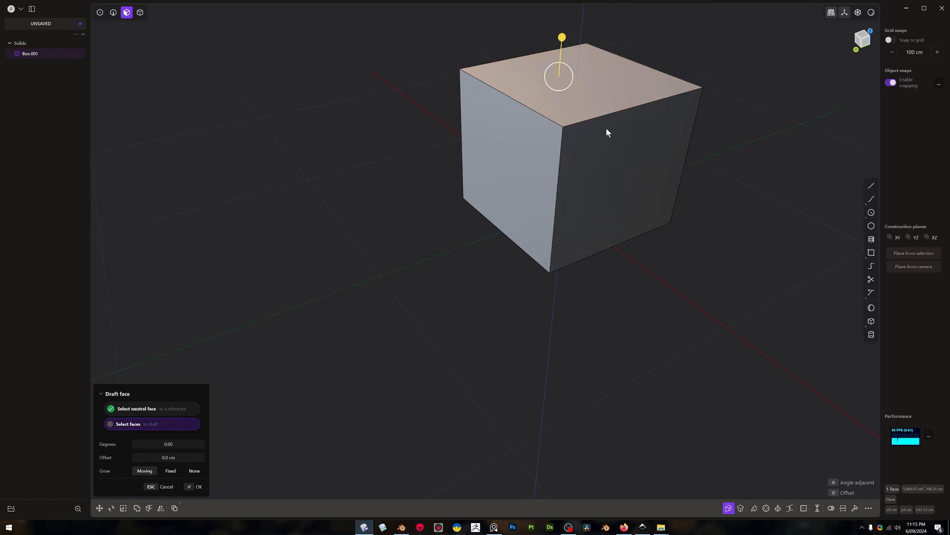
click(609, 150)
drag(576, 84, 572, 60)
shift+click(527, 141)
middle_drag(527, 140, 649, 204)
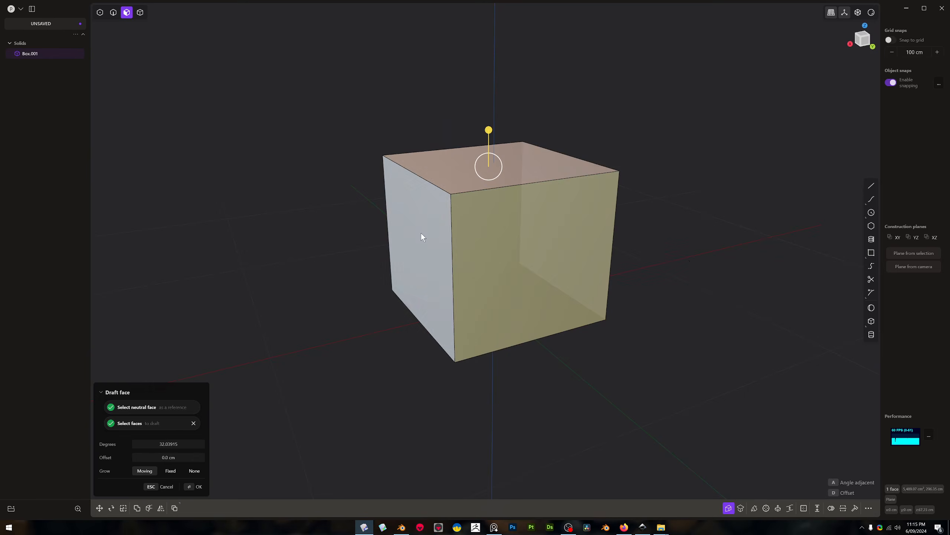
shift+click(420, 231)
middle_drag(464, 225, 484, 224)
Offset the draft's neutral plane about 46 cm down from the top face, and cancel the Draft Face command
drag(472, 128, 486, 227)
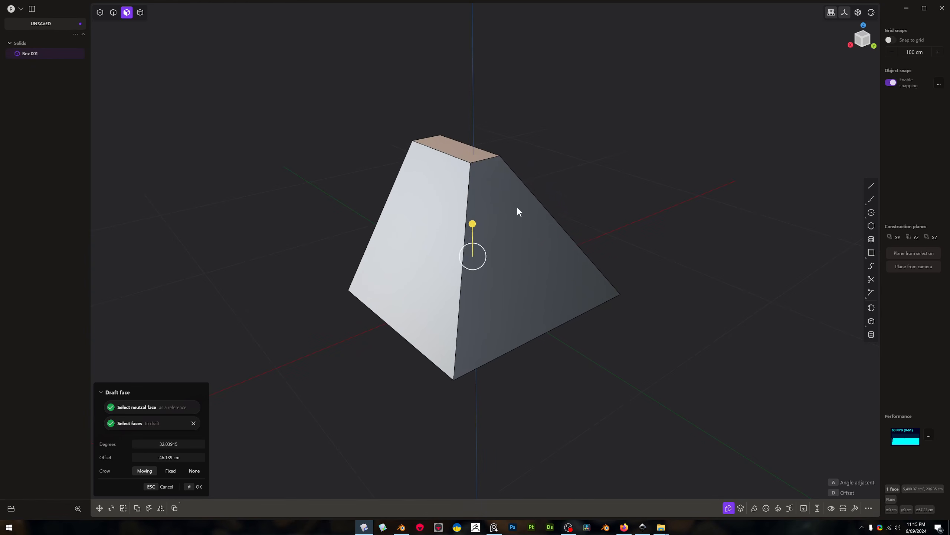
middle_drag(505, 218, 490, 213)
key(Escape)
key(Escape)
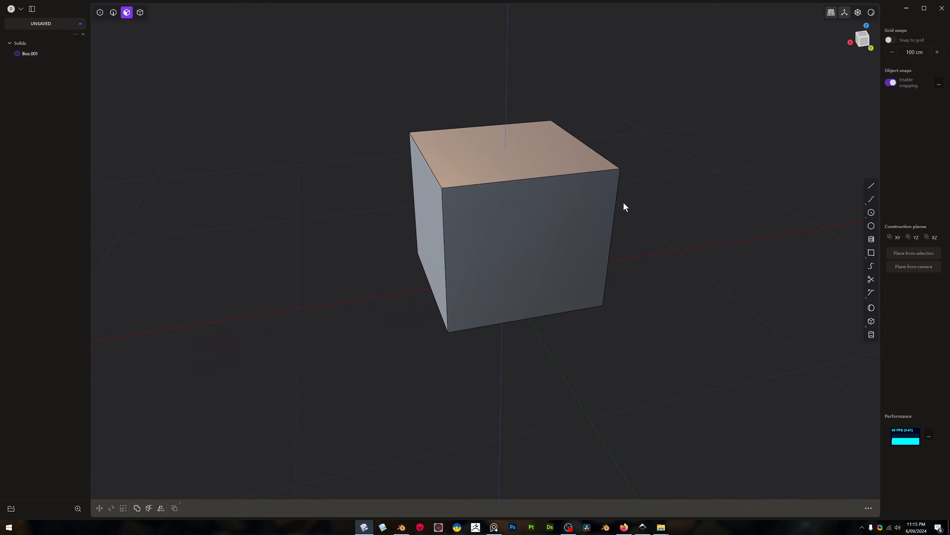
Bulge the box's top face upward into an arch by raising its control points
click(519, 155)
mouse_move(513, 153)
middle_down()
mouse_move(486, 169)
mouse_move(484, 152)
mouse_move(512, 162)
middle_up()
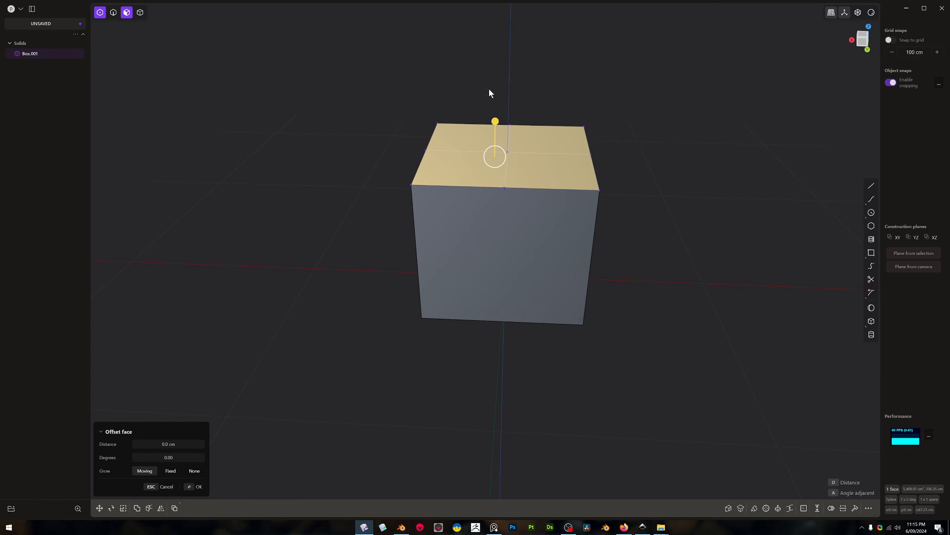
key(Escape)
key(1)
key(g)
drag(508, 121, 513, 70)
right_click(538, 125)
key(4)
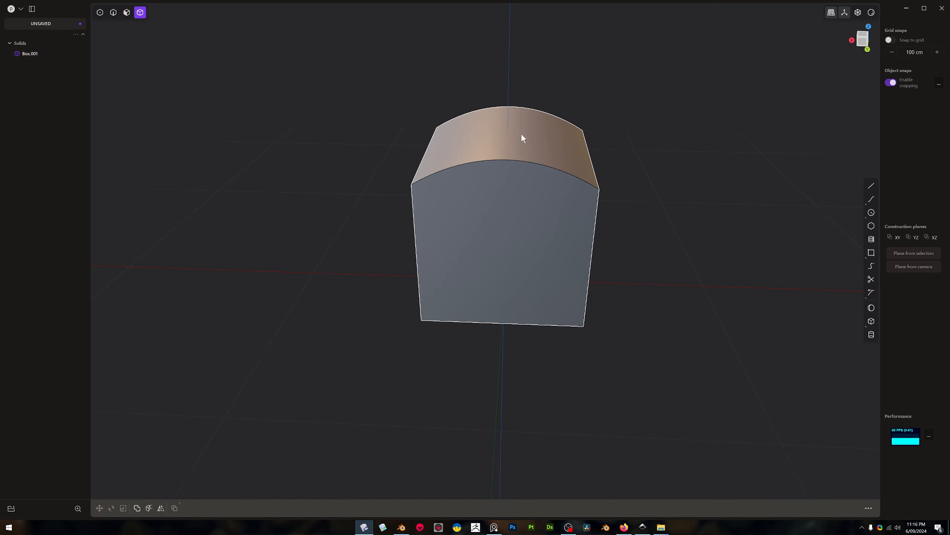
Draft the solid's side faces outward with Draft Face, using the arched top face as the neutral face
click(529, 133)
key(3)
click(518, 135)
middle_drag(517, 134, 527, 164)
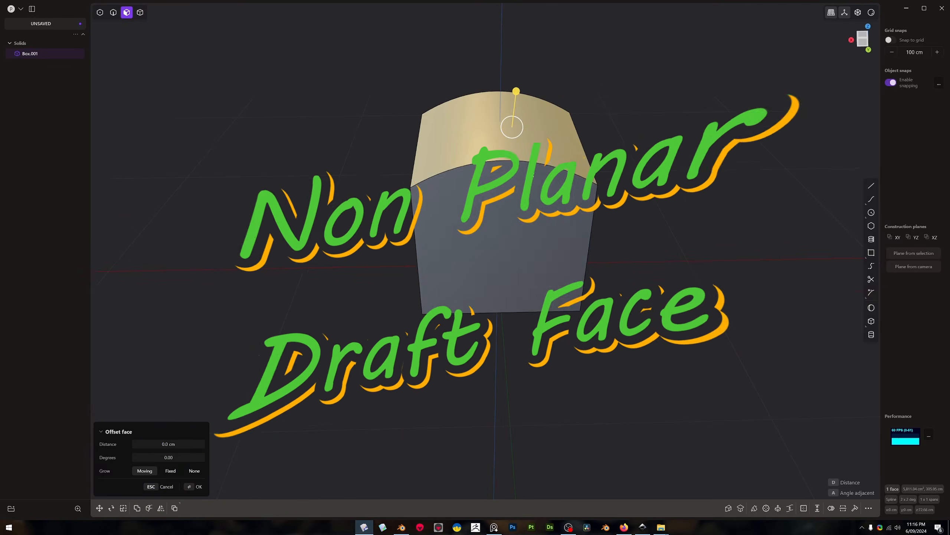
text(fdr)
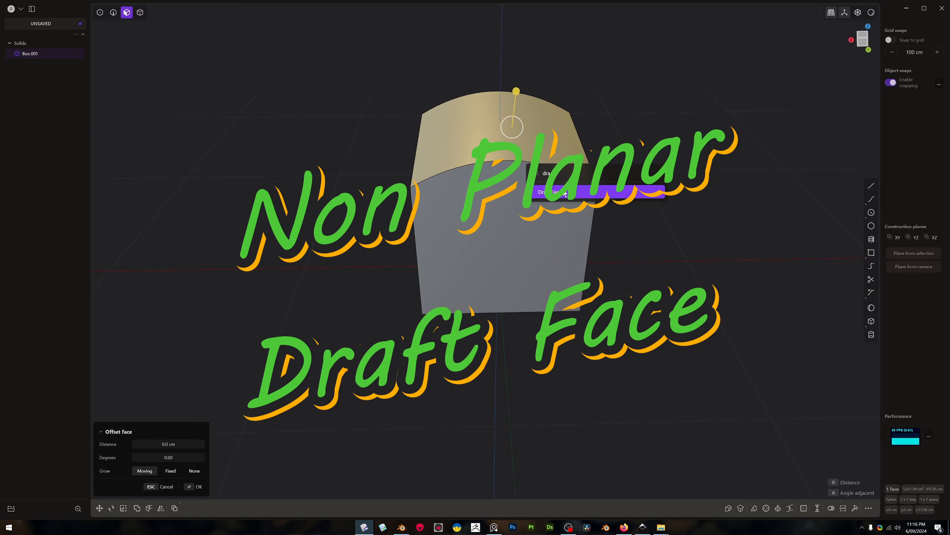
click(565, 193)
drag(500, 130, 500, 119)
middle_drag(517, 172, 382, 223)
middle_drag(497, 210, 466, 295)
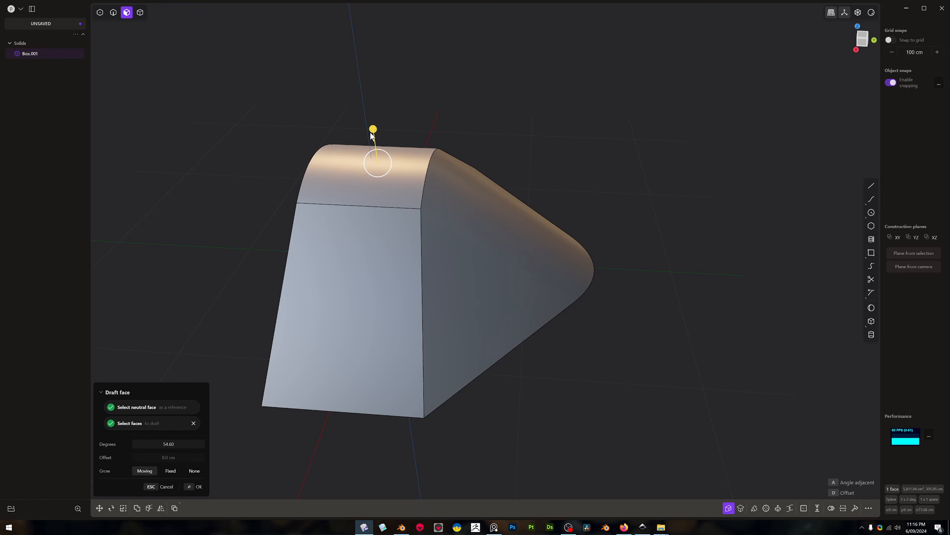
middle_drag(378, 141, 128, 175)
middle_drag(441, 195, 634, 192)
key(Return)
Fillet two of the edges around the drafted solid's arched top
middle_drag(687, 304, 538, 222)
click(609, 241)
key(2)
click(425, 175)
click(463, 126)
drag(464, 127, 495, 87)
key(Return)
Scale the drafted solid down uniformly
scroll(644, 282, down, 3)
shift+middle_drag(644, 283, 518, 221)
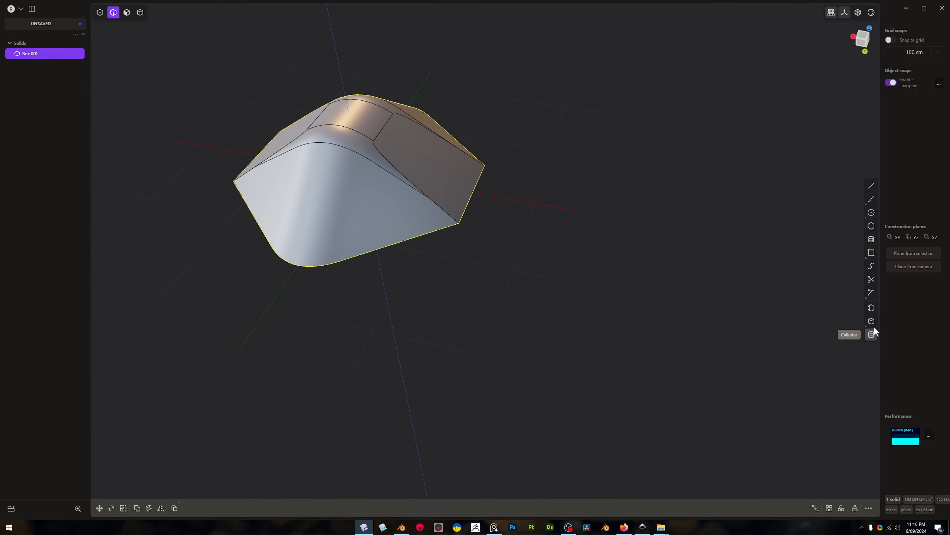
key(s)
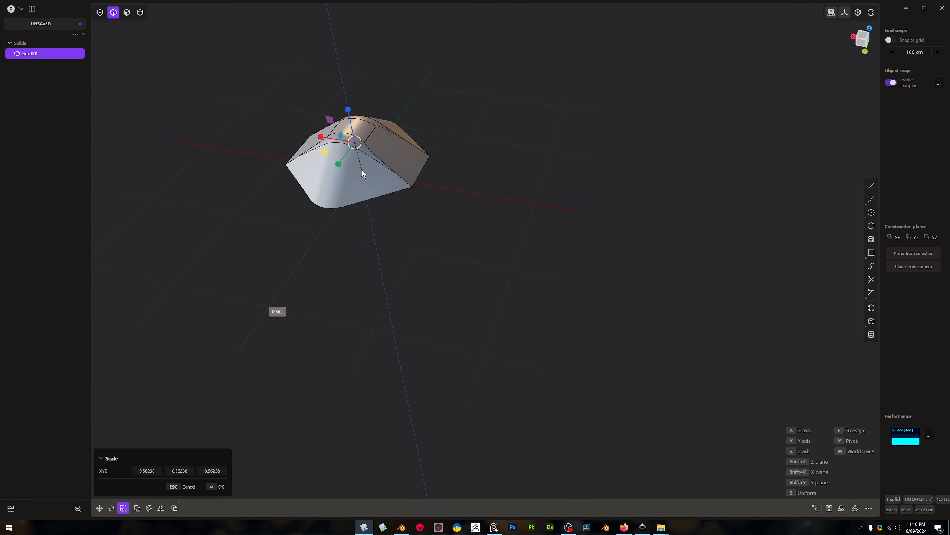
click(359, 151)
Create a large box beside the scaled solid
middle_drag(359, 151, 380, 102)
click(871, 321)
click(467, 182)
click(582, 261)
click(600, 122)
Duplicate the small drafted solid and place three copies in a triangle on the new box's front face
key(4)
click(358, 153)
key(ctrl+d)
click(374, 206)
middle_drag(413, 225, 399, 263)
click(504, 180)
click(646, 188)
click(573, 246)
Subtract the three placed copies from the large box with a Boolean difference, leaving hollows in its front face
scroll(576, 254, down, 5)
right_click(599, 259)
click(638, 270)
key(q)
click(601, 235)
right_click(682, 311)
Fillet the hollowed box's upper front edge by about 28 cm, so the rounding runs over the hollows
middle_drag(682, 311, 666, 361)
key(2)
click(529, 276)
key(f)
click(668, 159)
drag(668, 160, 641, 82)
middle_drag(641, 82, 692, 283)
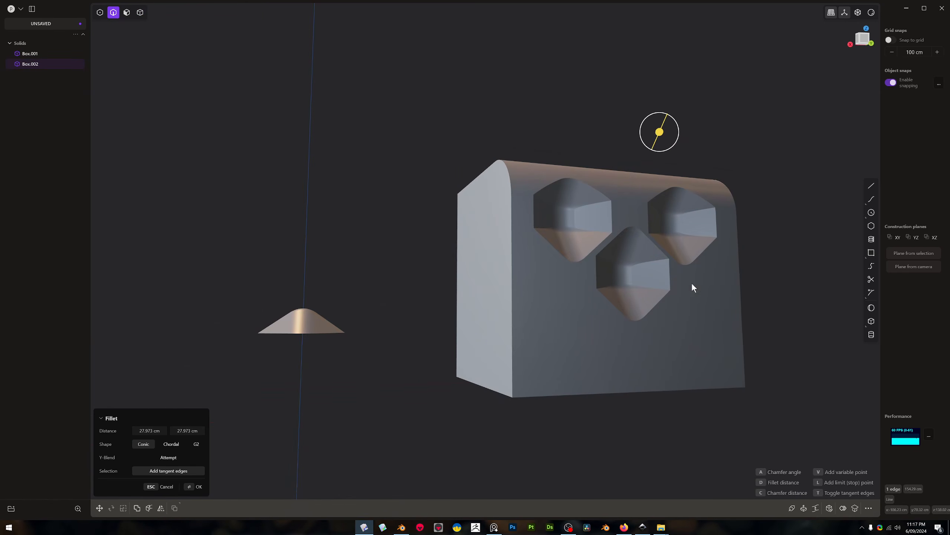
right_click(659, 391)
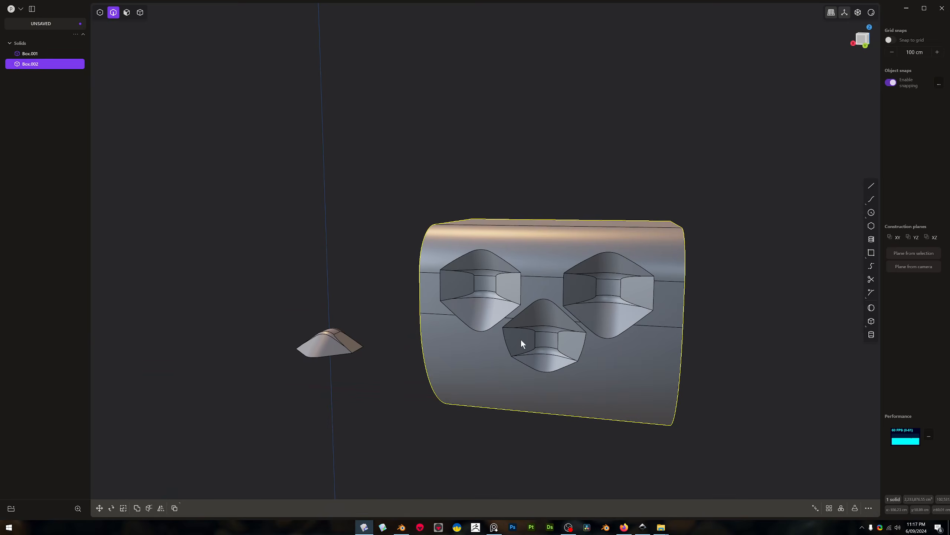
key(ctrl+z)
key(b)
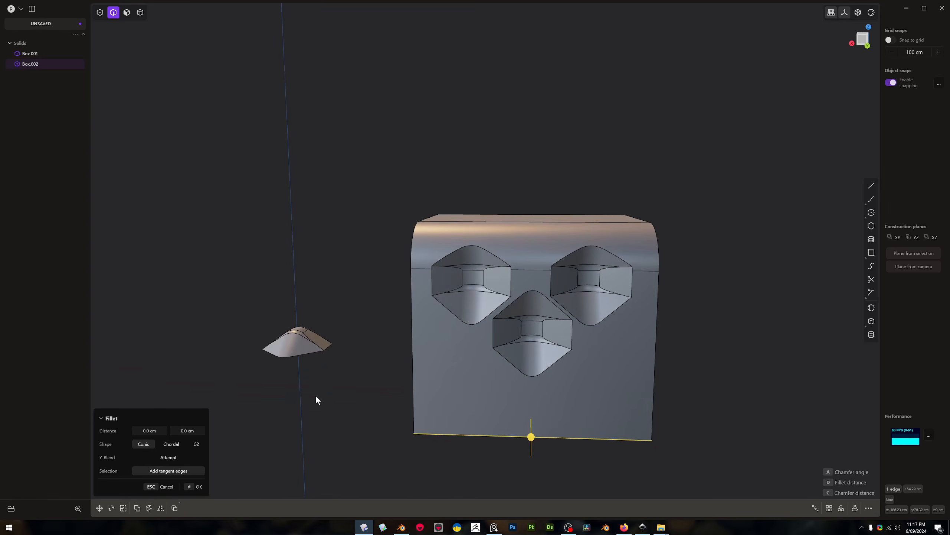
shift+middle_drag(316, 400, 696, 277)
key(Escape)
Delete the hollowed box, select the small drafted solid, and undo the latest operations
key(4)
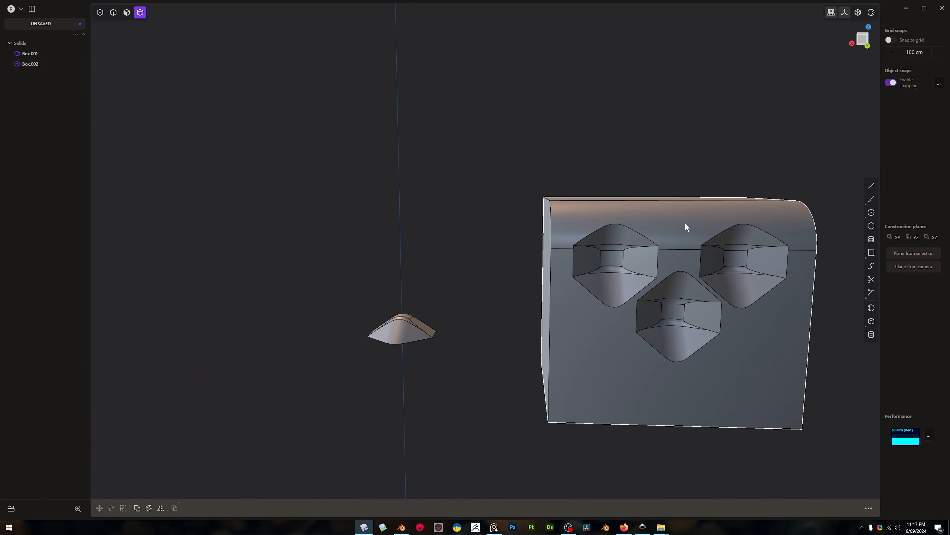
click(685, 224)
key(Delete)
click(414, 324)
key(ctrl+z)
key(ctrl+z)
key(ctrl+z)
key(ctrl+z)
key(ctrl+z)
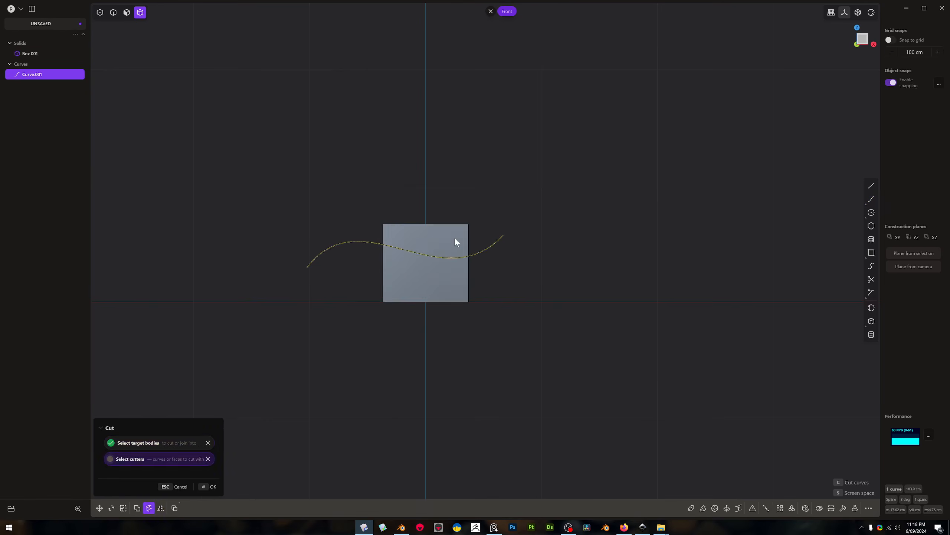
Cut the box with the wavy curve and discard the part above it
middle_drag(423, 238, 449, 251)
click(449, 250)
key(o)
Draft the side faces by about 65 degrees with Draft Face, using the wavy top face as the neutral face
key(alt+d)
click(451, 271)
drag(455, 229, 554, 209)
middle_drag(553, 210, 471, 232)
drag(470, 232, 530, 271)
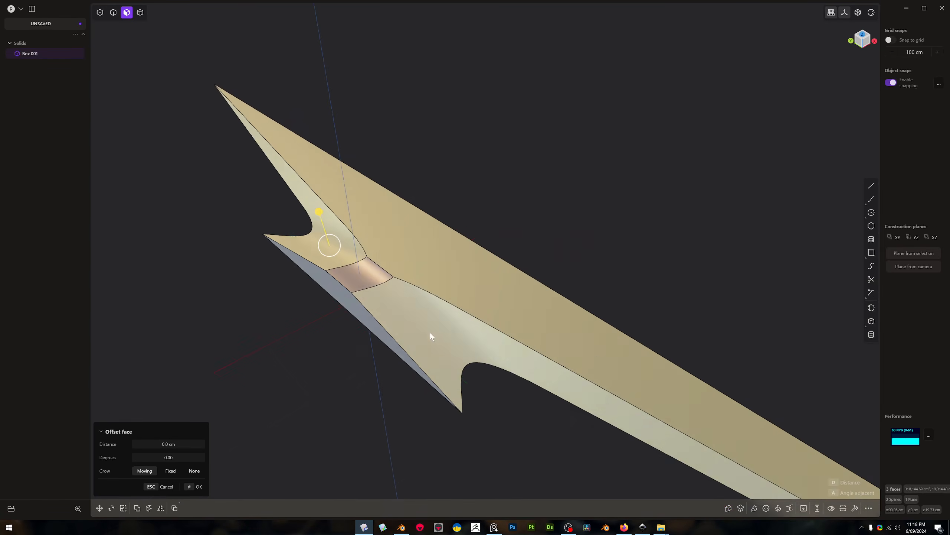
middle_drag(430, 332, 500, 249)
key(Escape)
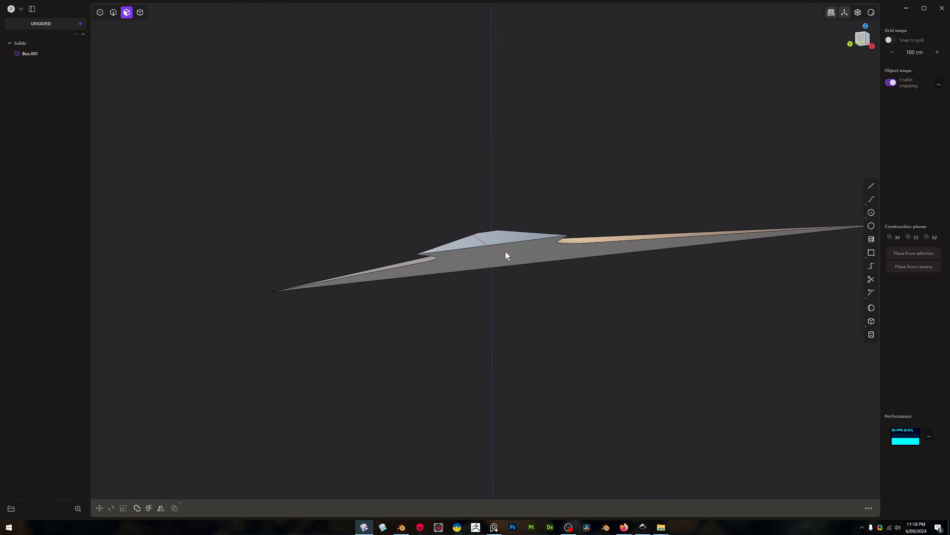
Extrude the bottom face of the drafted solid downward to thicken the body
click(504, 252)
mouse_move(507, 284)
mouse_down()
mouse_move(507, 307)
mouse_move(511, 277)
mouse_up()
key(Escape)
key(e)
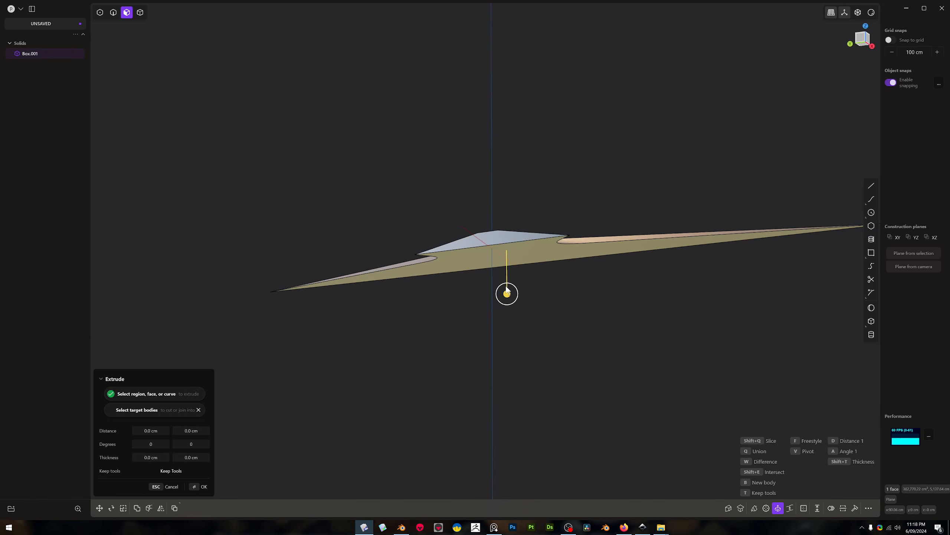
click(507, 324)
middle_drag(509, 312, 625, 262)
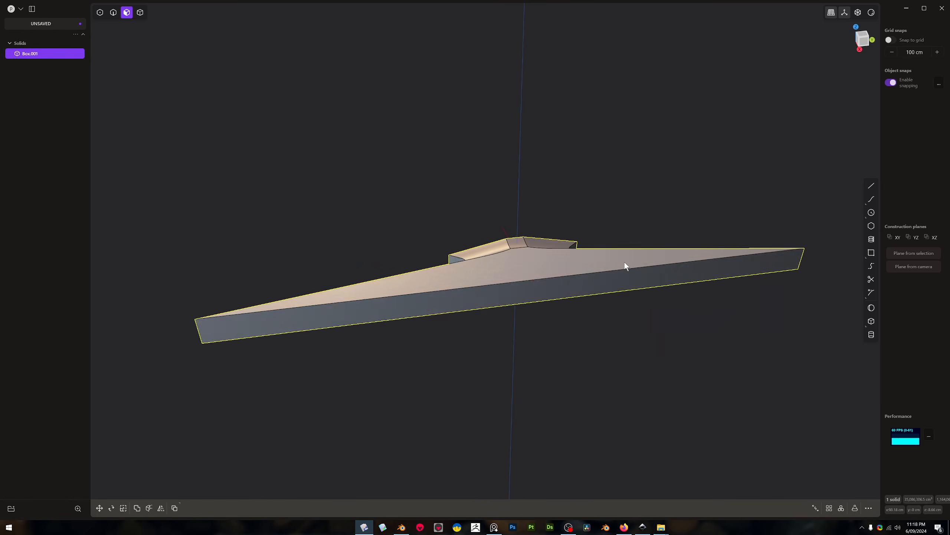
Fillet the long upper edge of the extruded body's straight side by about 134 cm
key(2)
click(595, 273)
key(b)
middle_drag(596, 245, 664, 257)
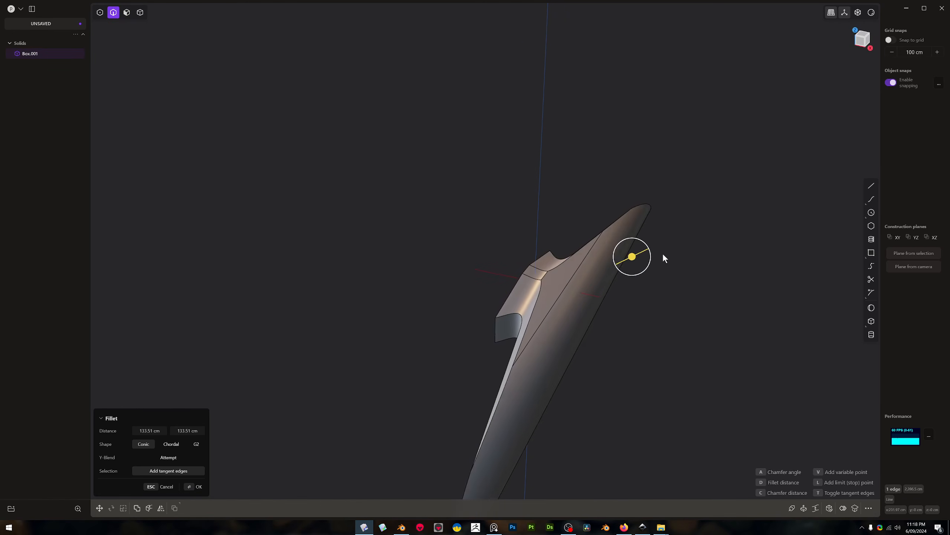
key(Return)
Fillet the upper edge of the short central block opposite the long side
middle_drag(668, 311, 698, 327)
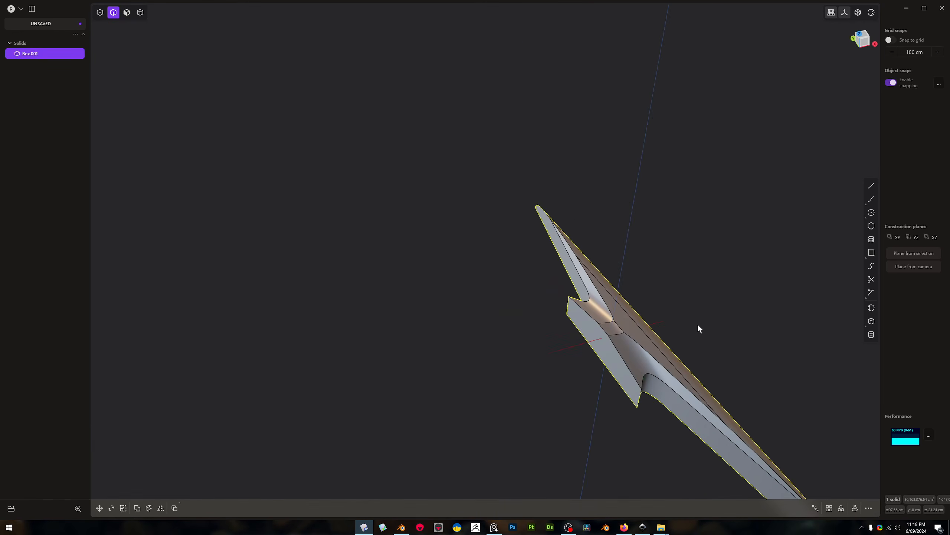
click(625, 360)
key(b)
key(Return)
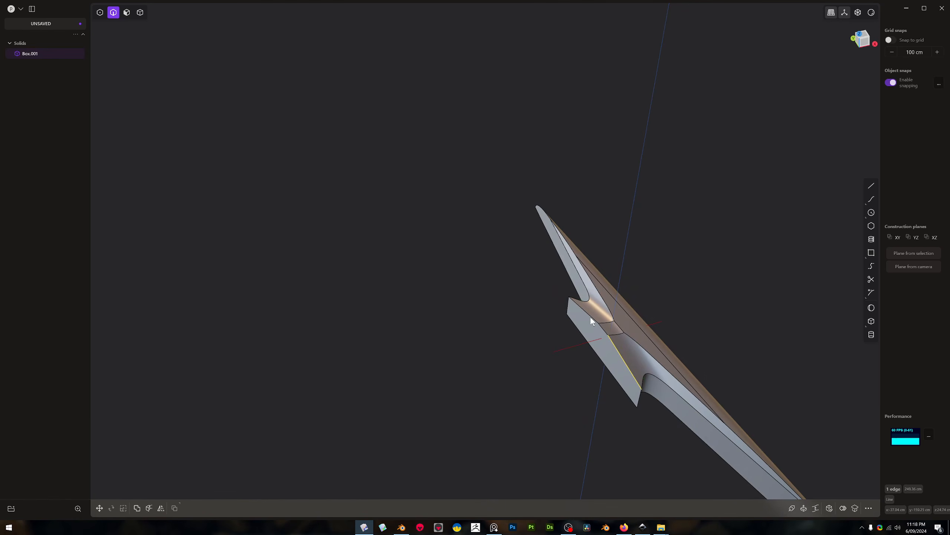
middle_drag(590, 316, 550, 434)
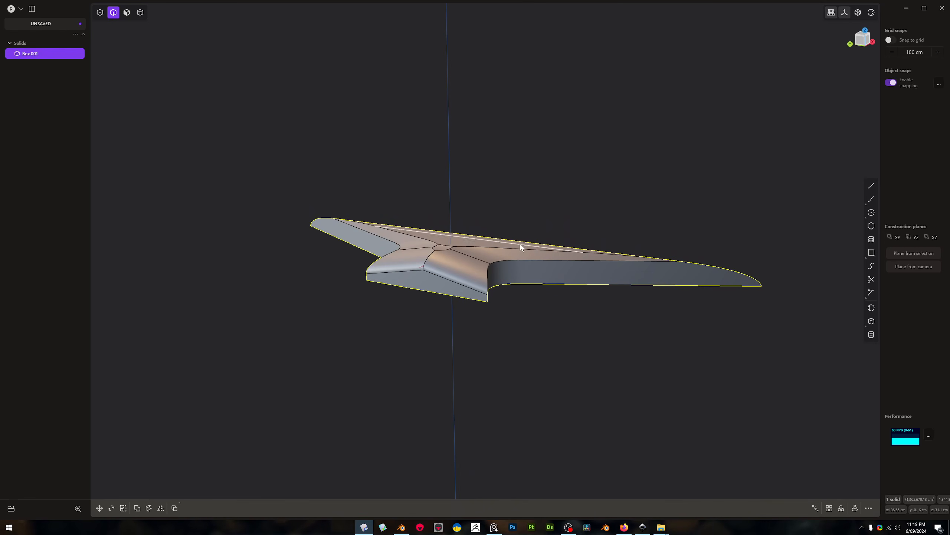
Fillet the curved upper edge running along one wing into the central block by about 120 cm
click(519, 258)
key(f)
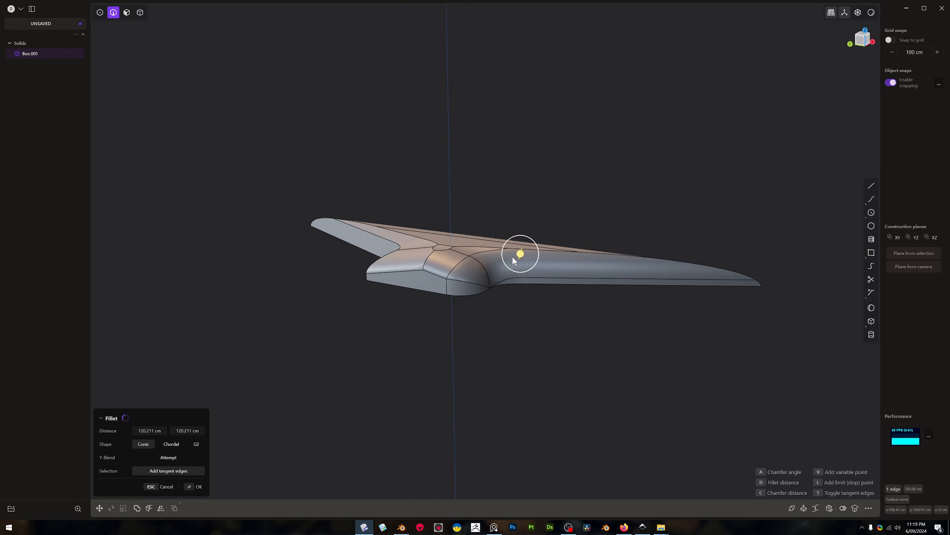
middle_drag(521, 254, 380, 327)
key(Return)
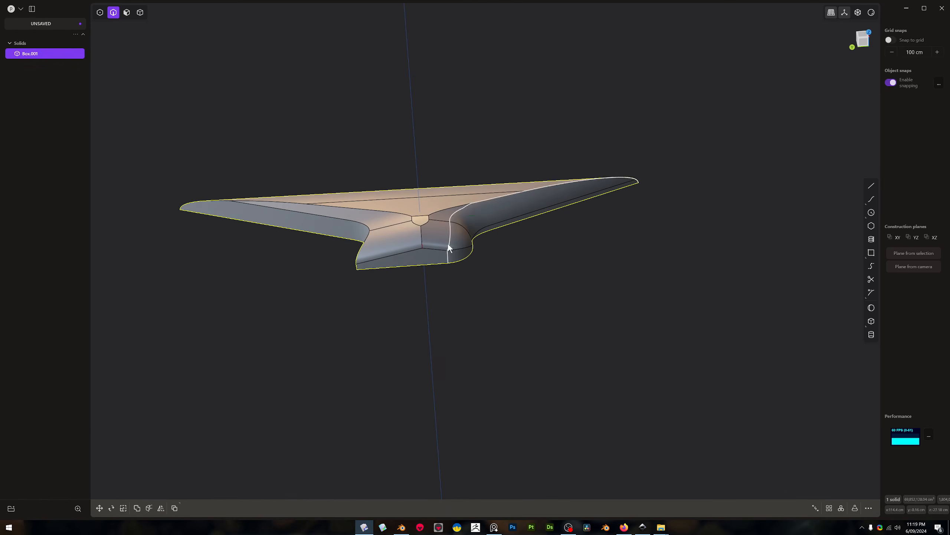
Mirror the filleted half of the body across its central plane to make both wings symmetrical
key(alt+x)
key(Return)
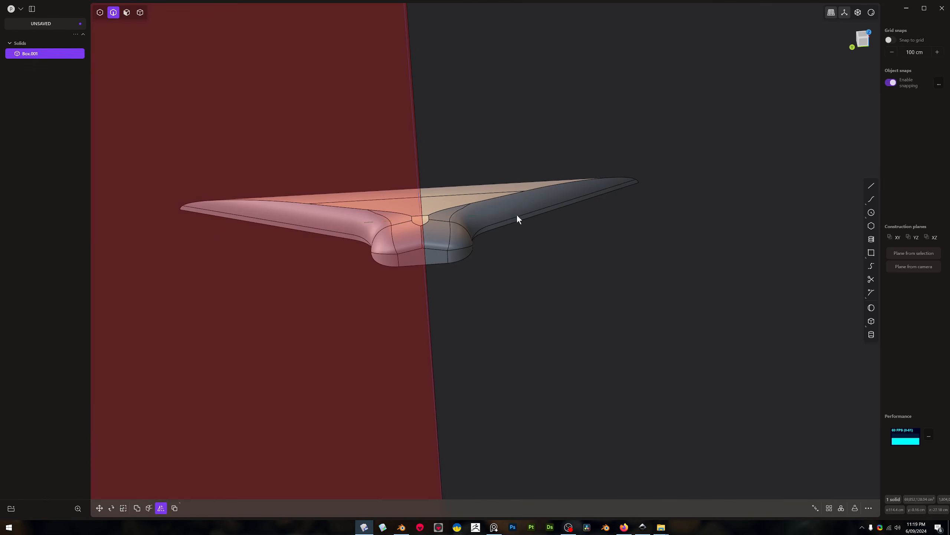
middle_drag(525, 229, 522, 252)
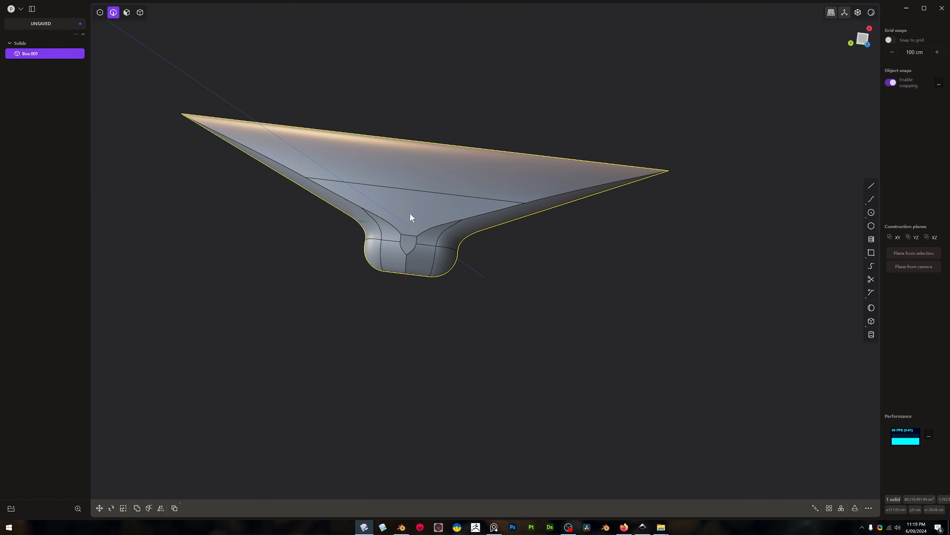
Delete the central triangular top face of the mirrored body
click(424, 208)
scroll(409, 272, up, 3)
middle_drag(408, 272, 416, 212)
scroll(382, 251, up, 1)
scroll(367, 280, up, 3)
middle_drag(450, 211, 407, 281)
middle_drag(376, 303, 400, 325)
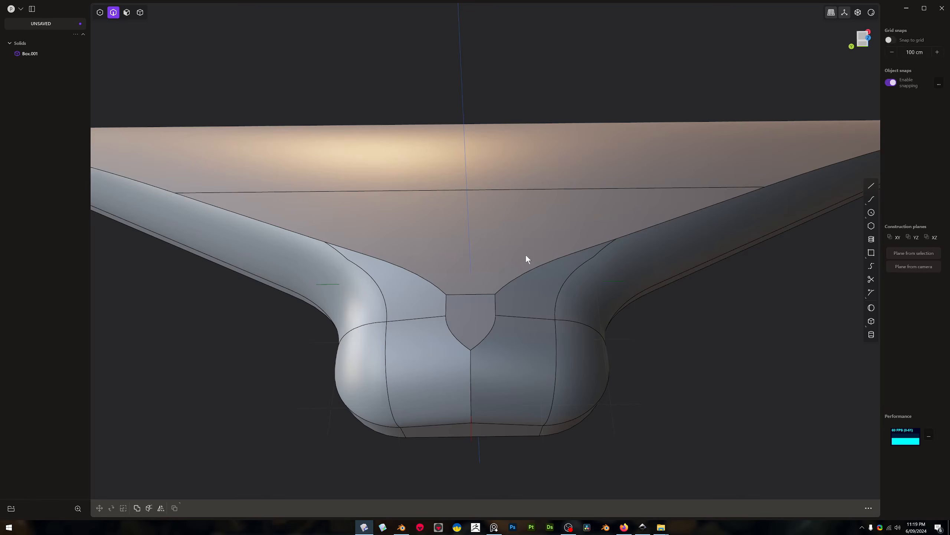
key(3)
click(472, 241)
key(x)
Fill the open top with a Square surface built from its six boundary edges
key(2)
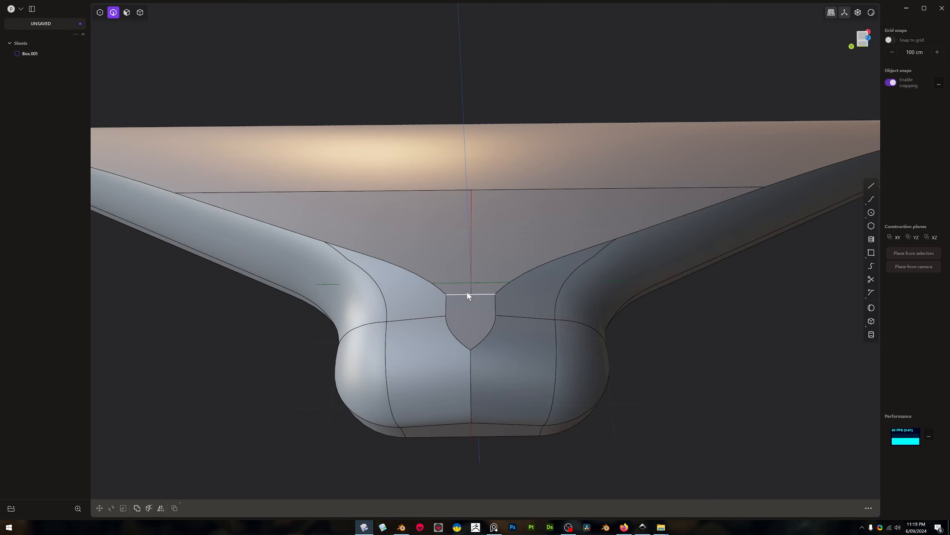
double_click(467, 293)
key(e)
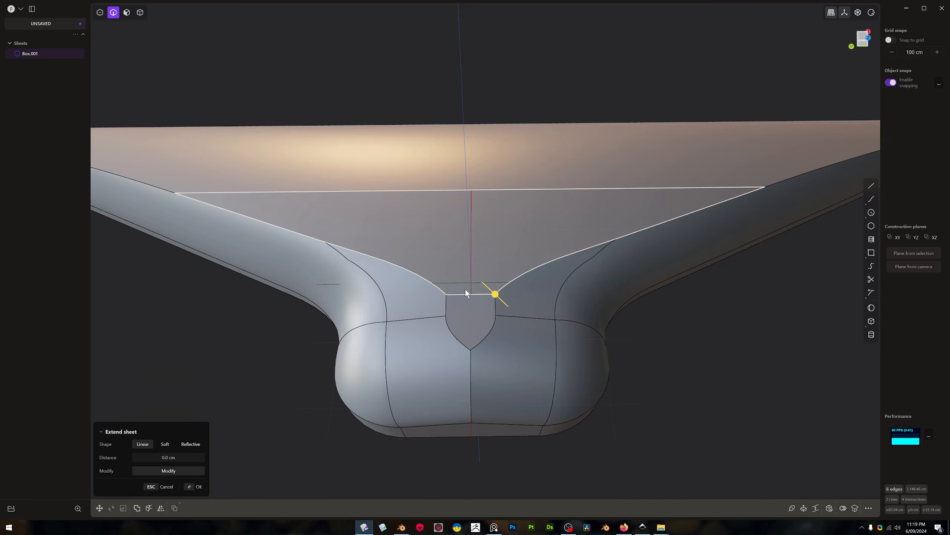
key(shift+p)
middle_drag(466, 289, 416, 247)
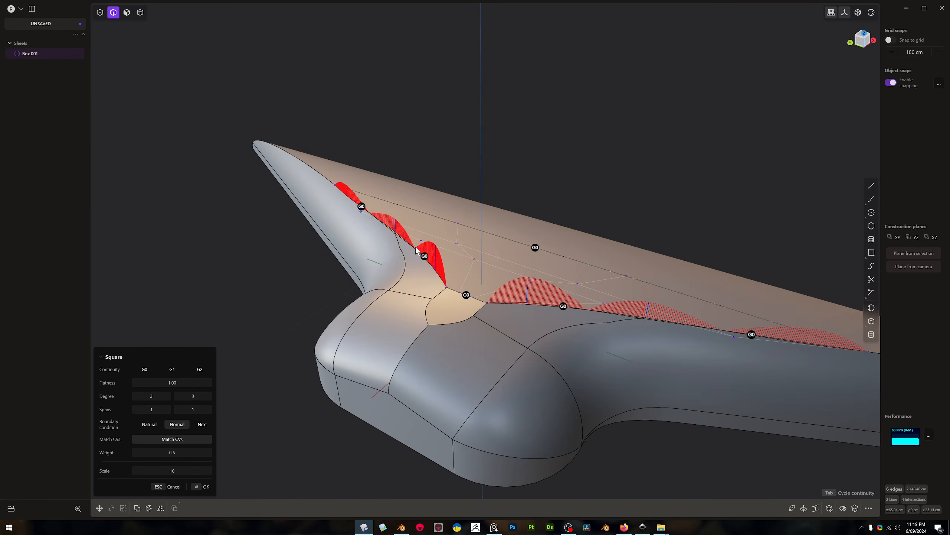
middle_drag(348, 360, 259, 373)
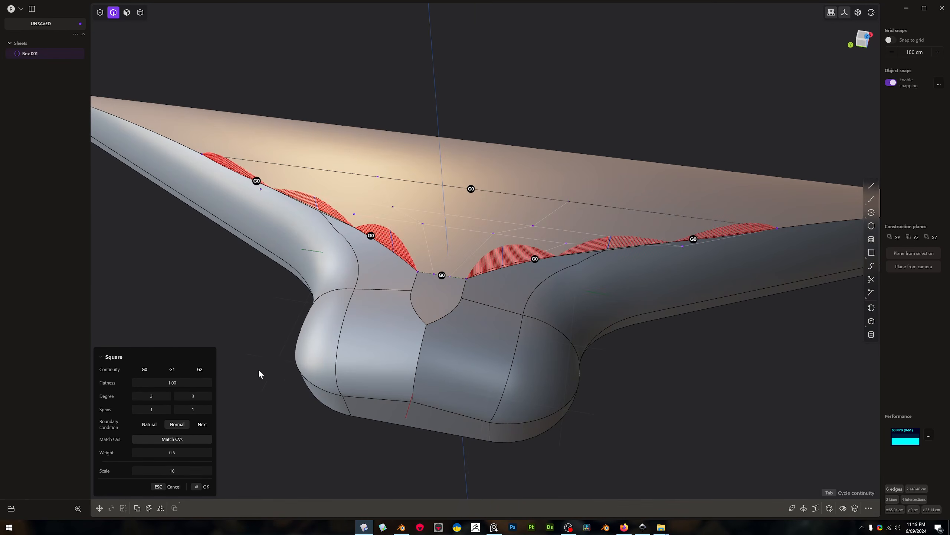
Set the Square surface's degrees to 9 and 8 and its spans to 7 and 9, and accept it
drag(192, 395, 208, 396)
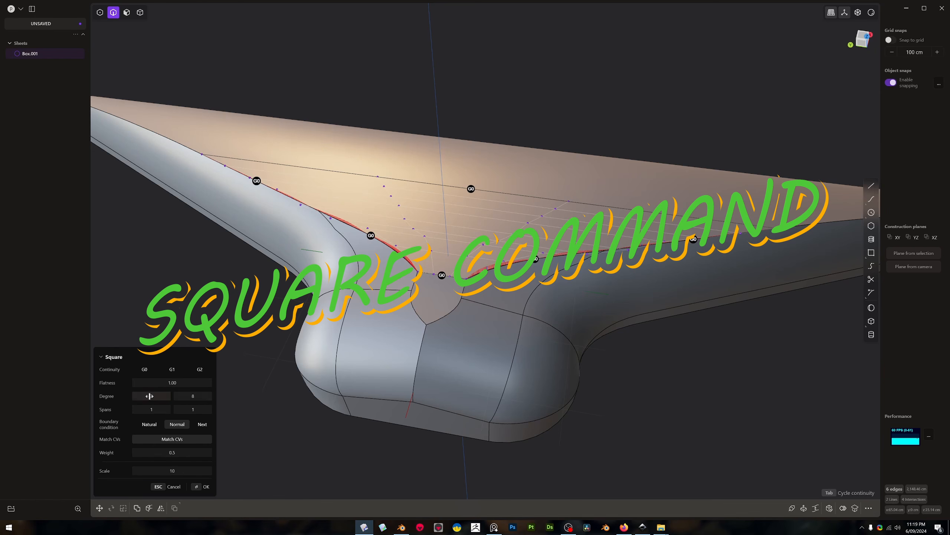
drag(151, 409, 165, 408)
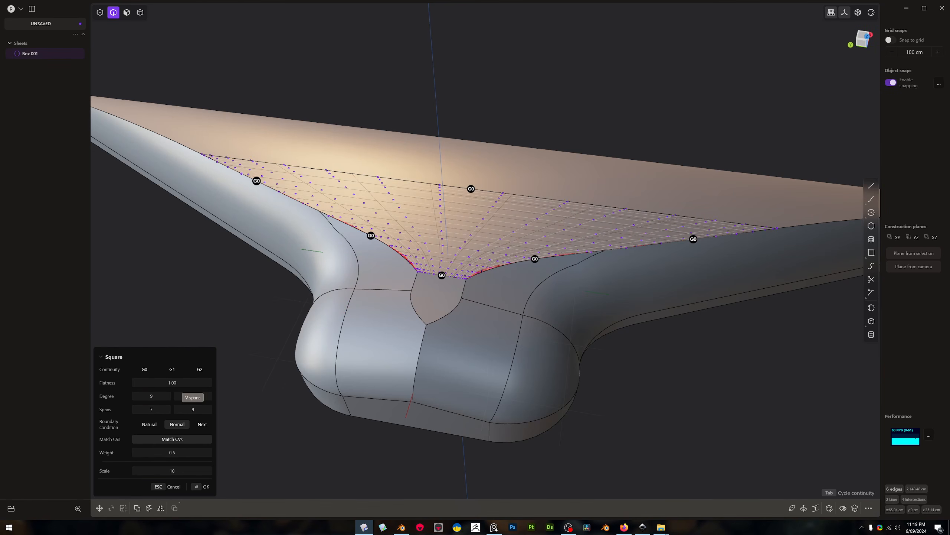
key(Return)
Delete the winged body and its patch surface to empty the scene
middle_drag(517, 228, 533, 238)
scroll(543, 243, down, 3)
key(4)
click(560, 266)
key(Delete)
middle_drag(541, 244, 532, 234)
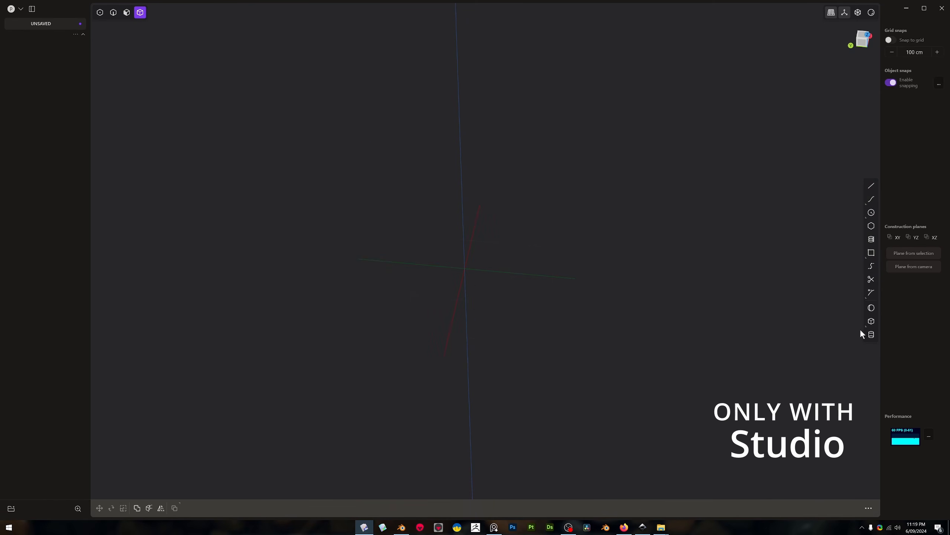
Create a box centred on the origin with a square base about 107 cm wide
click(871, 321)
scroll(463, 272, up, 5)
click(444, 299)
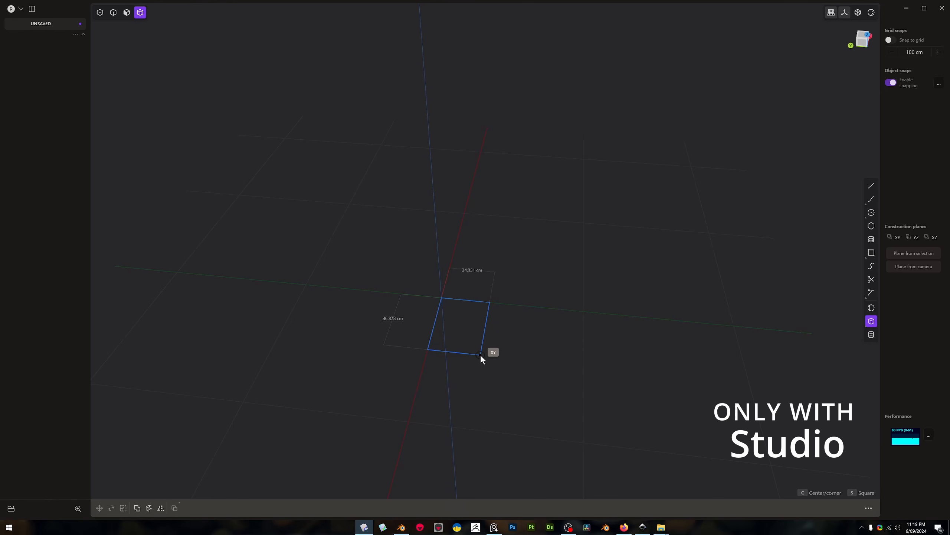
key(s)
click(509, 366)
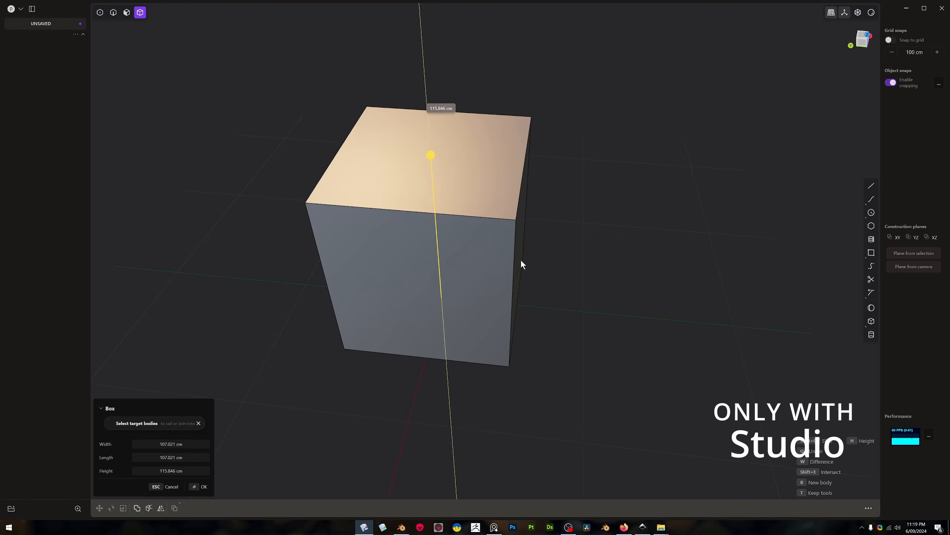
click(521, 251)
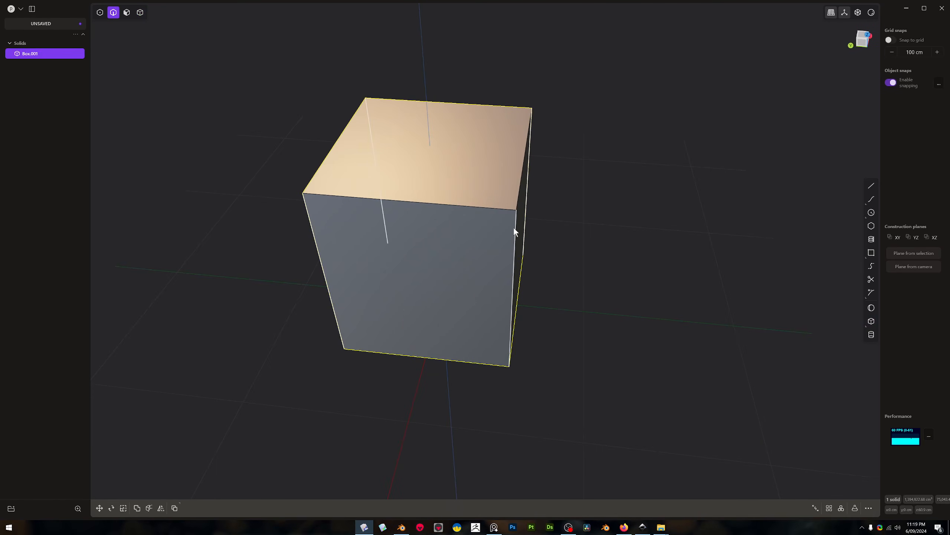
Fillet the four vertical edges of the new box
alt+click(514, 228)
key(b)
drag(514, 228, 530, 237)
right_click(530, 237)
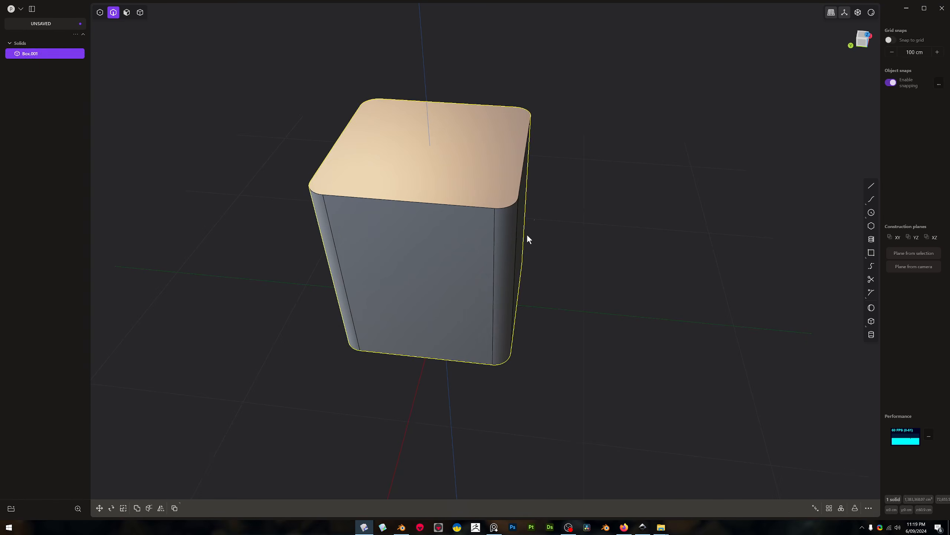
Apply a small fillet around the top face's edge loop
click(500, 204)
key(b)
drag(500, 204, 506, 205)
right_click(505, 206)
middle_drag(499, 229, 494, 152)
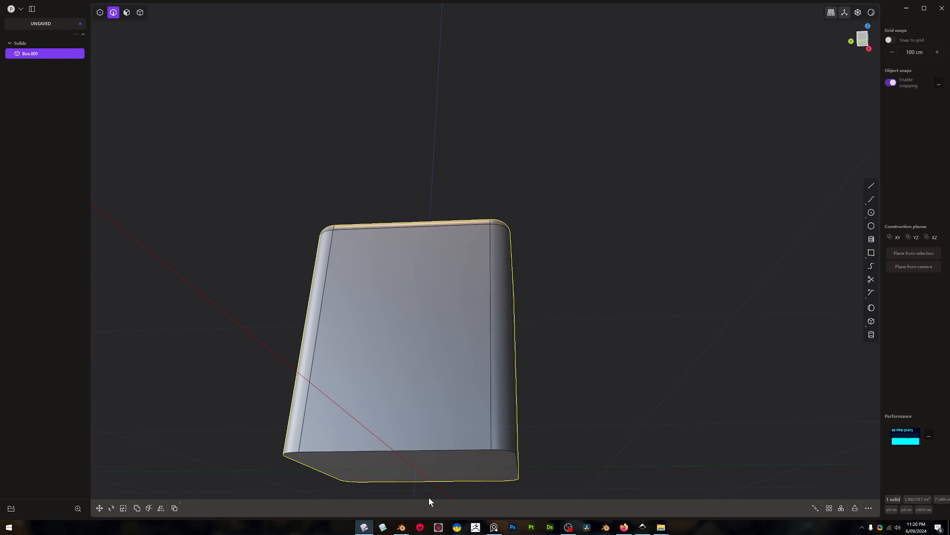
Shorten the box into a low slab by moving its bottom face up
key(3)
click(453, 465)
scroll(456, 487, down, 3)
shift+middle_drag(456, 488, 484, 151)
scroll(484, 151, up, 5)
shift+middle_drag(536, 191, 453, 215)
scroll(525, 182, up, 2)
click(660, 231)
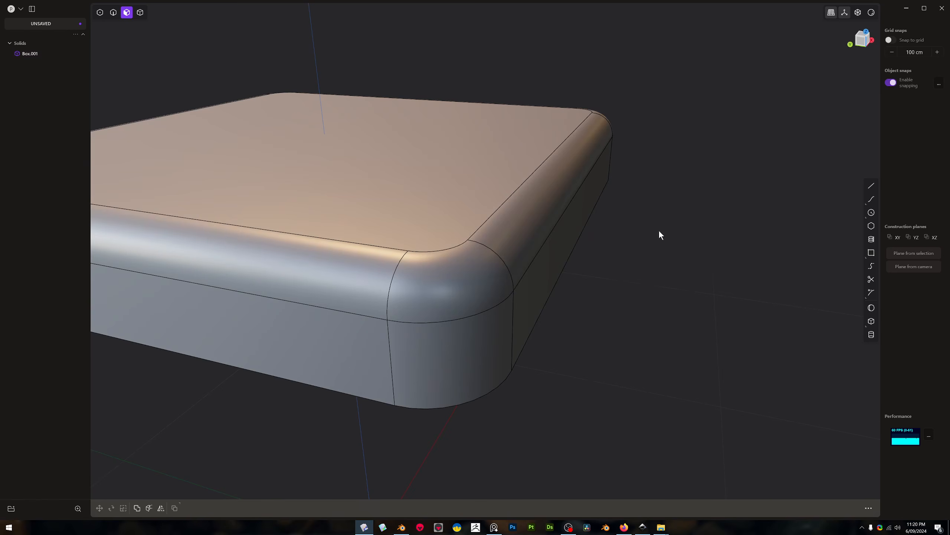
Hide the edges, apply the dark glossy matcap and examine the highlight running around the filleted corner
middle_drag(391, 314, 788, 254)
scroll(423, 363, up, 3)
scroll(444, 354, up, 2)
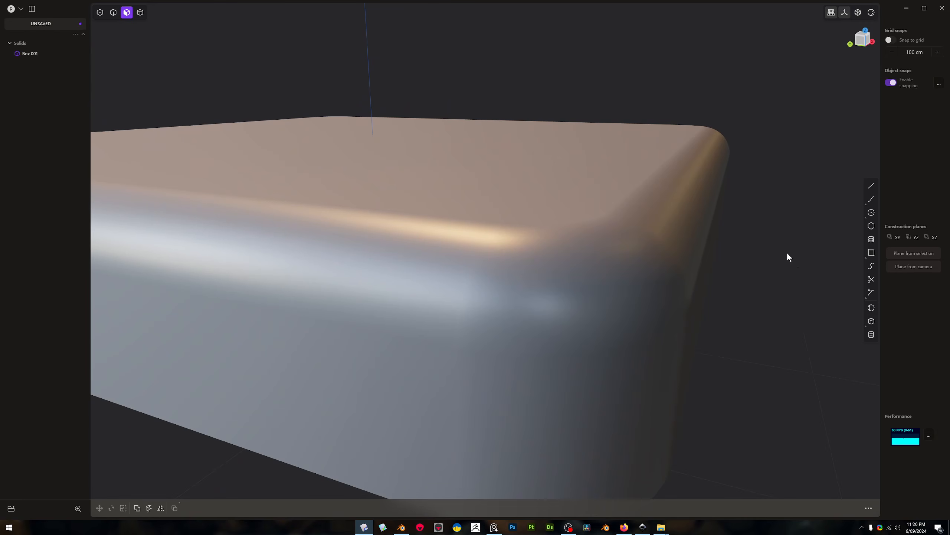
click(871, 12)
click(873, 43)
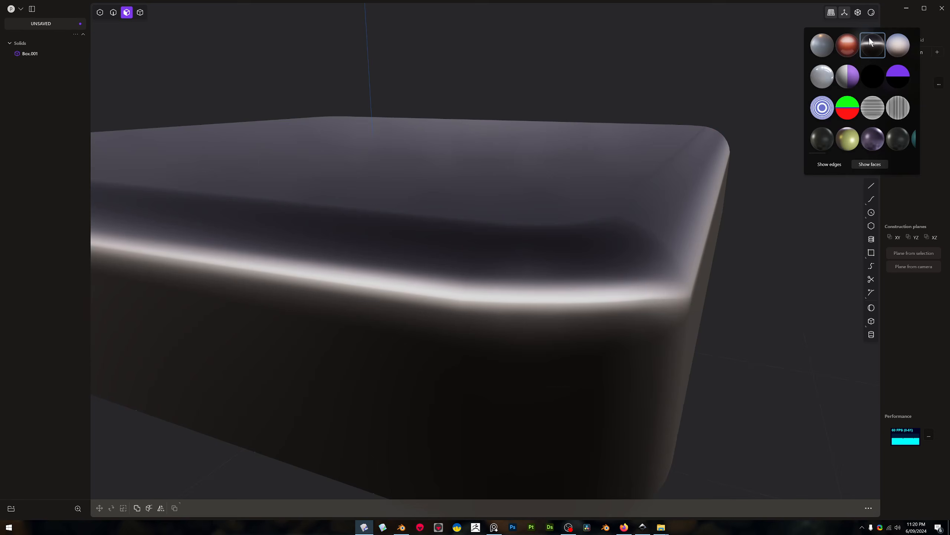
middle_drag(764, 172, 825, 79)
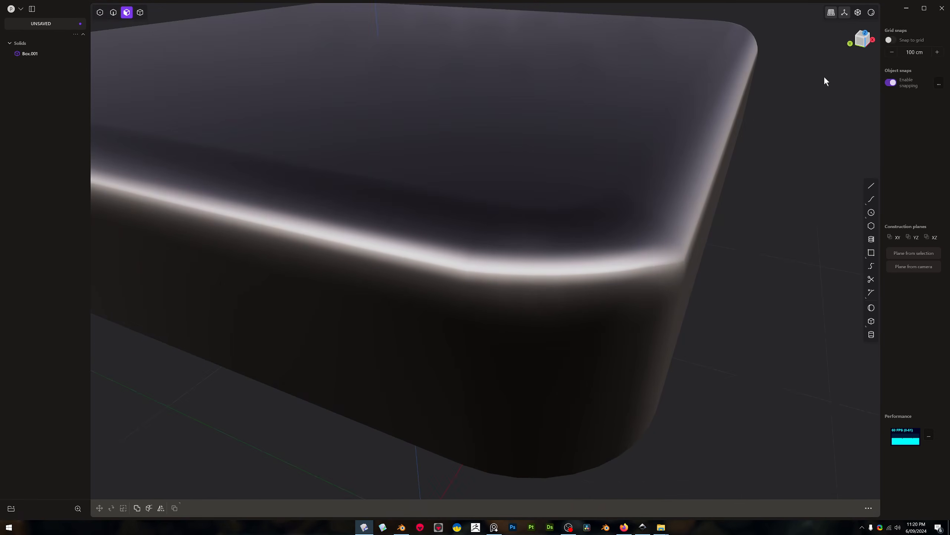
Switch to the horizontal zebra-stripe matcap and examine surface continuity at the corner, including from the top view
click(871, 13)
click(871, 106)
middle_drag(671, 230, 445, 299)
scroll(445, 299, up, 10)
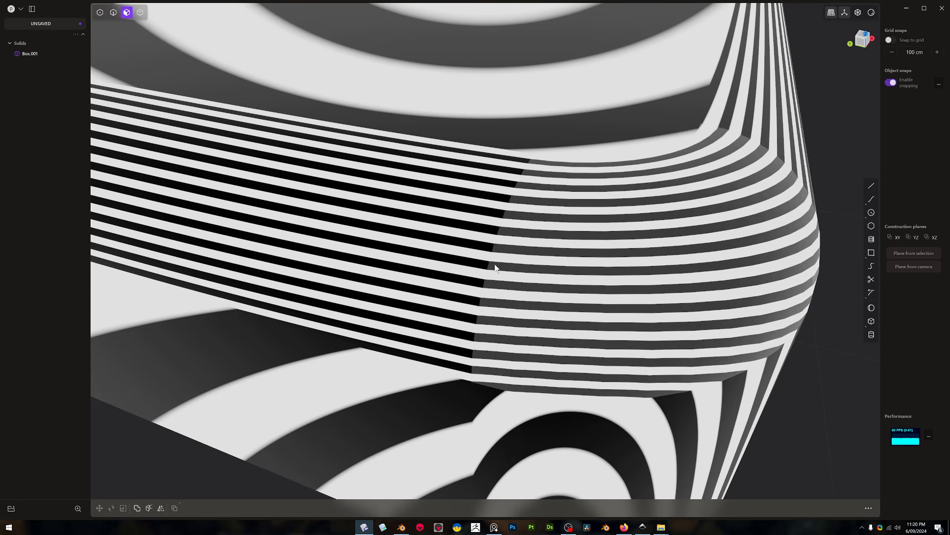
scroll(401, 340, down, 10)
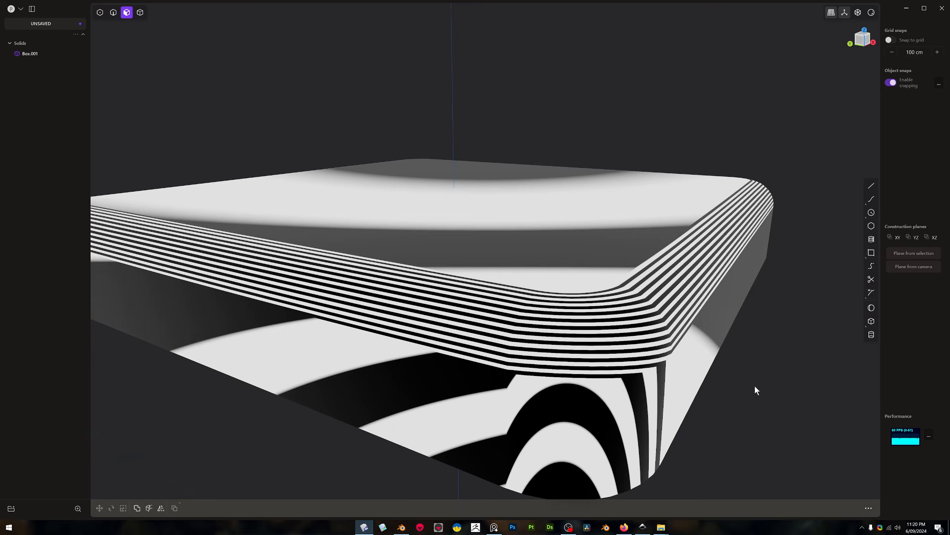
middle_drag(755, 386, 725, 426)
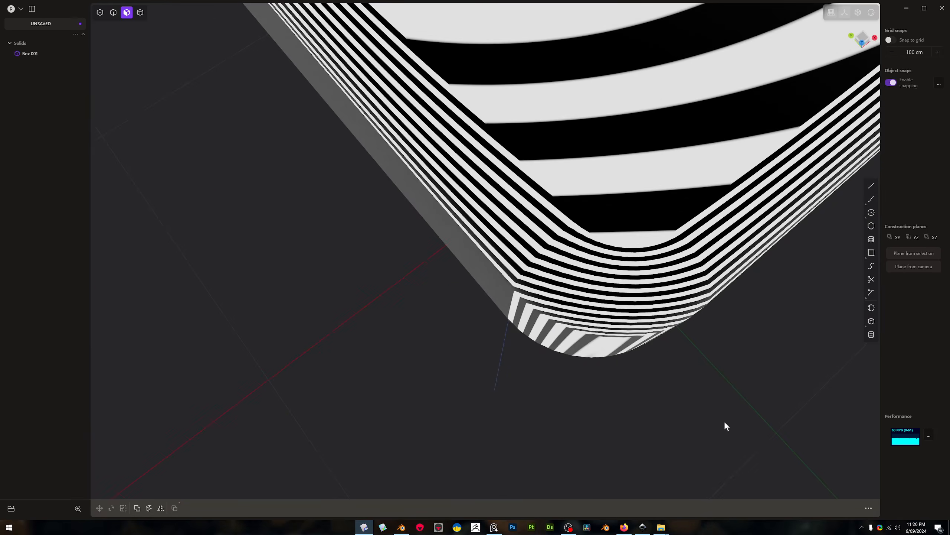
key(KP_7)
scroll(621, 205, down, 3)
shift+middle_drag(572, 262, 411, 365)
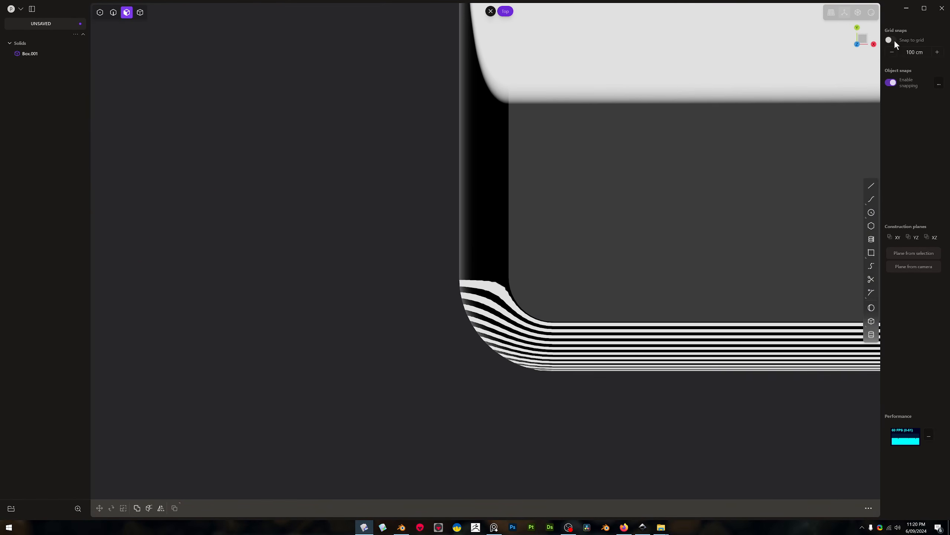
Switch to the vertical zebra-stripe matcap and examine how the stripes flow across the corner fillets
click(874, 14)
click(898, 108)
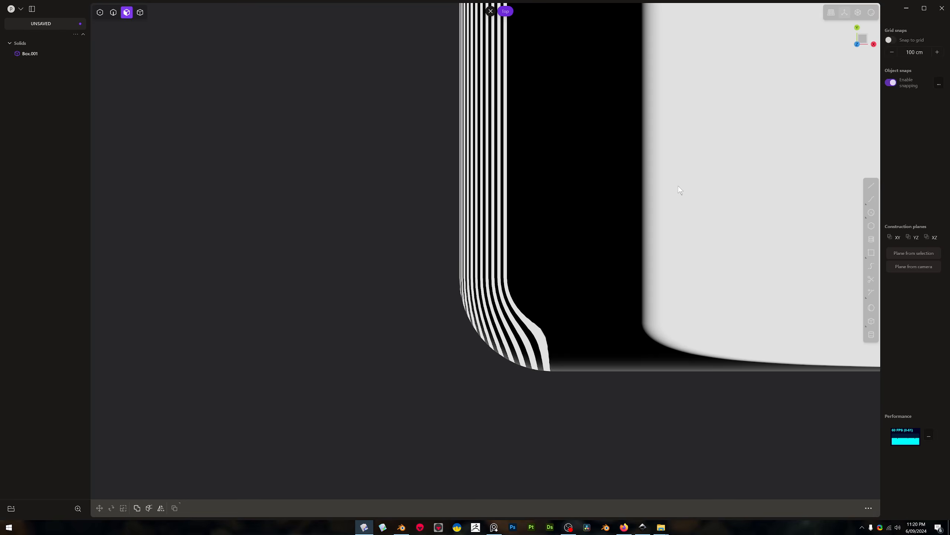
middle_drag(681, 191, 490, 216)
scroll(488, 229, up, 2)
scroll(345, 389, up, 4)
scroll(345, 389, down, 4)
scroll(369, 367, up, 4)
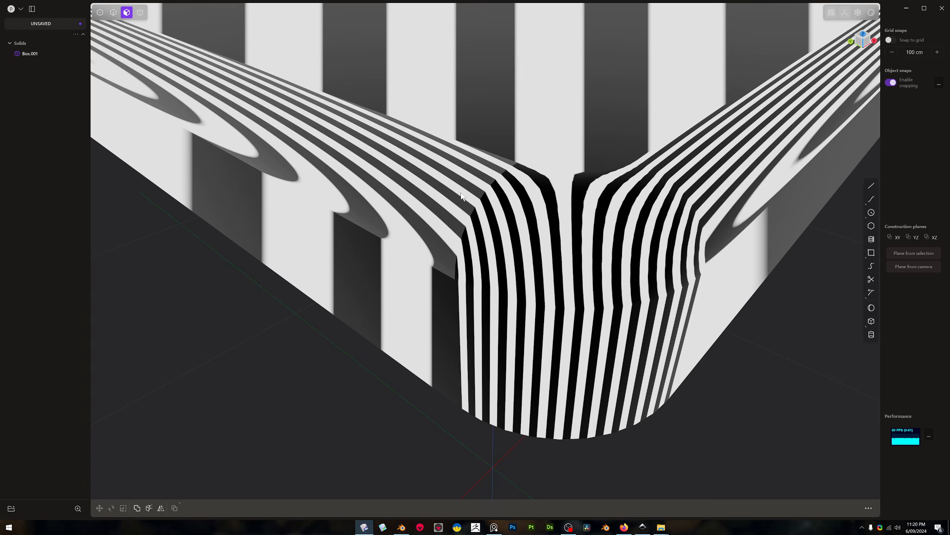
scroll(488, 209, up, 10)
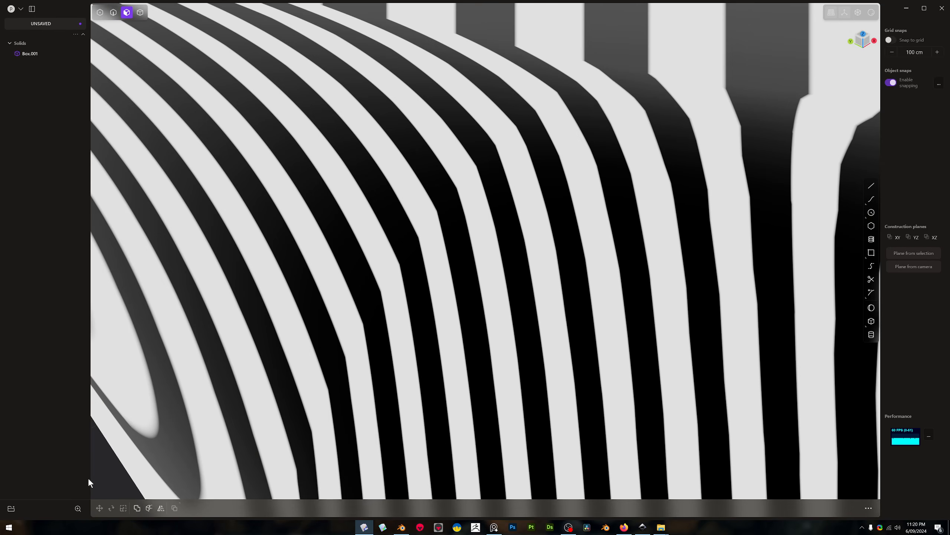
middle_drag(93, 479, 477, 145)
scroll(477, 145, down, 8)
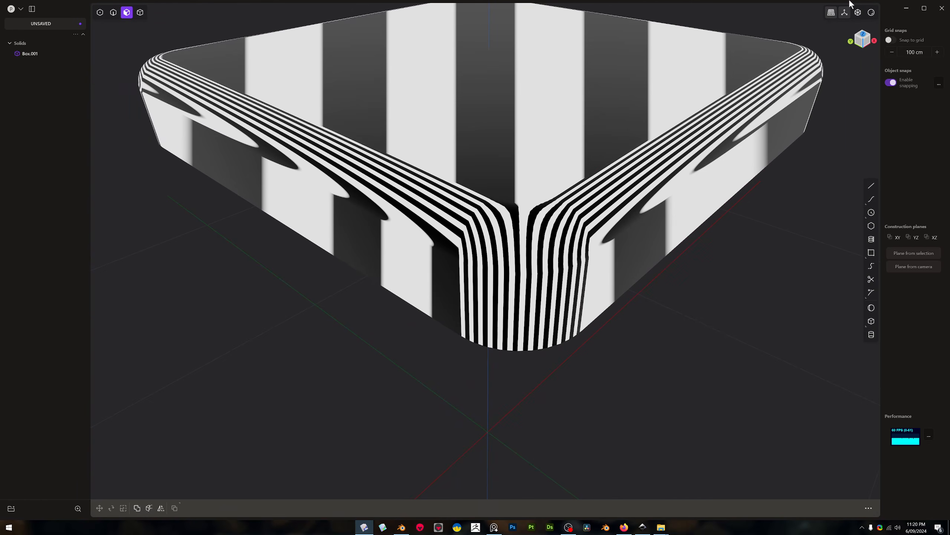
Restore the default grey matcap and show the edges again
right_click(871, 14)
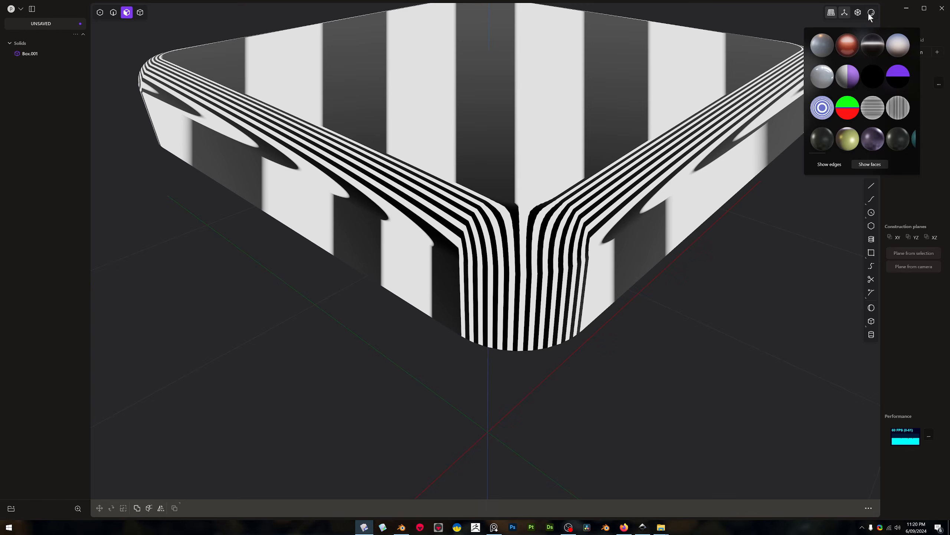
click(824, 45)
middle_drag(464, 150, 477, 230)
scroll(451, 251, up, 3)
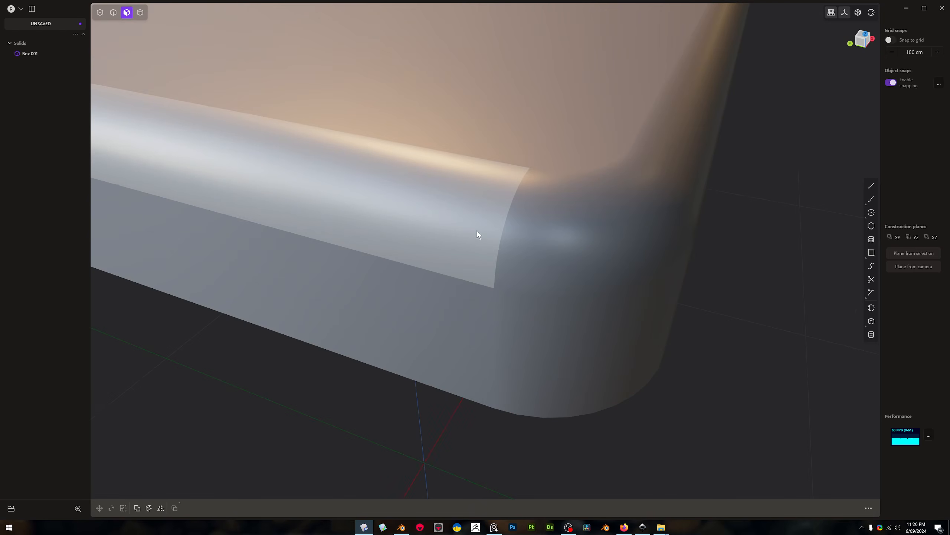
click(443, 210)
right_click(442, 207)
Delete the long fillet face along one side of the top face to open up the body
click(420, 228)
scroll(420, 229, down, 3)
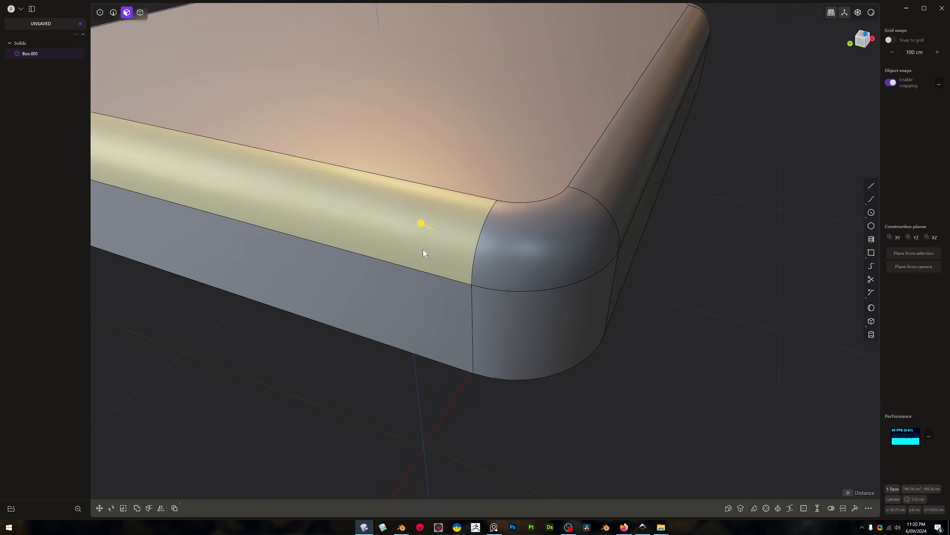
key(Delete)
scroll(539, 205, up, 2)
middle_drag(539, 205, 506, 215)
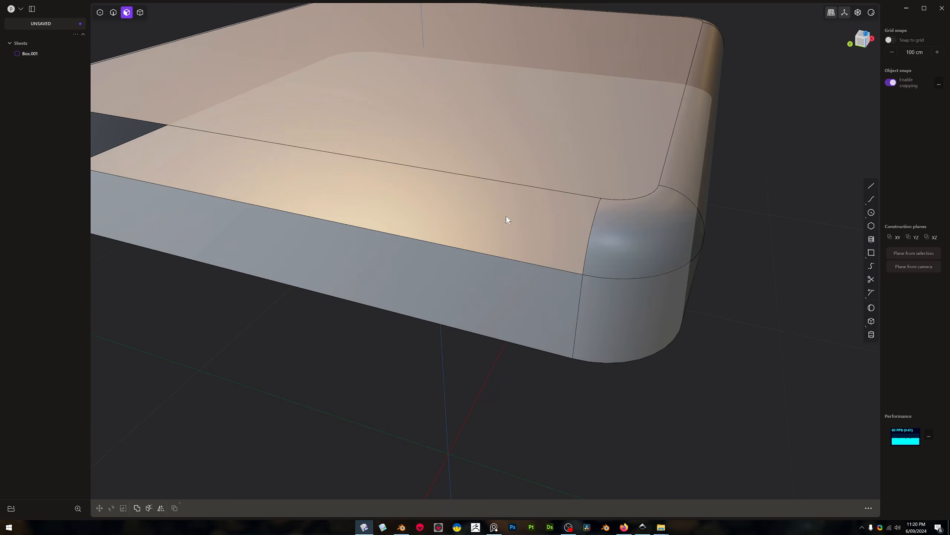
Select the edge loop around the opening and try to fill it with Patch hole at G1 continuity
key(2)
double_click(512, 185)
key(e)
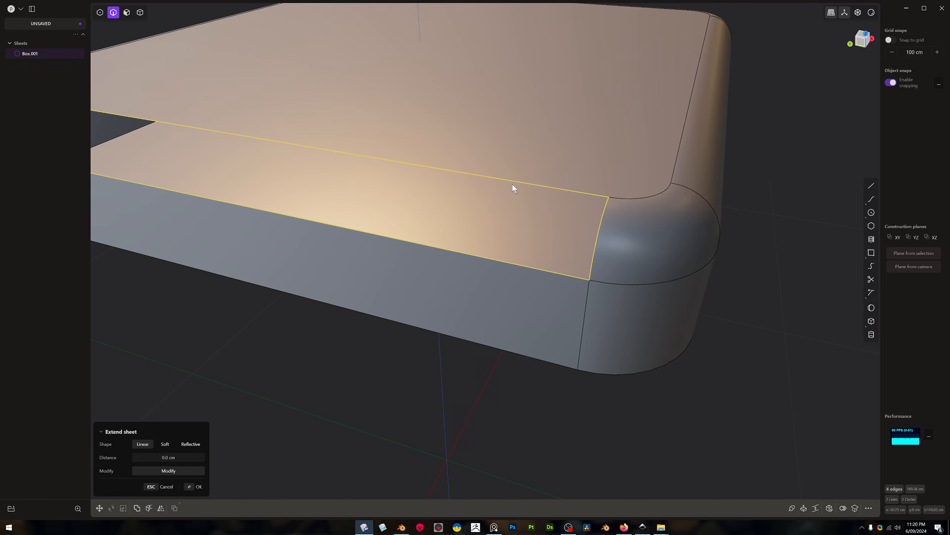
key(shift+p)
middle_drag(512, 186, 488, 186)
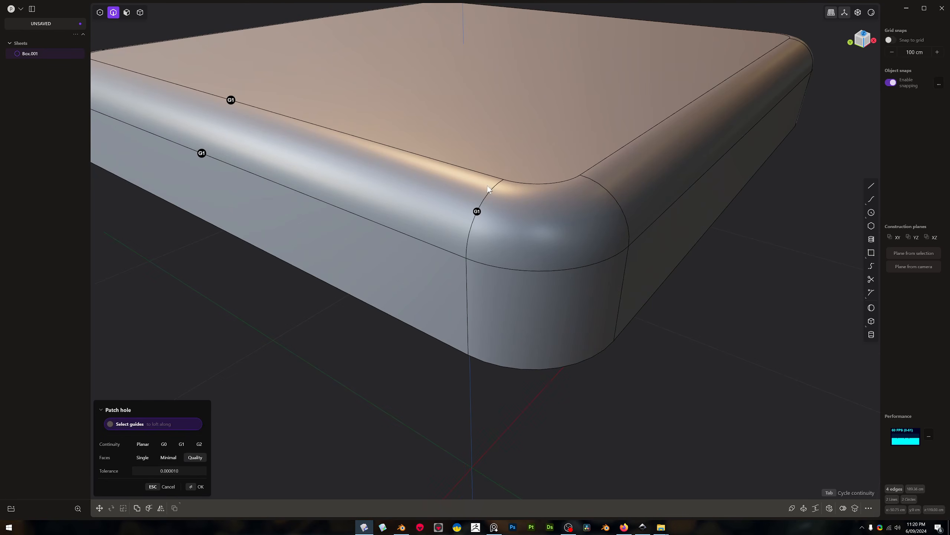
key(Tab)
key(Return)
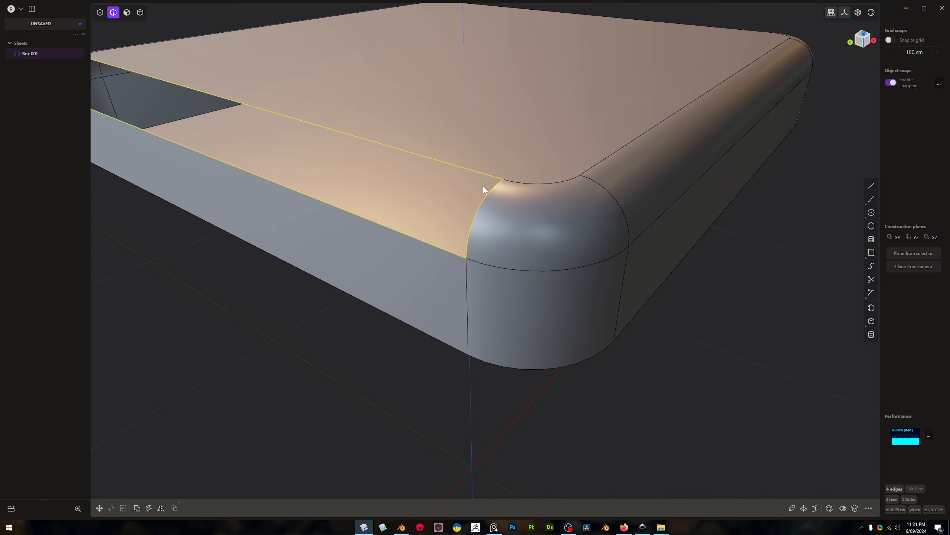
Try to fill the opening with an XNurbs surface using G2 continuity and the Quad sided option
key(shift+x)
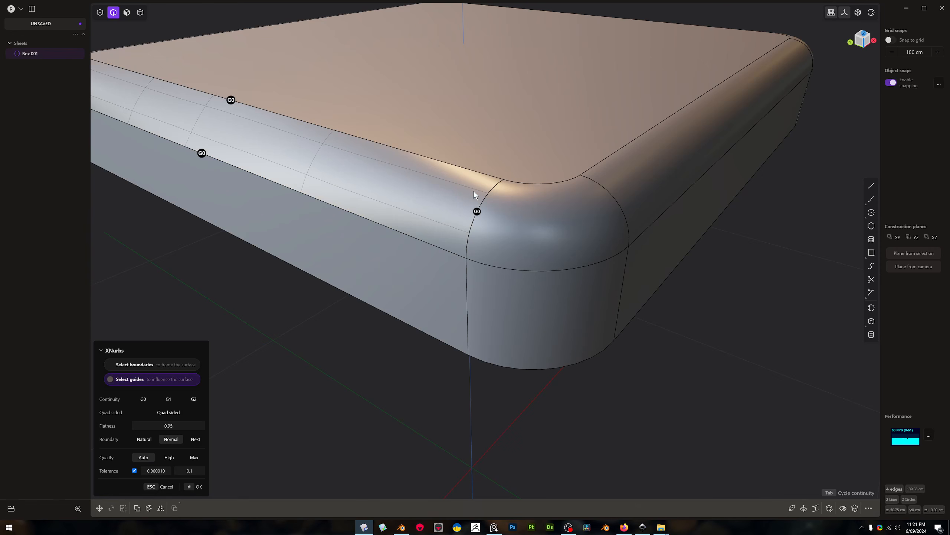
key(Tab)
middle_drag(447, 212, 389, 287)
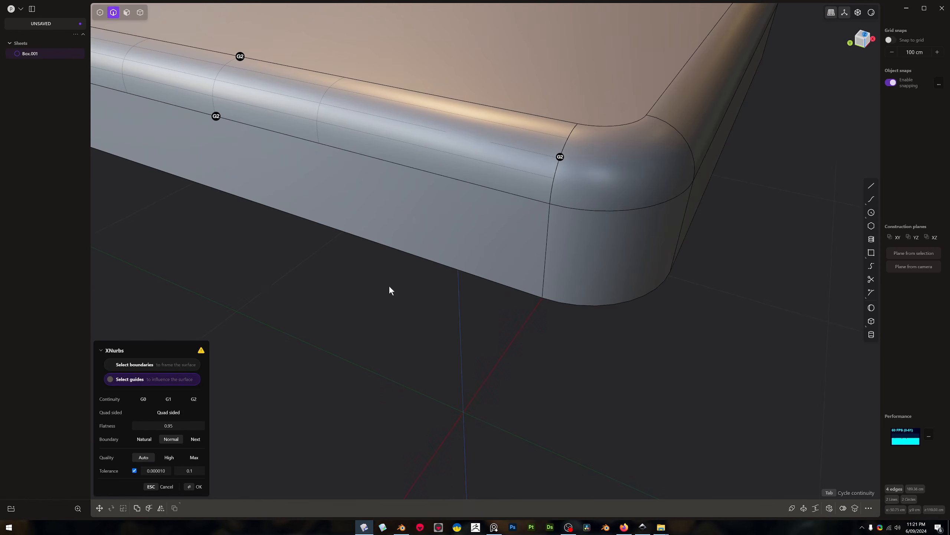
click(180, 413)
middle_drag(328, 336, 449, 291)
key(Return)
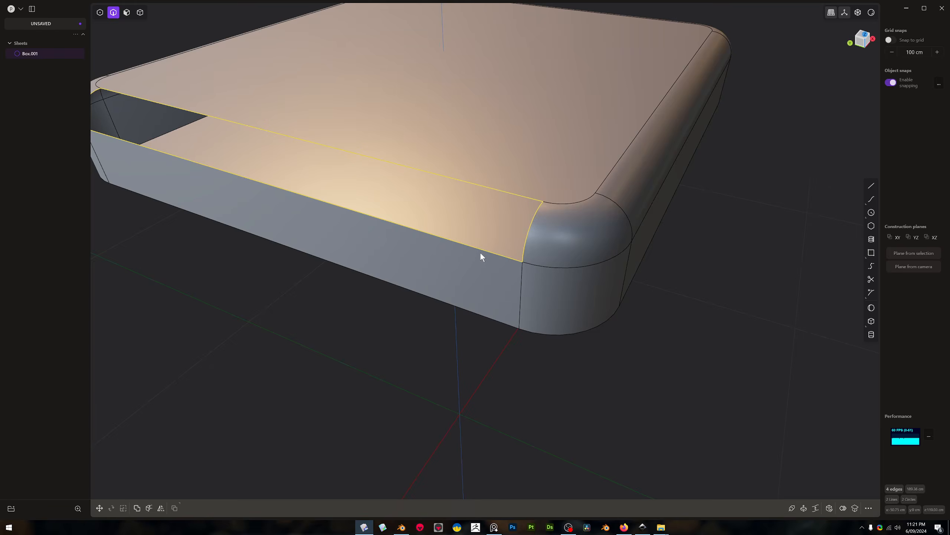
Start a Square surface on the opening's four boundary edges and look up the command by searching for "sq"
key(shift+p)
shift+middle_drag(296, 283, 369, 265)
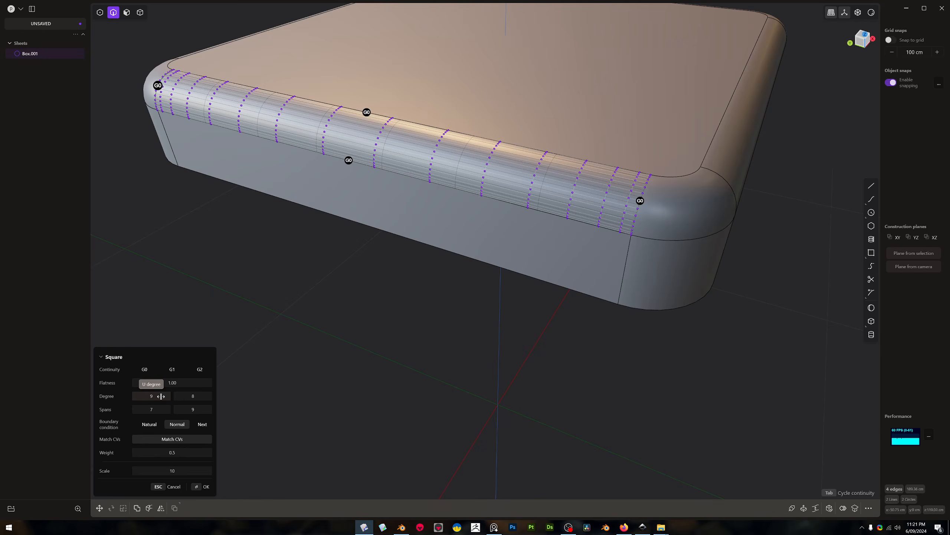
text(fsqa)
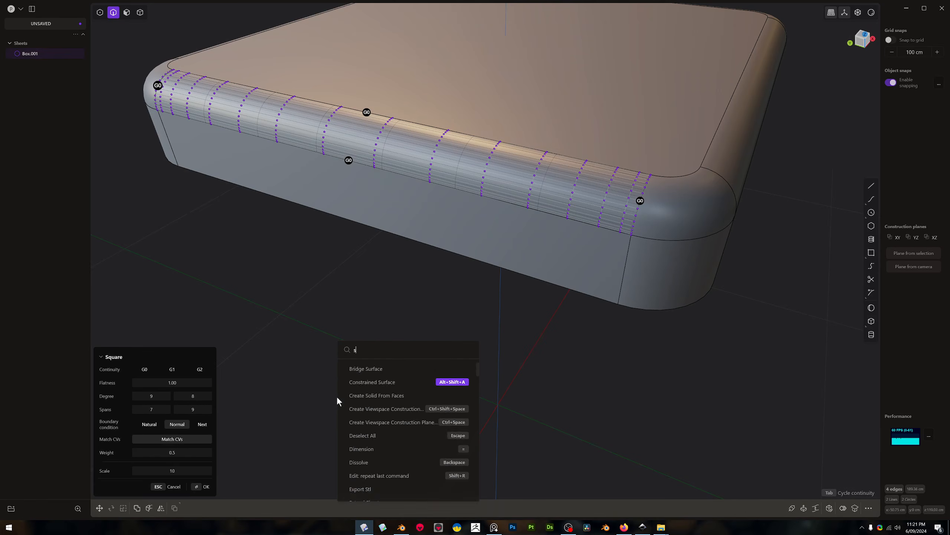
key(BackSpace)
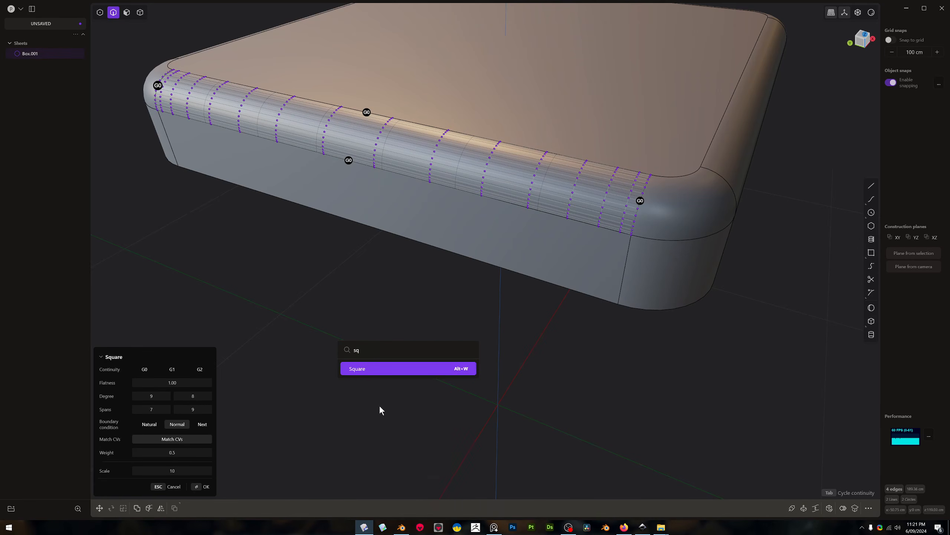
key(Return)
Reduce the Square surface's degrees and spans to 1 in both directions and examine its fit at the ends
drag(202, 396, 209, 396)
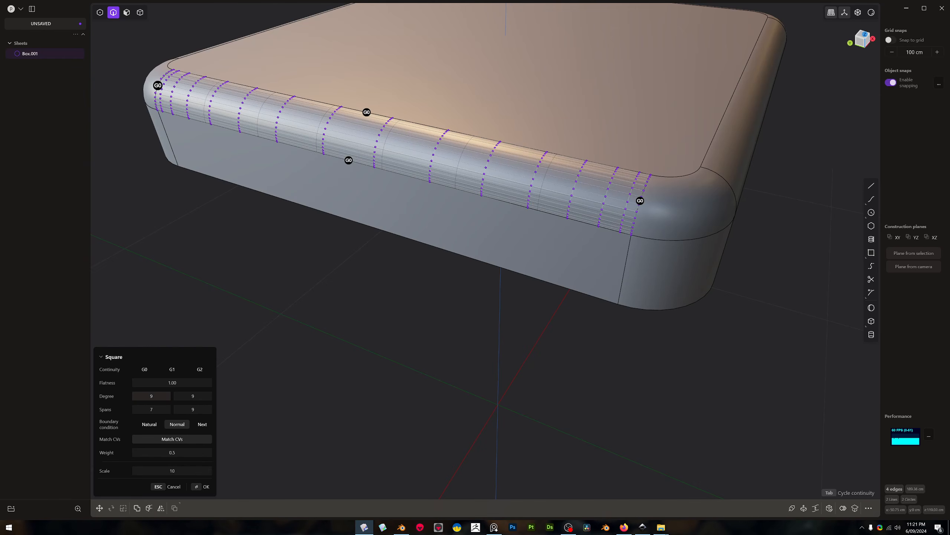
drag(151, 396, 129, 396)
drag(203, 397, 180, 397)
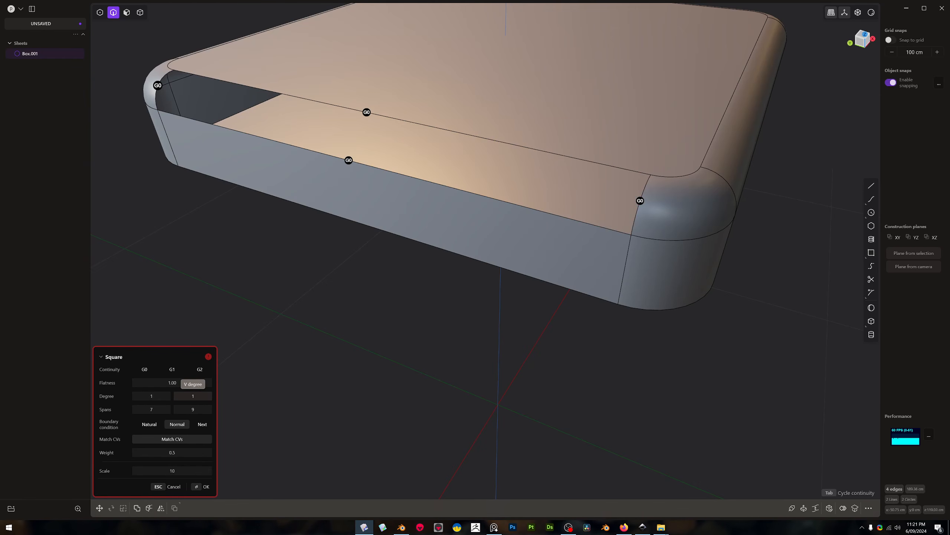
drag(203, 410, 182, 409)
middle_drag(370, 371, 157, 396)
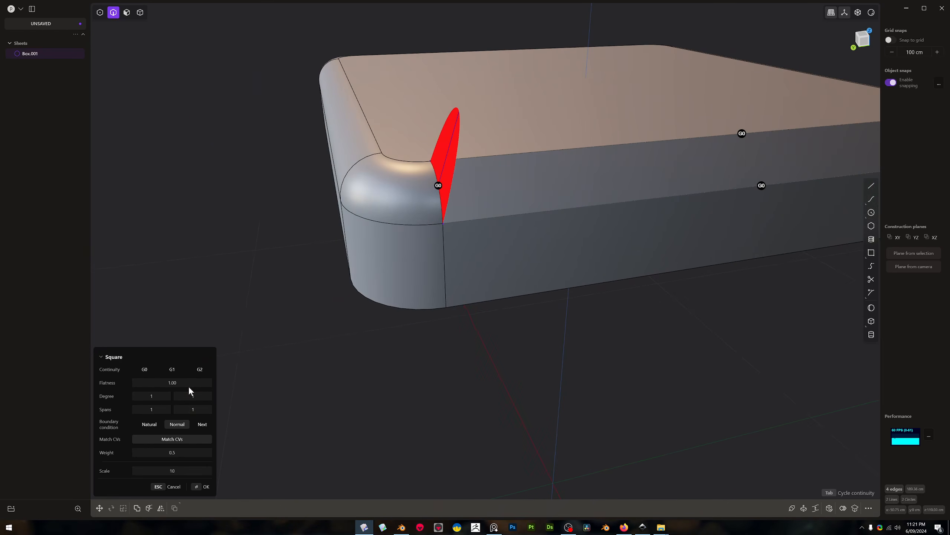
Set the Square surface to degree 6 in both directions, 9 U spans and G2 continuity on all edges
scroll(485, 287, up, 2)
drag(156, 396, 159, 395)
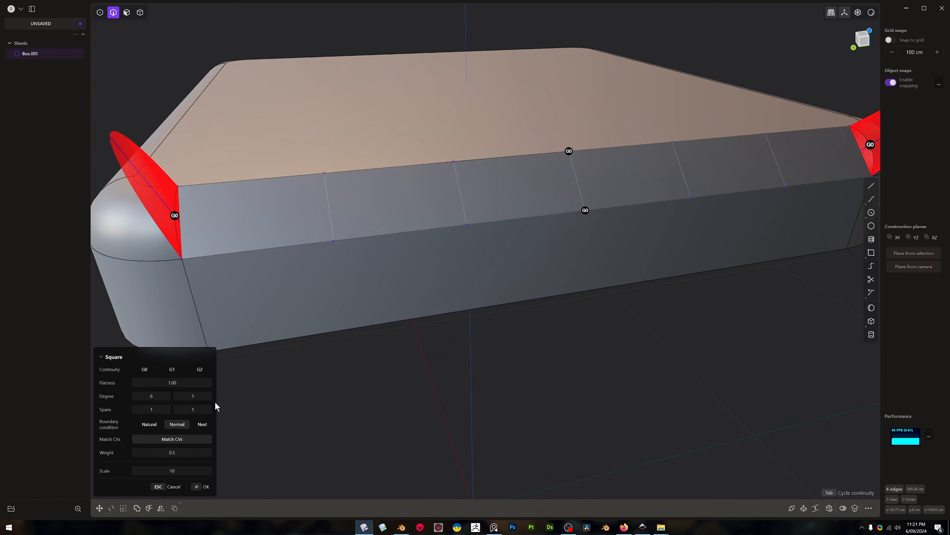
drag(205, 399, 215, 399)
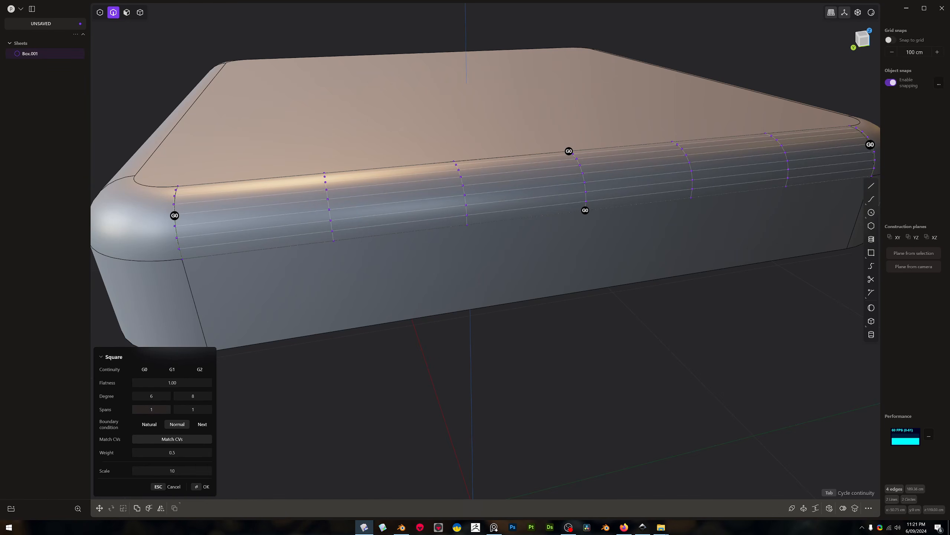
drag(157, 411, 163, 411)
right_drag(524, 262, 569, 168)
right_drag(248, 350, 212, 376)
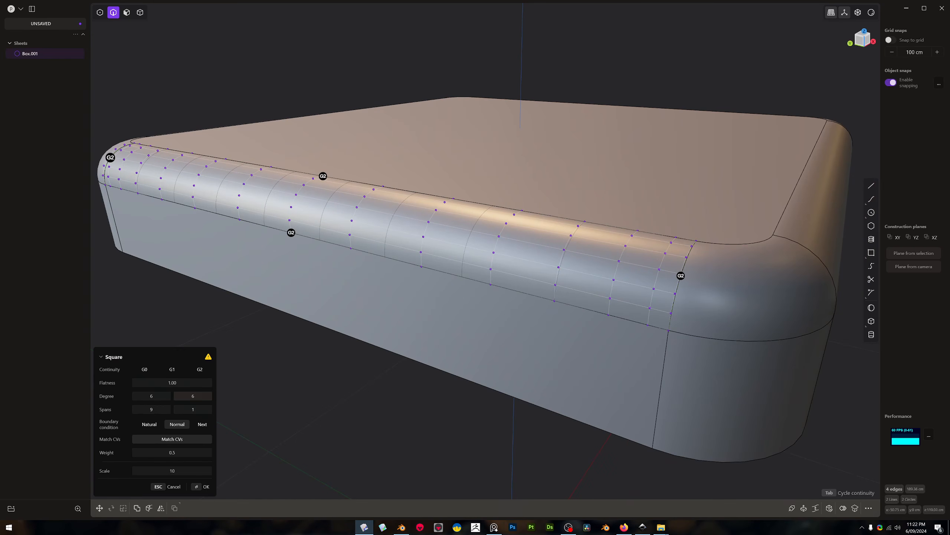
Set the Square surface's U degree to 4 and U spans to 8, check the warning, and finish the surface
mouse_move(164, 396)
mouse_down()
mouse_move(155, 397)
mouse_move(156, 411)
mouse_up()
mouse_move(208, 359)
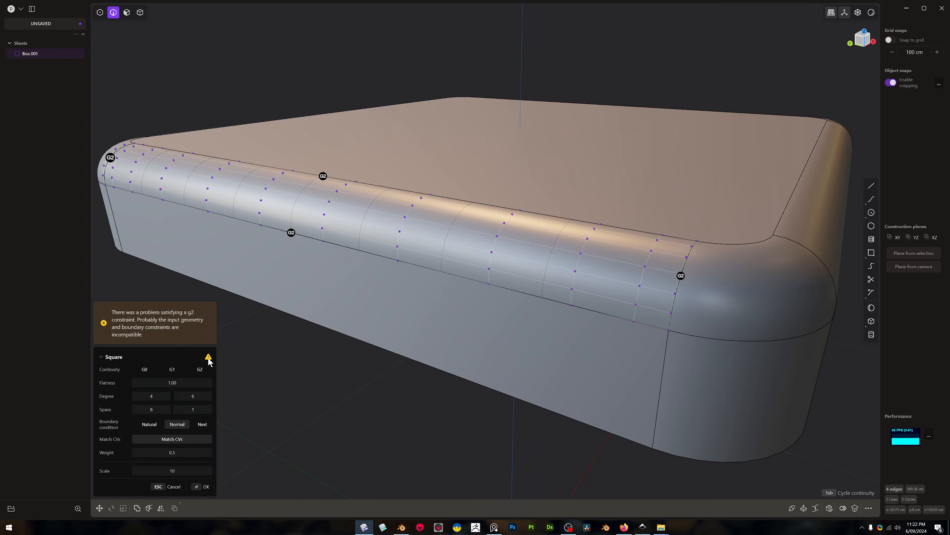
middle_drag(313, 398, 304, 385)
shift+middle_drag(554, 272, 453, 298)
key(Return)
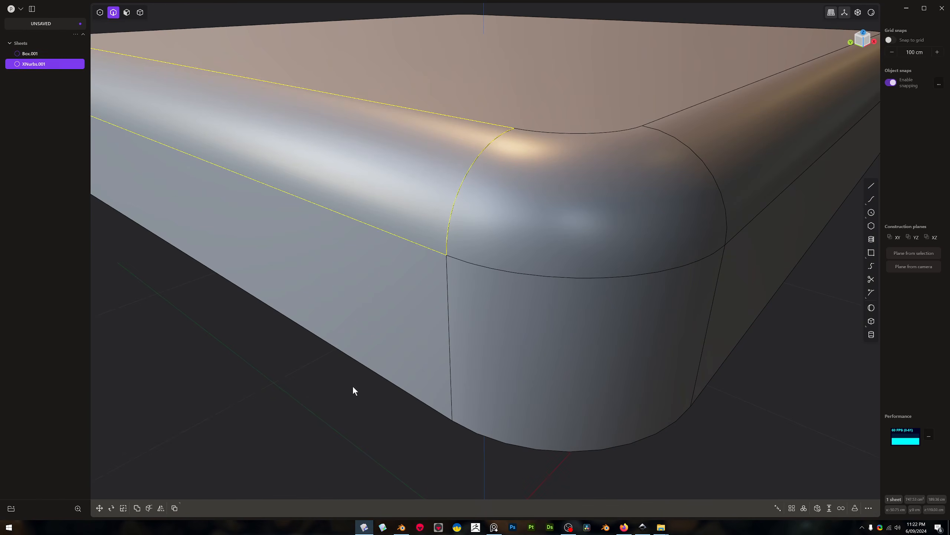
Join the new surface to the box and delete the long top fillet face on the adjacent side
mouse_move(437, 291)
middle_down()
mouse_move(515, 263)
mouse_move(404, 272)
mouse_move(445, 278)
middle_up()
key(3)
click(629, 225)
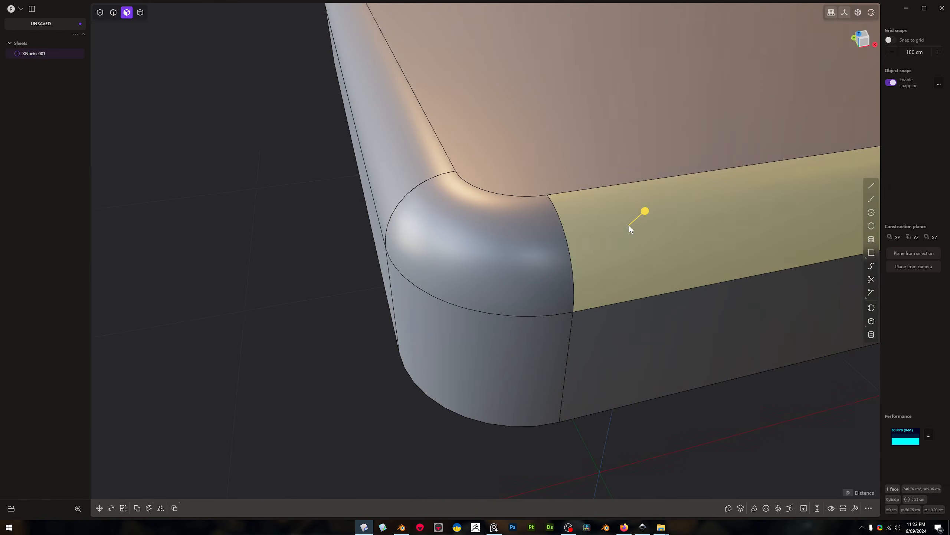
key(Delete)
key(2)
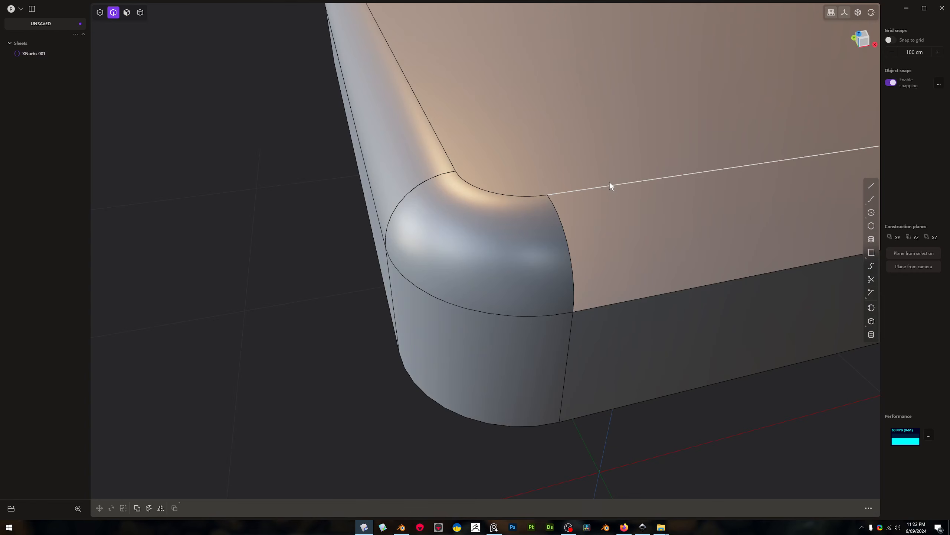
Fill the long fillet opening with a Square surface, setting U spans to 9 and V spans to 5, and join it to the box
double_click(608, 181)
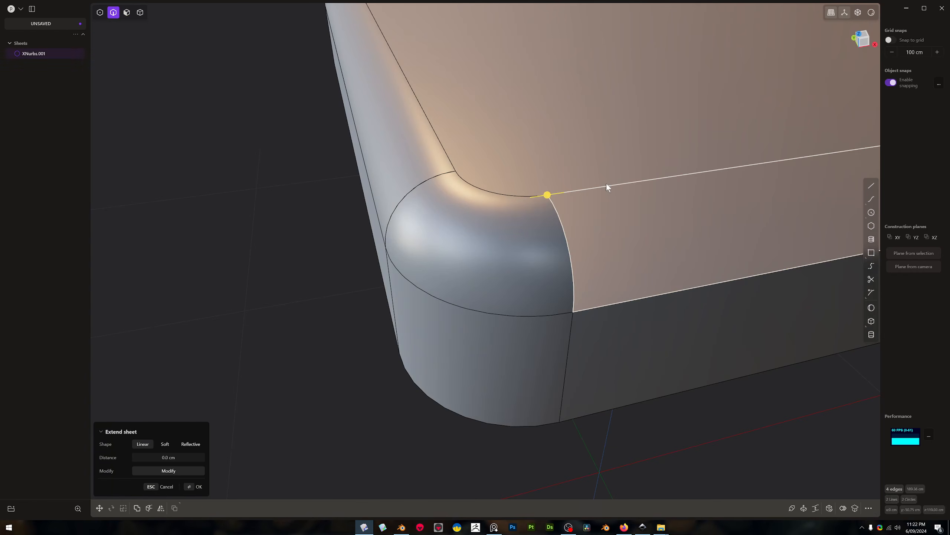
key(shift+s)
middle_drag(608, 199, 377, 302)
scroll(581, 213, down, 2)
scroll(652, 186, down, 3)
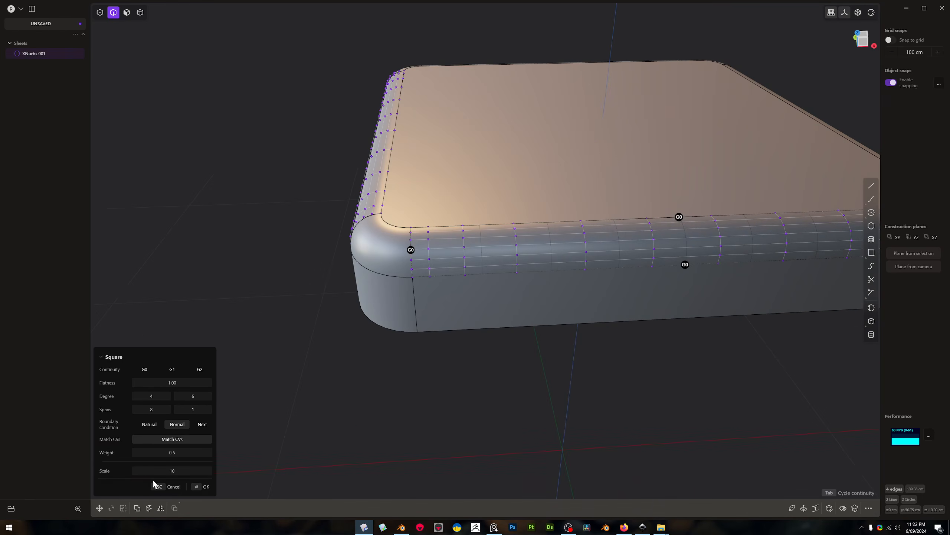
drag(192, 409, 208, 409)
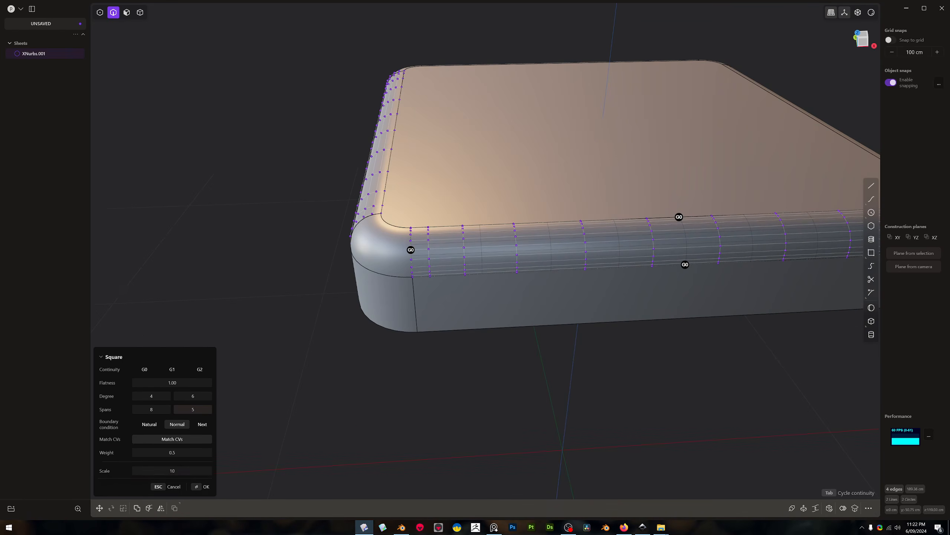
middle_drag(263, 384, 368, 337)
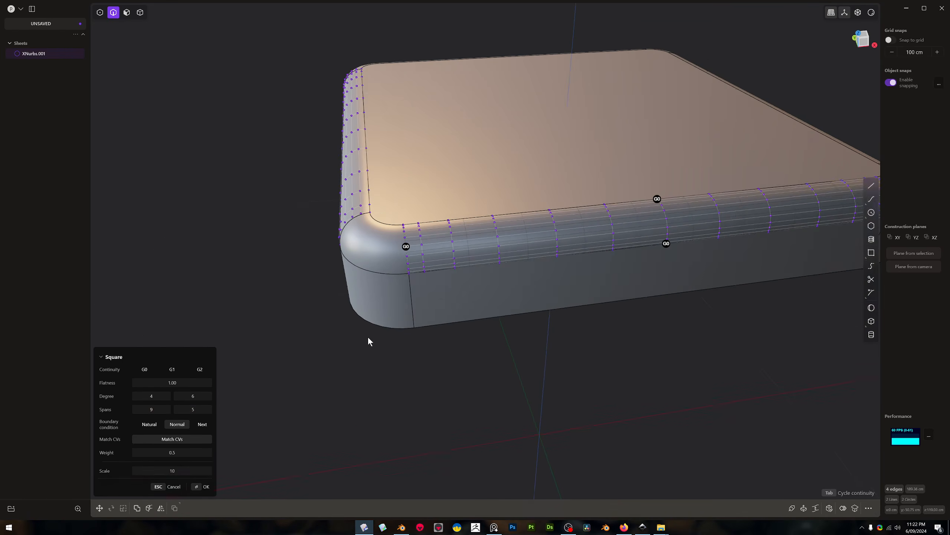
key(Return)
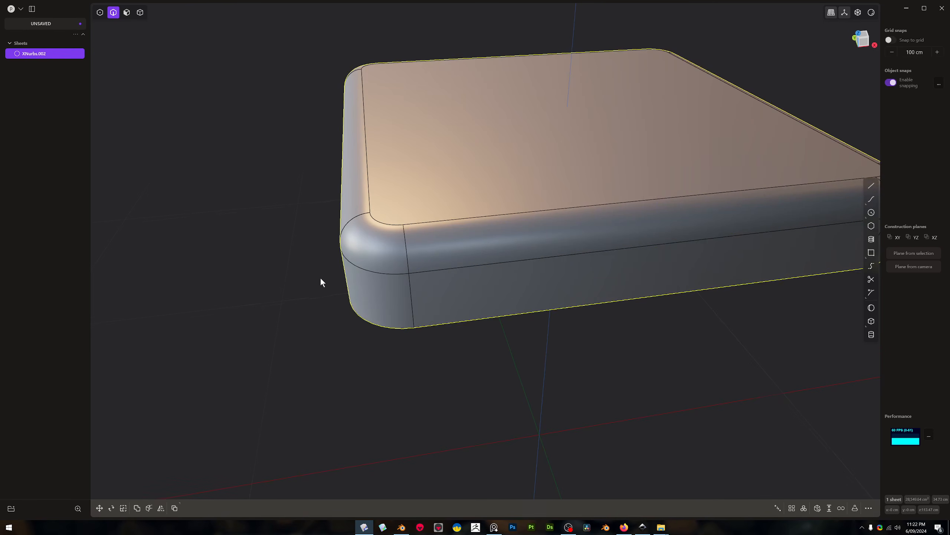
Delete the rounded fillet face at the box's near top corner
middle_drag(311, 278, 374, 244)
key(3)
click(370, 236)
key(x)
Fill the corner opening with a Square surface using G2 continuity on all edges and join it to the box
key(2)
double_click(376, 222)
key(shift+p)
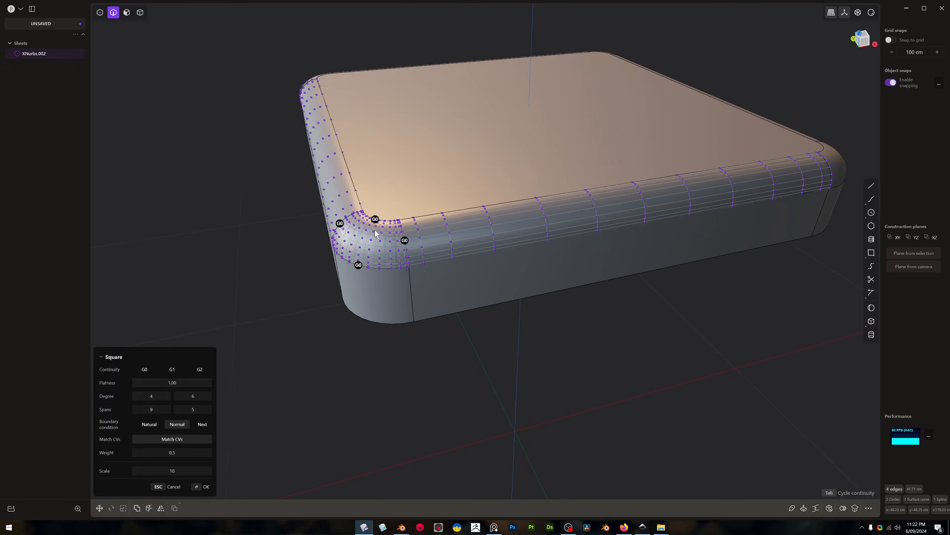
key(Tab)
middle_drag(352, 310, 365, 305)
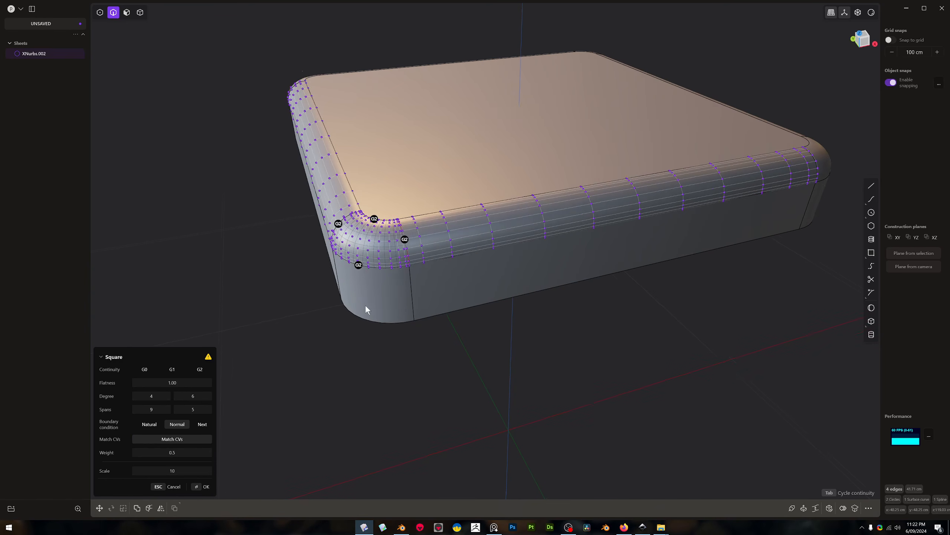
key(Return)
key(j)
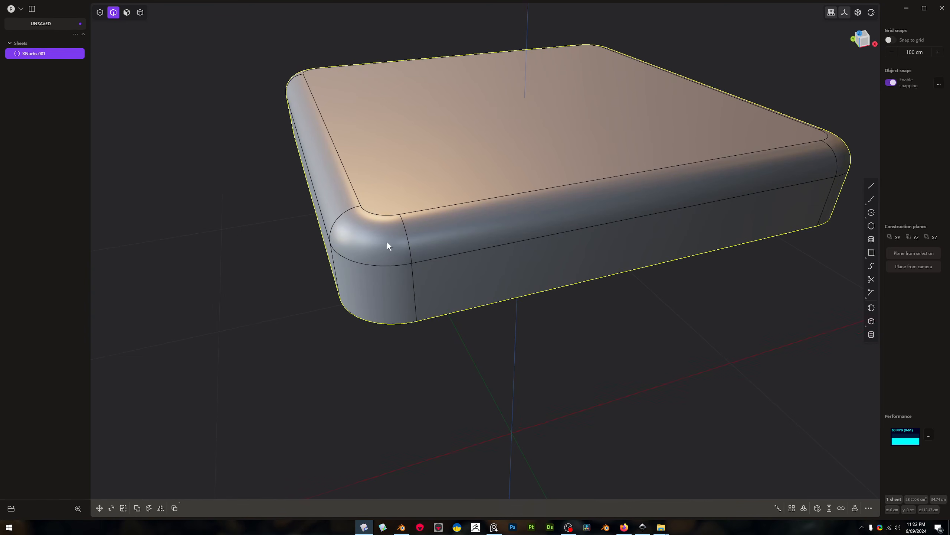
Delete the long top fillet face running off the right of the rebuilt corner
scroll(337, 214, up, 5)
key(3)
click(526, 213)
key(x)
Try to fill the long opening with the Patch hole command
key(2)
double_click(475, 193)
key(shift+p)
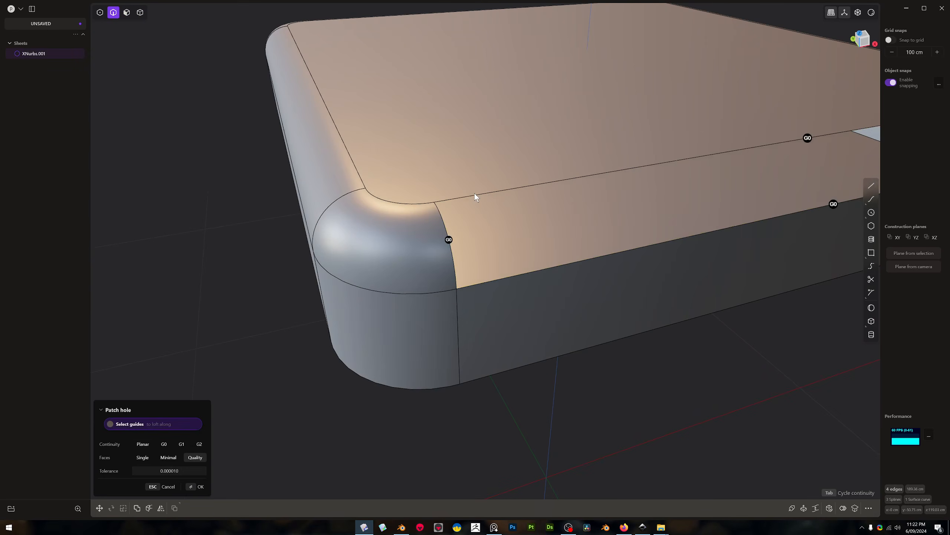
click(474, 194)
right_click(471, 196)
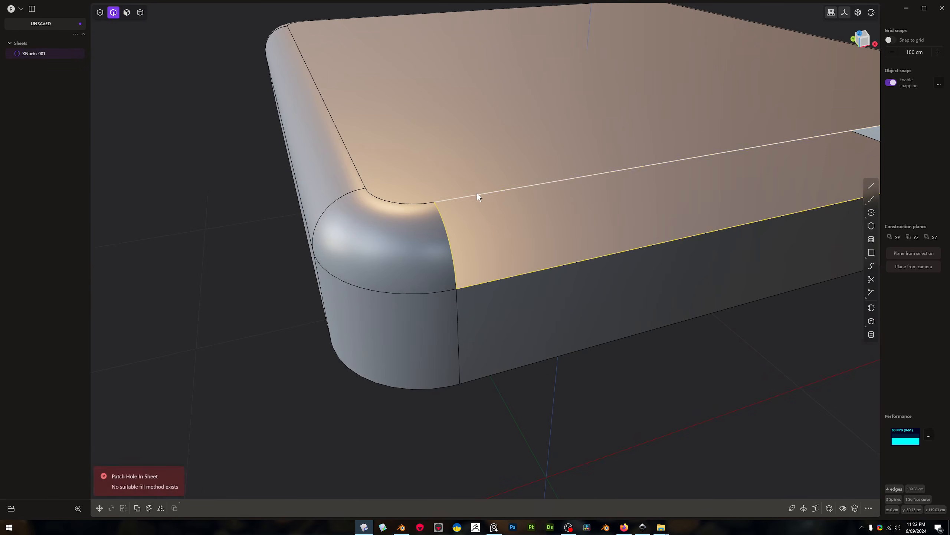
key(Escape)
key(alt+p)
key(Escape)
Fill the same long opening with a Square surface and join it to the box
double_click(476, 193)
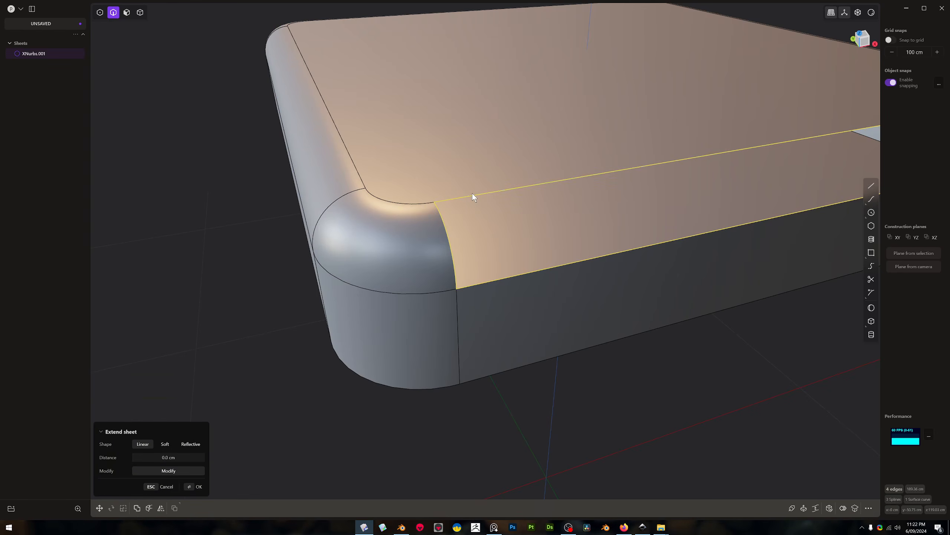
key(alt+p)
key(Return)
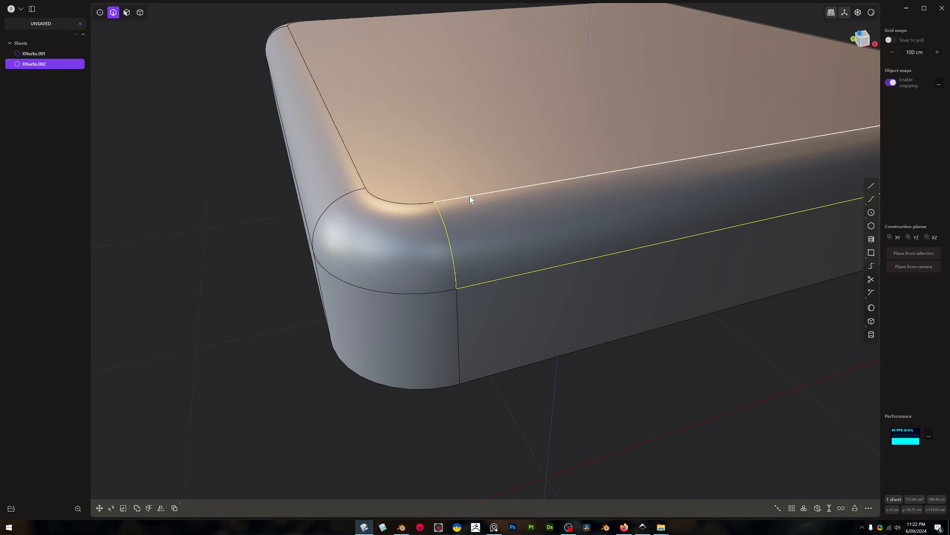
key(j)
Delete the long top fillet face on the opposite side of the rebuilt corner
shift+middle_drag(423, 238, 494, 258)
key(3)
click(394, 219)
key(x)
Fill this side's opening with a G2 Square surface, set its V spans to 9, and join it to the box
key(2)
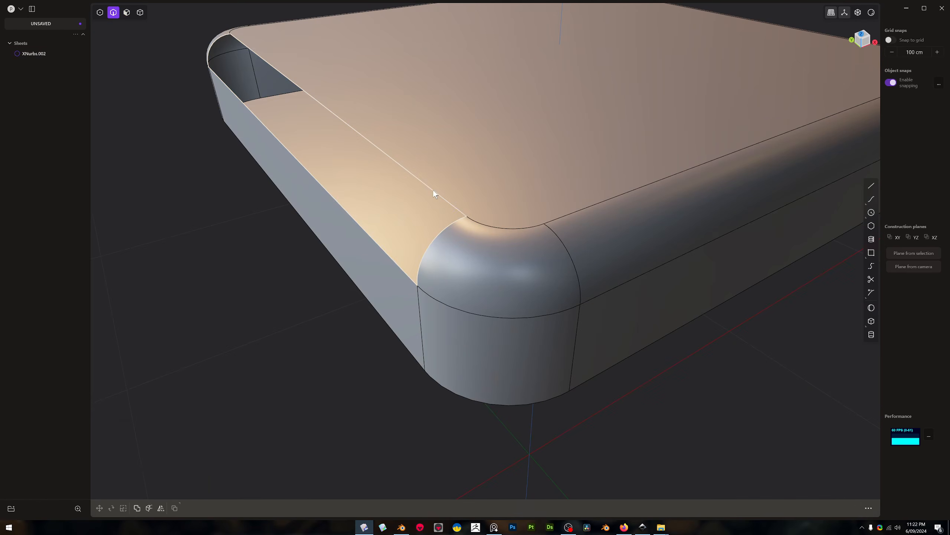
alt+click(432, 189)
key(alt+s)
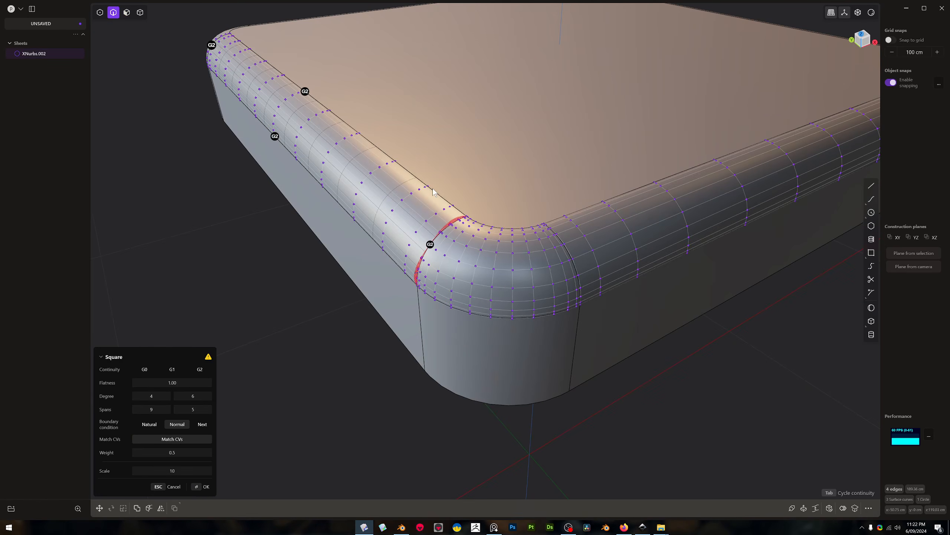
scroll(430, 224, up, 6)
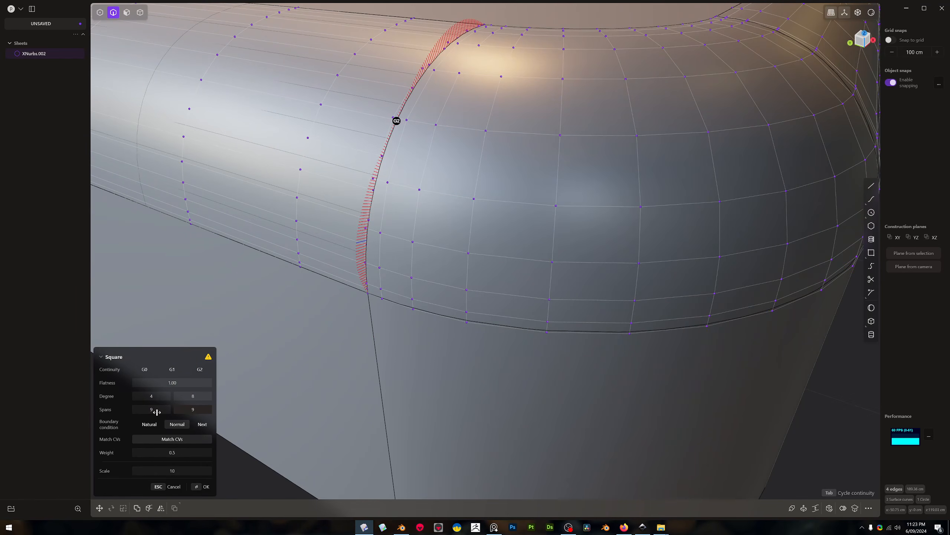
key(Return)
scroll(458, 239, down, 5)
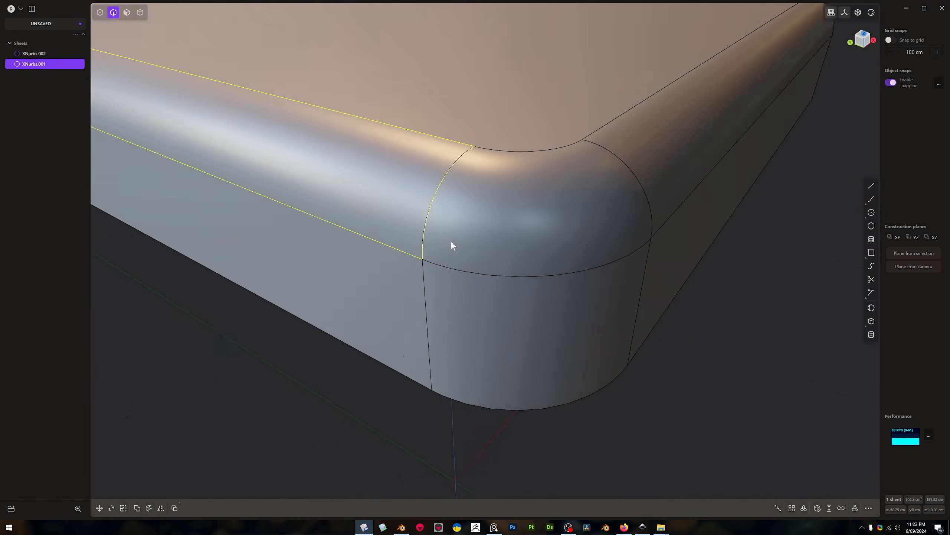
key(j)
scroll(470, 209, down, 2)
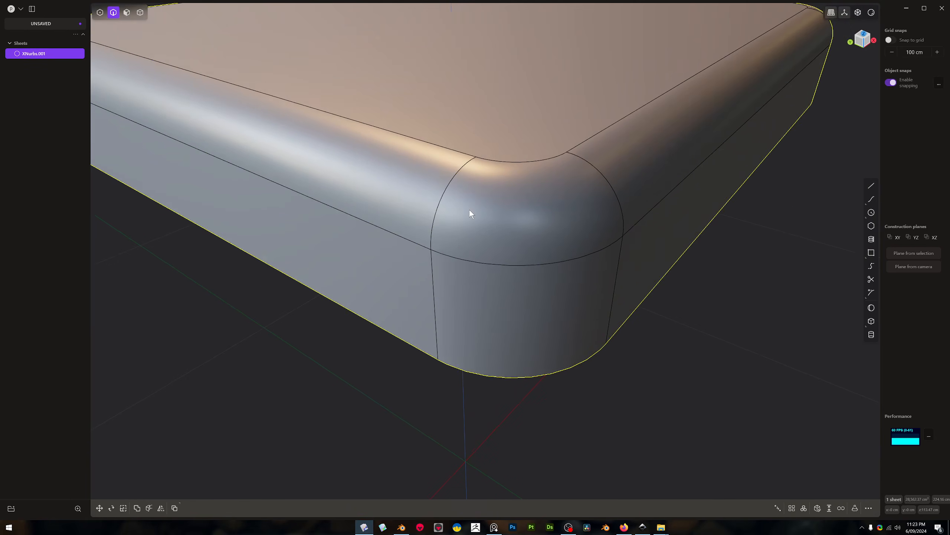
Hide the edges, switch to a reflective shading, and examine the reflections across the seam between the corner and side surfaces
middle_drag(470, 209, 466, 198)
key(z)
click(429, 269)
key(z)
click(327, 270)
middle_drag(328, 270, 391, 271)
scroll(429, 236, up, 4)
middle_drag(428, 236, 451, 261)
key(3)
key(4)
key(Escape)
middle_drag(516, 261, 438, 292)
key(z)
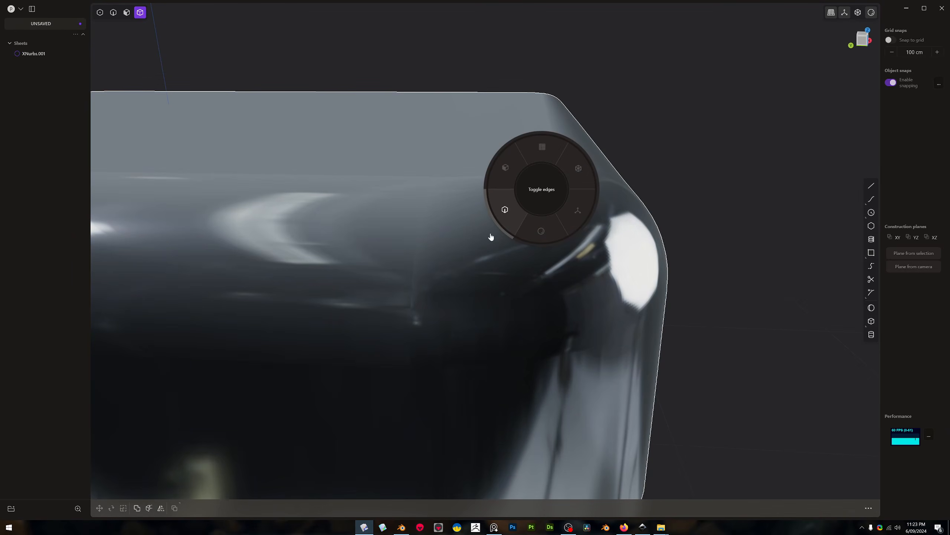
click(491, 237)
key(z)
click(534, 264)
middle_drag(531, 265, 516, 267)
key(z)
click(470, 303)
Remove the long fillet face again and try a Square surface there with V degree 8 and G2 continuity
middle_drag(470, 303, 421, 176)
key(2)
click(419, 175)
key(e)
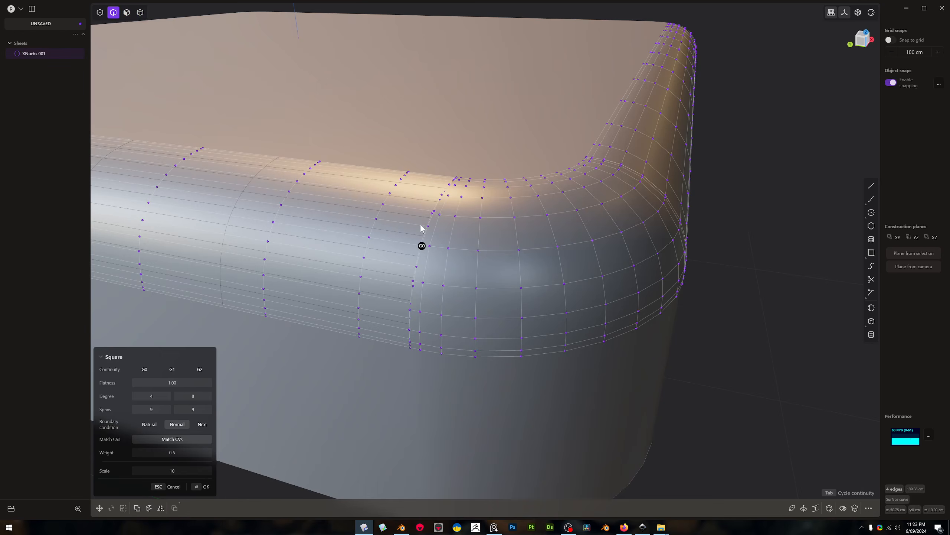
mouse_move(422, 228)
middle_down()
mouse_move(507, 261)
mouse_move(464, 261)
middle_up()
key(Tab)
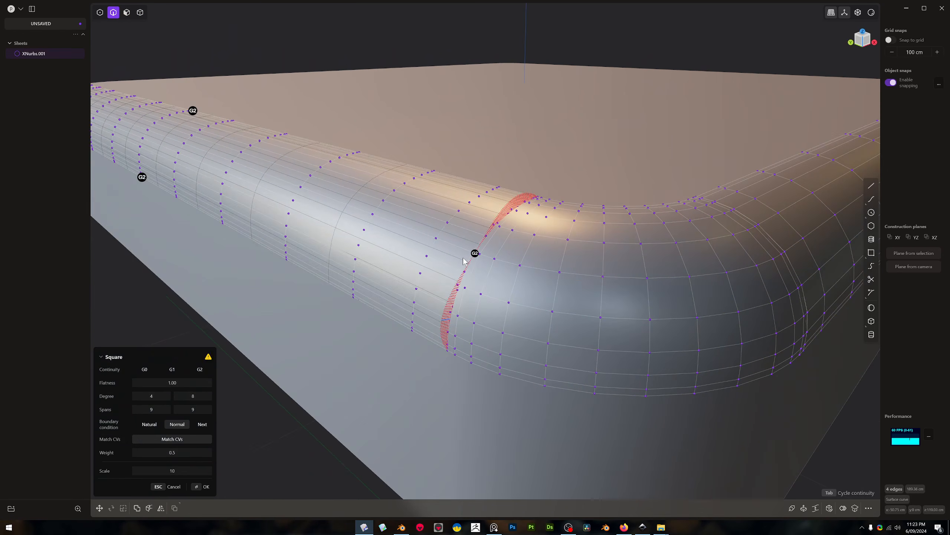
key(Tab)
middle_drag(458, 280, 459, 288)
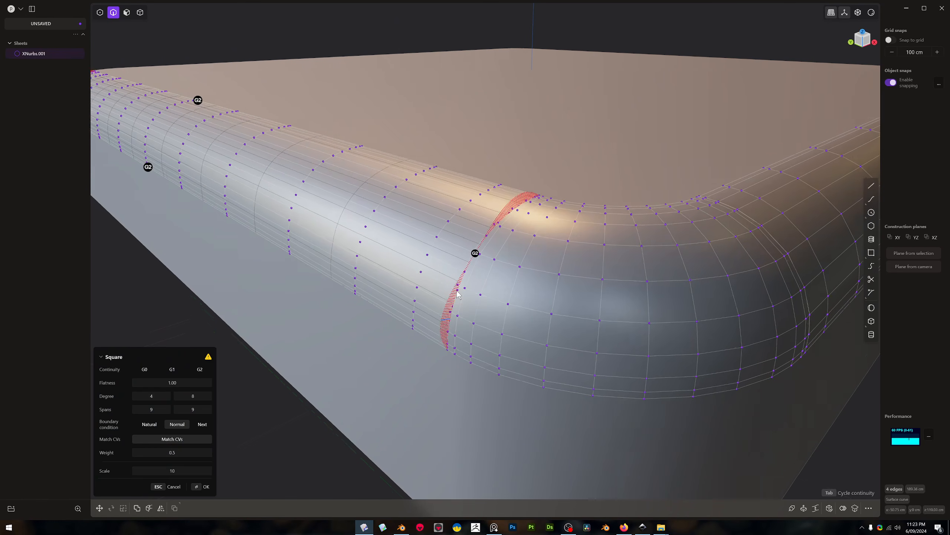
key(Escape)
Reselect the edge loop of the long opening and turn the edge display back on
scroll(466, 281, down, 1)
click(509, 268)
double_click(474, 263)
key(e)
scroll(494, 265, down, 3)
scroll(587, 247, up, 2)
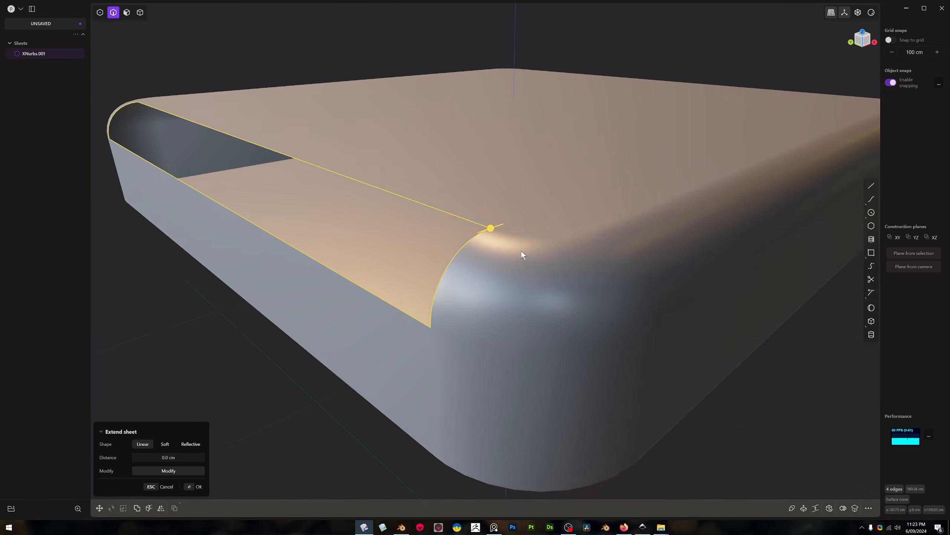
scroll(642, 290, down, 1)
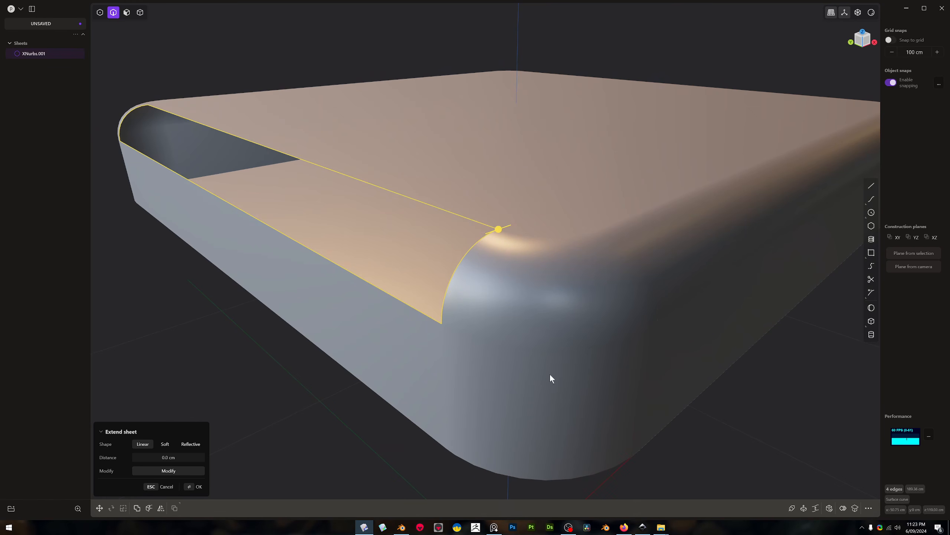
key(z)
click(382, 308)
middle_drag(565, 324, 556, 205)
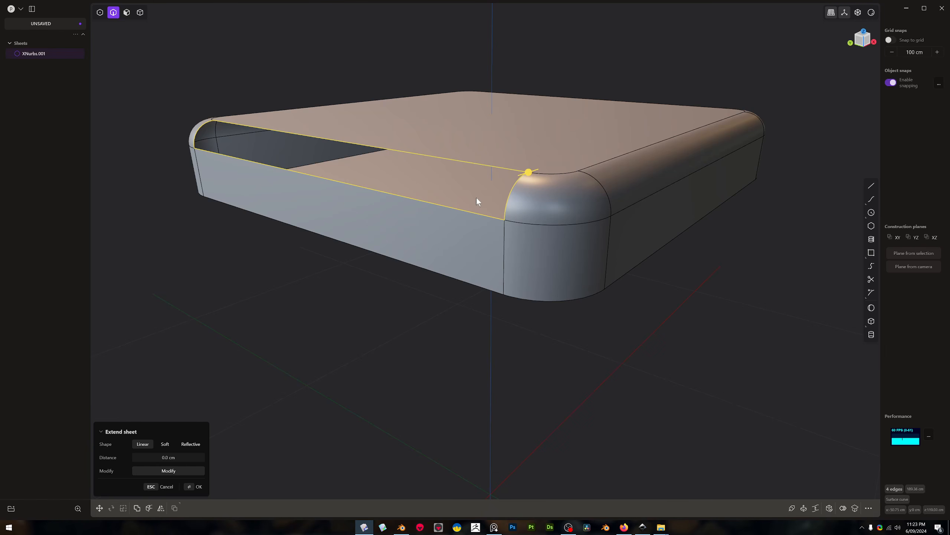
Fill the long opening with a degree 4 by 8 Square surface with 9 spans each way and join it
key(alt+s)
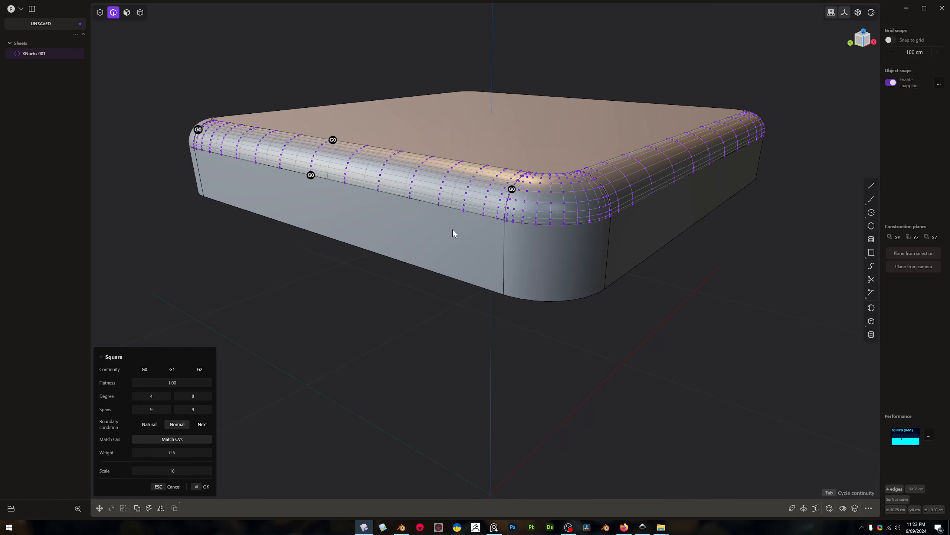
key(Return)
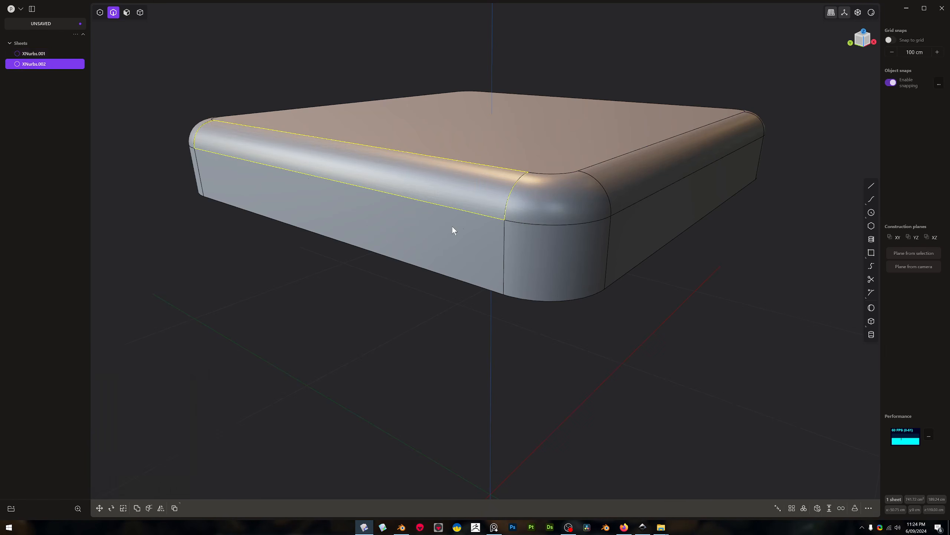
click(530, 210)
Delete the rounded corner face together with the two long fillet faces beside it
key(3)
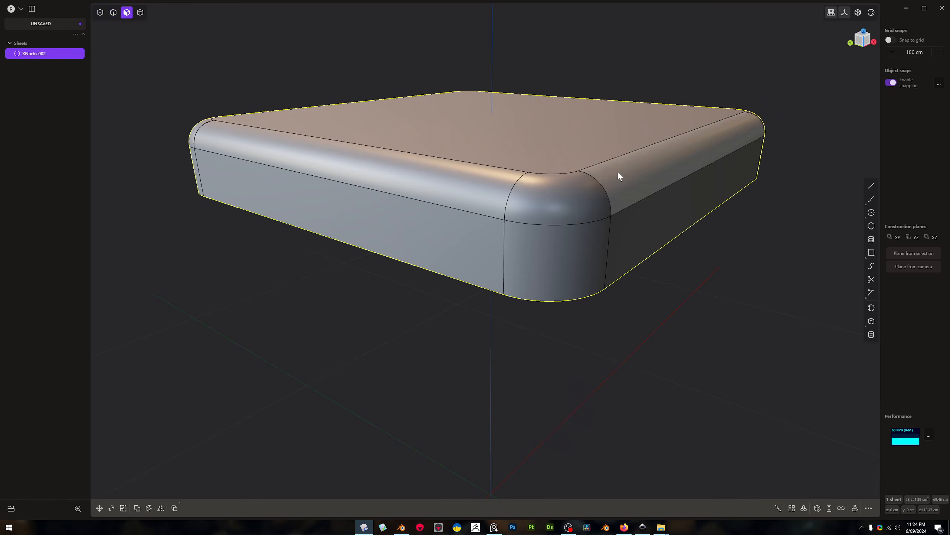
click(618, 172)
shift+click(542, 193)
shift+click(492, 182)
key(x)
Fill the combined opening with one XNurbs surface at G2 continuity and join it to the box into a solid
key(2)
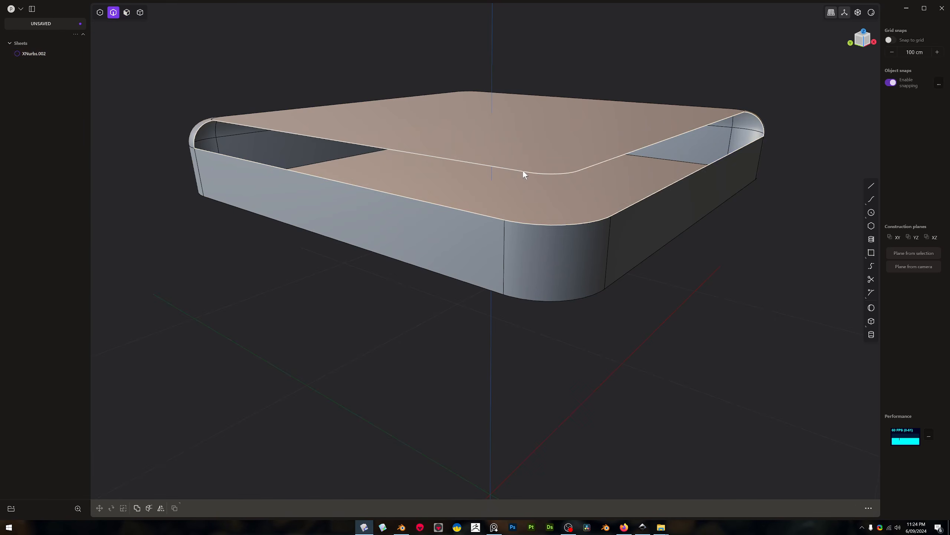
double_click(523, 170)
key(alt+x)
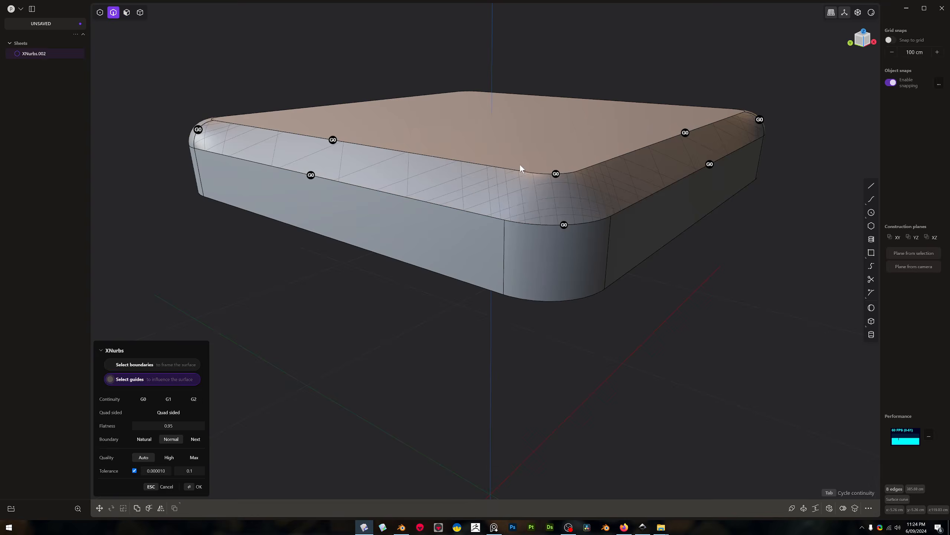
key(Tab)
key(Tab)
middle_drag(528, 167, 546, 172)
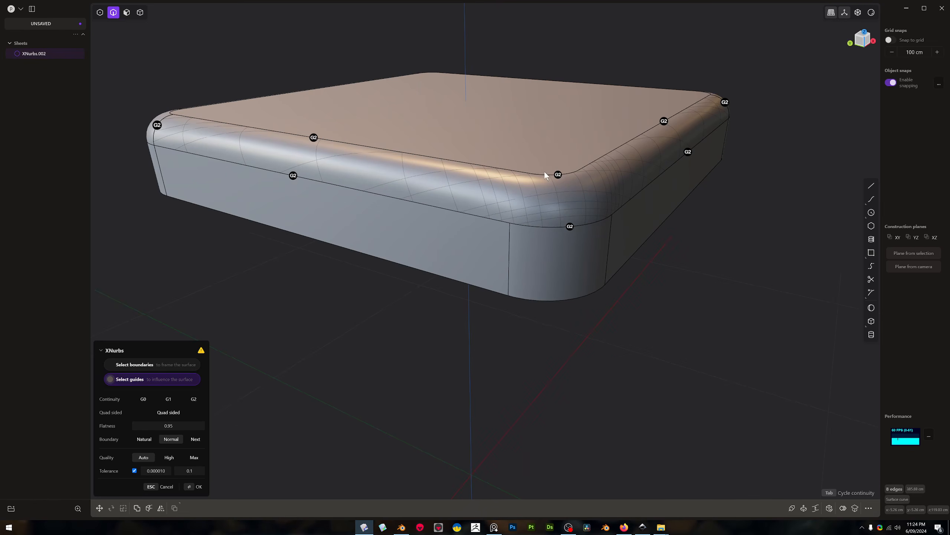
key(Return)
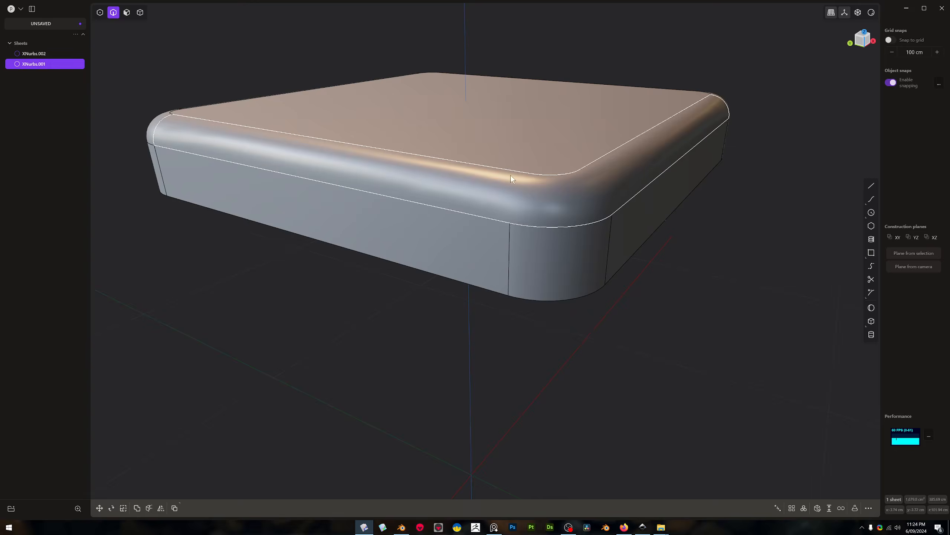
shift+click(524, 145)
key(j)
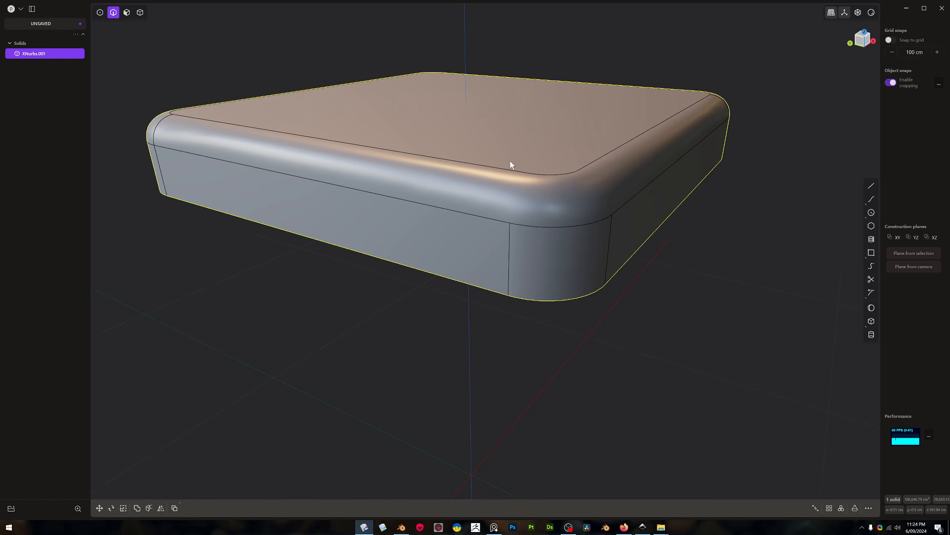
Delete the whole box solid to clear the scene
scroll(536, 241, down, 3)
middle_drag(536, 241, 579, 229)
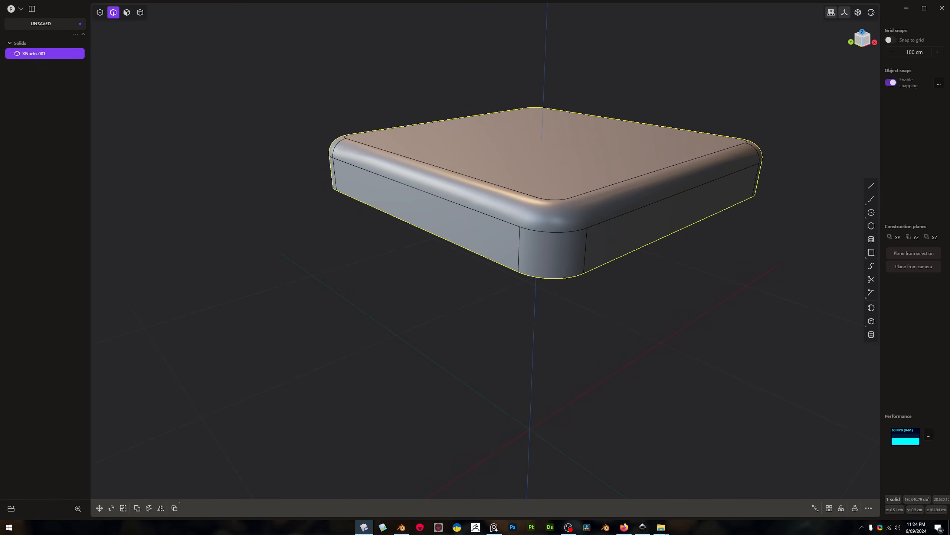
click(612, 287)
click(569, 257)
key(Delete)
scroll(554, 310, down, 2)
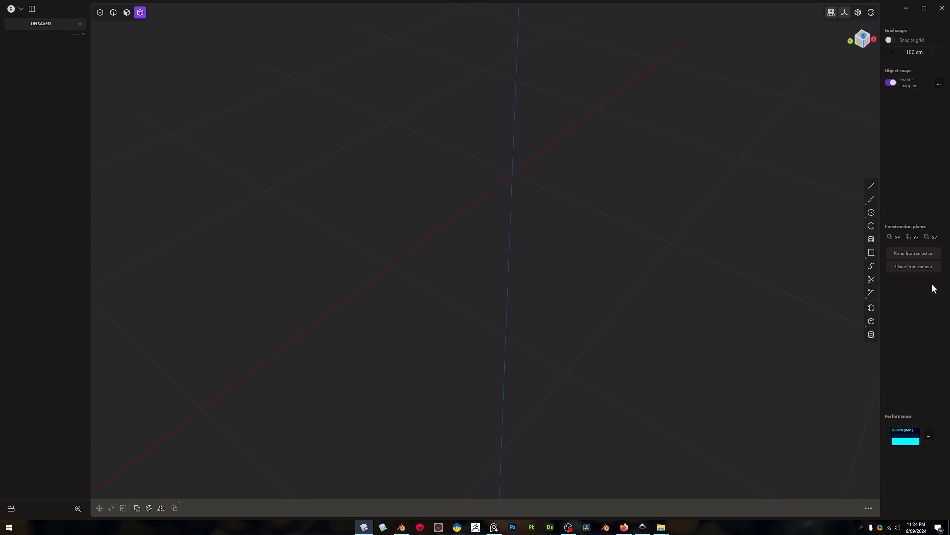
Create a tall box from the origin on the ground plane, with a base of about 81 by 61 cm
click(871, 321)
click(513, 174)
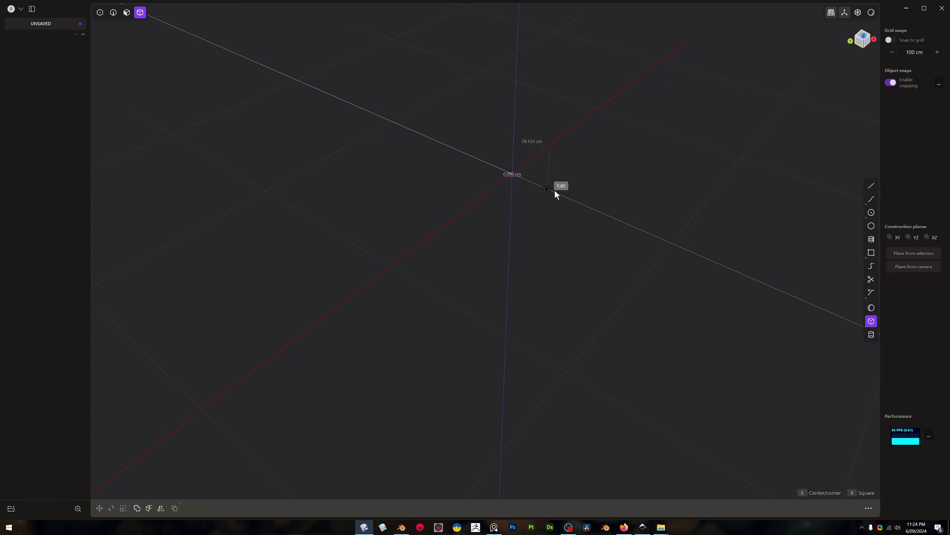
click(515, 299)
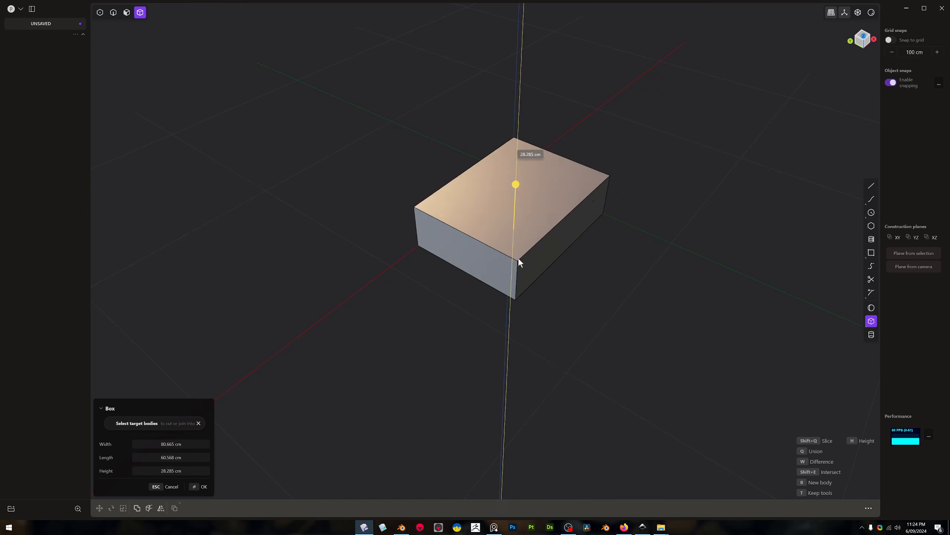
click(513, 159)
Give the box's larger visible side face a three-by-three grid of editable control points and show them
key(3)
click(568, 165)
key(o)
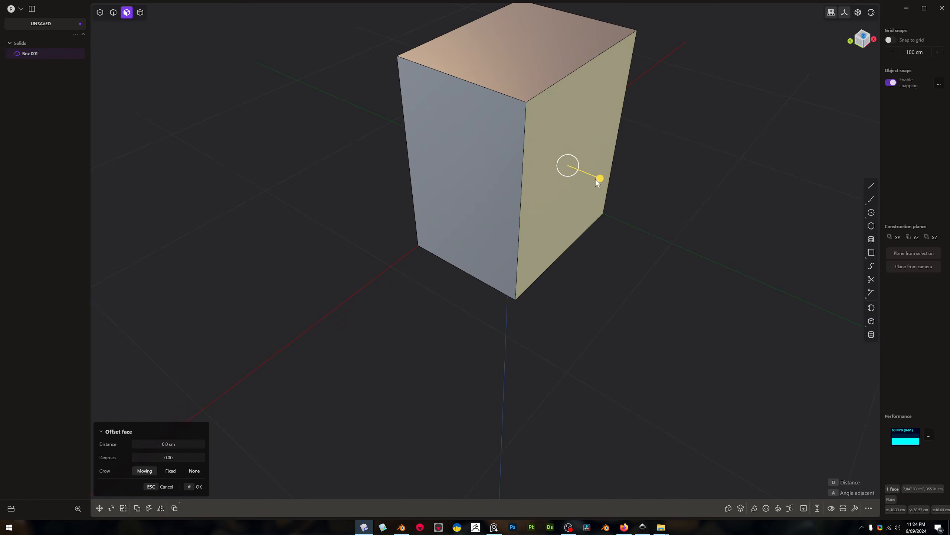
middle_drag(612, 175, 609, 175)
key(shift+1)
Move the side face's centre and lower middle control points outward to bulge the face, and end the point editing
drag(575, 56, 581, 315)
drag(562, 232, 573, 286)
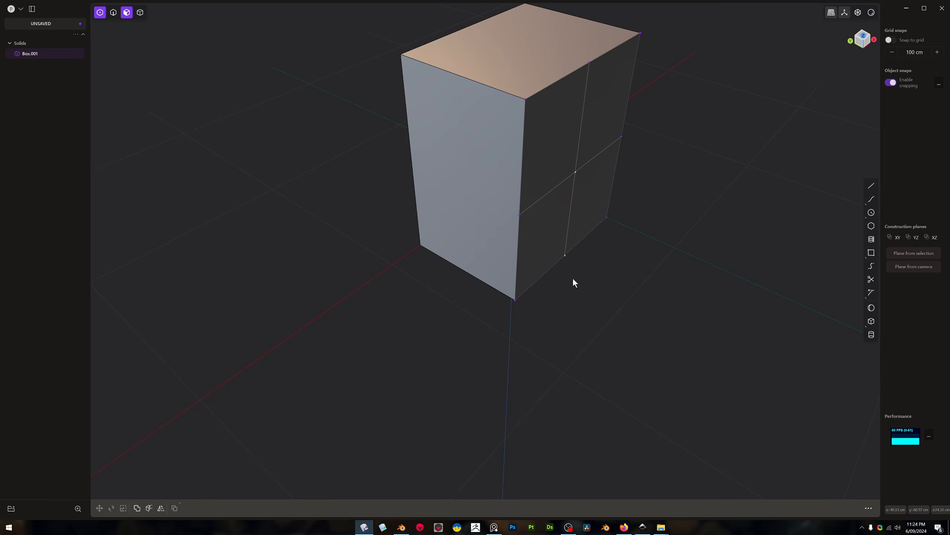
key(g)
drag(551, 212, 668, 289)
right_click(668, 289)
shift+middle_drag(712, 288, 655, 253)
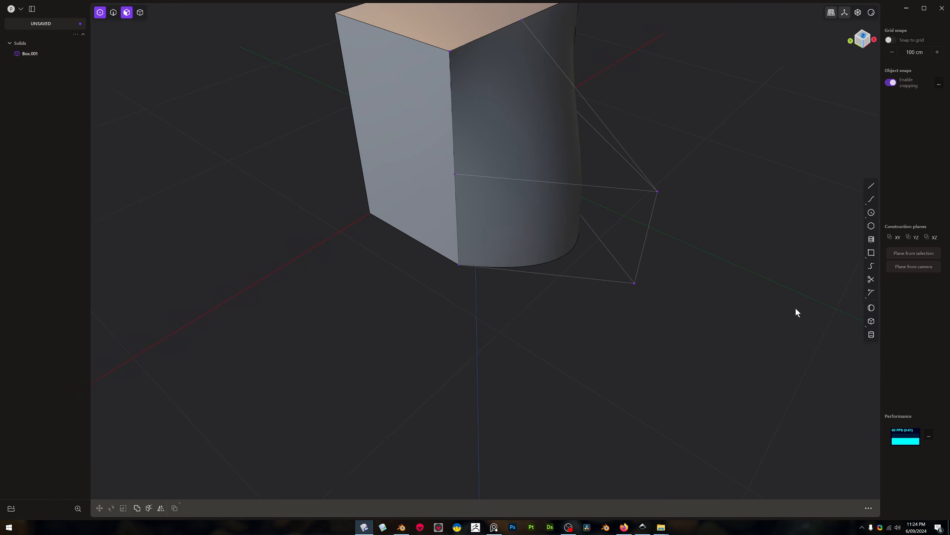
middle_drag(755, 300, 753, 275)
drag(626, 176, 678, 226)
key(Escape)
middle_drag(743, 253, 756, 261)
key(Escape)
key(Escape)
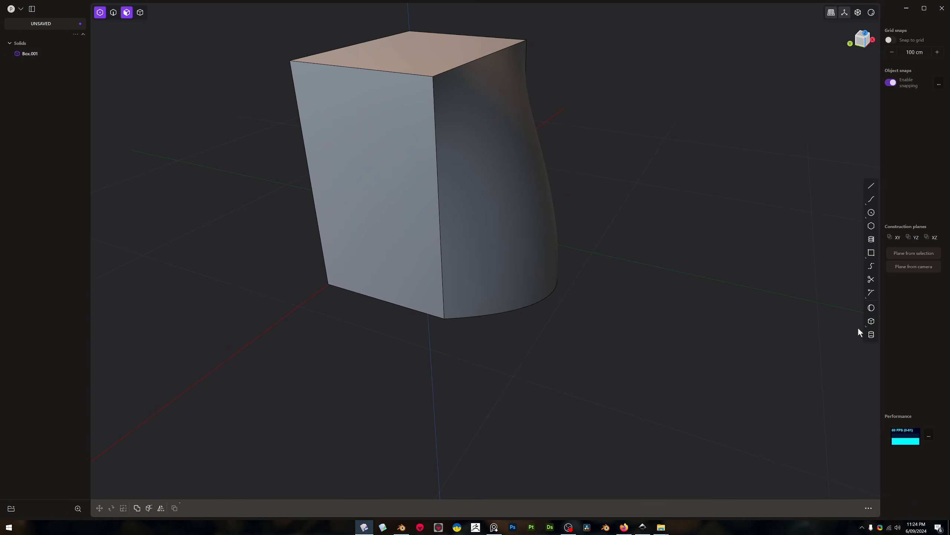
Create a small second box on the ground plane in front of the bulged face
click(871, 322)
click(693, 299)
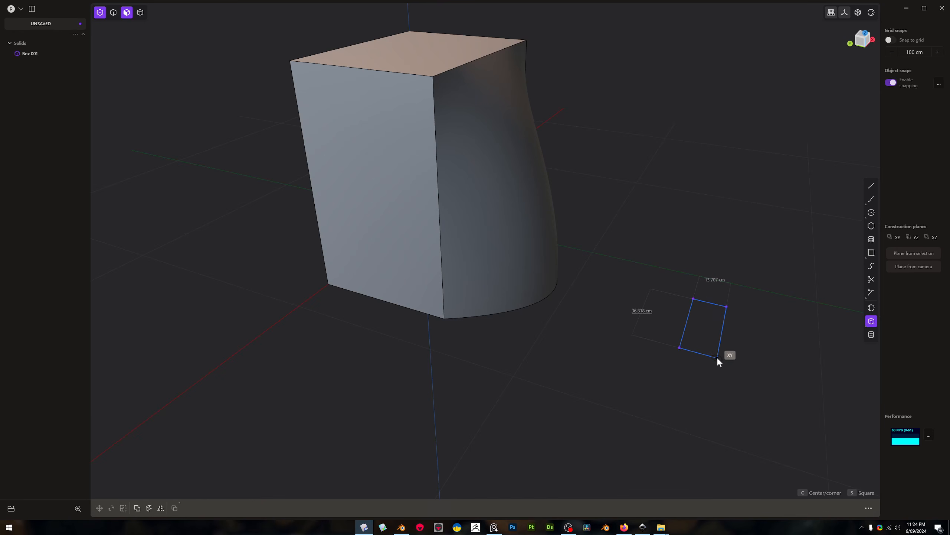
click(718, 356)
click(727, 293)
middle_drag(727, 293, 729, 296)
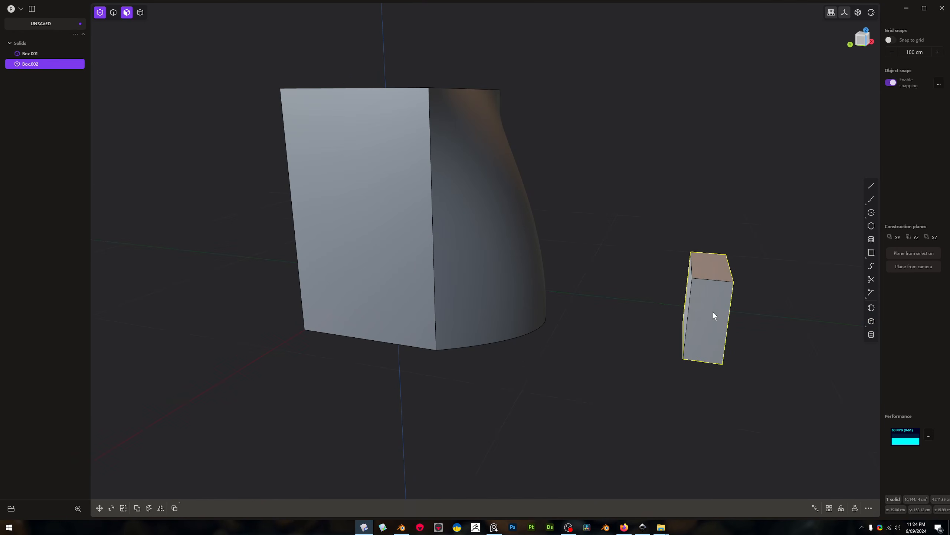
Move the small box up about 15 cm along Z
click(713, 311)
key(4)
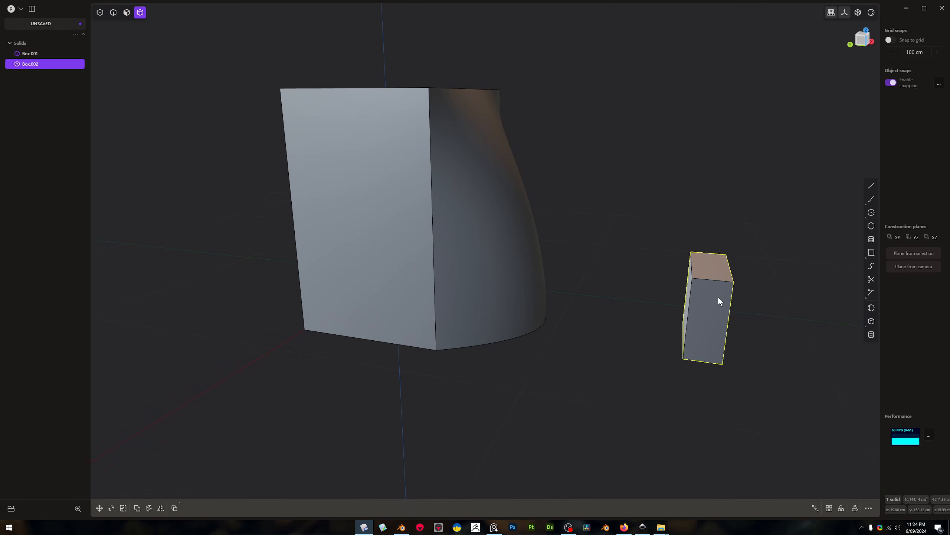
click(718, 296)
drag(710, 271, 721, 233)
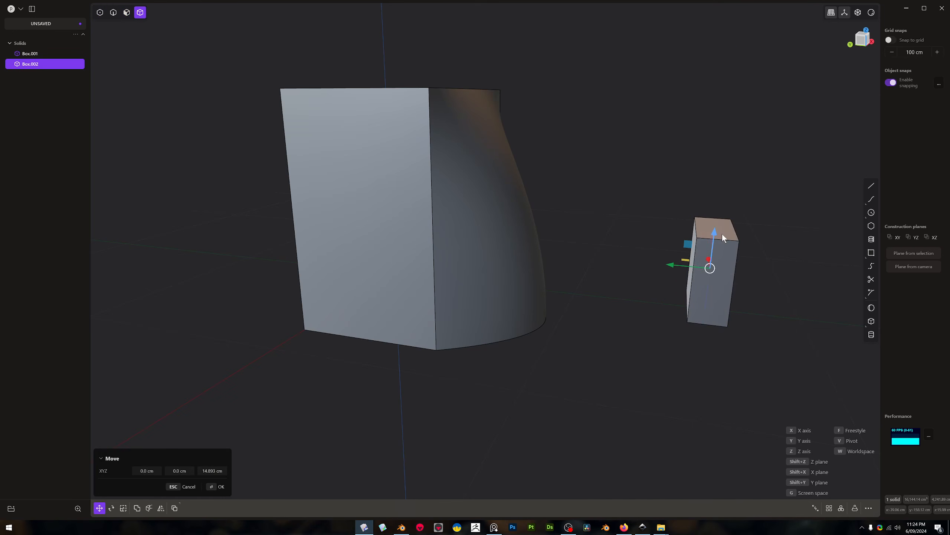
Extend the small box by offsetting its facing side until it meets the bulged face of the large box
key(3)
click(691, 258)
drag(653, 253, 530, 265)
middle_drag(553, 301, 674, 331)
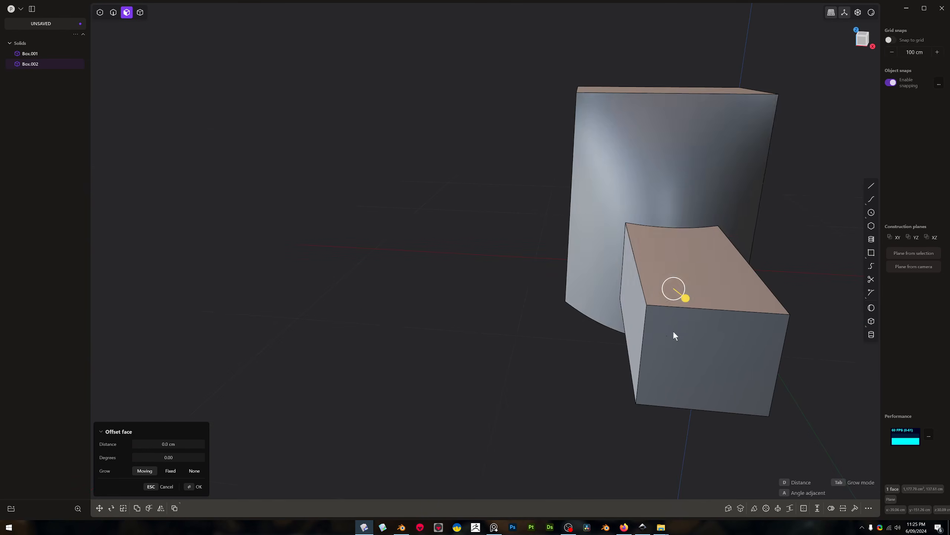
Delete the large bulged box and keep only the extended box with the curved end
key(4)
middle_drag(626, 100, 454, 244)
click(448, 184)
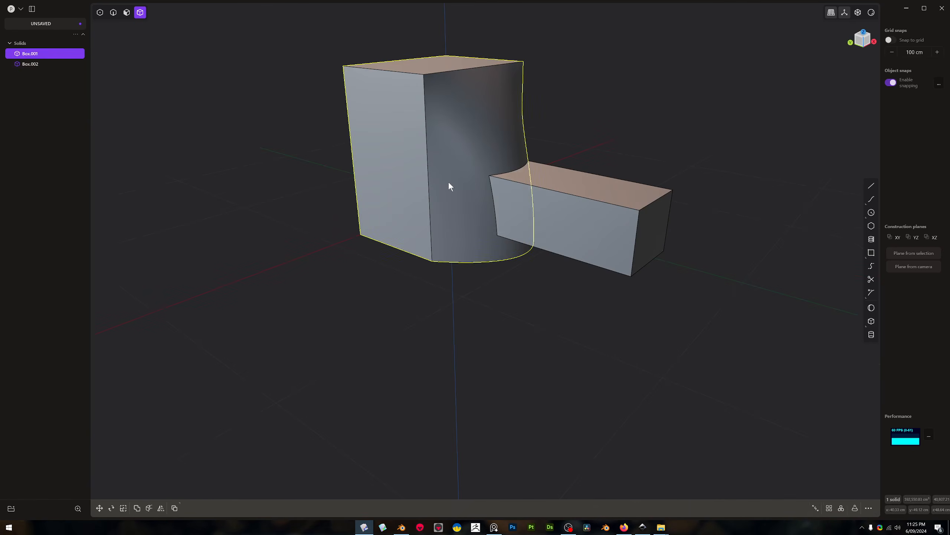
key(x)
middle_drag(477, 208, 650, 220)
shift+middle_drag(348, 296, 541, 263)
scroll(529, 259, up, 3)
Chamfer the four long edges of the remaining box
key(2)
double_click(563, 196)
key(b)
drag(421, 299, 430, 292)
key(Return)
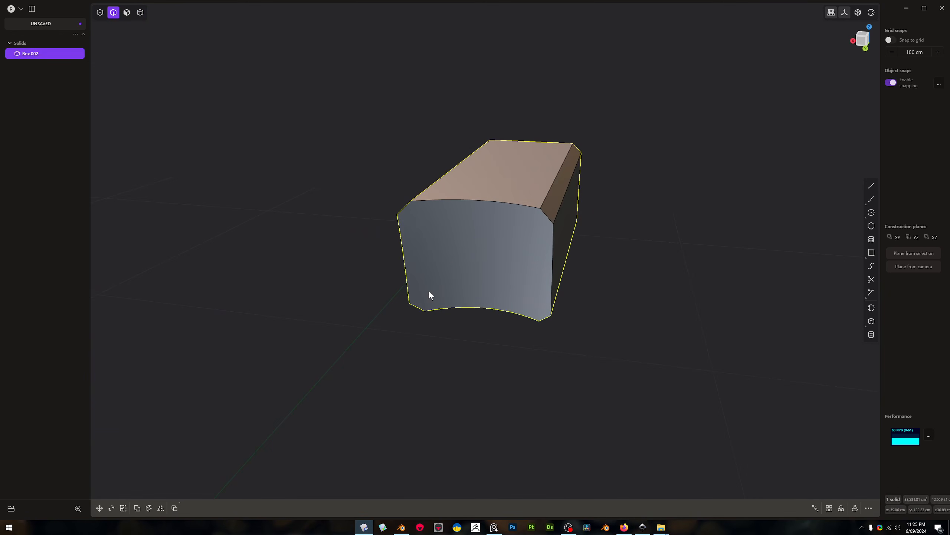
Undo the chamfer and apply a new bevel to the same long edges of the box
key(ctrl+z)
key(b)
drag(452, 259, 445, 266)
key(Return)
Bevel the upper edge of the box's curved end face
click(496, 203)
key(b)
drag(496, 203, 499, 193)
middle_drag(500, 197, 493, 253)
key(Return)
Undo the bevels, the second box and the bulge, back to the plain first box
key(ctrl+z)
key(ctrl+z)
key(ctrl+z)
key(ctrl+z)
key(ctrl+z)
key(ctrl+z)
key(ctrl+z)
middle_drag(504, 261, 540, 249)
middle_drag(611, 229, 549, 266)
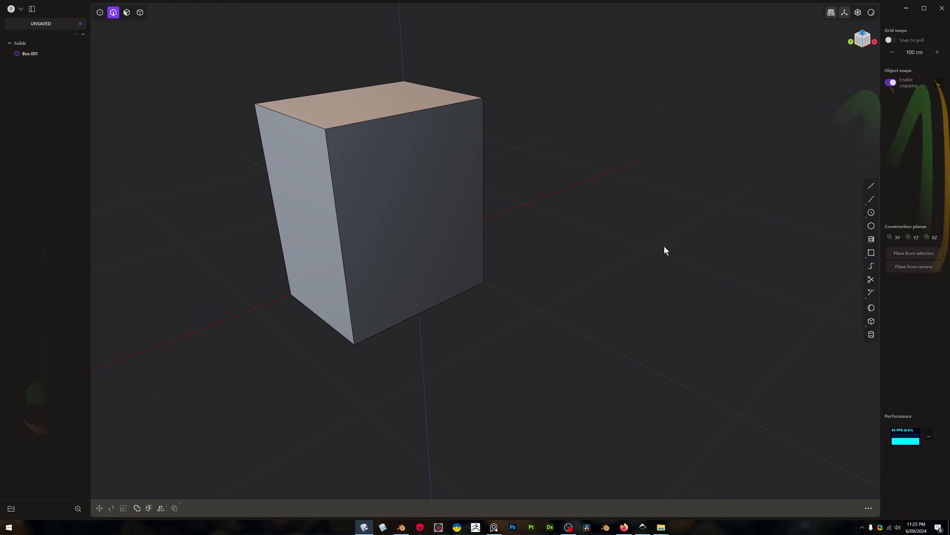
Delete the box and create a large upright cylinder centred on the origin
shift+middle_drag(650, 294, 598, 344)
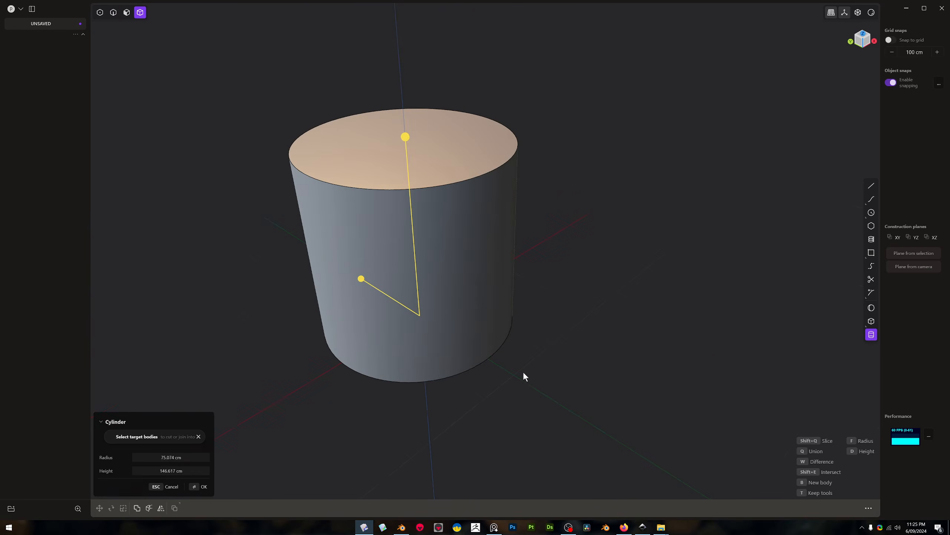
click(523, 376)
middle_drag(543, 386, 595, 355)
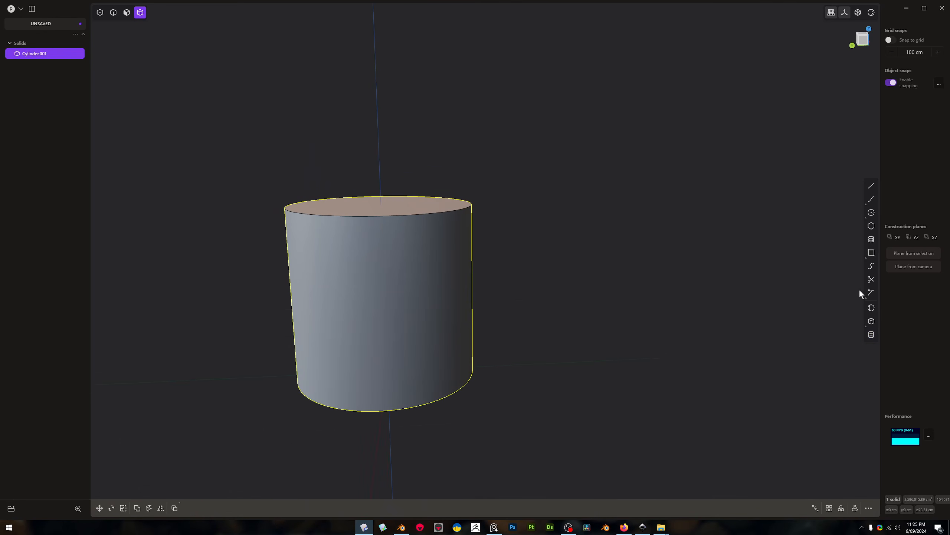
Create a small box with a square base of about 25 cm per side on the ground plane beside the cylinder
click(873, 321)
middle_drag(711, 360, 669, 374)
click(617, 354)
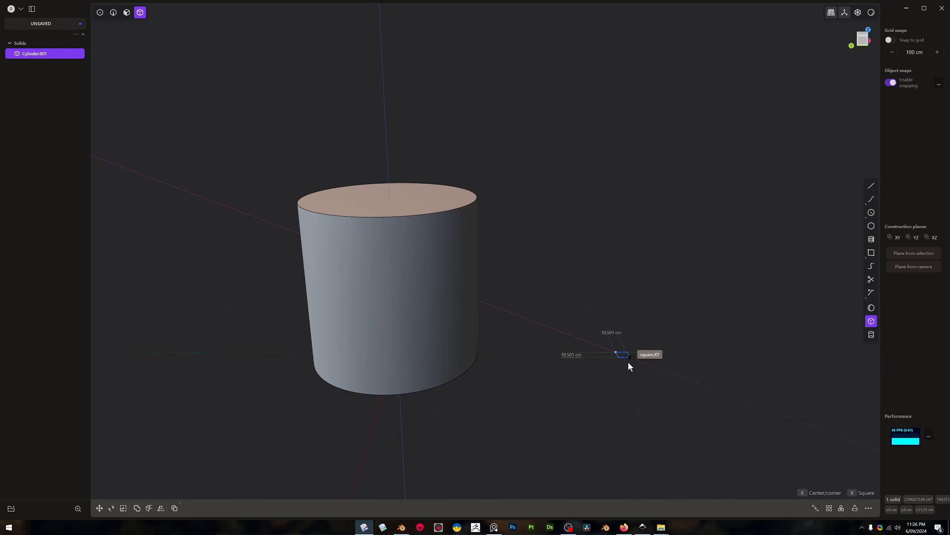
click(632, 361)
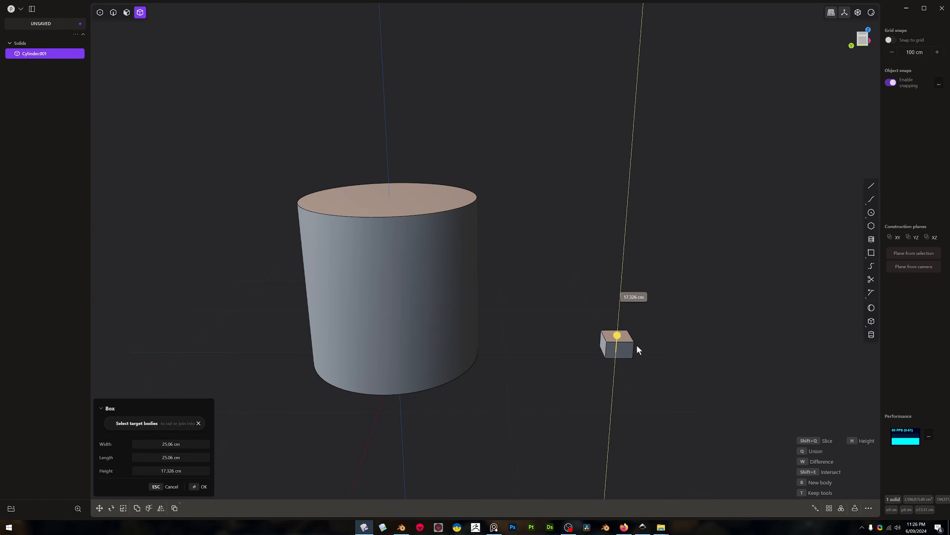
click(641, 336)
middle_drag(626, 348, 622, 350)
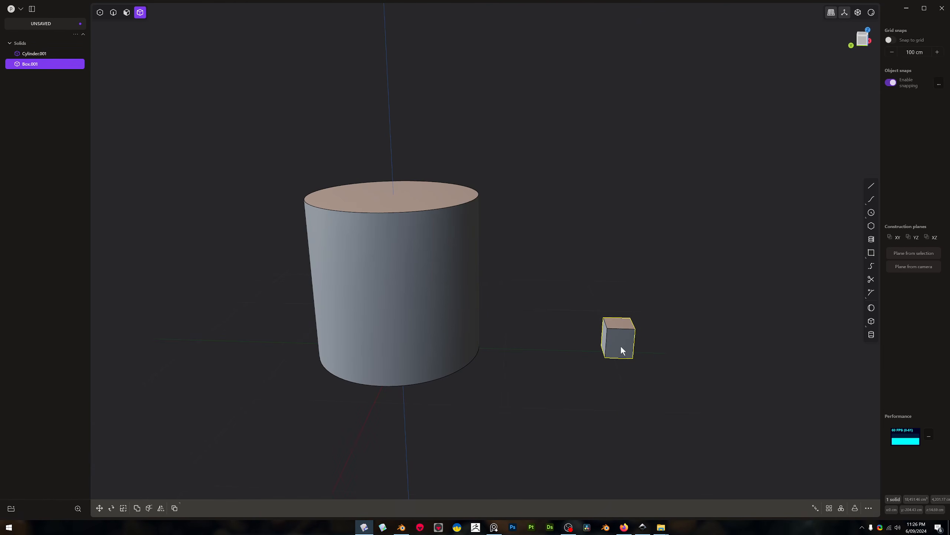
Move the small box vertically upward to about the middle height of the cylinder
key(g)
drag(622, 320, 623, 261)
middle_drag(624, 262, 635, 310)
scroll(619, 293, up, 8)
scroll(636, 310, down, 2)
scroll(636, 313, down, 2)
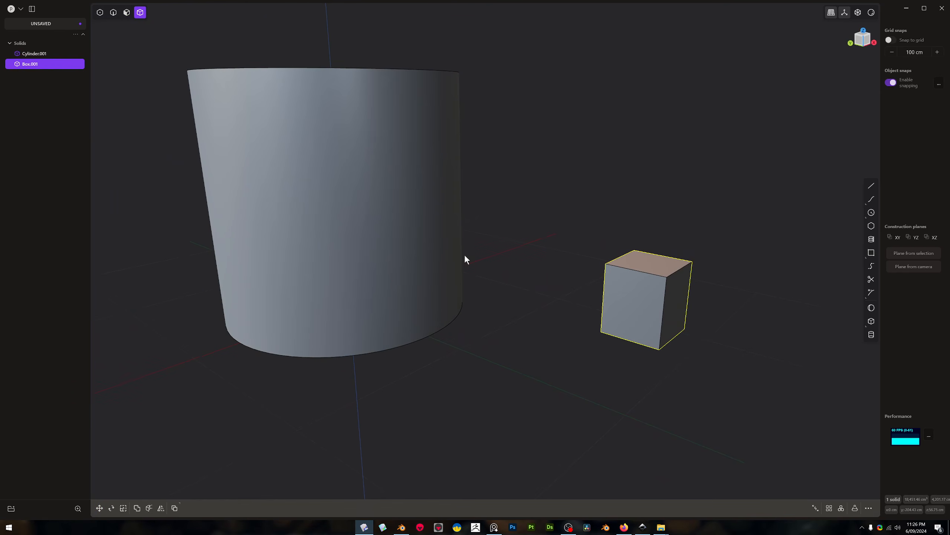
middle_drag(480, 280, 567, 227)
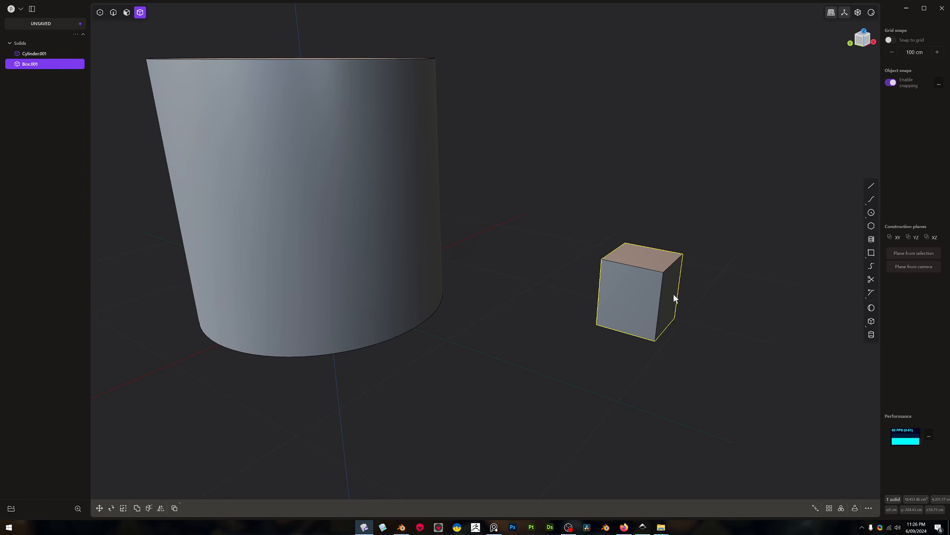
Duplicate the small box's face that points away from the cylinder as a separate sheet
key(3)
click(669, 281)
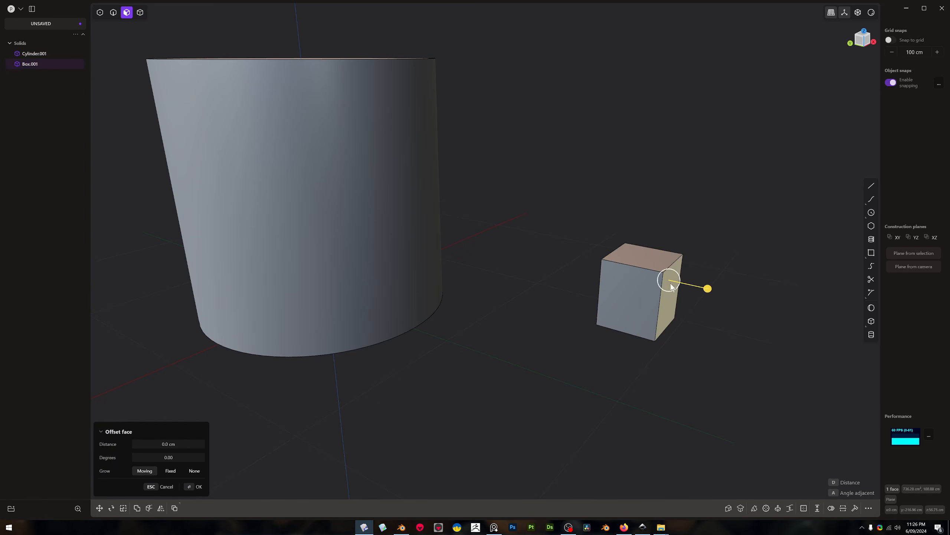
middle_drag(672, 289, 682, 288)
key(ctrl+d)
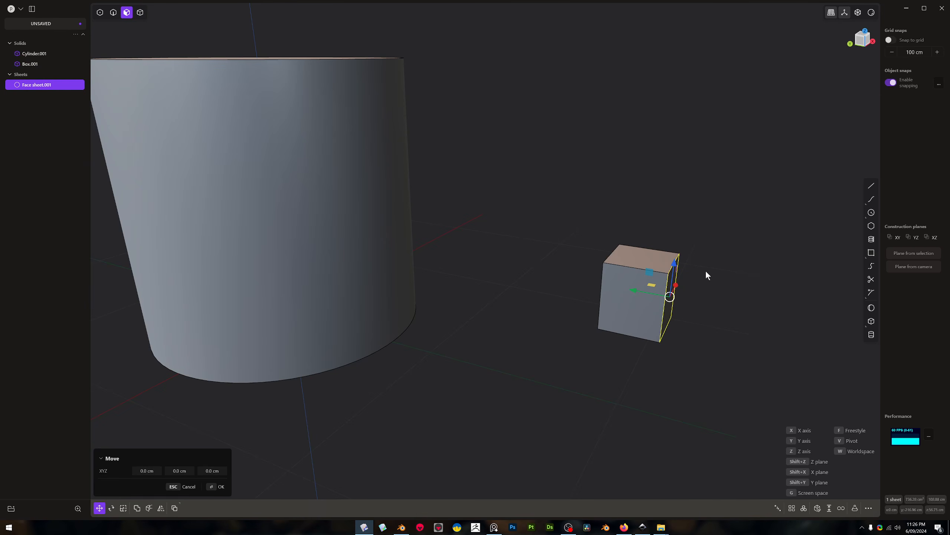
key(Escape)
Move the duplicated sheet a short distance away from the box along Y and scale it by 2
key(g)
key(y)
click(658, 299)
key(s)
text(2)
key(Return)
middle_drag(750, 279, 771, 281)
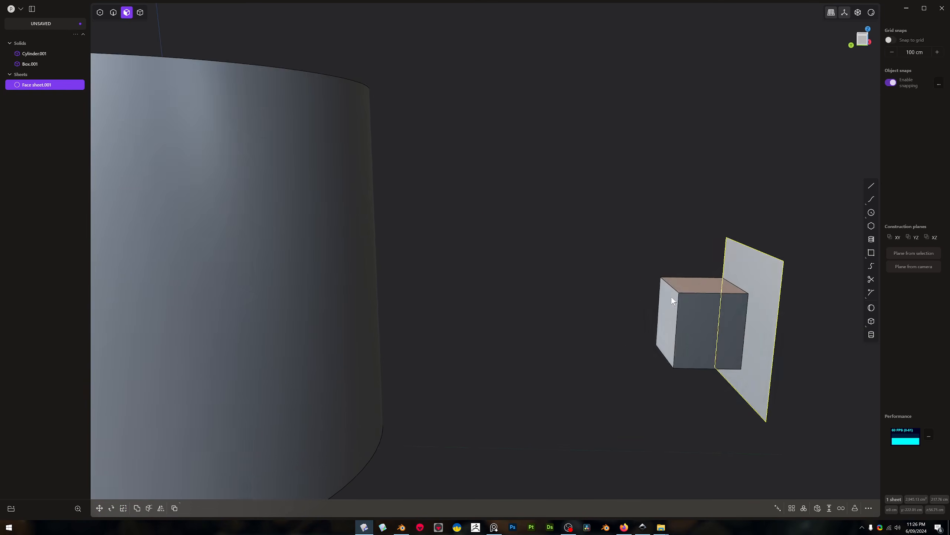
Try to Deform the small box onto the cylinder, with the sheet as reference face and the cylinder's curved side as target face
key(4)
click(712, 303)
scroll(712, 304, down, 3)
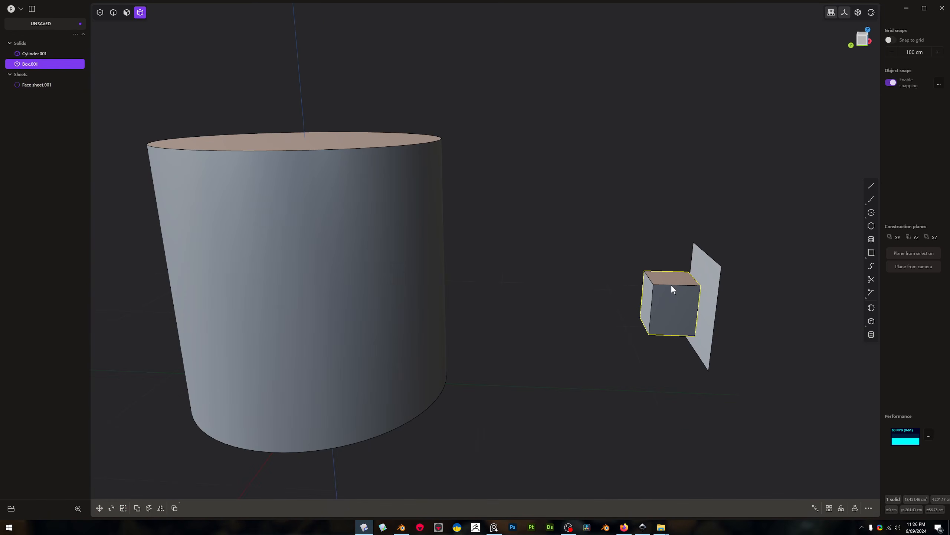
right_click(671, 285)
text(def)
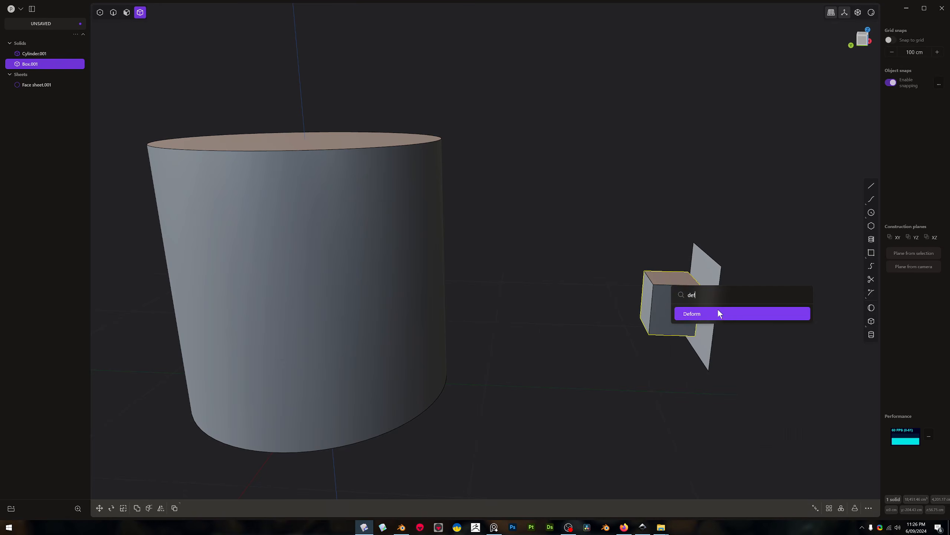
click(718, 310)
click(712, 284)
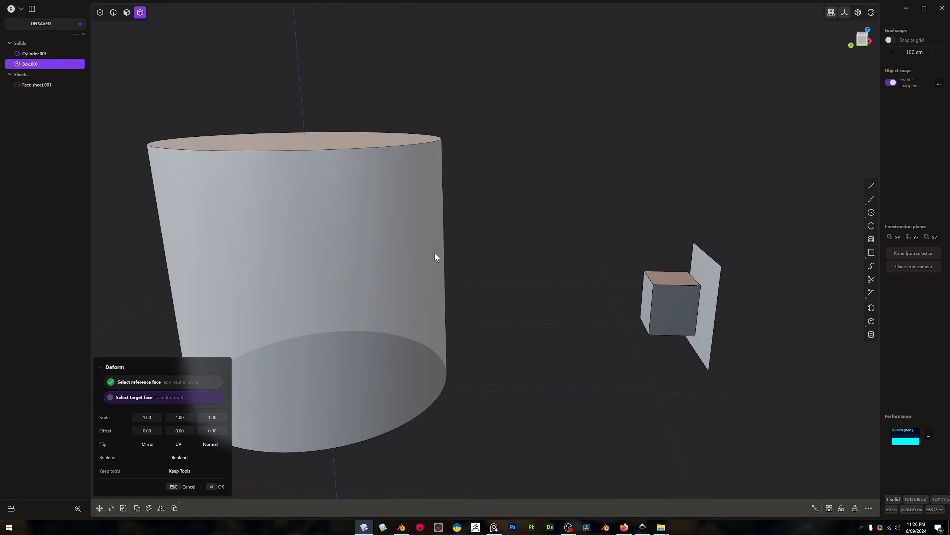
click(435, 252)
scroll(495, 274, down, 6)
middle_drag(520, 273, 576, 167)
scroll(554, 267, up, 3)
scroll(591, 243, down, 4)
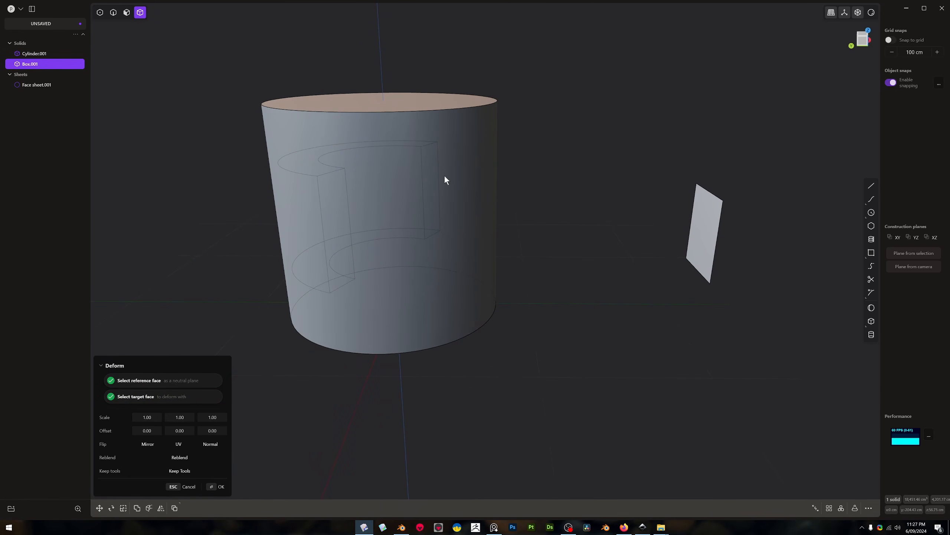
middle_drag(445, 176, 441, 178)
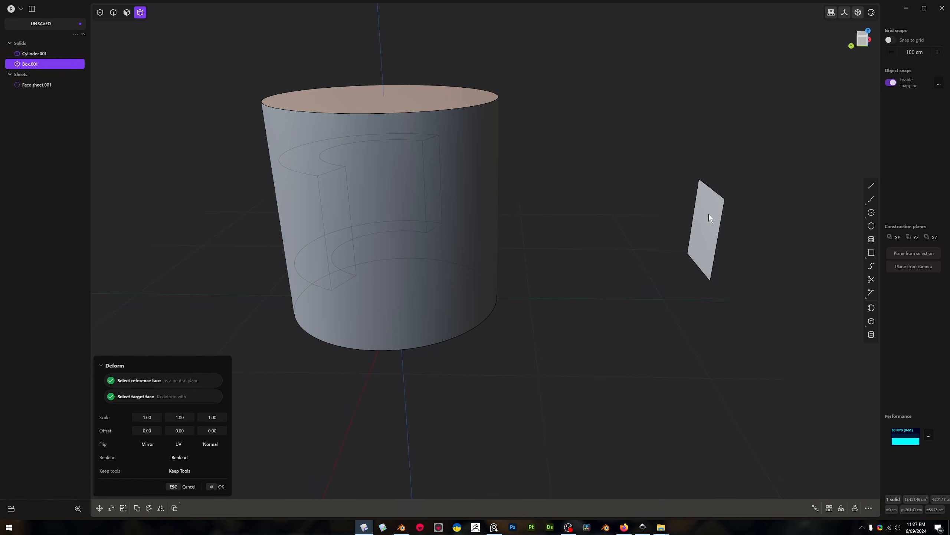
key(Return)
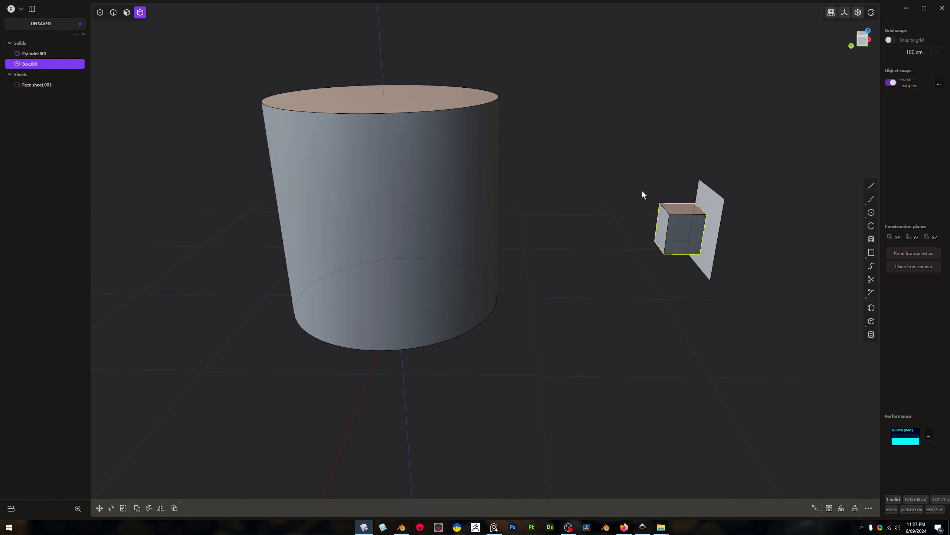
Rotate the reference sheet beside the small box by 180 degrees about the Z axis
middle_drag(707, 208, 685, 202)
scroll(701, 233, up, 3)
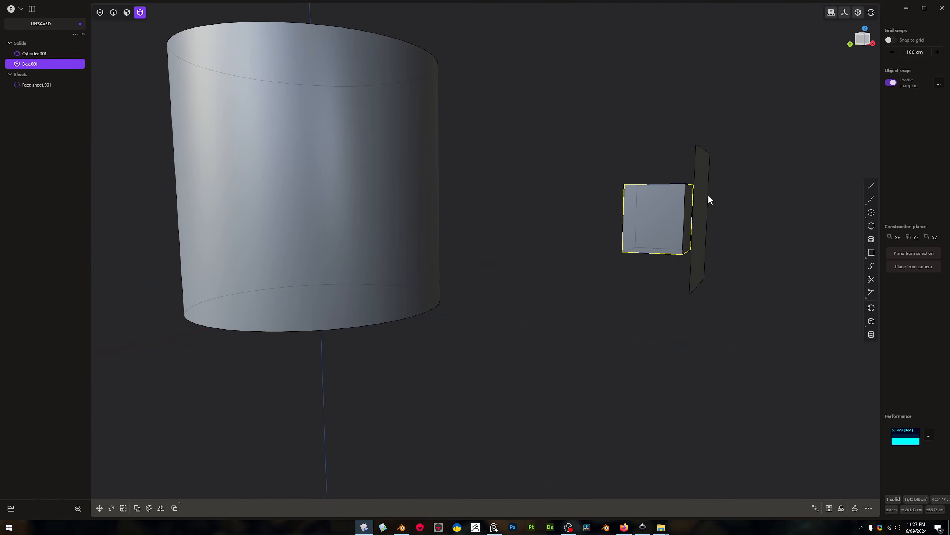
mouse_move(687, 206)
middle_down()
mouse_move(698, 211)
mouse_move(681, 209)
middle_up()
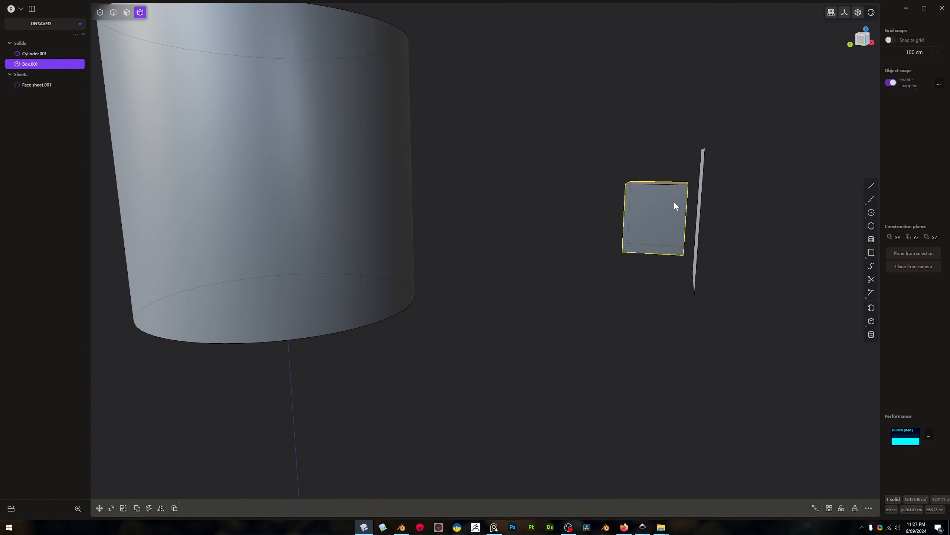
middle_drag(696, 205, 718, 211)
scroll(718, 212, up, 8)
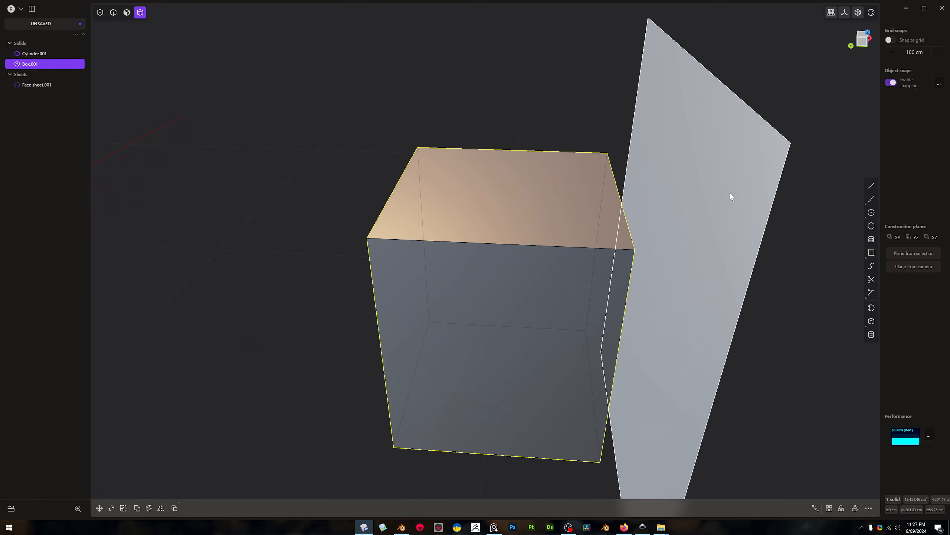
scroll(734, 192, down, 5)
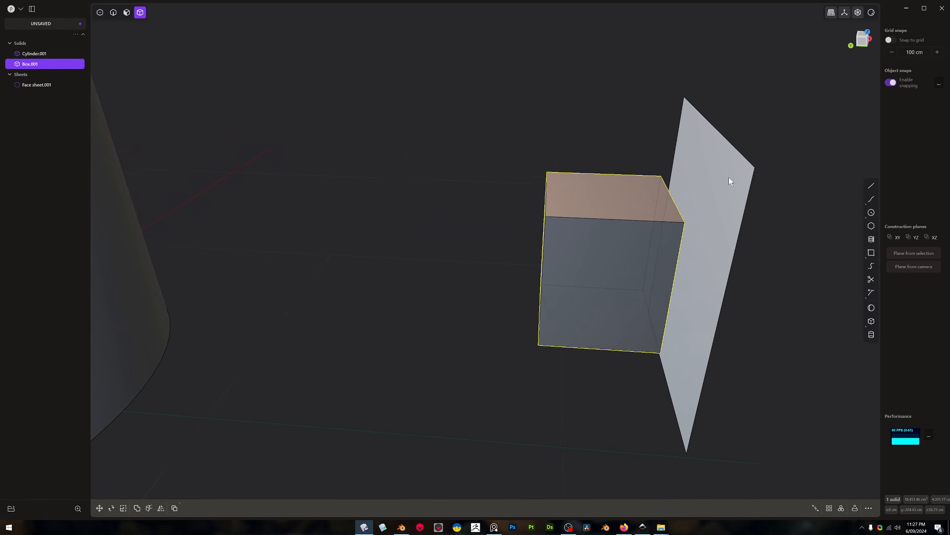
click(739, 176)
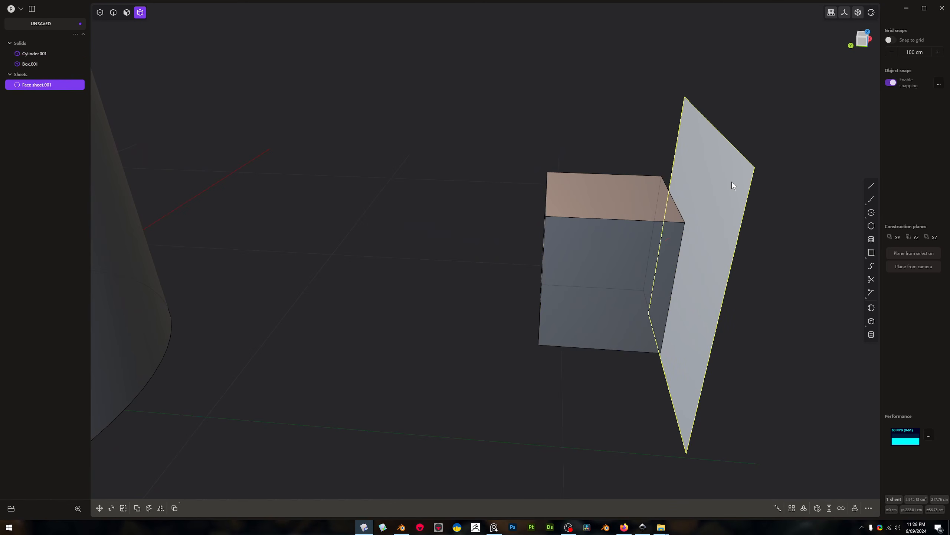
text(r180)
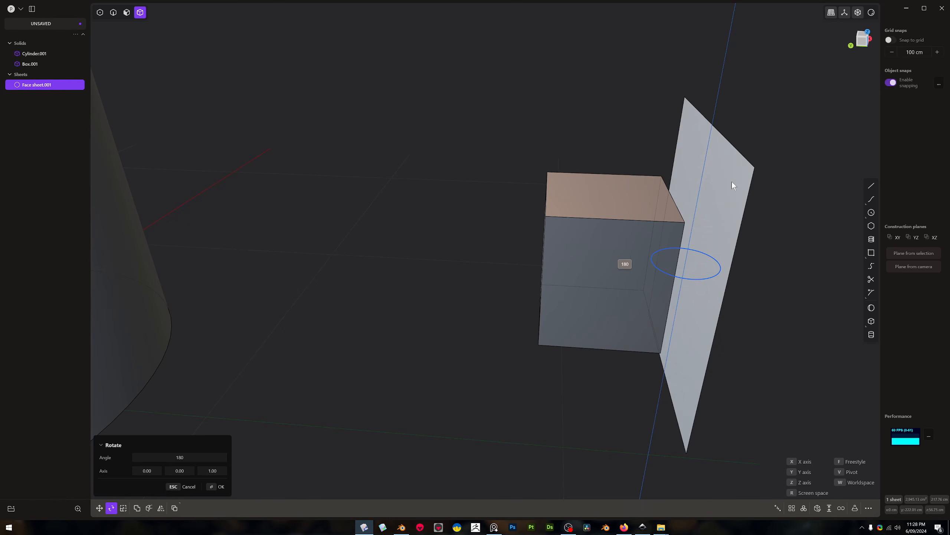
key(Return)
click(725, 199)
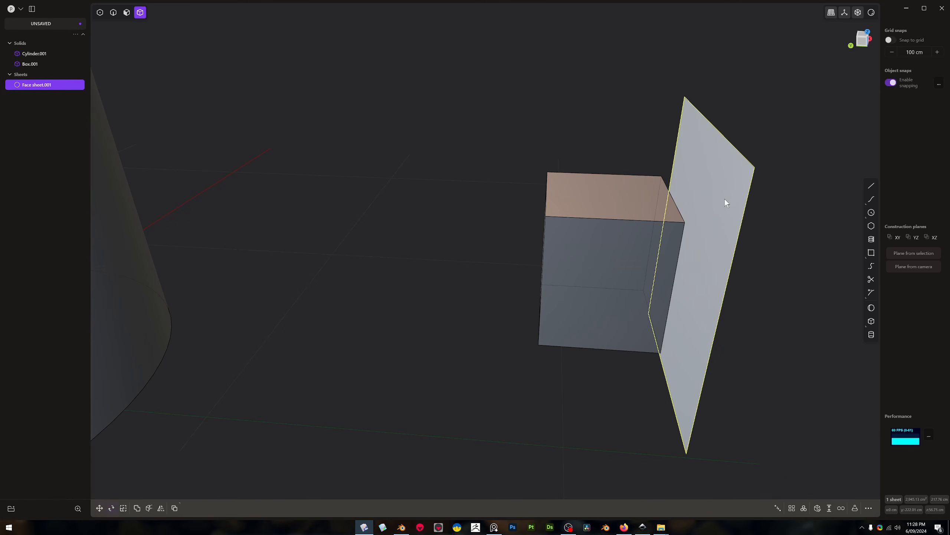
Try to Deform the small box again, with the rotated sheet as reference face and the cylinder's curved side as target face
click(636, 242)
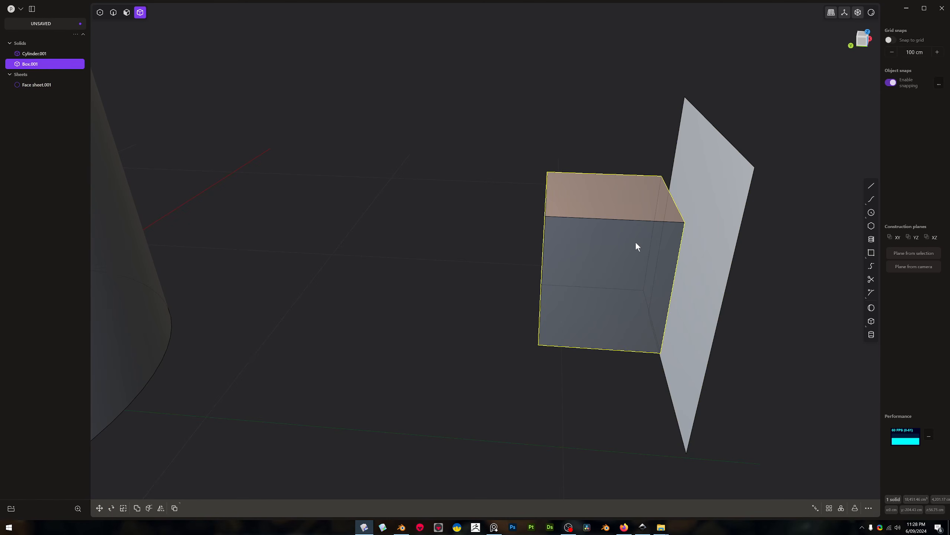
key(space)
text(def)
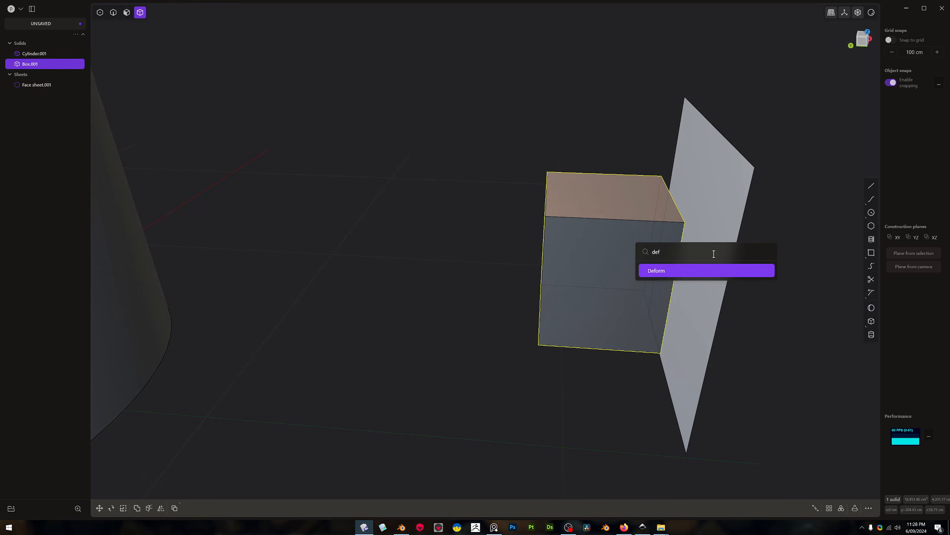
key(Return)
click(661, 277)
middle_drag(661, 276, 495, 203)
click(490, 184)
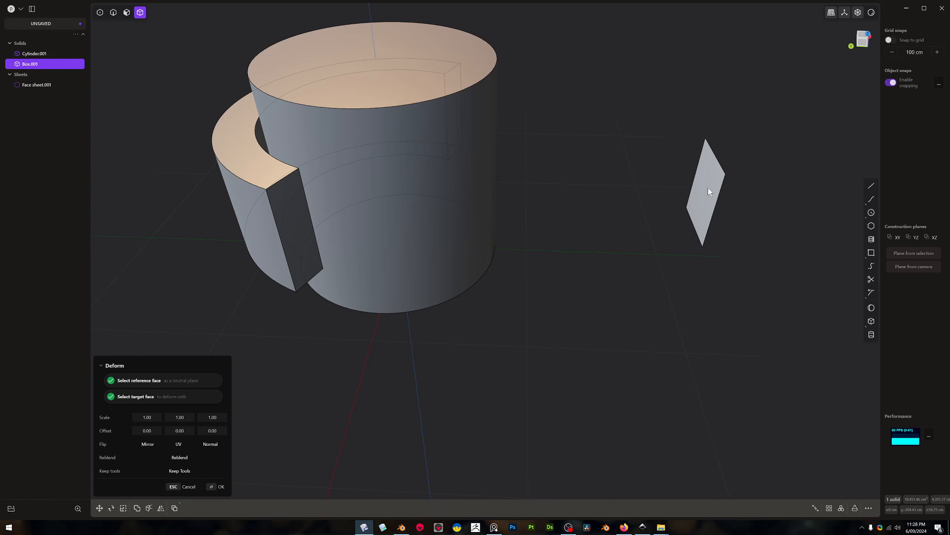
key(Escape)
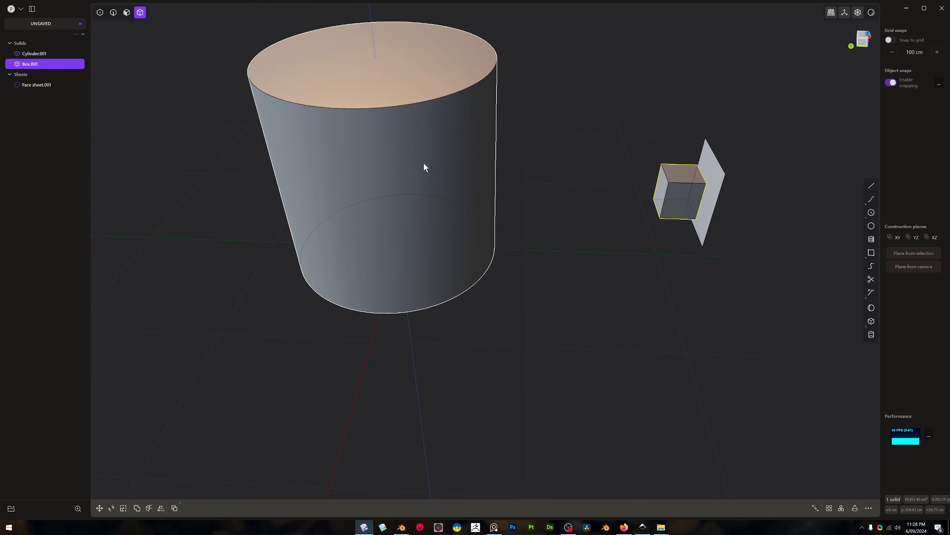
Delete the duplicated reference sheet beside the small box
click(703, 193)
click(715, 182)
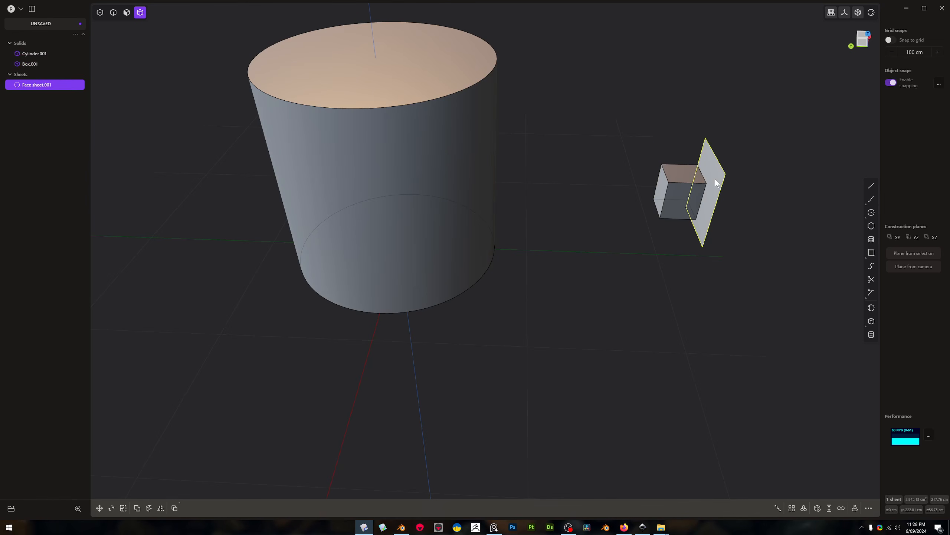
key(Delete)
Unwrap the cylinder's curved side face into a flat sheet with Unwrap Face
click(457, 162)
key(3)
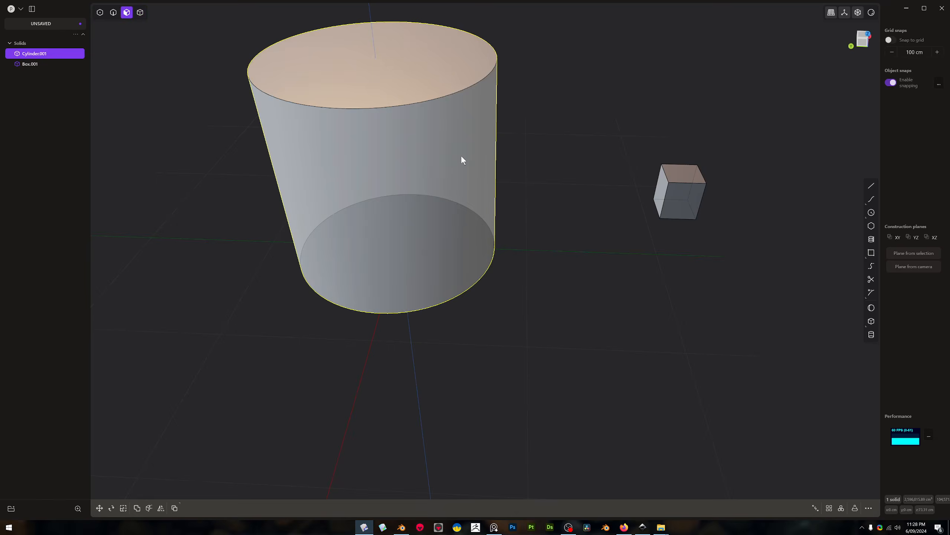
click(463, 159)
key(o)
text(f)
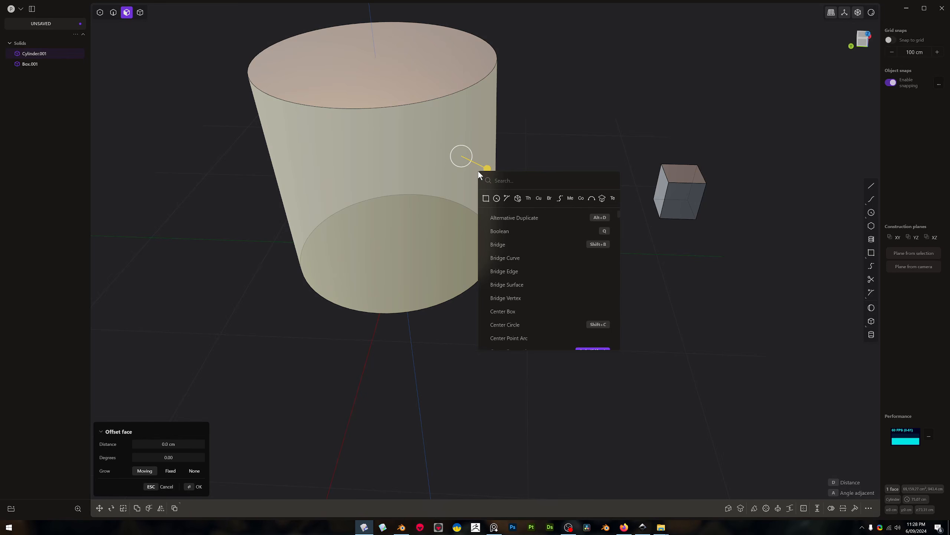
text(unw)
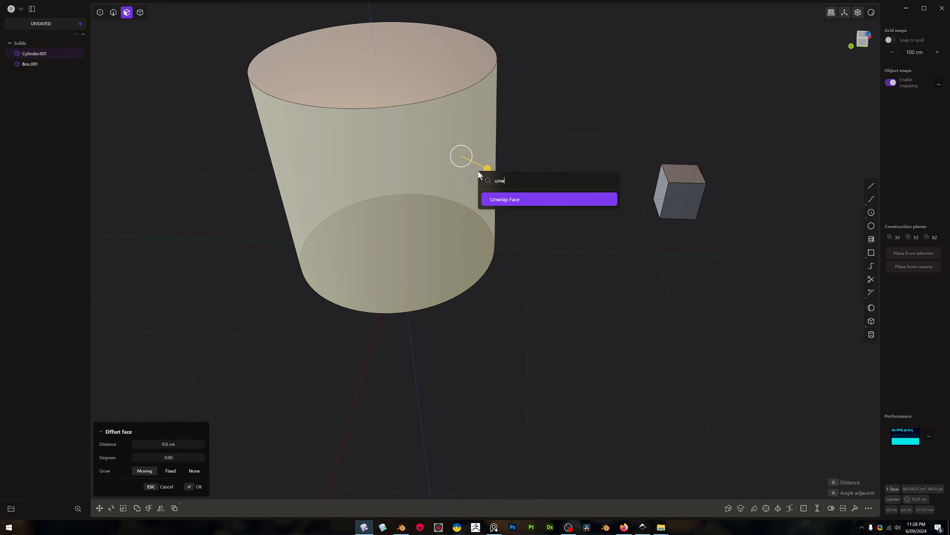
click(515, 197)
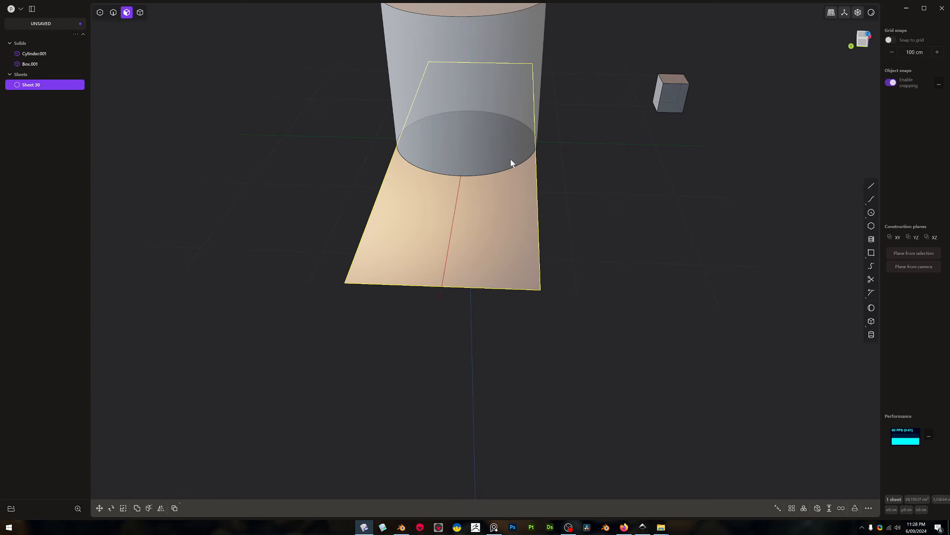
Move the unwrapped sheet along Y, away from the cylinder, until it lies beneath the small box
middle_drag(511, 159, 479, 156)
middle_drag(515, 4, 574, 159)
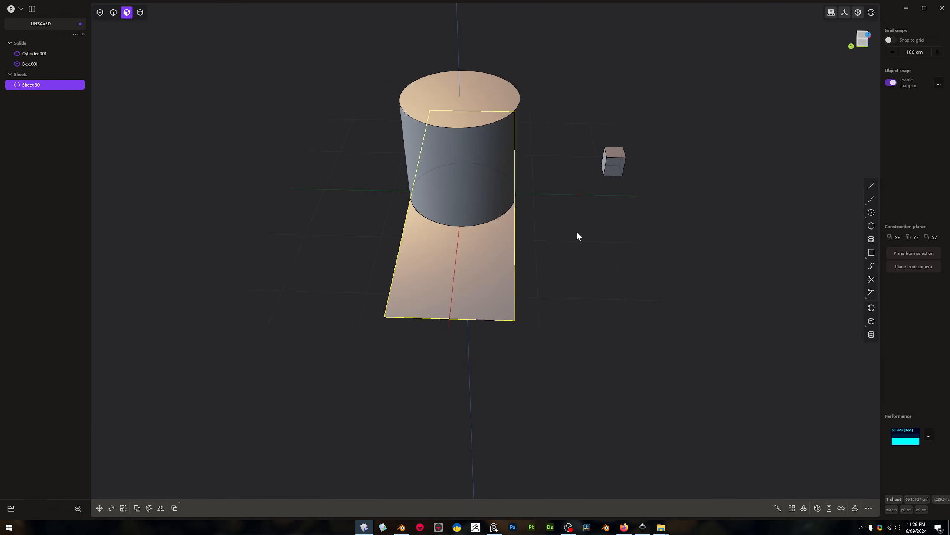
key(g)
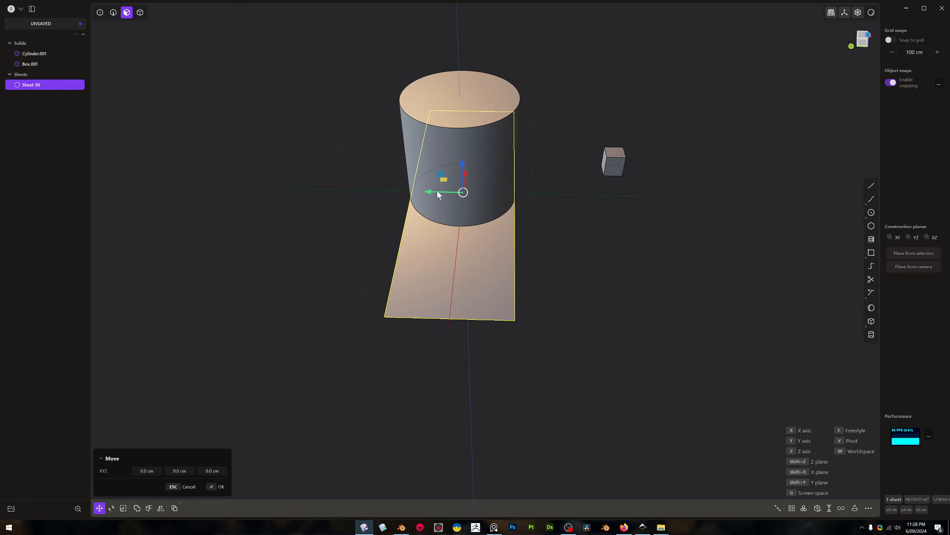
drag(438, 193, 616, 188)
right_click(619, 187)
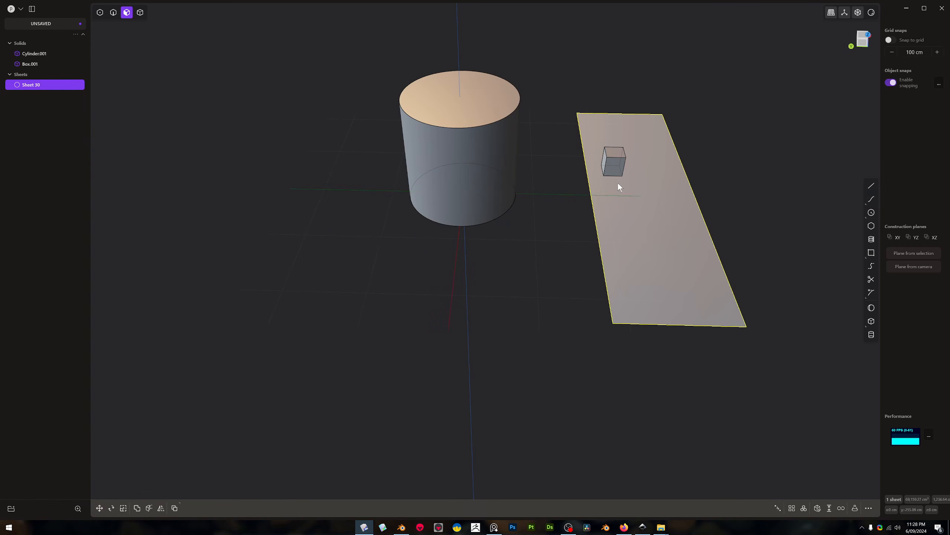
Start rotating the unwrapped sheet beneath the small box
right_drag(617, 181, 643, 288)
key(r)
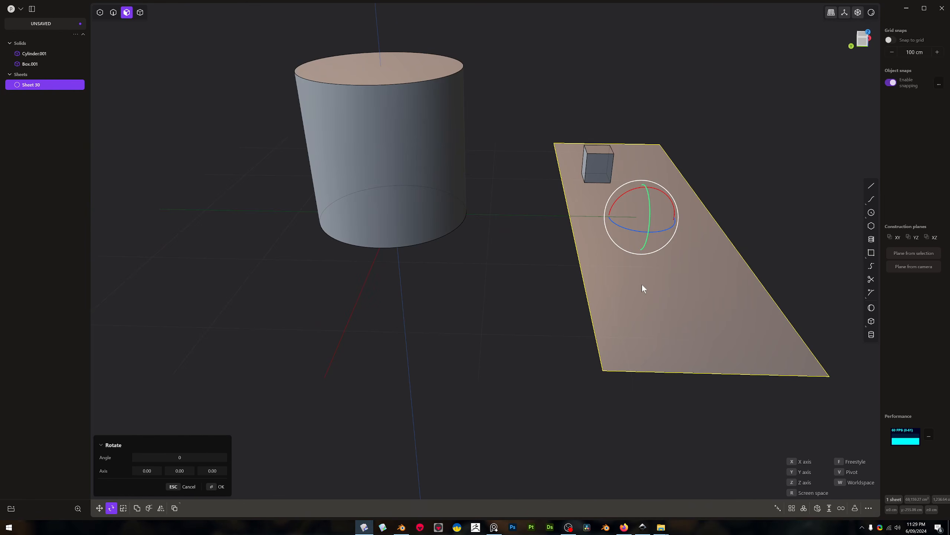
Rotate the unwrapped sheet about X by 180° and by a further 90° so it stands upright
text(x180)
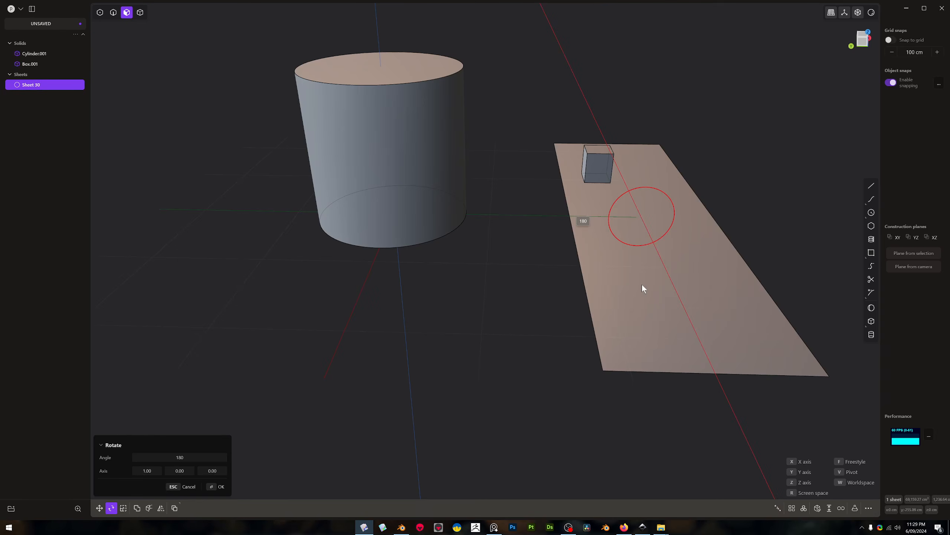
key(Return)
text(r)
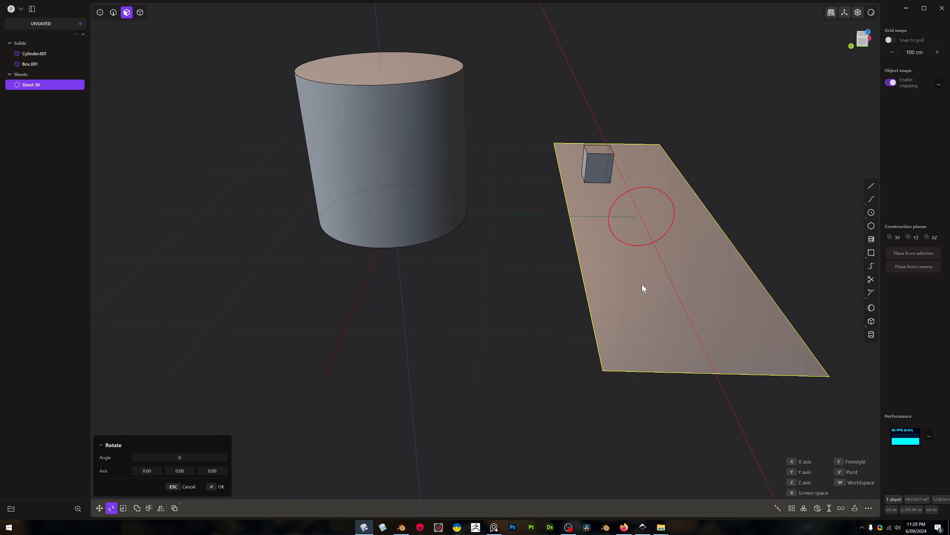
text(x90)
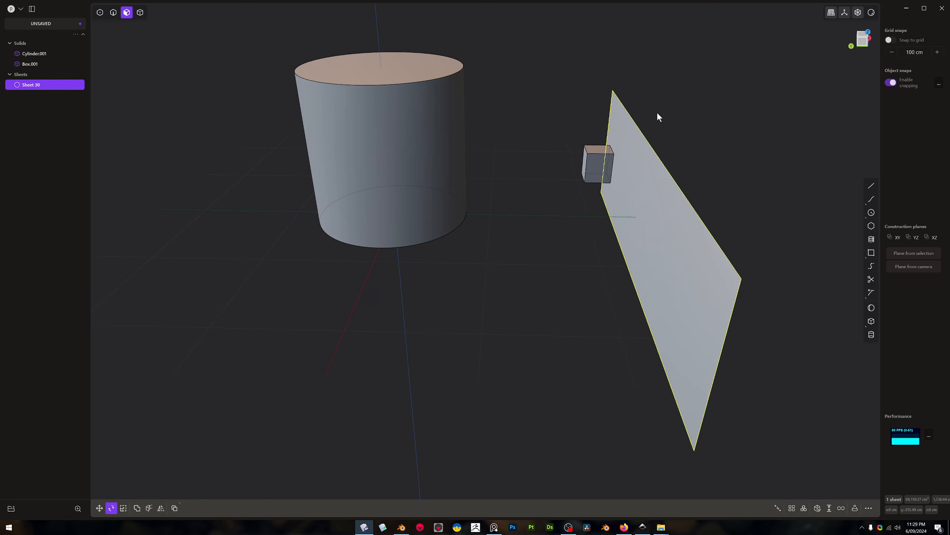
key(Return)
Move the upright sheet about 32.7 cm along Y and 47.3 cm along Z, up beside the small box
scroll(640, 188, up, 2)
key(g)
drag(646, 186, 649, 136)
drag(624, 173, 588, 166)
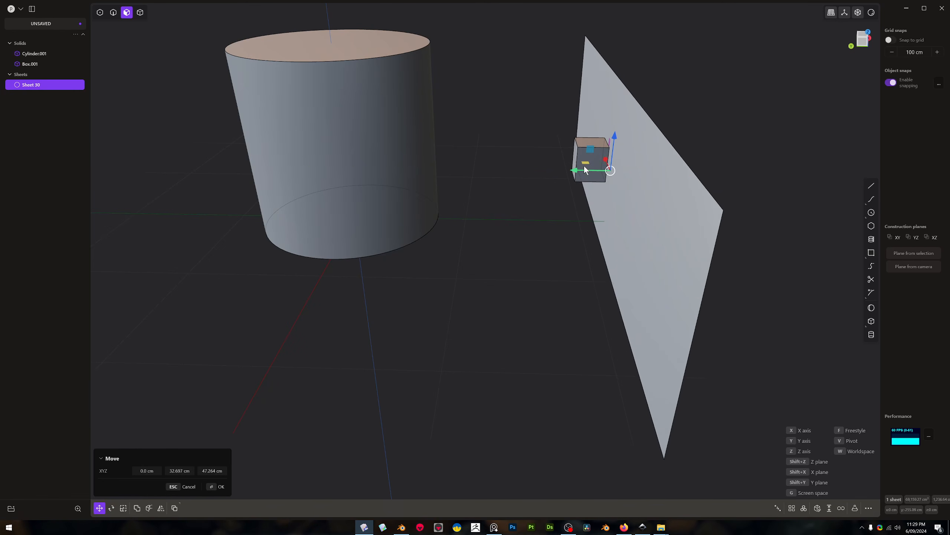
key(Return)
scroll(601, 158, up, 5)
key(4)
scroll(583, 142, up, 3)
click(572, 135)
scroll(575, 135, down, 6)
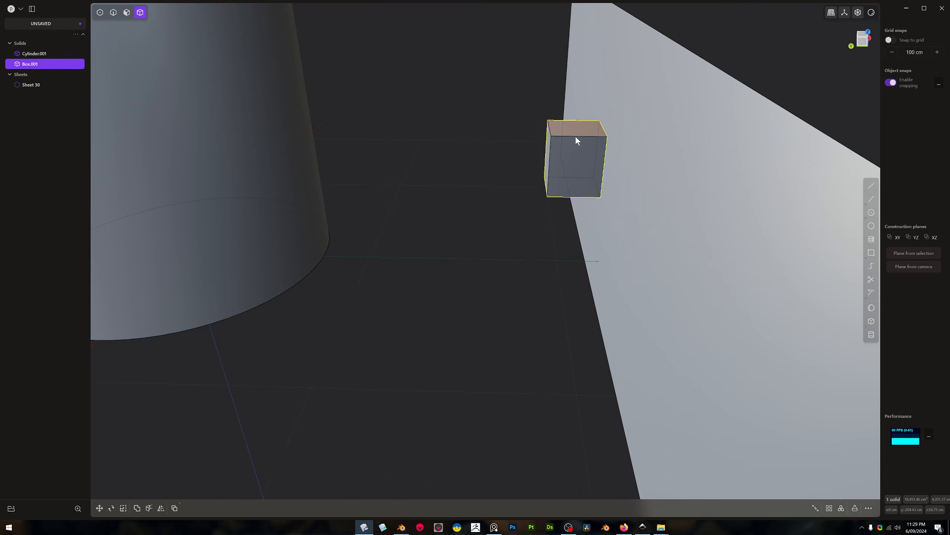
key(Escape)
scroll(575, 136, down, 2)
click(564, 148)
scroll(563, 146, down, 5)
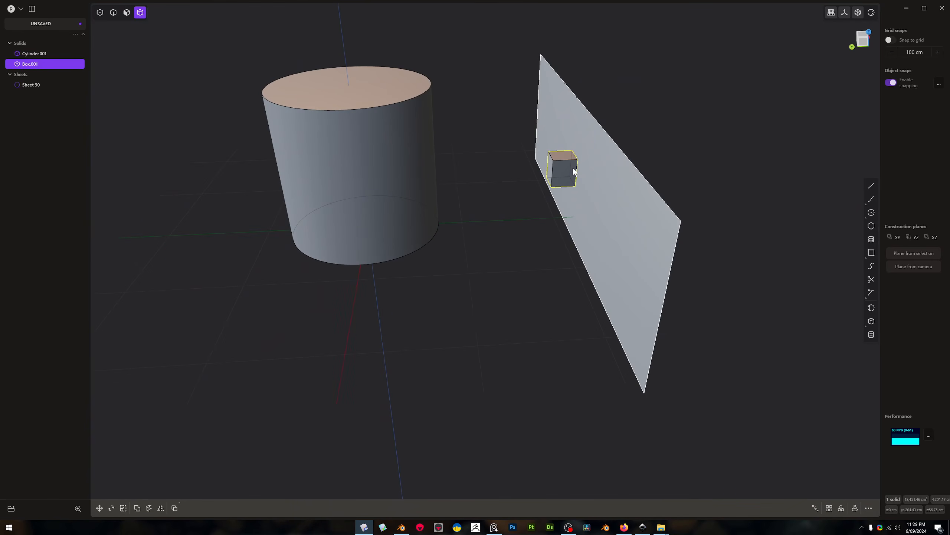
right_click(575, 172)
text(def)
click(614, 197)
click(596, 179)
click(421, 162)
mouse_move(421, 162)
middle_down()
mouse_move(533, 150)
mouse_move(592, 158)
mouse_move(529, 191)
mouse_move(435, 173)
middle_up()
key(Escape)
Rotate the upright sheet 180° about Z
click(615, 175)
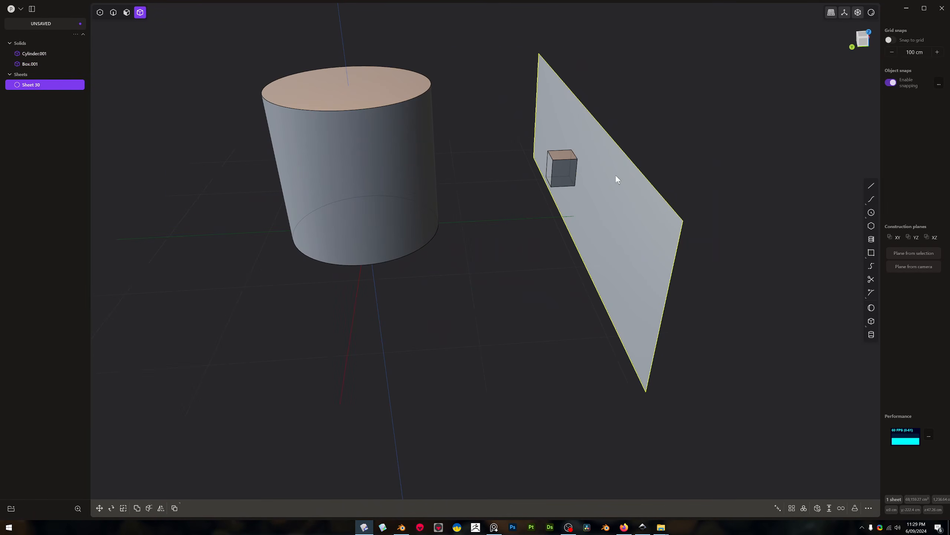
click(626, 166)
click(625, 163)
text(rz180)
key(Return)
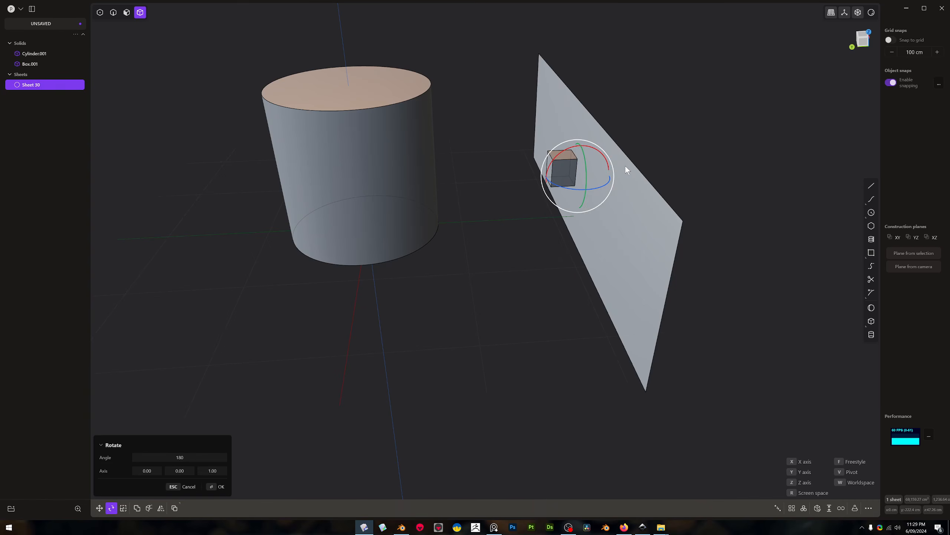
Deform the small box with the upright sheet as reference face and the cylinder's curved side face as target
click(560, 166)
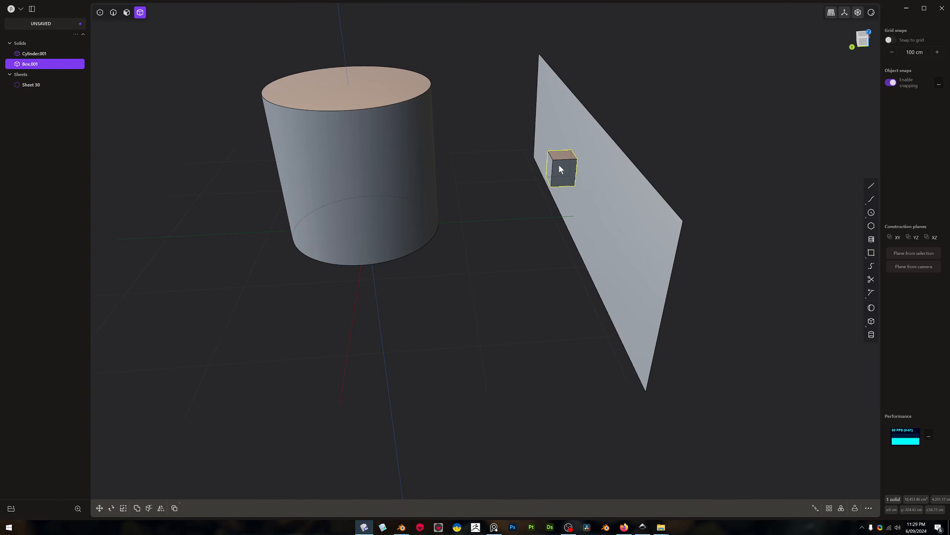
right_click(559, 166)
text(def)
click(618, 193)
click(608, 169)
click(408, 153)
middle_drag(426, 188, 503, 227)
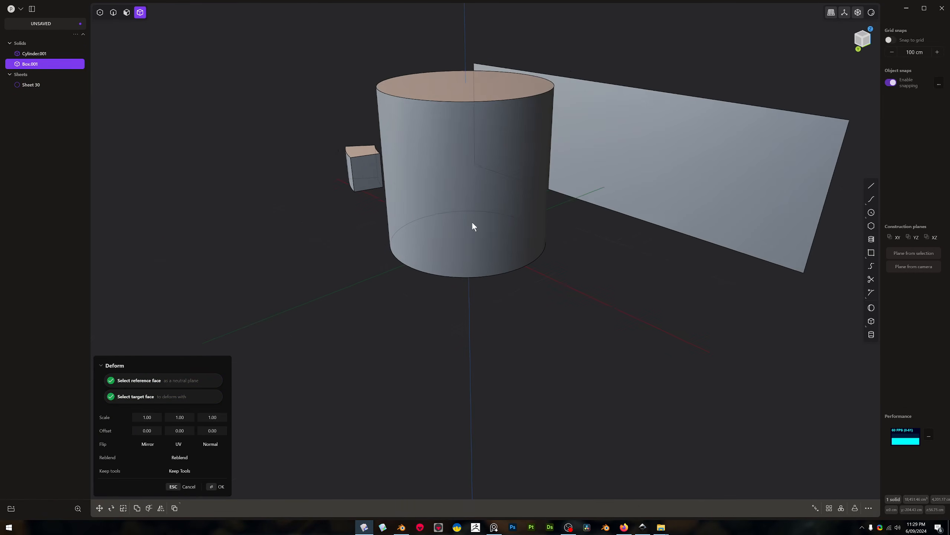
Adjust the first two offset values of the deformation to shift the box around the cylinder, and finish the deformation
drag(178, 431, 201, 430)
drag(144, 432, 173, 432)
middle_drag(484, 215, 596, 212)
scroll(665, 228, up, 3)
scroll(613, 255, up, 4)
scroll(599, 202, down, 2)
key(Return)
Delete the upright reference sheet and the deformed box, keeping only the cylinder
middle_drag(591, 168, 636, 169)
scroll(589, 177, down, 4)
scroll(646, 174, down, 3)
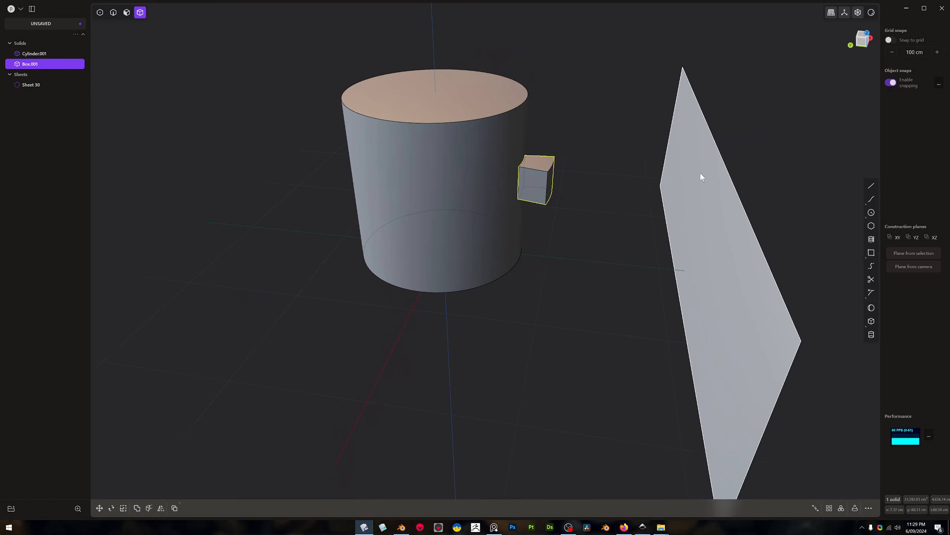
click(712, 170)
shift+click(539, 171)
key(Delete)
Rotate the cylinder 90° about X so it lies on its side
middle_drag(545, 168, 501, 165)
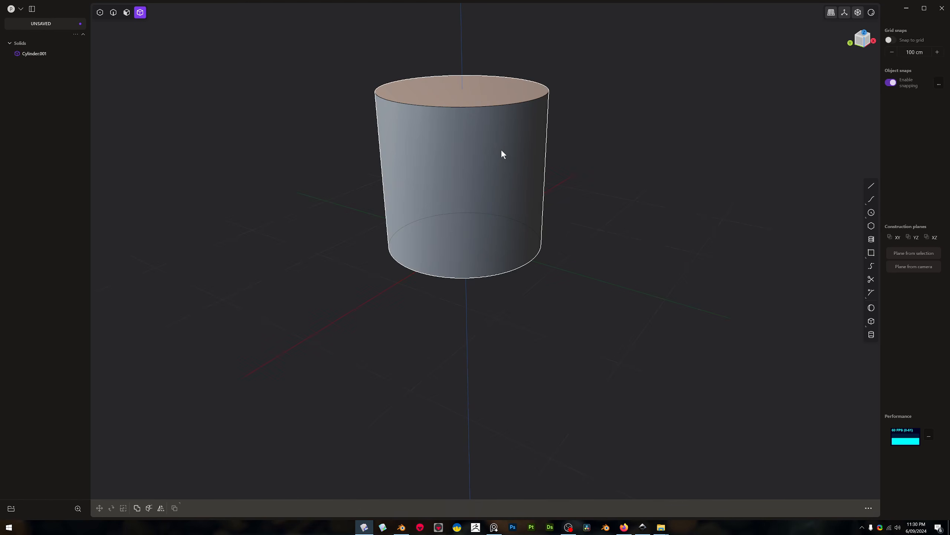
click(502, 150)
text(r)
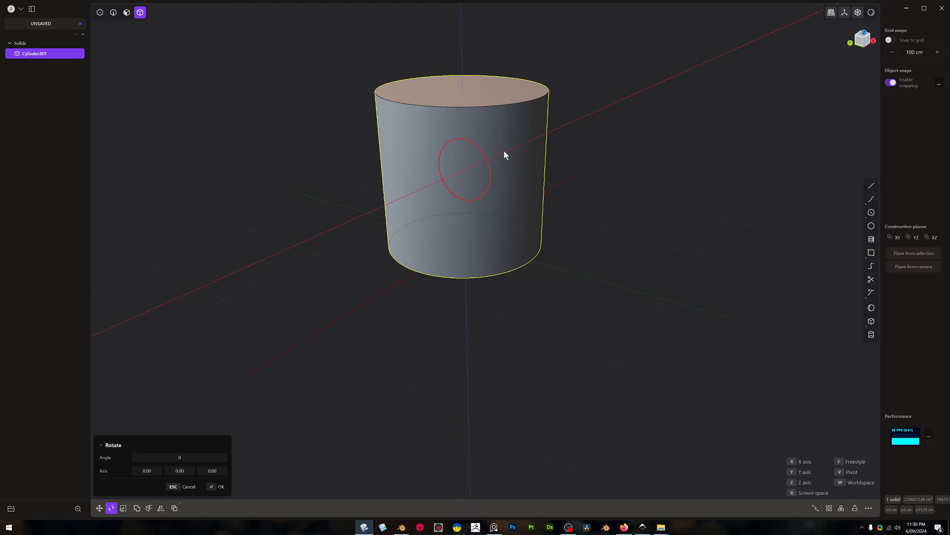
text(90)
key(Return)
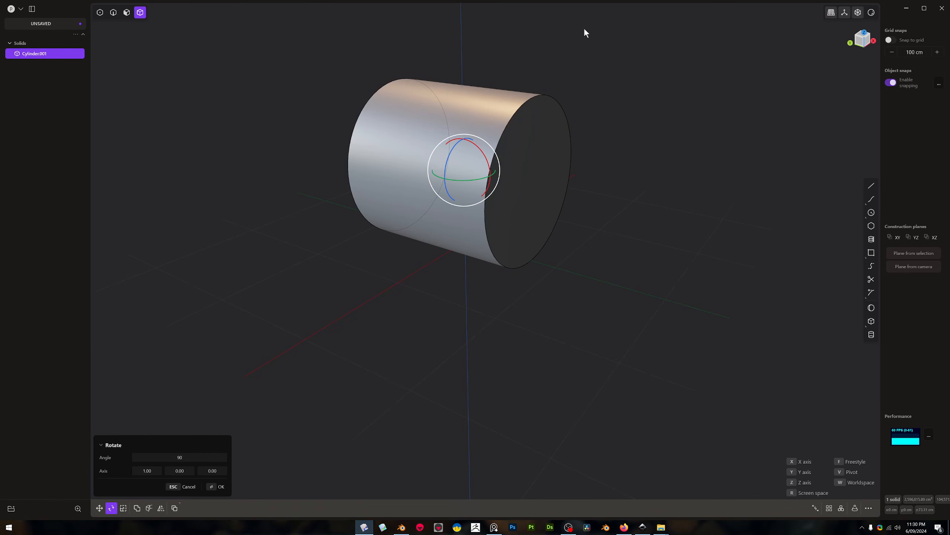
key(Return)
Offset the cylinder's end face inward to shorten the body, and offset its outline inward to form a smaller concentric disc
middle_drag(634, 117, 502, 143)
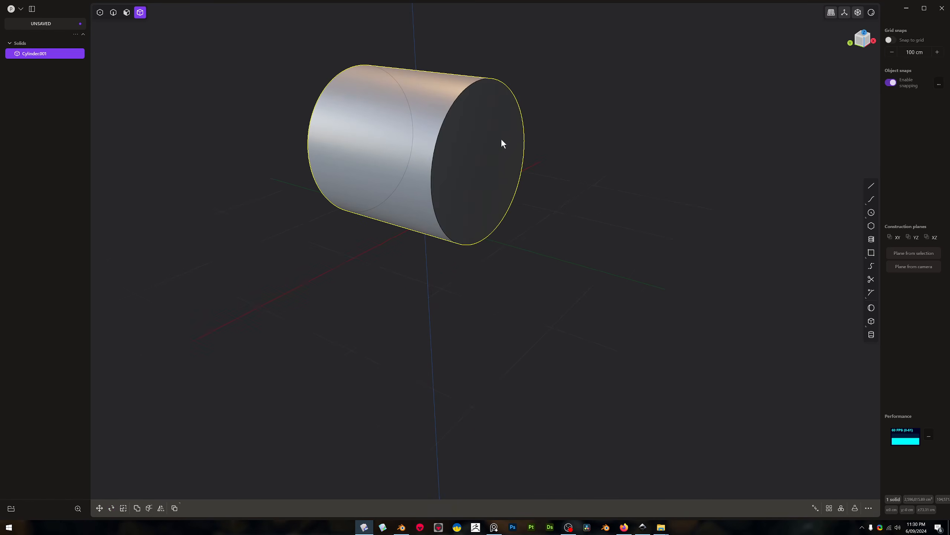
key(3)
click(495, 143)
key(o)
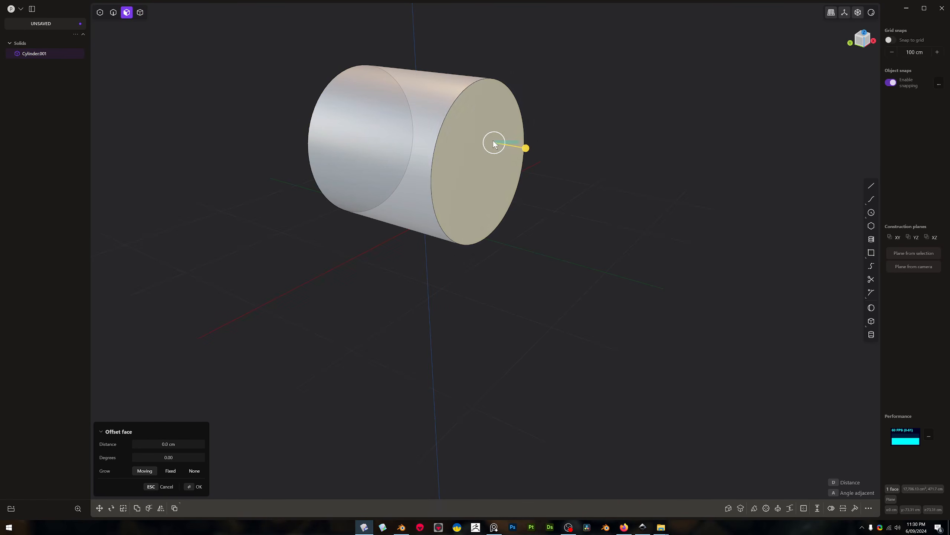
drag(547, 157, 530, 152)
key(o)
click(557, 148)
Offset the inner disc outward into a smaller cylindrical boss, and offset the large cylinder's side face outward slightly
click(474, 153)
key(o)
drag(497, 173, 539, 185)
click(416, 101)
drag(393, 63, 385, 48)
Unwrap the small boss's curved side face into a flat sheet with Unwrap Face
click(584, 138)
middle_drag(584, 139, 531, 104)
click(504, 96)
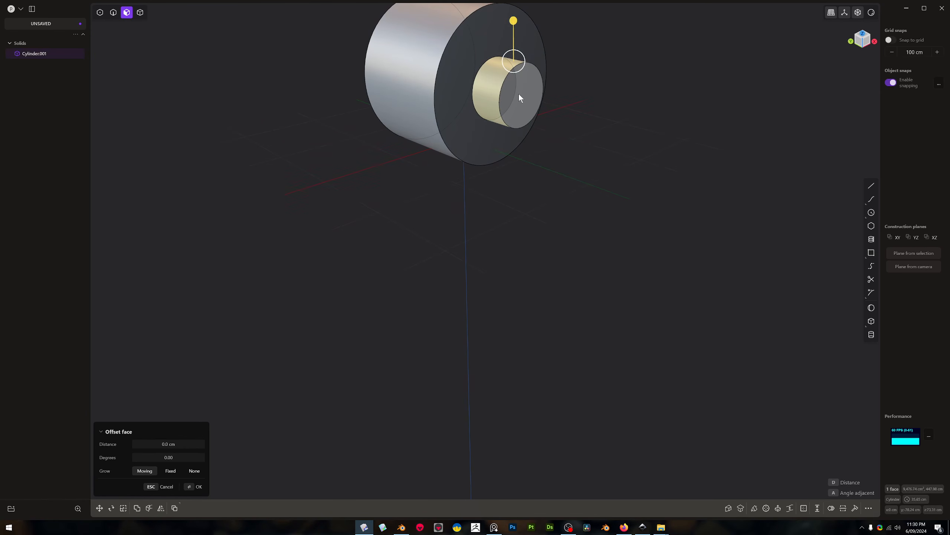
text(funw)
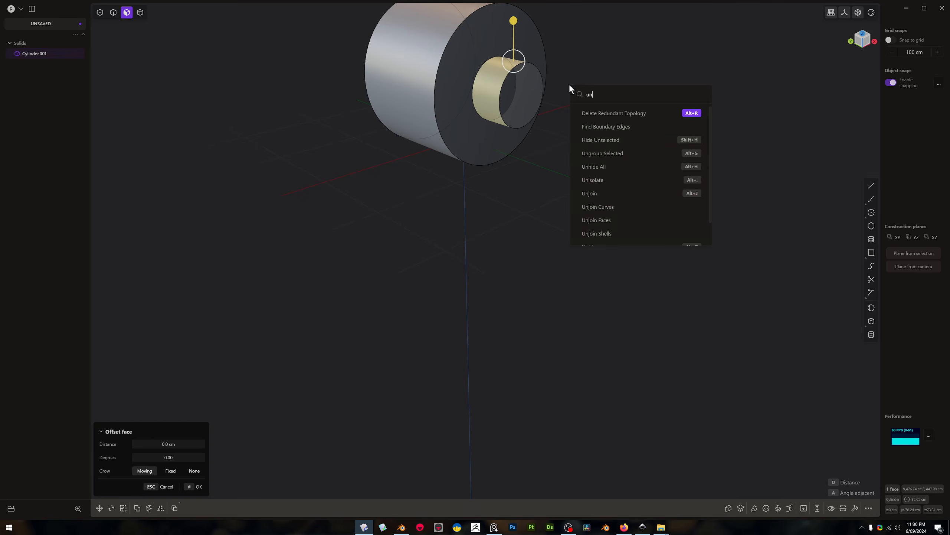
click(618, 113)
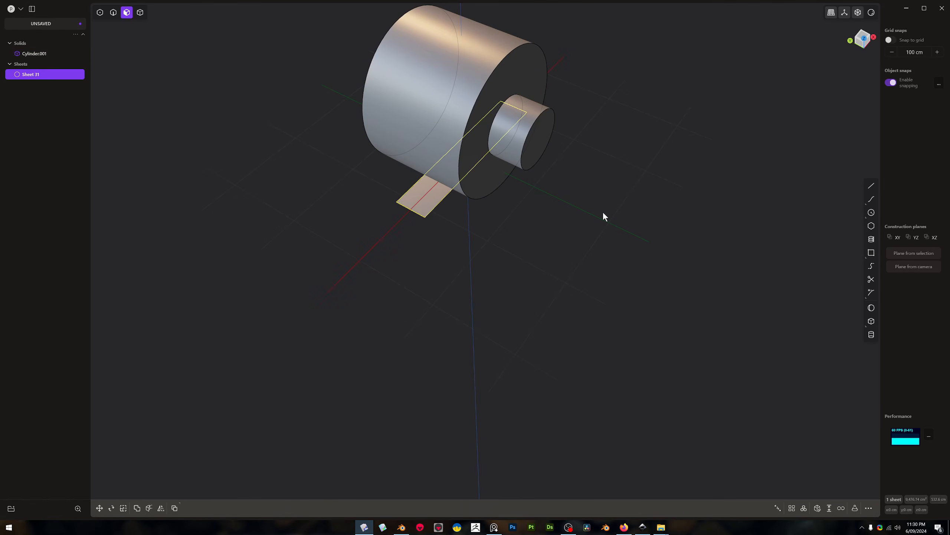
Move the new unwrapped strip about 267 cm along negative Y, out in front of the boss
key(g)
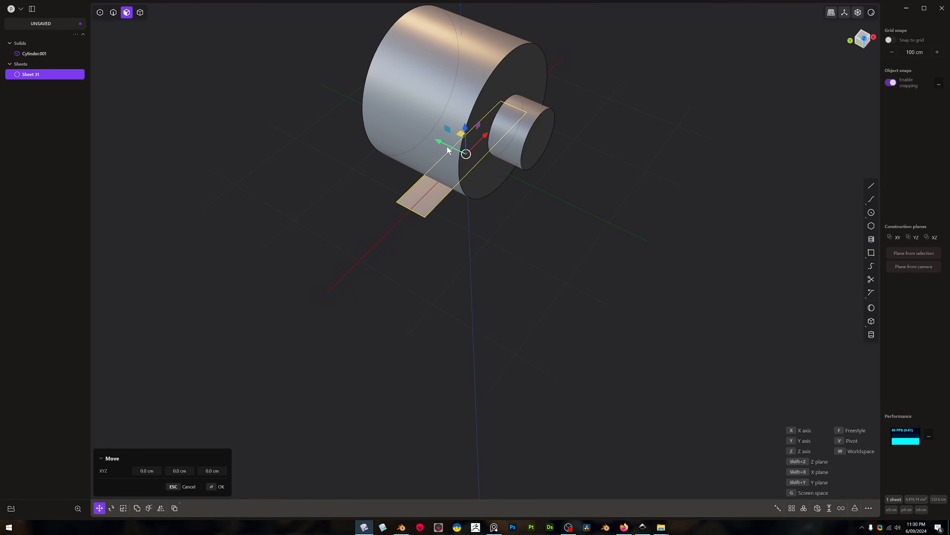
click(631, 250)
middle_drag(631, 249, 600, 220)
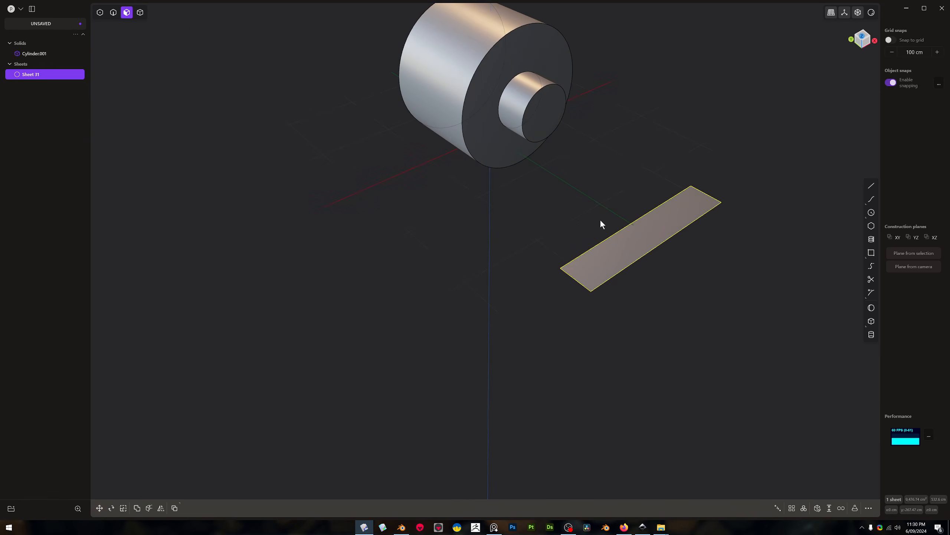
Create text curves reading REFUGE10 in the Roboto font
text(f)
text(tex)
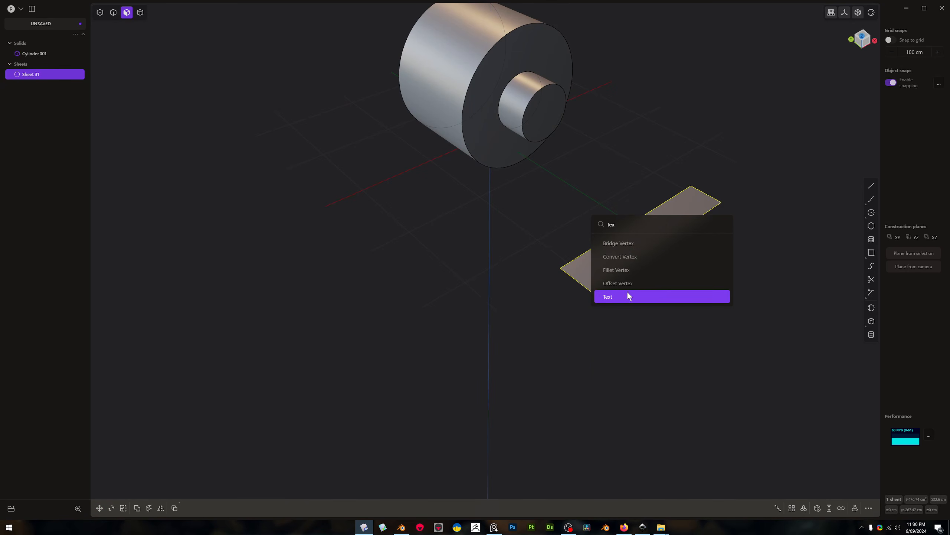
click(628, 293)
middle_drag(247, 438, 435, 212)
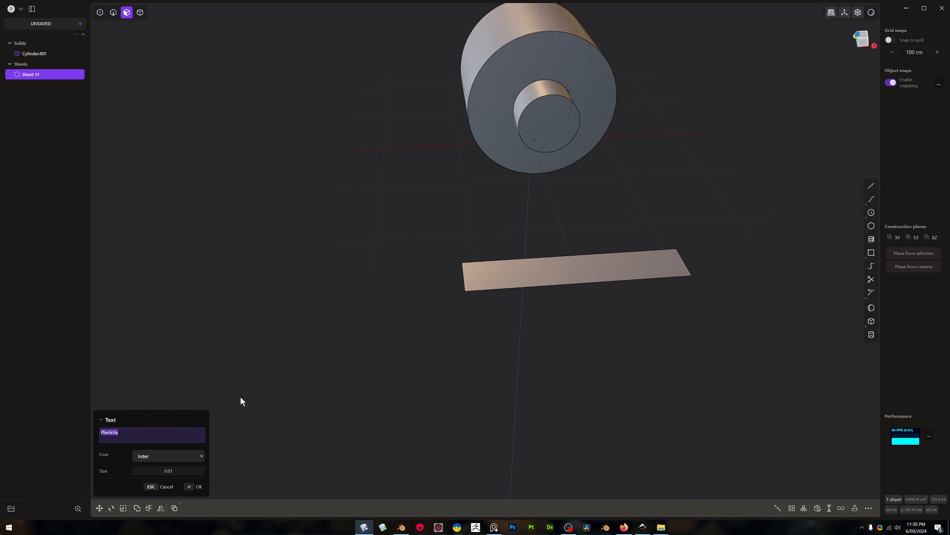
text(REFUGE10)
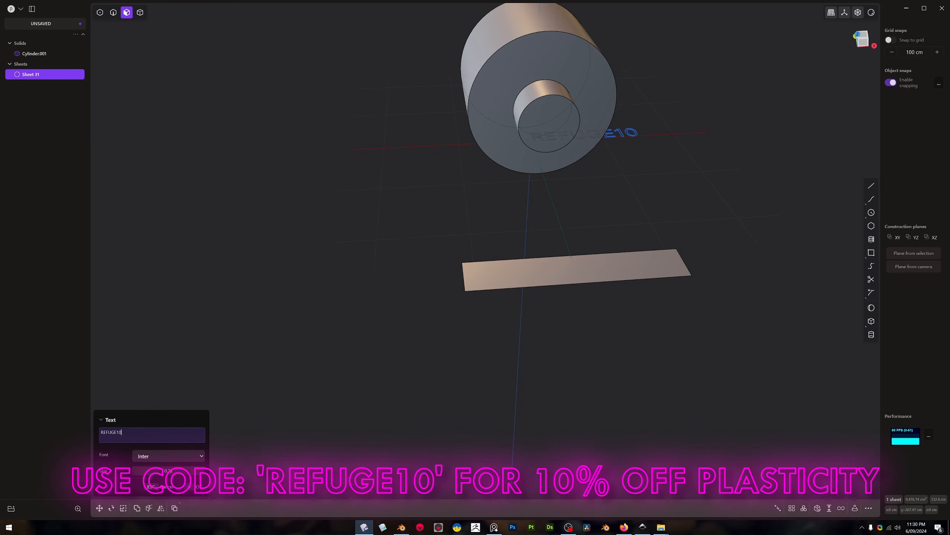
click(192, 455)
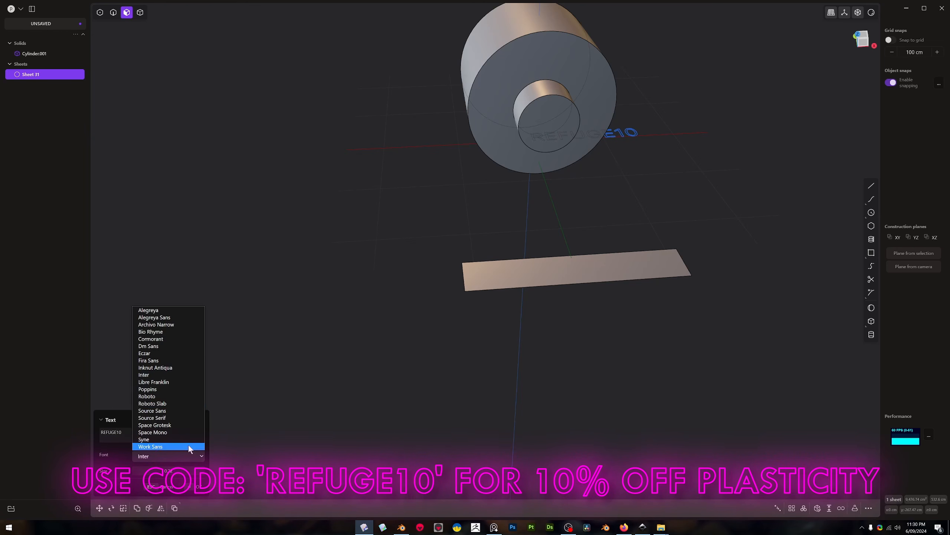
click(179, 396)
middle_drag(718, 186, 710, 135)
key(Return)
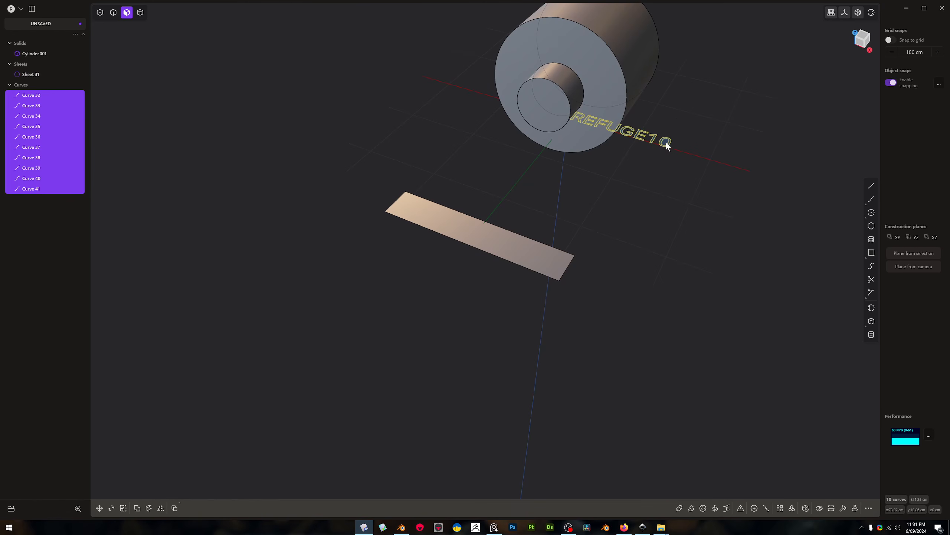
Move the REFUGE10 text onto the middle of the unwrapped strip, about -73 cm in X and -278 cm in Y
key(g)
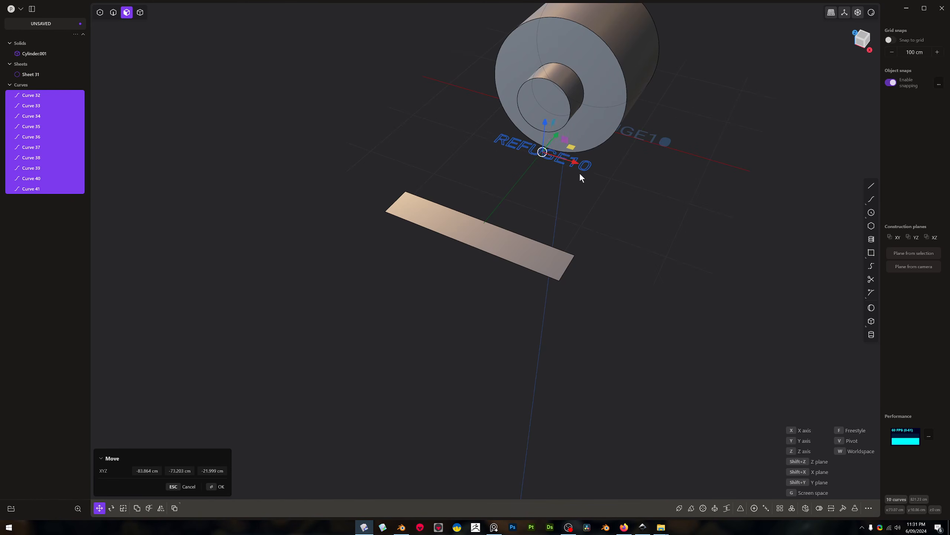
click(477, 231)
scroll(523, 216, up, 3)
scroll(518, 219, up, 2)
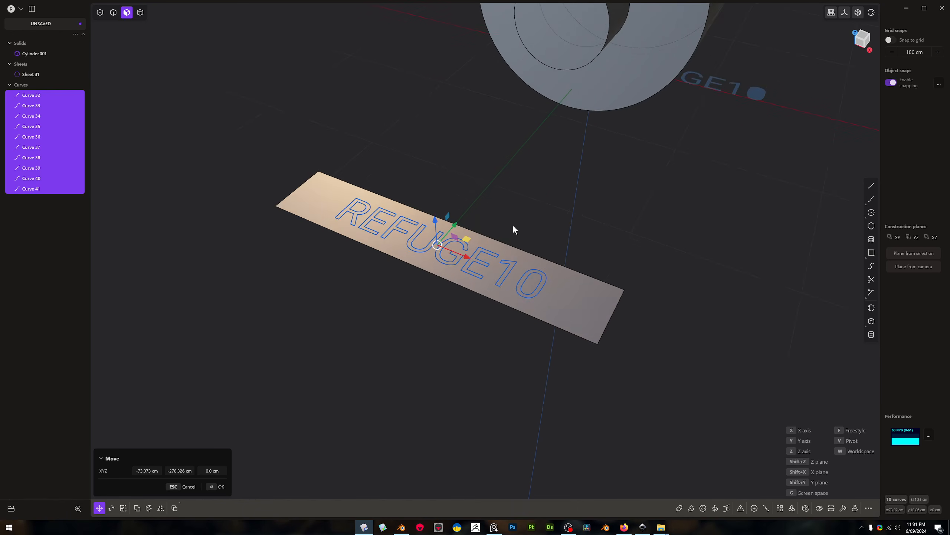
key(Return)
Rotate the text curves 90° about X so they stand perpendicular to the strip
scroll(511, 210, up, 2)
key(r)
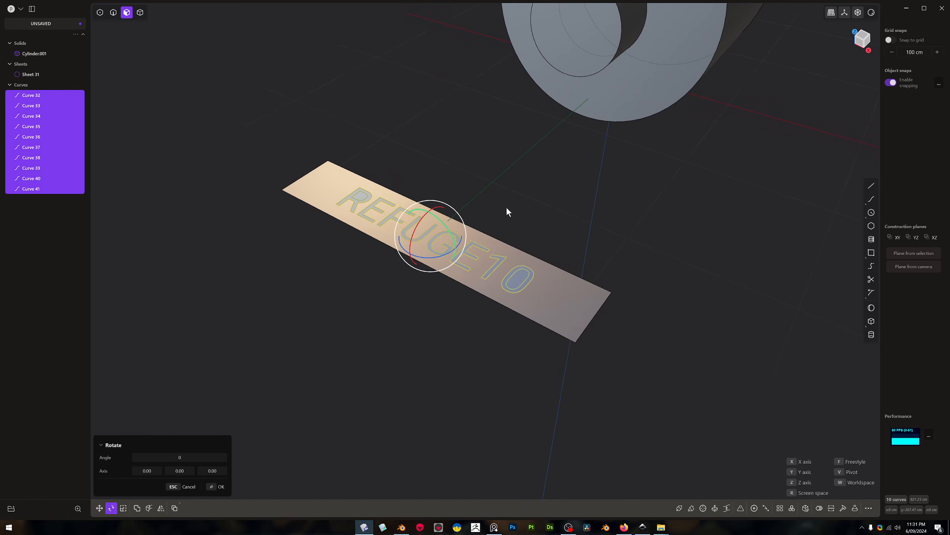
text(x90)
key(Return)
Move the standing text upward along Z relative to the strip
middle_drag(448, 178, 475, 172)
key(g)
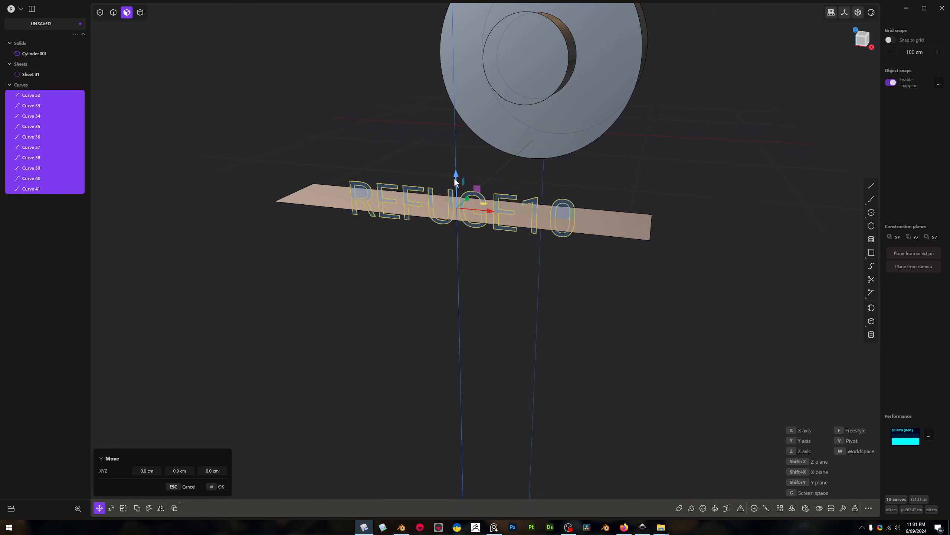
key(z)
click(461, 157)
Scale the text up uniformly until it spans nearly the full length of the strip
middle_drag(477, 162, 542, 207)
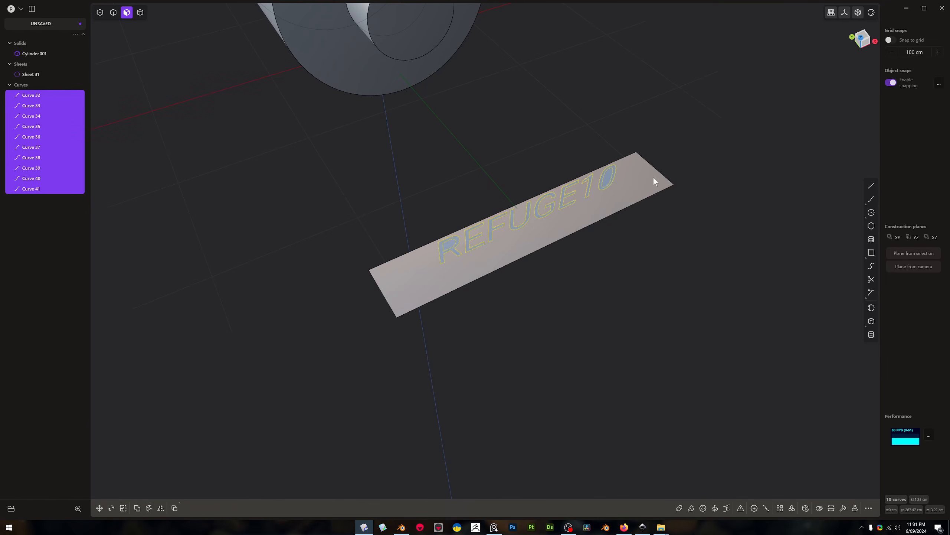
middle_drag(443, 112, 432, 45)
shift+middle_drag(431, 45, 416, 177)
scroll(417, 114, up, 1)
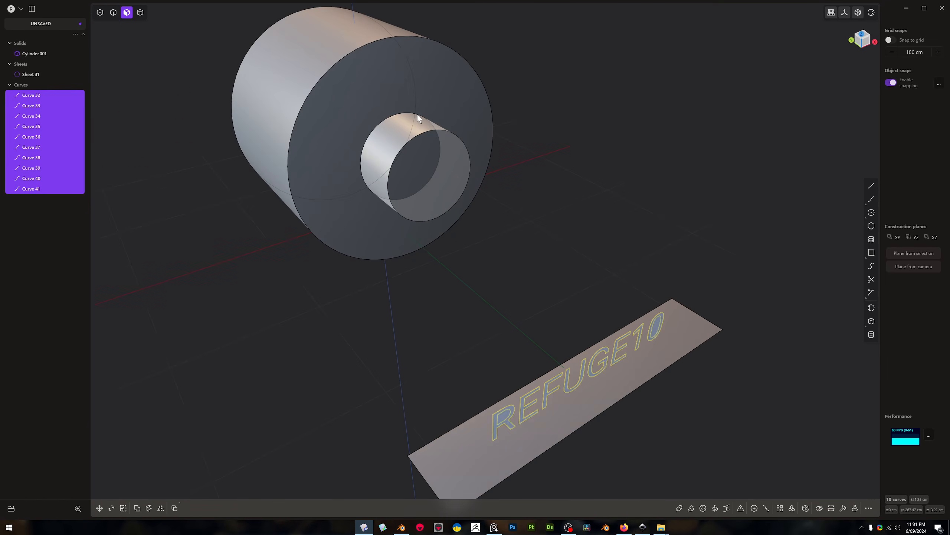
middle_drag(441, 115, 527, 311)
key(s)
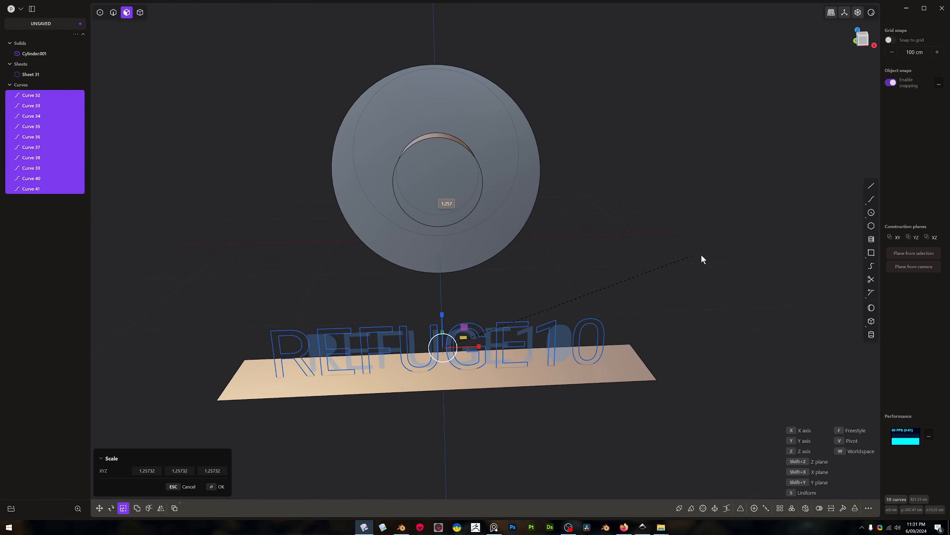
click(739, 253)
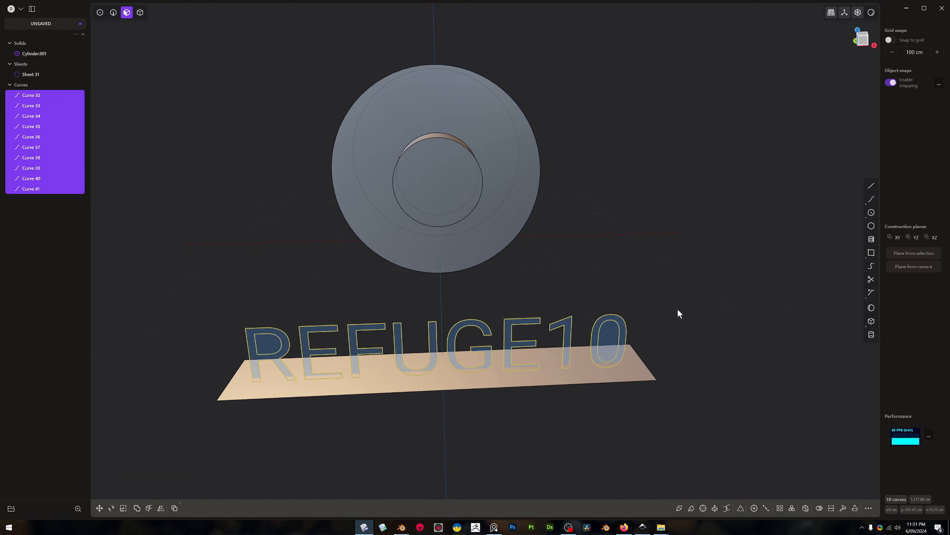
Raise the enlarged text slightly along Z on the strip
key(g)
drag(443, 315, 444, 302)
right_click(445, 303)
middle_drag(446, 303, 447, 320)
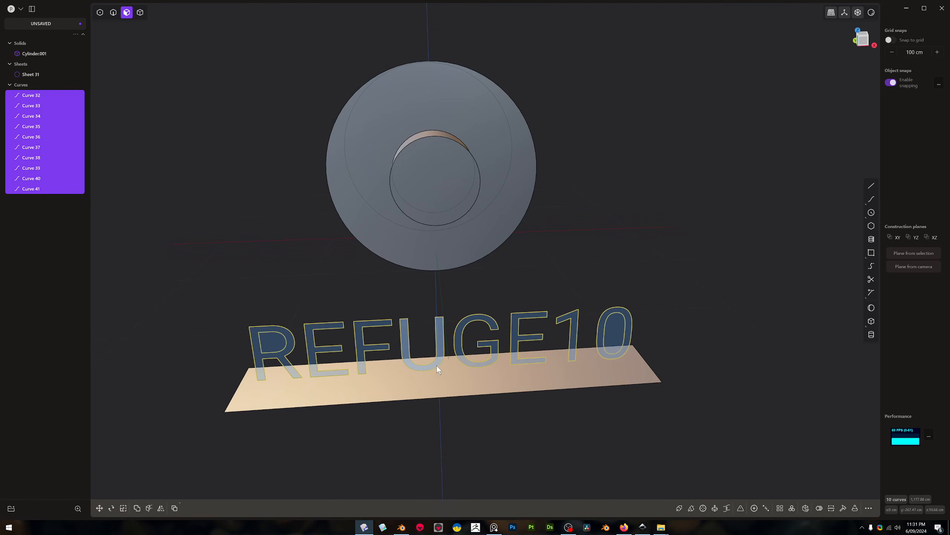
Extrude all the regions of the standing REFUGE10 text into solid letters
key(e)
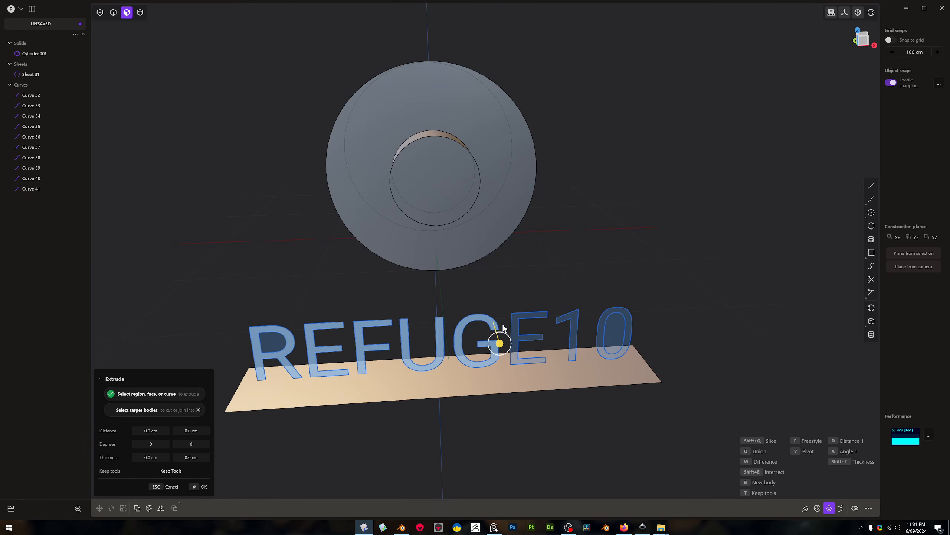
click(575, 322)
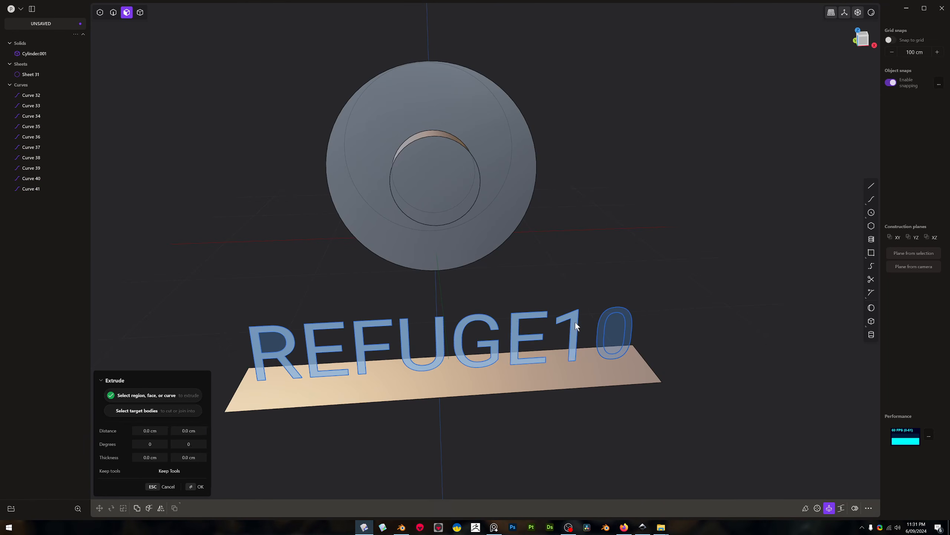
click(602, 321)
drag(617, 339, 612, 332)
key(Return)
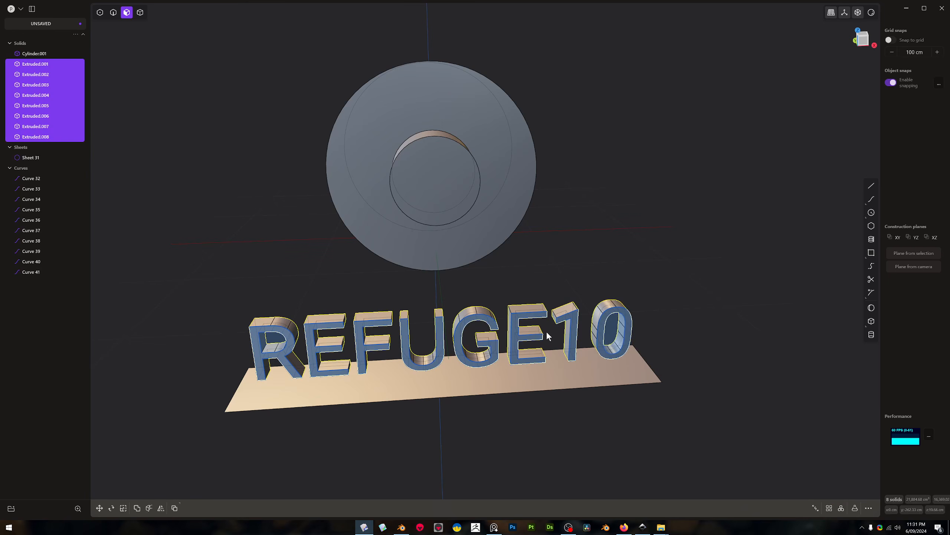
Select all eight extruded REFUGE10 letter solids as whole bodies
middle_drag(523, 331, 536, 331)
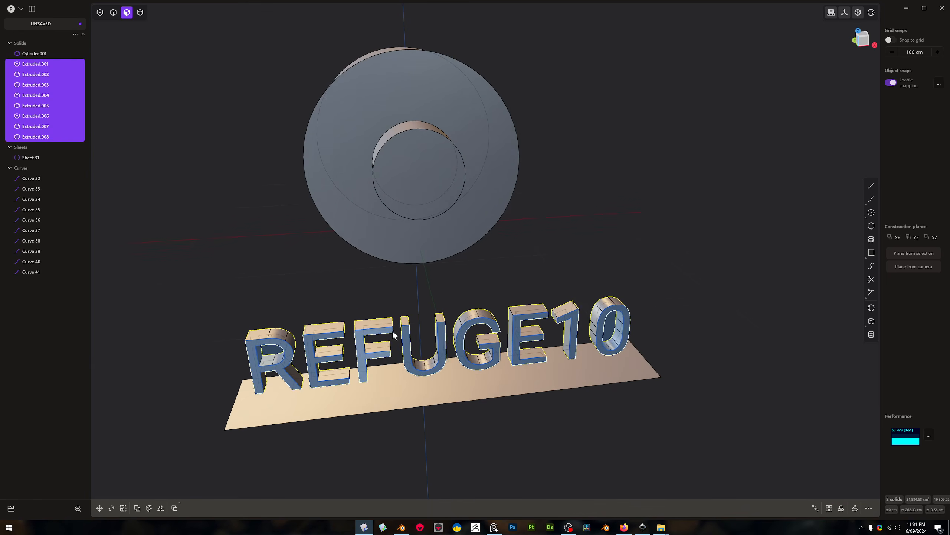
middle_drag(394, 333, 391, 337)
key(4)
key(Escape)
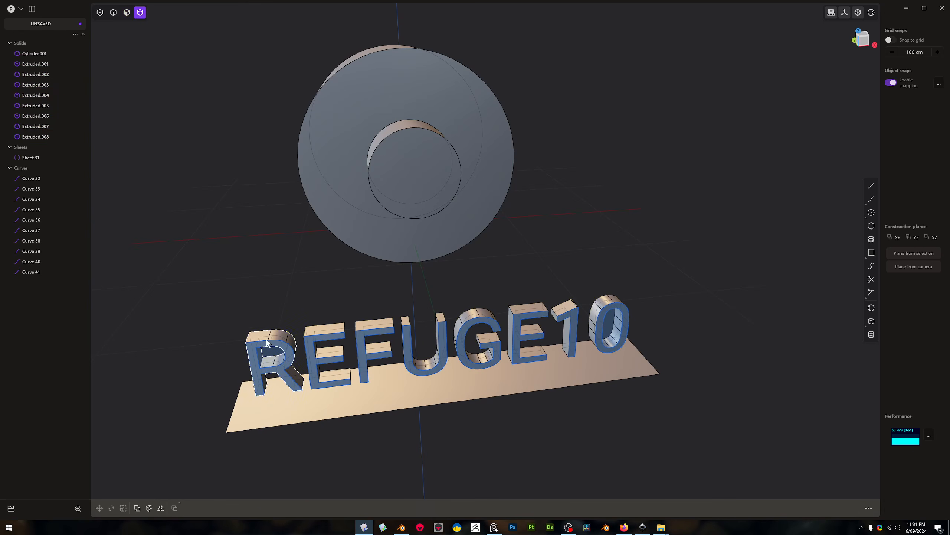
click(268, 344)
shift+click(325, 354)
shift+click(374, 341)
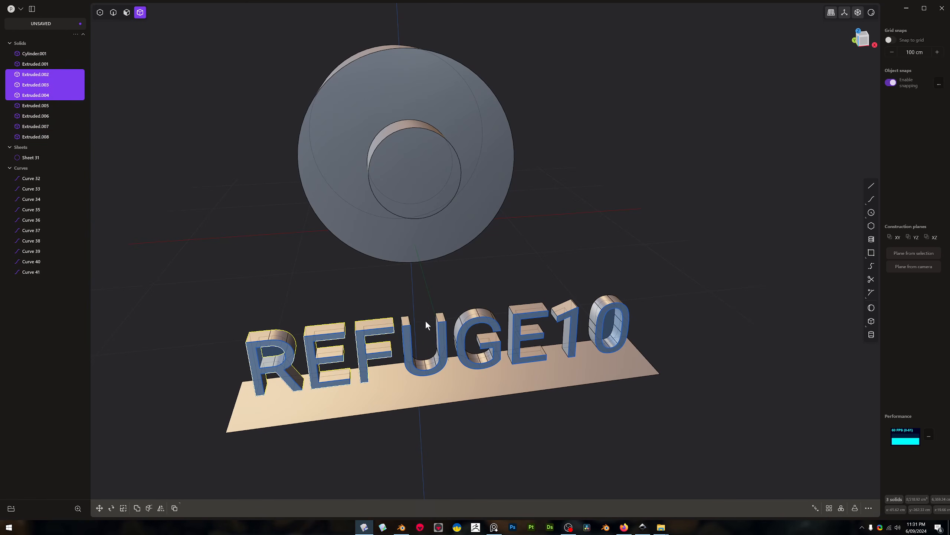
shift+click(413, 320)
shift+click(468, 317)
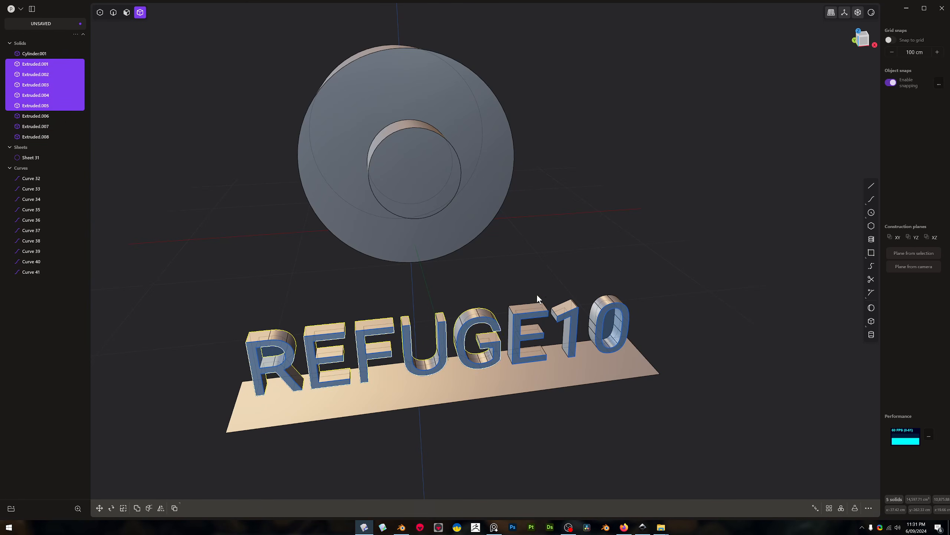
shift+click(534, 304)
shift+click(571, 309)
shift+click(603, 303)
middle_drag(603, 303, 576, 303)
Deform the letters from the flat strip onto the small cylinder's side face, with the Mirror flip enabled
key(f)
text(def)
click(607, 334)
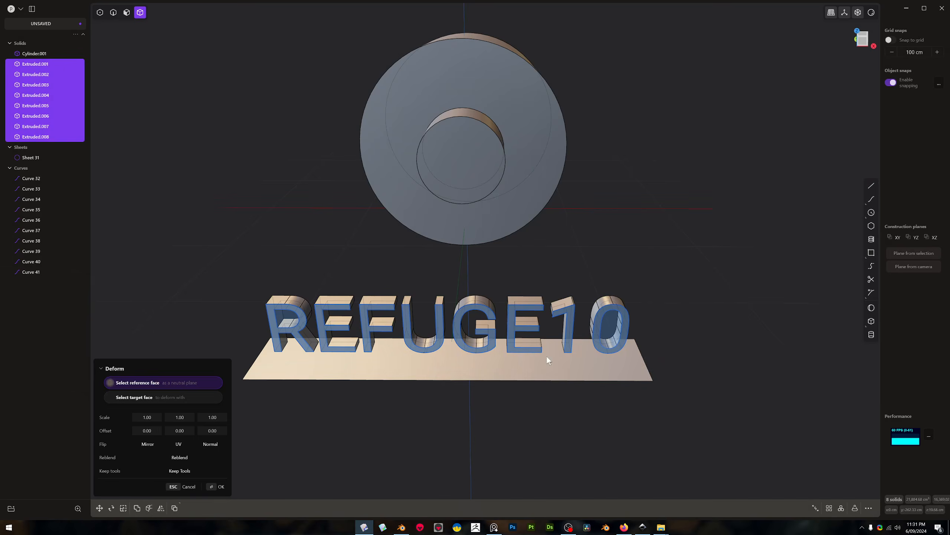
click(536, 362)
middle_drag(495, 126, 438, 223)
click(509, 112)
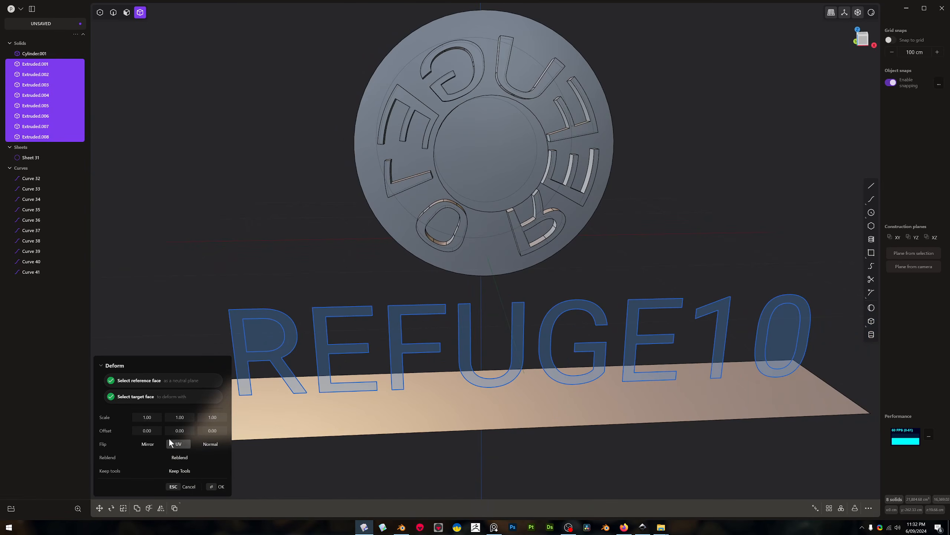
click(148, 444)
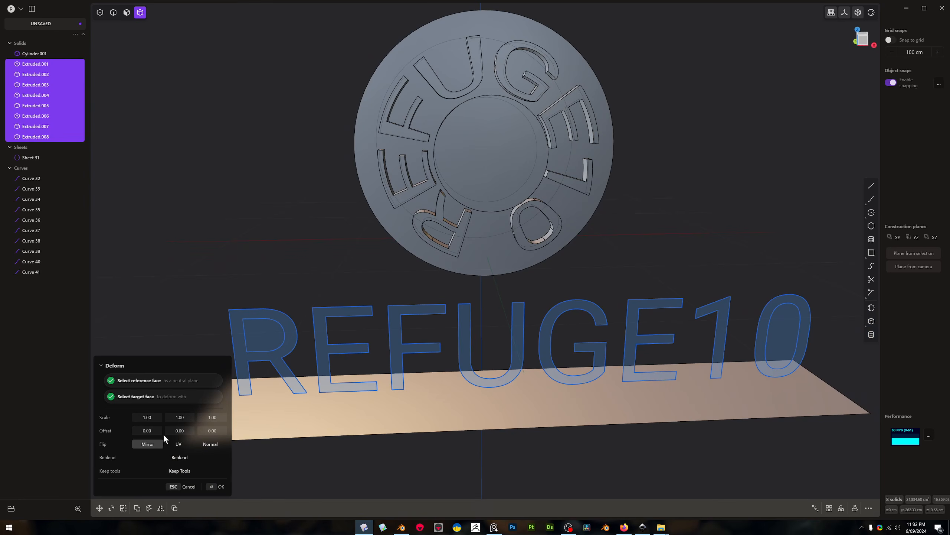
Move the wrapped letters along Y until they sink into the large cylinder's front face
scroll(467, 221, up, 8)
middle_drag(522, 193, 548, 259)
middle_drag(488, 233, 440, 229)
key(g)
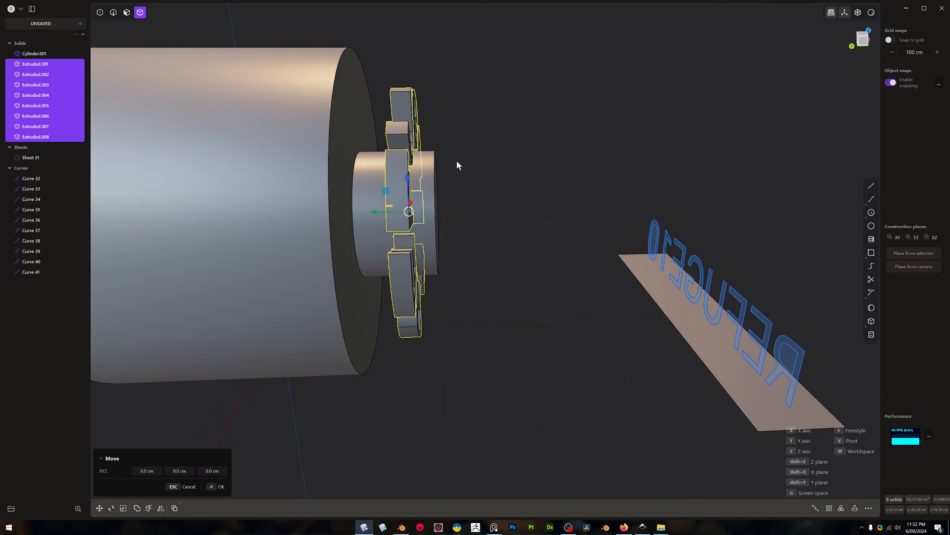
drag(395, 216, 334, 216)
middle_drag(333, 219, 421, 233)
key(Return)
Subtract the wrapped letters from the cylinder body with a Boolean difference
key(q)
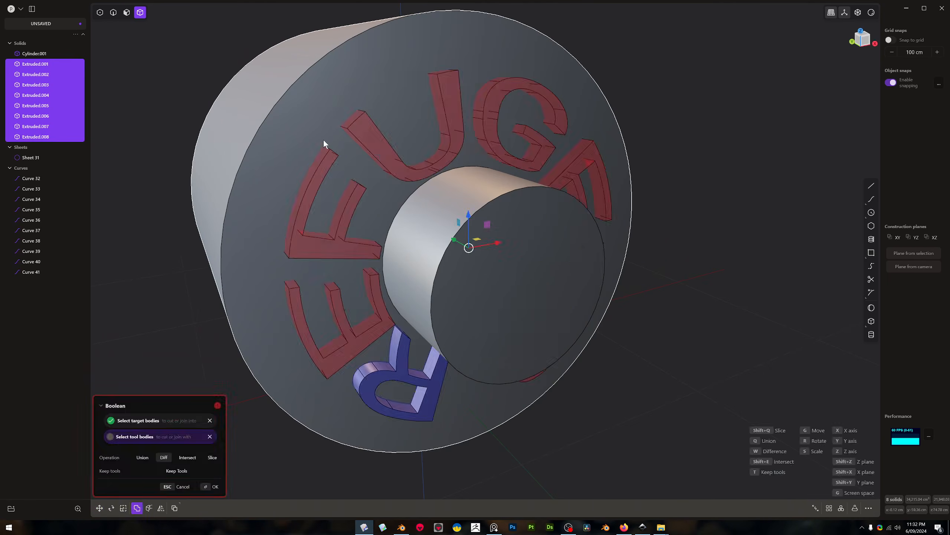
click(310, 124)
key(Return)
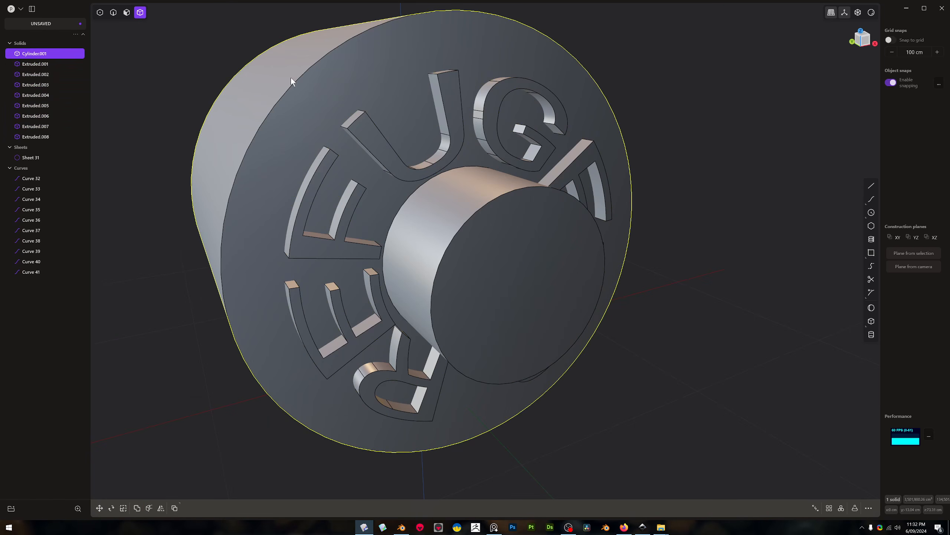
click(309, 90)
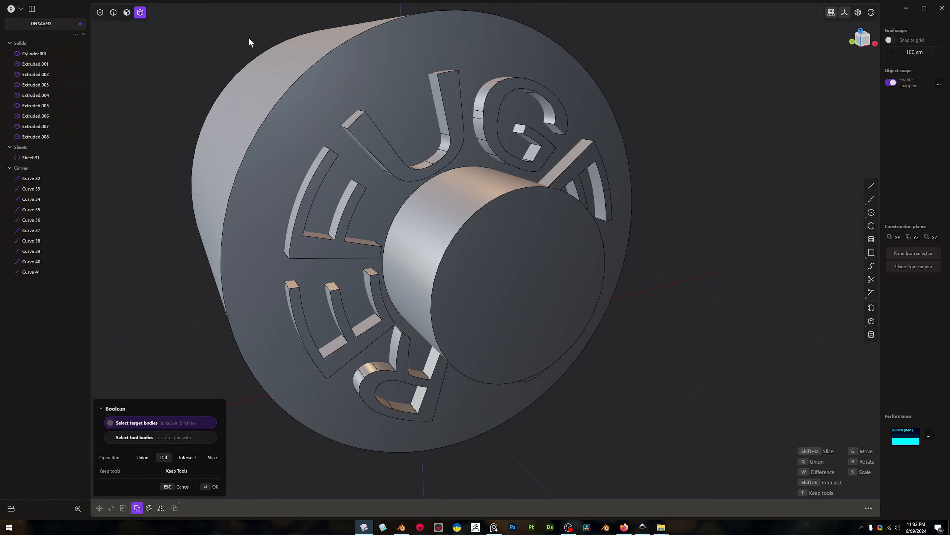
key(Escape)
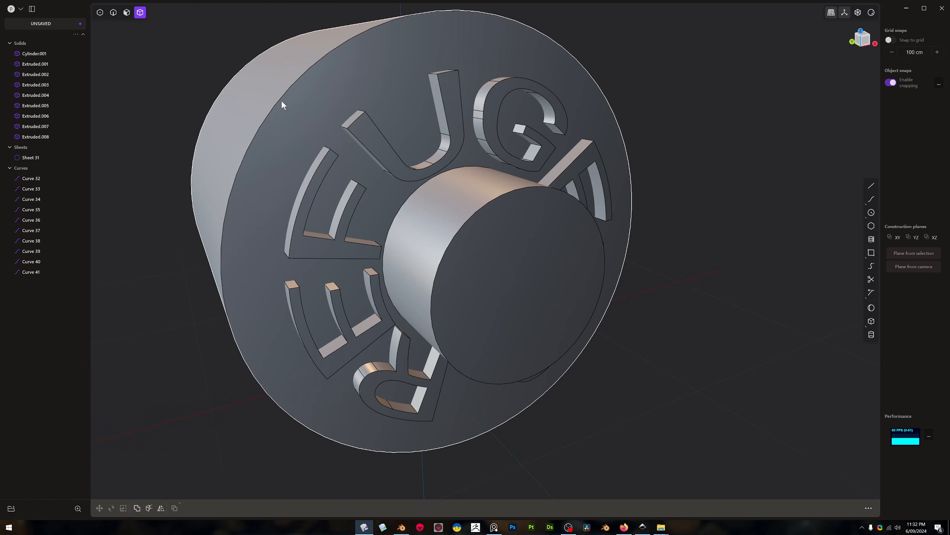
Repeat the Boolean difference on the cylinder, using the leftover letter solids as the tool bodies
drag(250, 60, 611, 454)
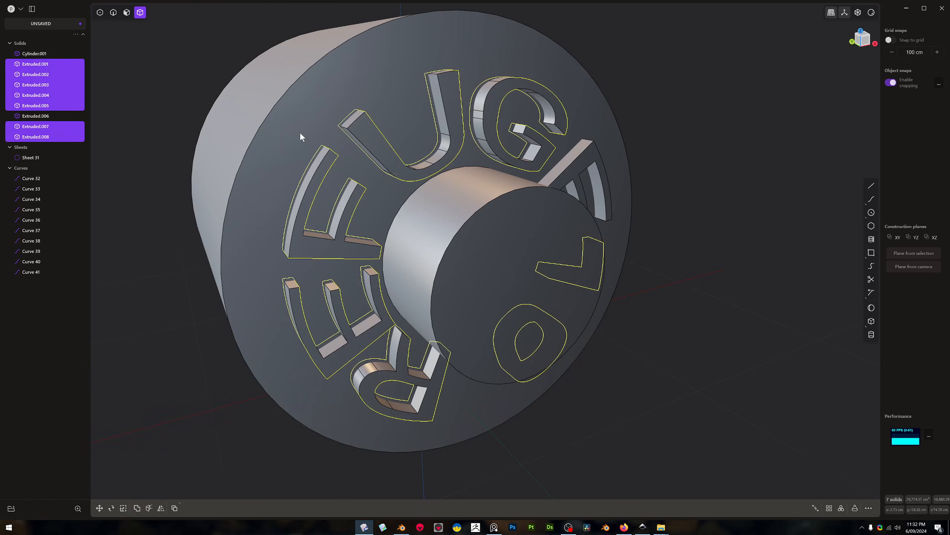
click(300, 133)
key(q)
drag(228, 41, 678, 436)
key(Return)
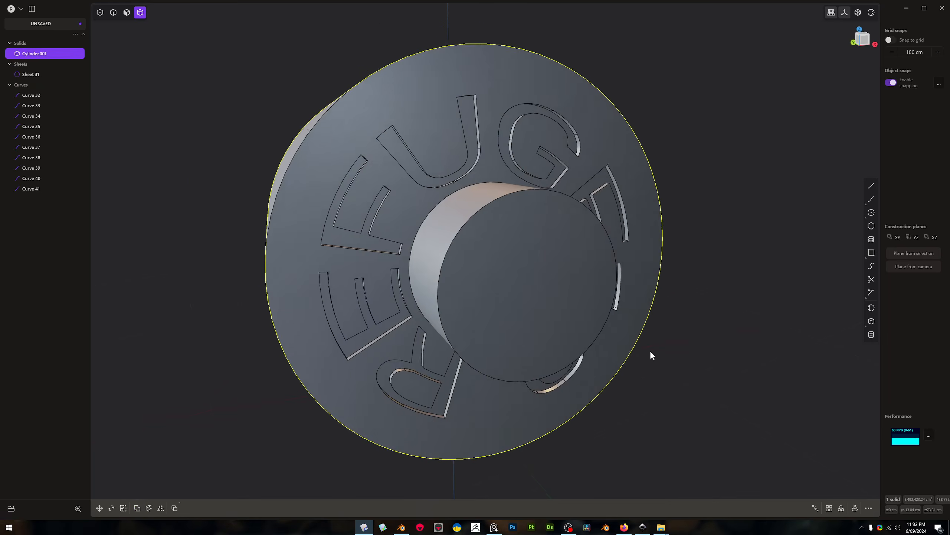
Fillet the corner edges running into the depth of the engraved F by about 2.17 cm
middle_drag(651, 357, 484, 190)
scroll(483, 165, up, 5)
middle_drag(443, 260, 380, 281)
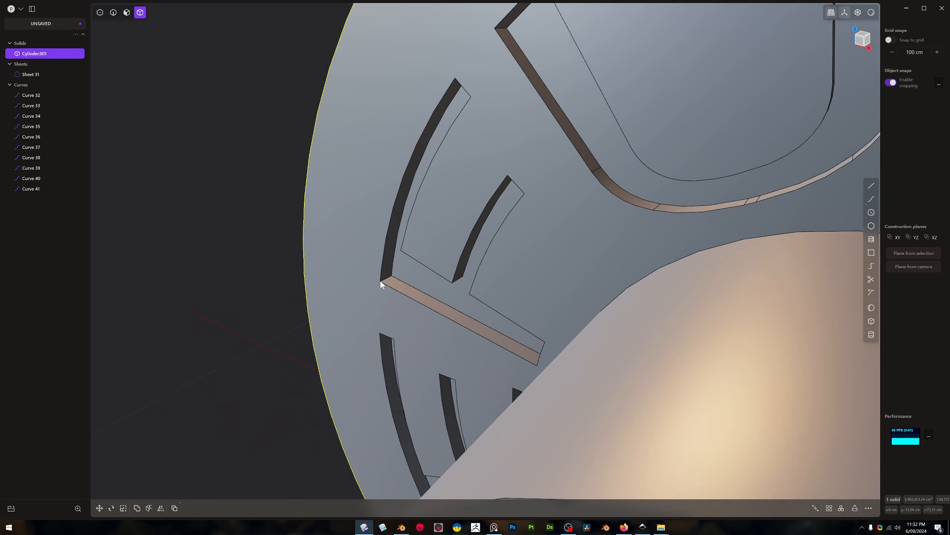
alt+click(391, 275)
key(b)
mouse_move(460, 274)
mouse_down()
mouse_move(466, 269)
mouse_move(463, 279)
mouse_up()
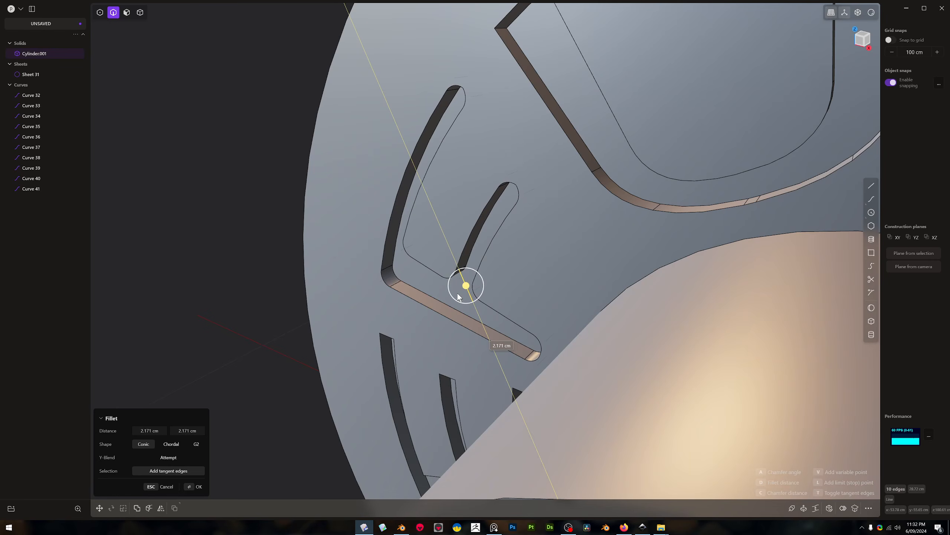
key(Return)
click(418, 144)
key(b)
drag(418, 144, 420, 150)
key(Return)
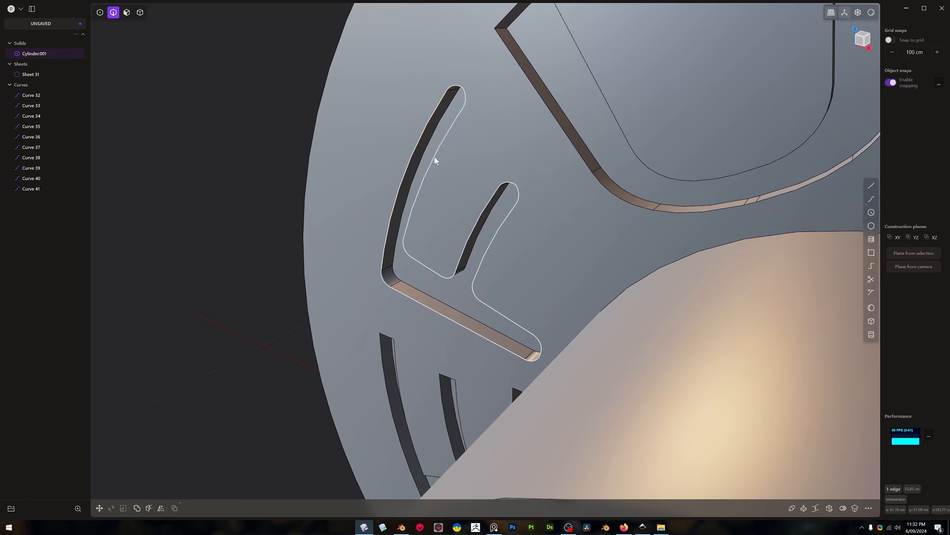
click(435, 157)
key(b)
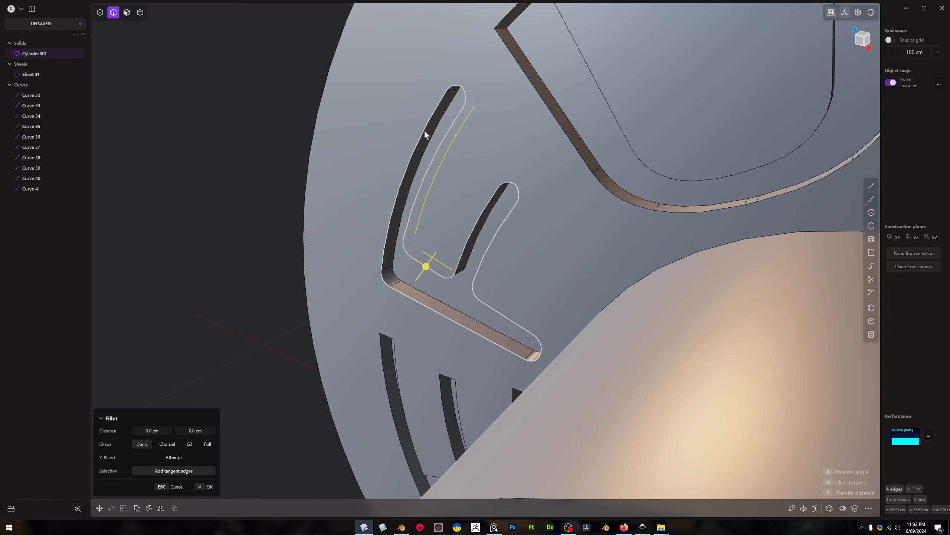
drag(425, 266, 427, 264)
key(Escape)
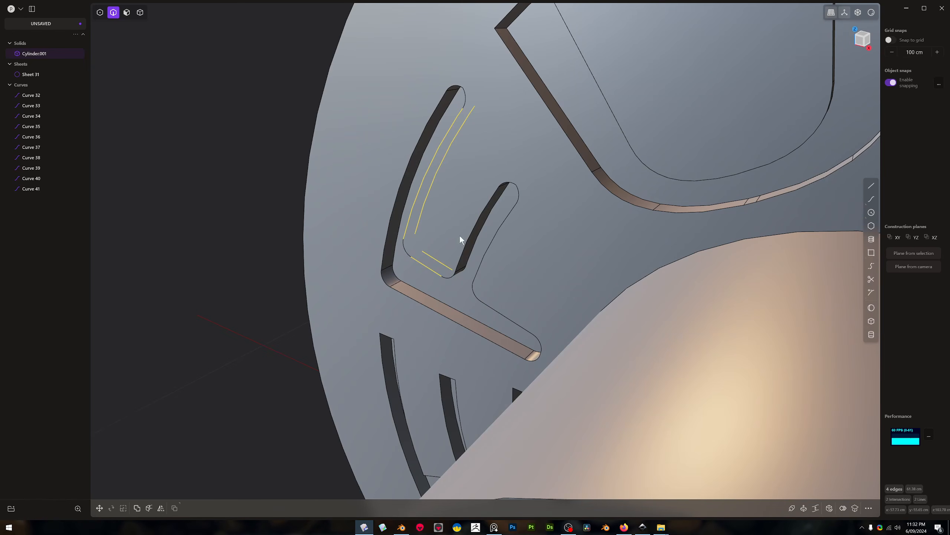
click(507, 185)
key(b)
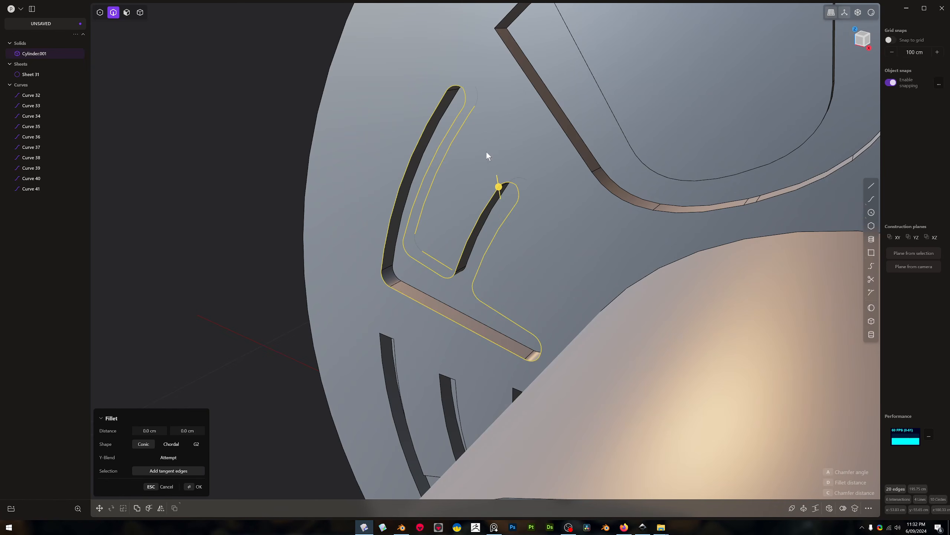
key(Escape)
Apply a small fillet to the outline edges of the engraved F
double_click(500, 185)
key(b)
drag(500, 187, 501, 188)
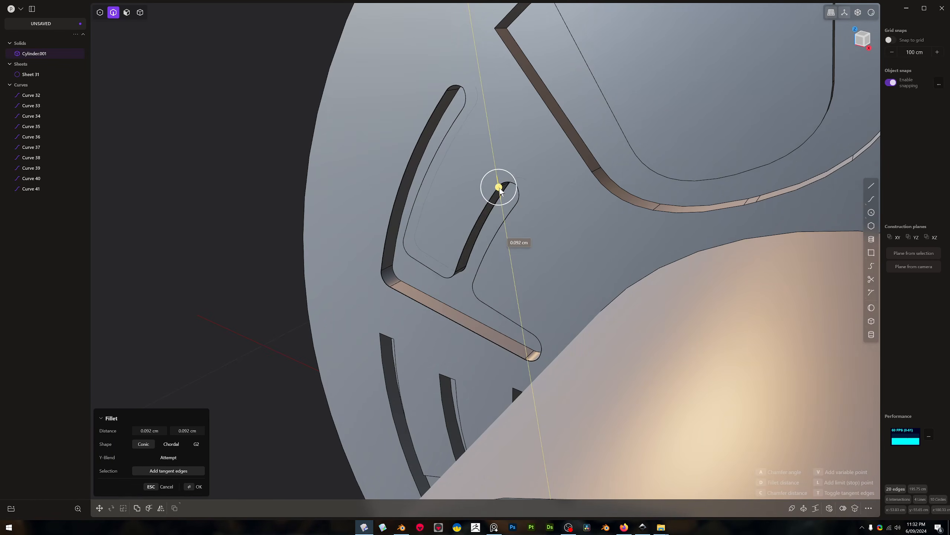
key(Return)
Examine the filleted F engraving in the reflective display mode and return to the standard shaded display
scroll(447, 270, down, 4)
mouse_move(447, 270)
middle_down()
mouse_move(533, 225)
mouse_move(562, 227)
mouse_move(473, 196)
mouse_move(463, 240)
middle_up()
scroll(533, 225, down, 4)
scroll(460, 257, up, 6)
key(shift+z)
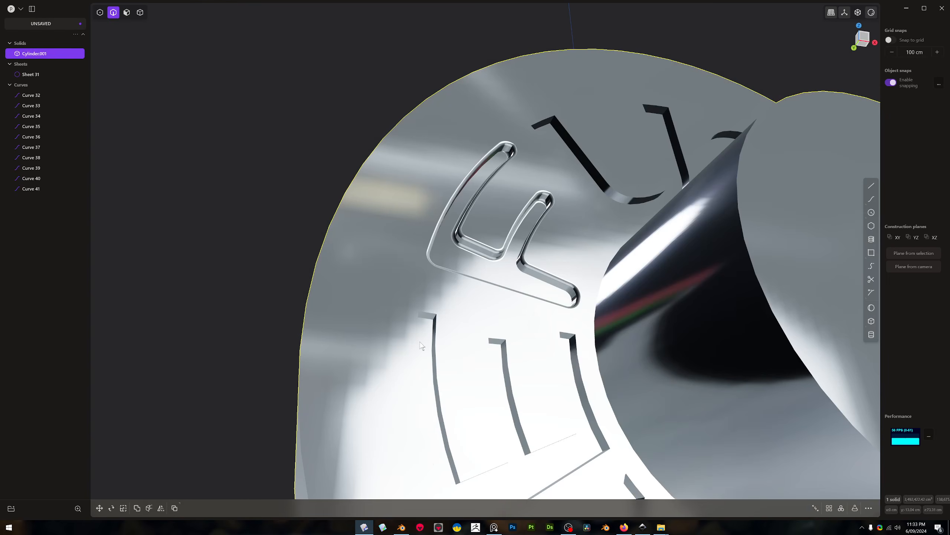
key(z)
mouse_move(353, 388)
middle_down()
mouse_move(407, 332)
mouse_move(407, 287)
mouse_move(421, 259)
mouse_move(413, 234)
middle_up()
key(z)
Fillet the twelve corner edges running into the depth of the engraved E beside the F by about 1.32 cm
scroll(423, 331, up, 6)
alt+click(411, 276)
key(b)
scroll(418, 281, down, 5)
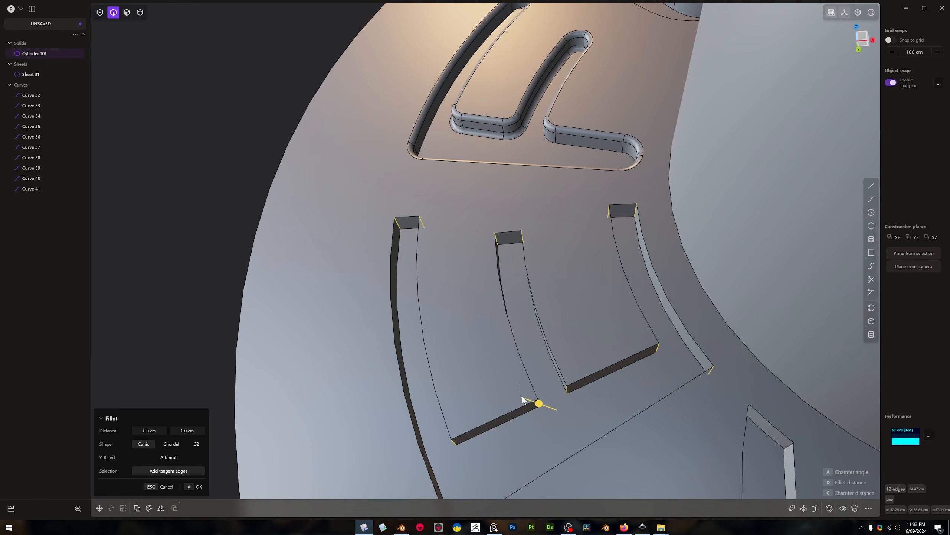
drag(538, 403, 548, 403)
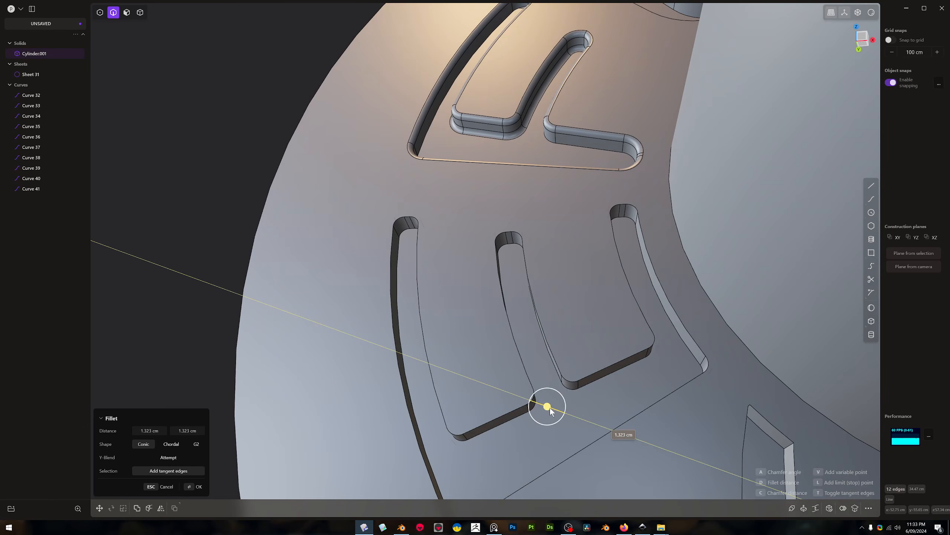
key(Return)
Apply a small fillet to the outline edges of the engraved E beside the F
click(554, 354)
key(b)
drag(552, 356, 550, 358)
scroll(557, 128, down, 3)
middle_drag(557, 127, 527, 237)
key(Return)
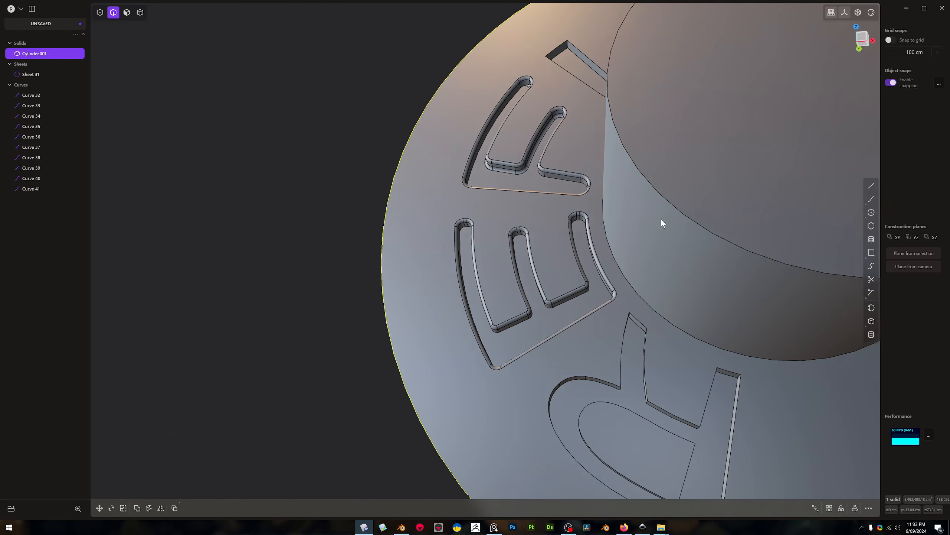
Offset the end face of the central boss inward to shorten it
scroll(714, 197, down, 3)
key(3)
click(732, 158)
drag(743, 133, 717, 204)
right_click(718, 205)
Fillet the circular outer edge of the shortened central boss
key(2)
click(683, 268)
mouse_move(683, 267)
mouse_down()
mouse_move(687, 261)
mouse_move(678, 277)
mouse_up()
scroll(678, 276, down, 5)
middle_drag(678, 277, 656, 322)
right_click(655, 319)
scroll(597, 167, up, 8)
scroll(668, 212, up, 1)
shift+middle_drag(668, 212, 502, 270)
scroll(640, 127, down, 3)
drag(268, 350, 699, 517)
key(e)
middle_drag(513, 442, 612, 337)
scroll(638, 334, up, 1)
scroll(603, 331, down, 4)
middle_drag(528, 318, 544, 323)
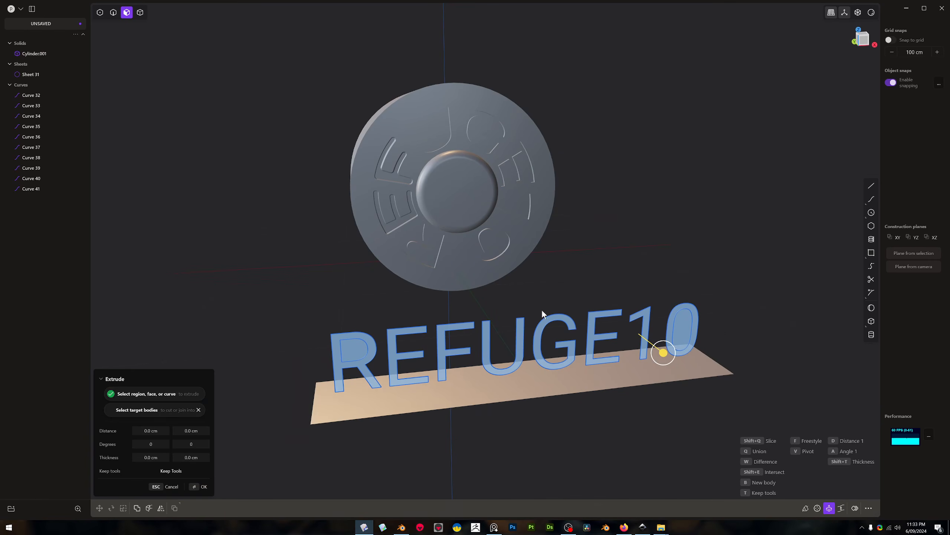
Scale the flat strip face up until it extends far beyond the REFUGE10 text in every direction
click(544, 372)
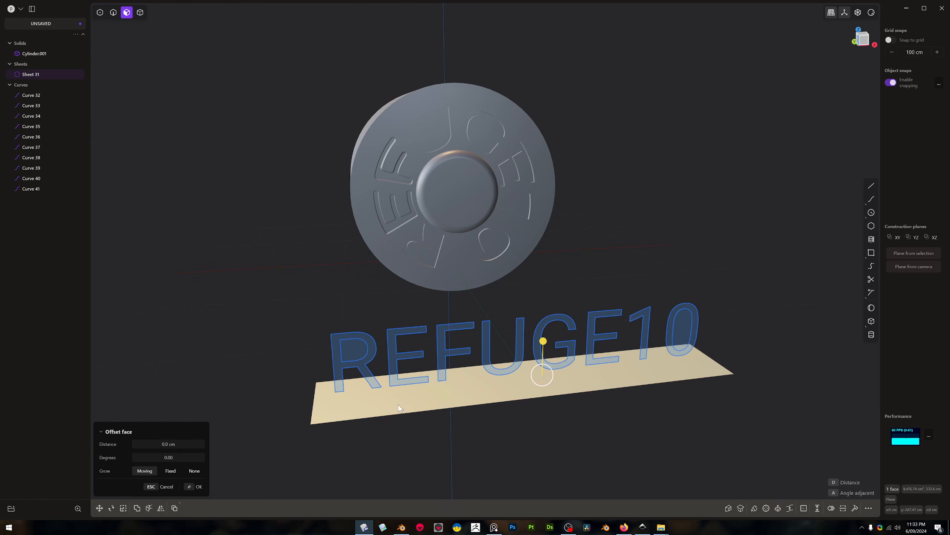
middle_drag(522, 372, 525, 395)
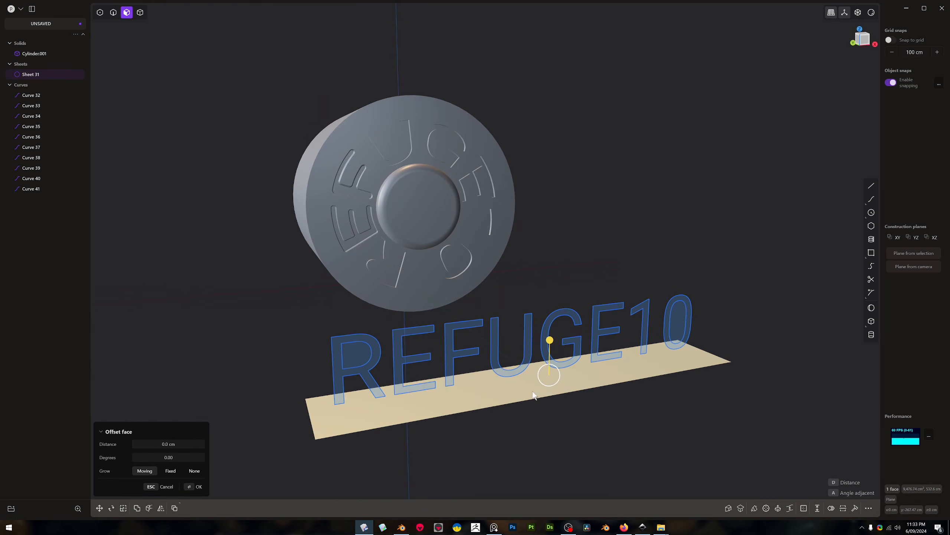
key(s)
click(617, 369)
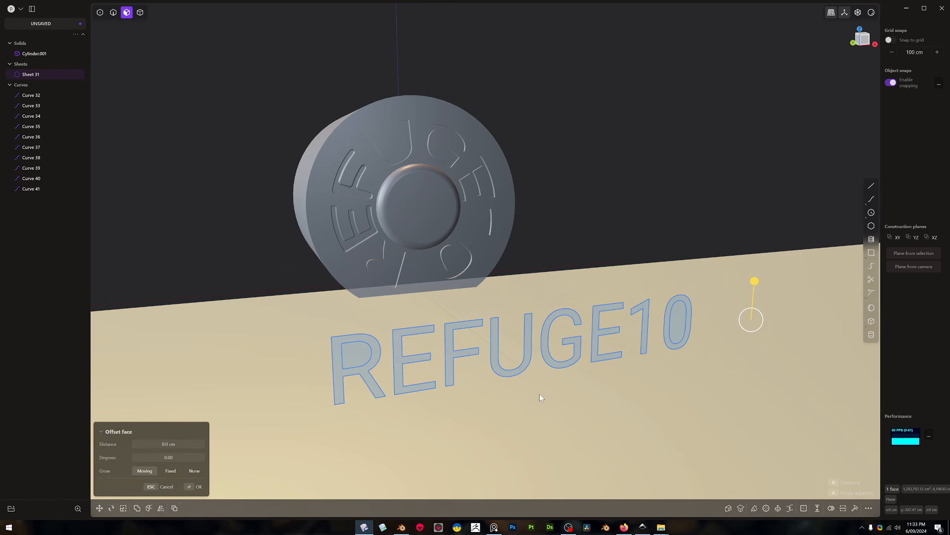
Deform all the REFUGE10 outline curves using the enlarged flat sheet as the reference face and the central boss's outer face as the target
middle_drag(562, 402, 539, 367)
key(2)
click(531, 363)
drag(298, 263, 803, 386)
middle_drag(605, 354, 744, 77)
middle_drag(638, 13, 669, 53)
drag(640, 30, 774, 243)
middle_drag(740, 202, 722, 195)
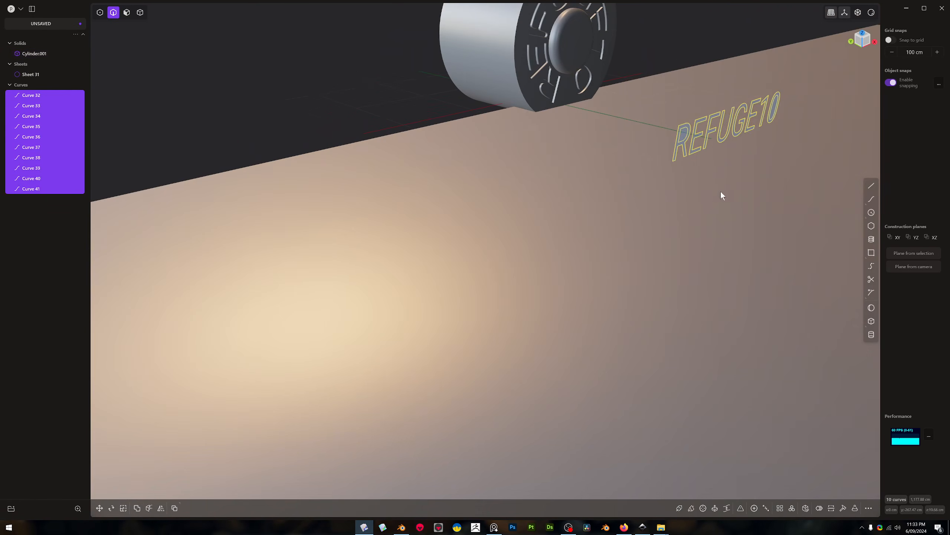
right_click(718, 188)
text(def)
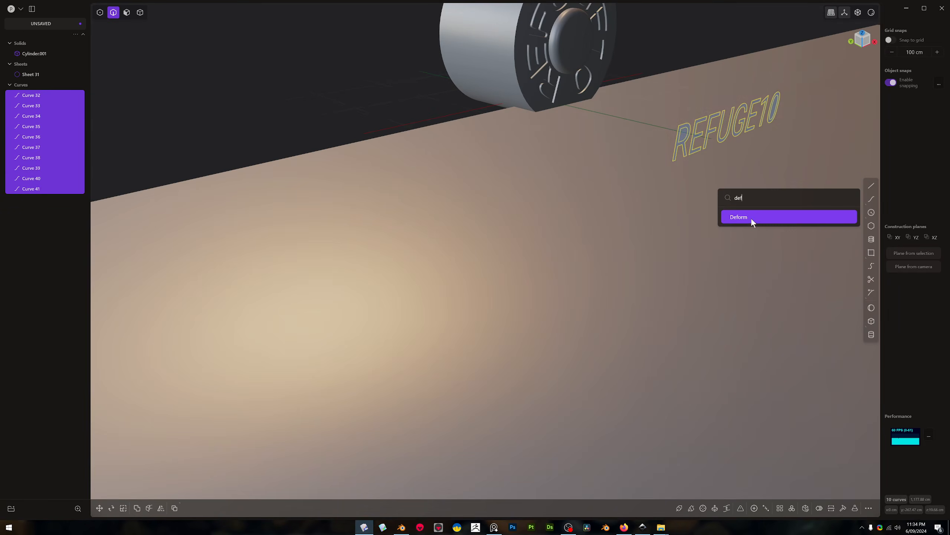
click(750, 215)
click(712, 194)
middle_drag(525, 67, 513, 55)
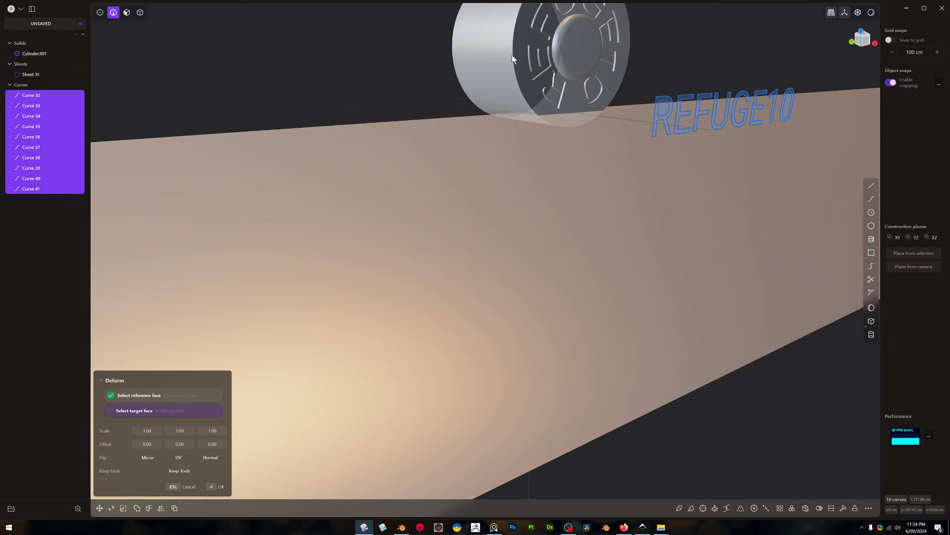
click(557, 42)
middle_drag(584, 34, 543, 130)
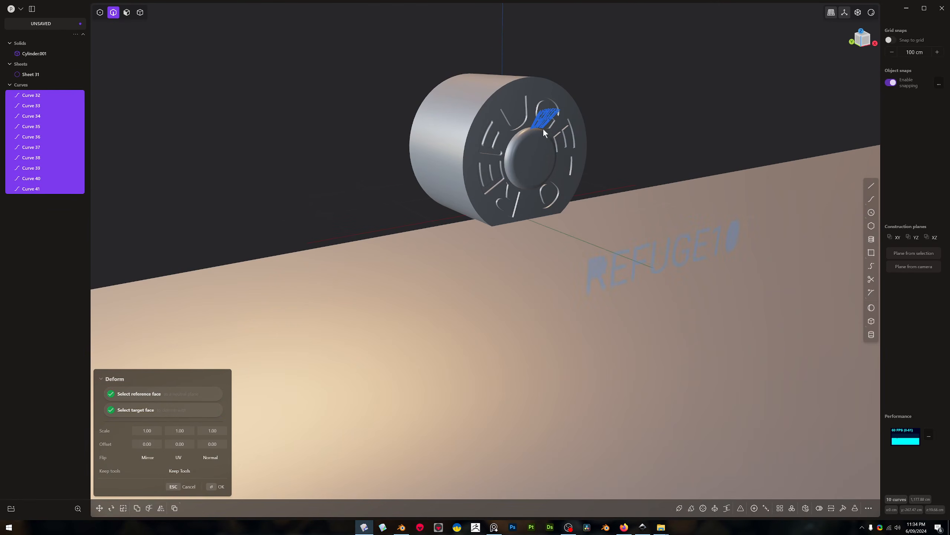
Mirror the deformed REFUGE10 curves around the boss and examine the wrapped lettering at close range
scroll(572, 211, up, 5)
middle_drag(572, 212, 518, 125)
click(147, 457)
middle_drag(418, 302, 668, 288)
scroll(501, 148, up, 3)
scroll(500, 148, down, 6)
scroll(666, 279, down, 8)
middle_drag(704, 248, 648, 279)
scroll(654, 265, up, 1)
scroll(681, 202, down, 2)
scroll(681, 203, up, 8)
scroll(696, 170, up, 4)
middle_drag(696, 171, 675, 135)
scroll(621, 256, down, 4)
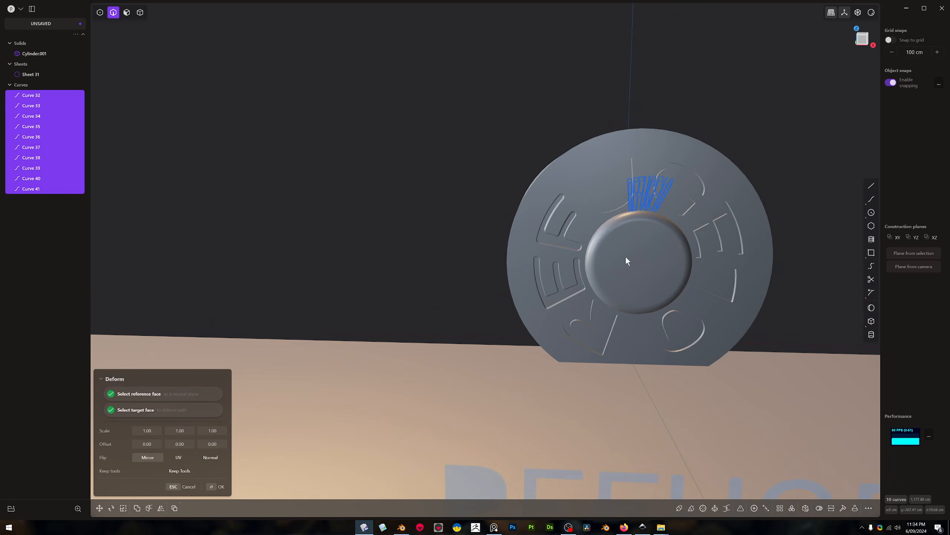
key(Return)
scroll(632, 253, down, 5)
middle_drag(630, 264, 629, 338)
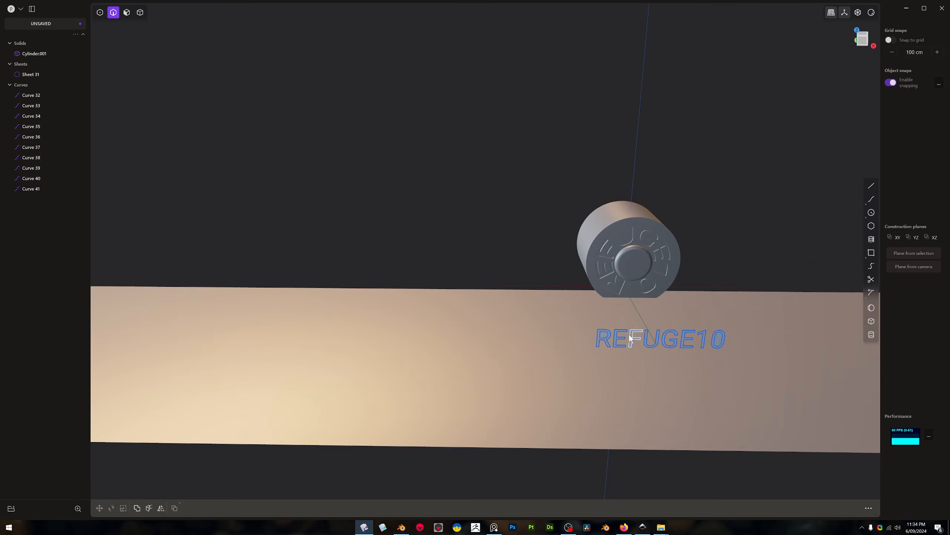
Delete the enlarged reference sheet and all the REFUGE10 curves
key(4)
click(532, 319)
key(Delete)
middle_drag(556, 306, 568, 326)
key(2)
drag(585, 317, 748, 371)
key(Delete)
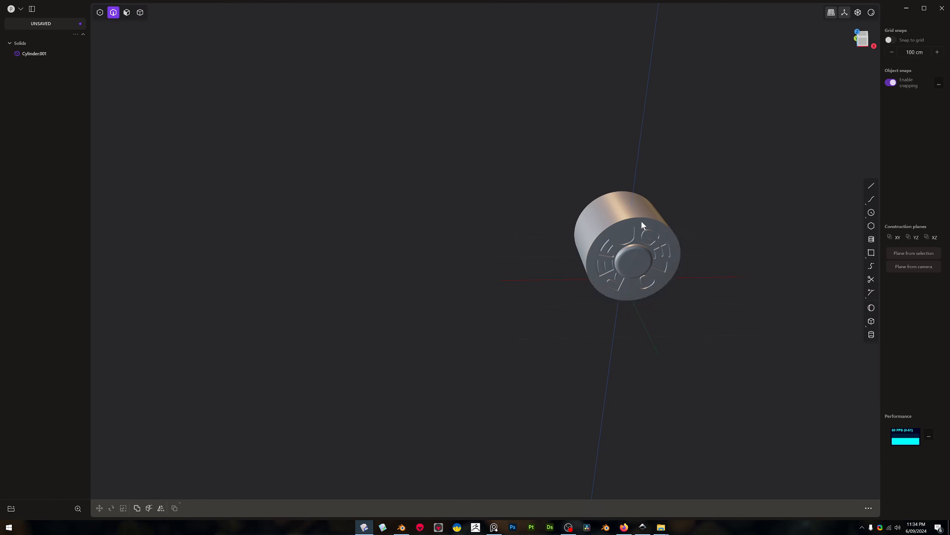
Delete the engraved cylinder solid to leave the scene empty
click(641, 220)
key(4)
key(Escape)
click(623, 211)
key(Delete)
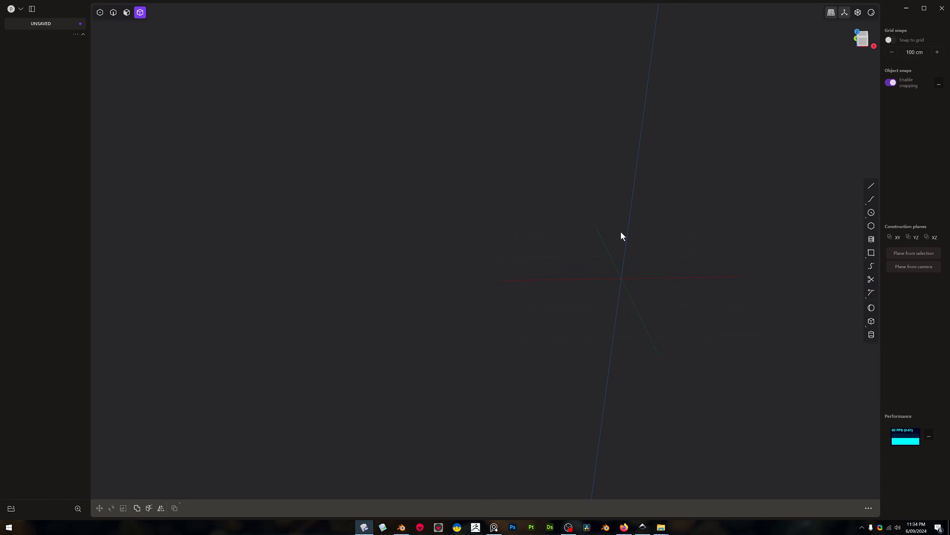
Close the running Inkscape window, then switch to a freshly launched Inkscape with a new blank document
right_click(644, 527)
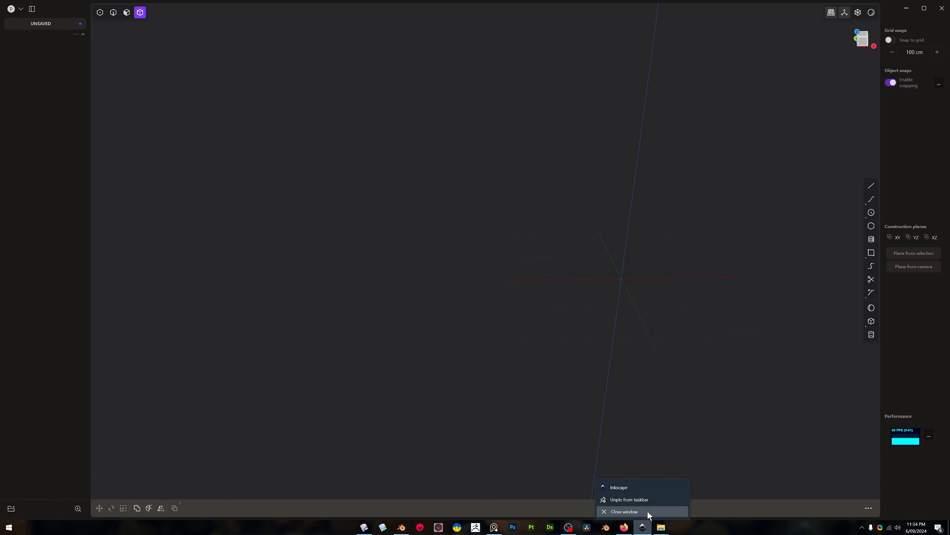
click(647, 511)
middle_drag(638, 388, 648, 315)
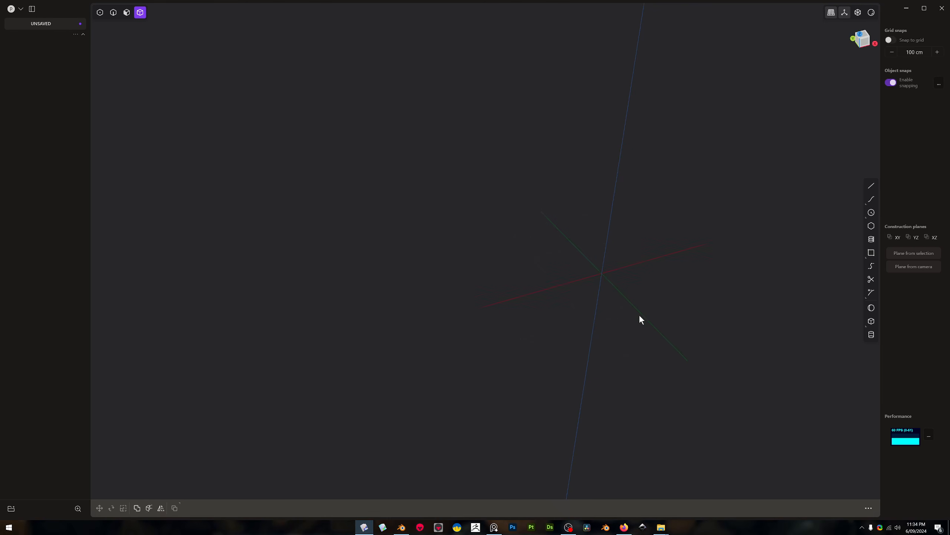
middle_drag(582, 244, 616, 276)
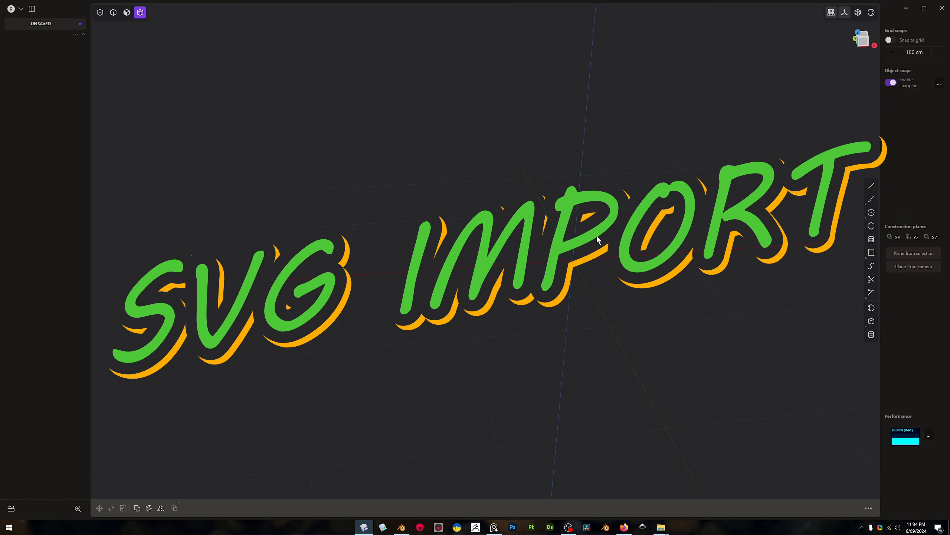
middle_drag(574, 238, 548, 253)
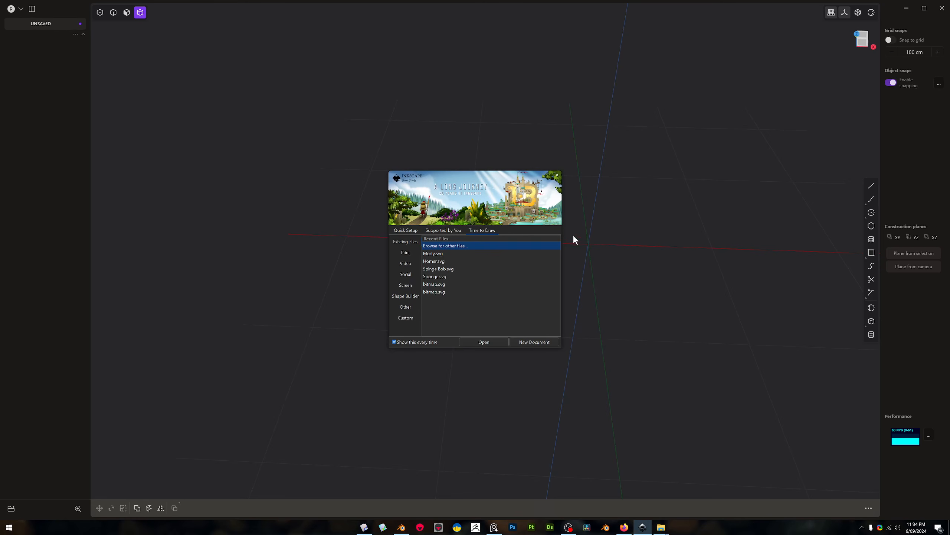
click(533, 342)
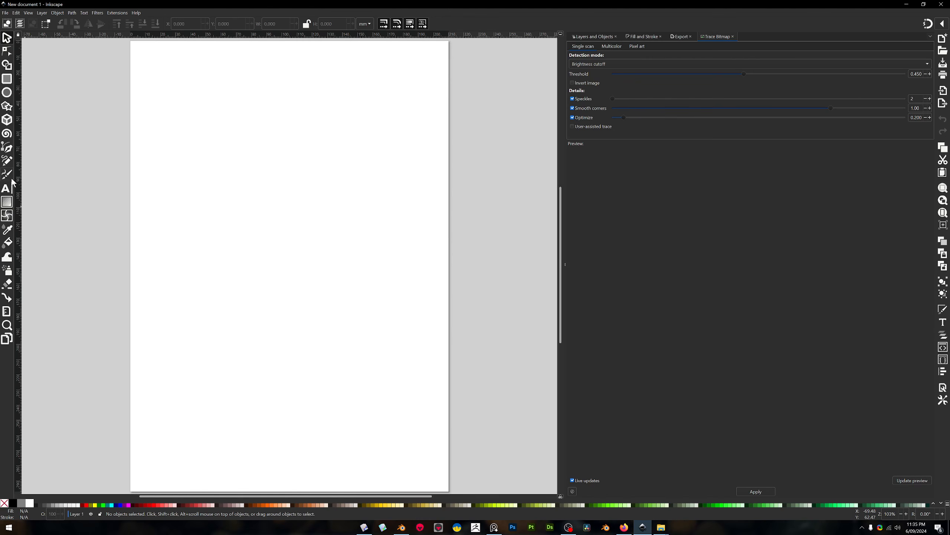
Try the Pen tool by drawing a closed six-point straight-sided shape on the upper part of the page, then undo it
click(10, 151)
click(175, 134)
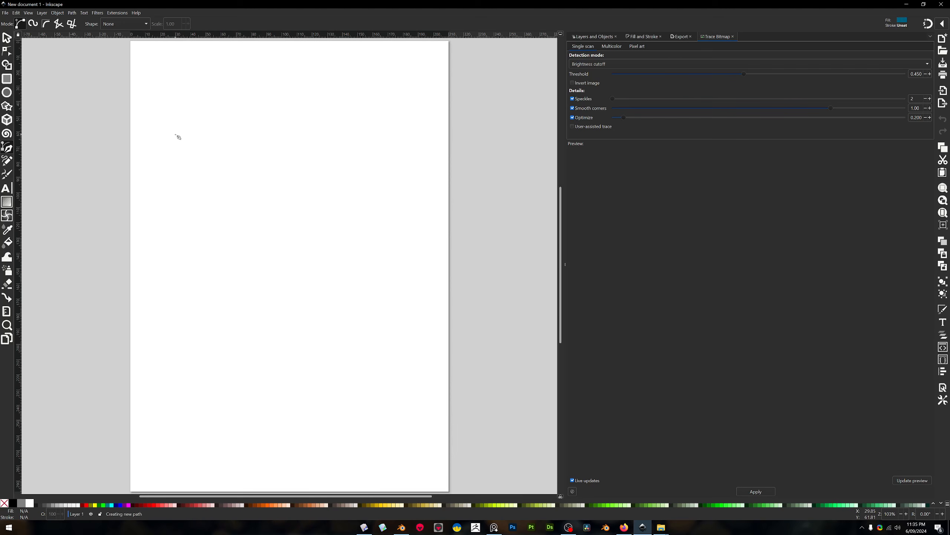
click(217, 198)
click(285, 173)
click(311, 115)
click(214, 132)
double_click(180, 127)
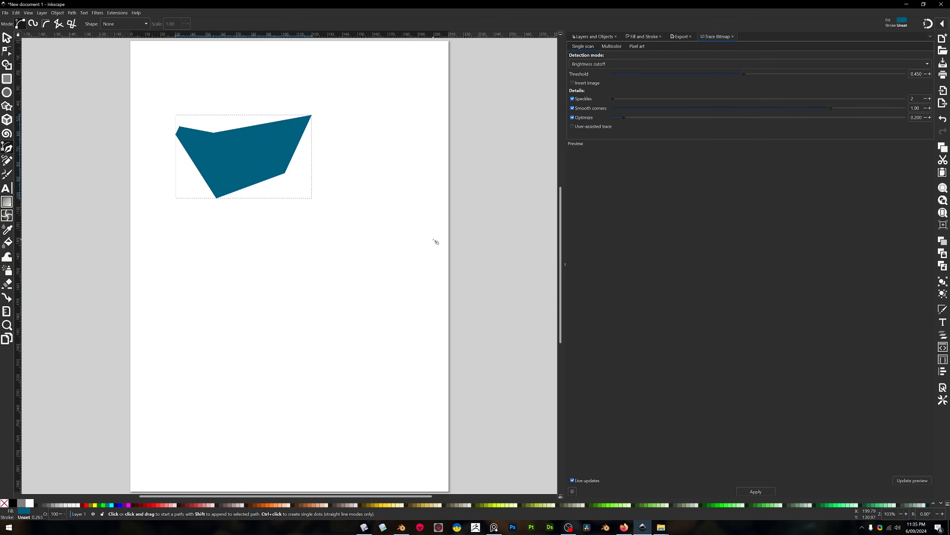
key(ctrl+z)
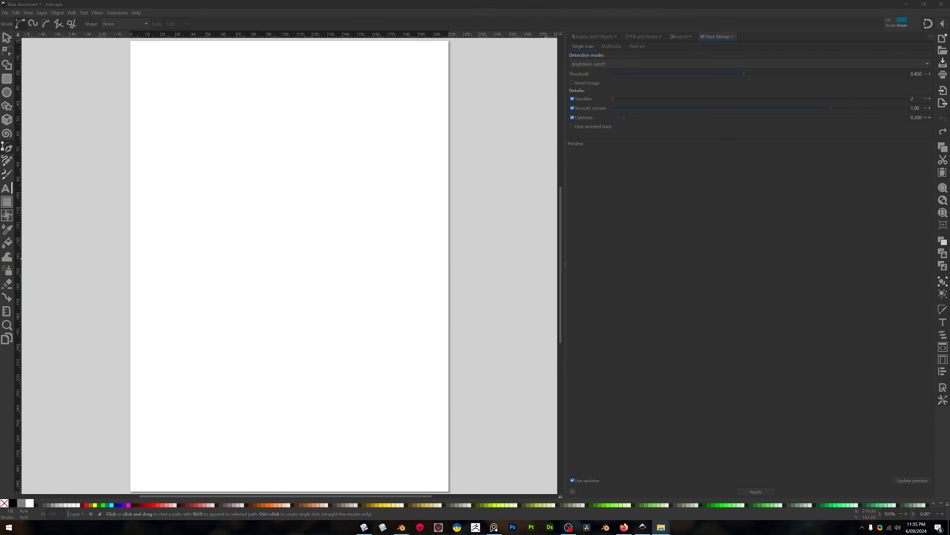
Import the Homer JPEG into the document as an embedded image with DPI from file and rendering mode None (auto)
mouse_move(708, 279)
mouse_down()
mouse_move(334, 266)
mouse_move(308, 237)
mouse_up()
drag(308, 237, 310, 236)
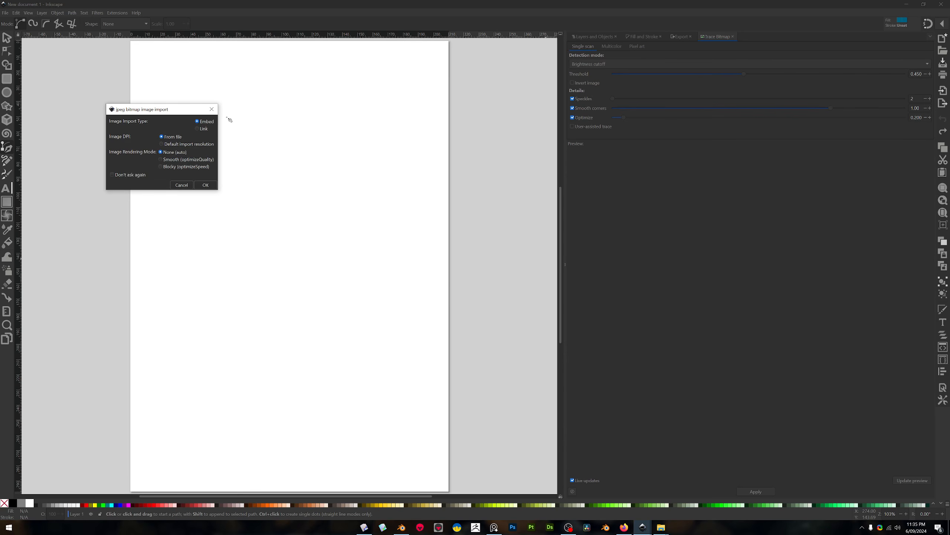
click(210, 186)
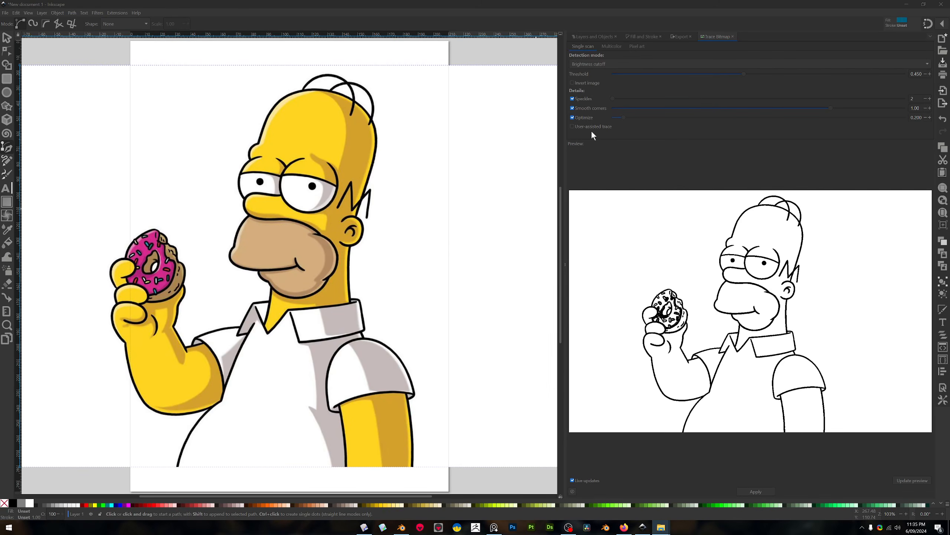
Scale the imported Homer image down about its centre to about 225 by 155 mm
scroll(427, 225, down, 5)
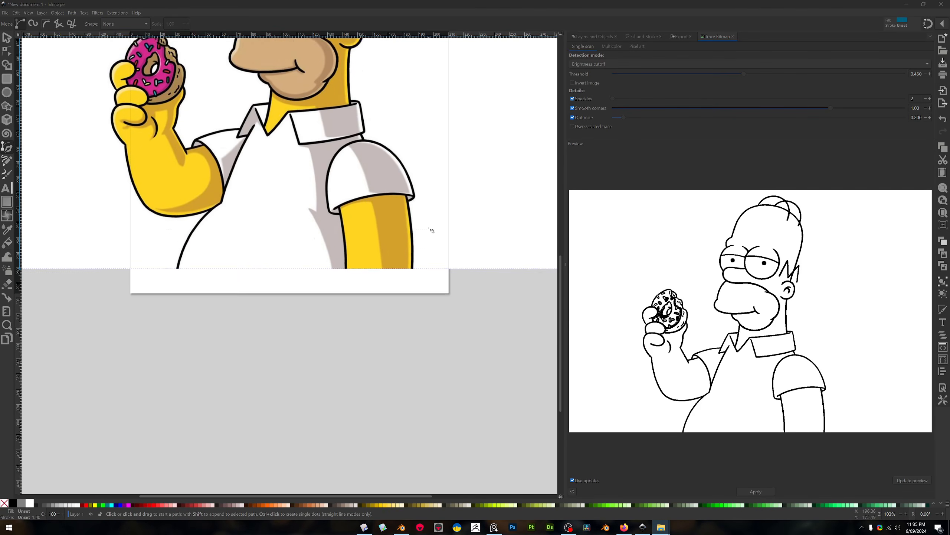
scroll(427, 214, up, 5)
ctrl+scroll(427, 209, down, 3)
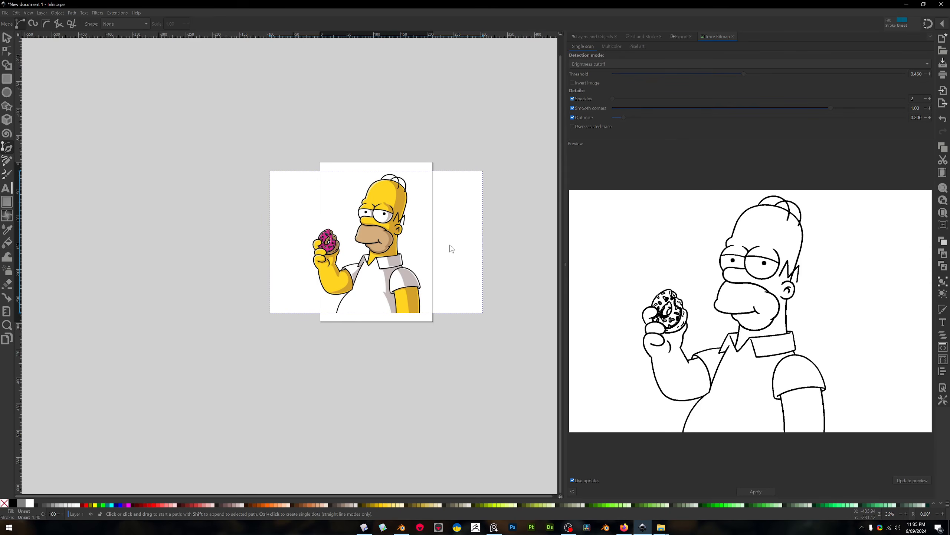
key(s)
click(484, 171)
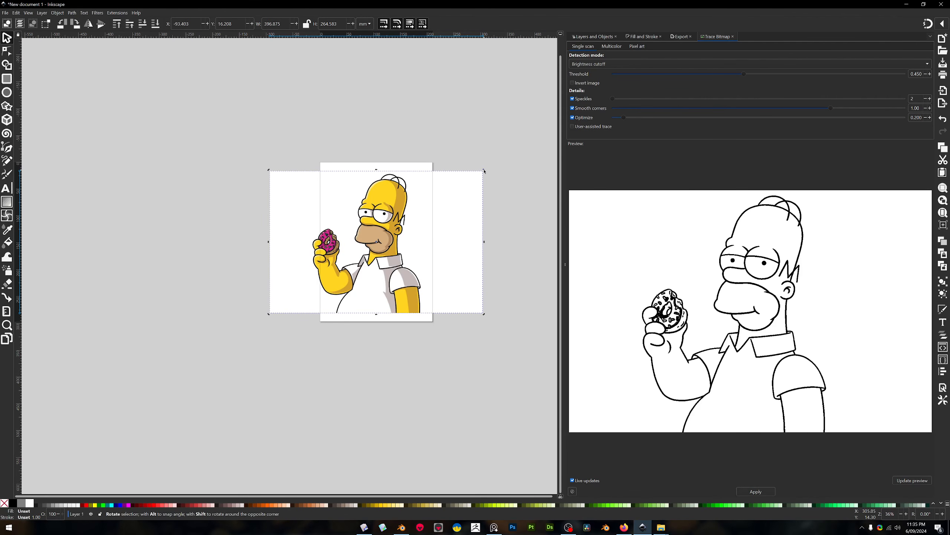
drag(484, 171, 437, 200)
key(ctrl+z)
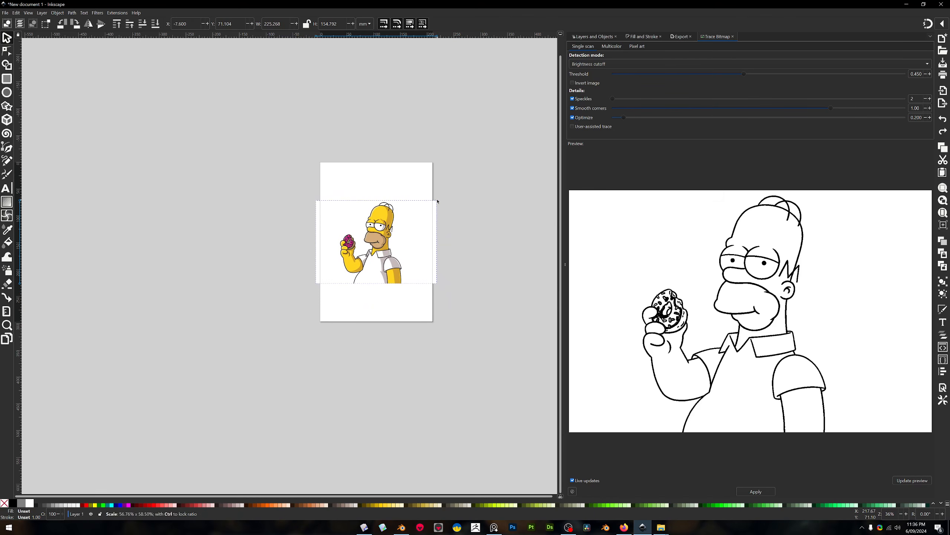
right_click(438, 202)
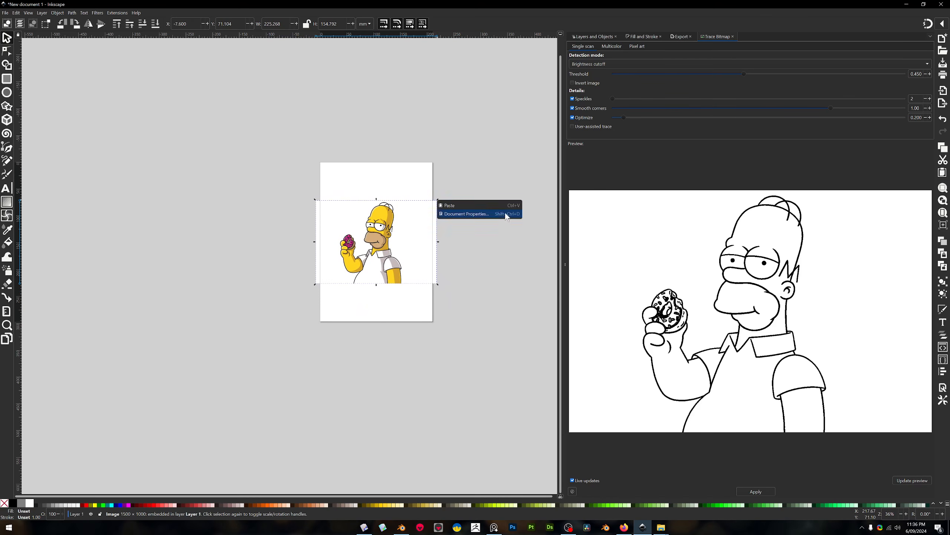
click(455, 278)
scroll(378, 288, up, 11)
scroll(378, 288, down, 9)
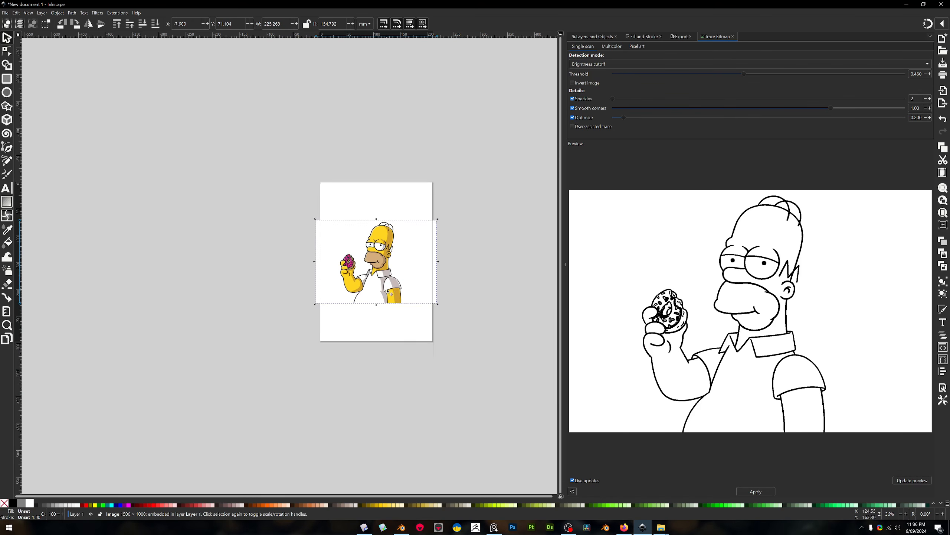
ctrl+scroll(390, 291, up, 4)
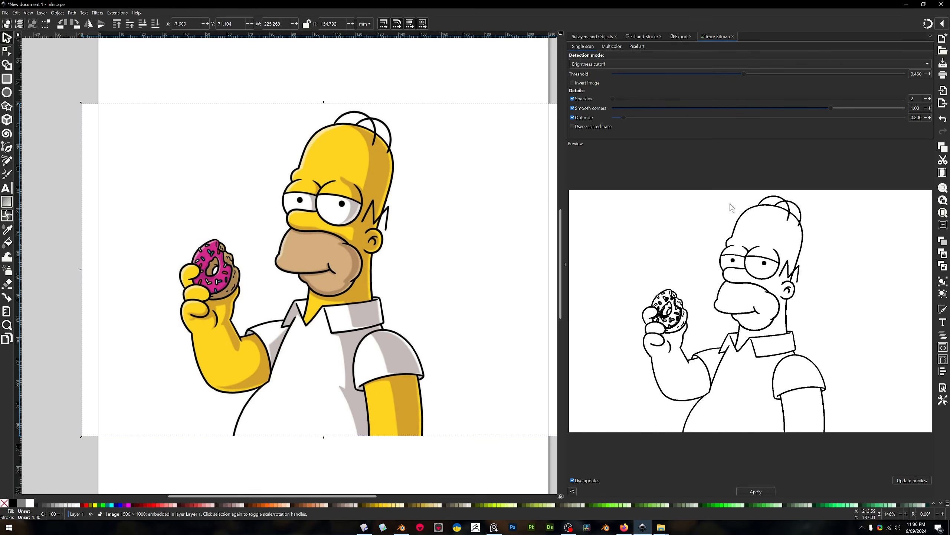
Lower the bitmap trace's brightness threshold to 0.205 and raise Speckles to 1000
right_click(304, 147)
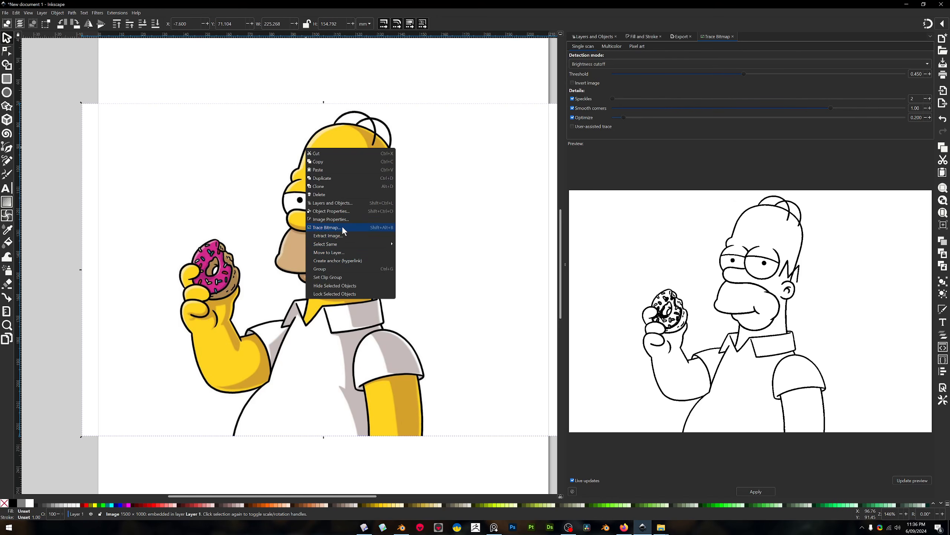
click(478, 162)
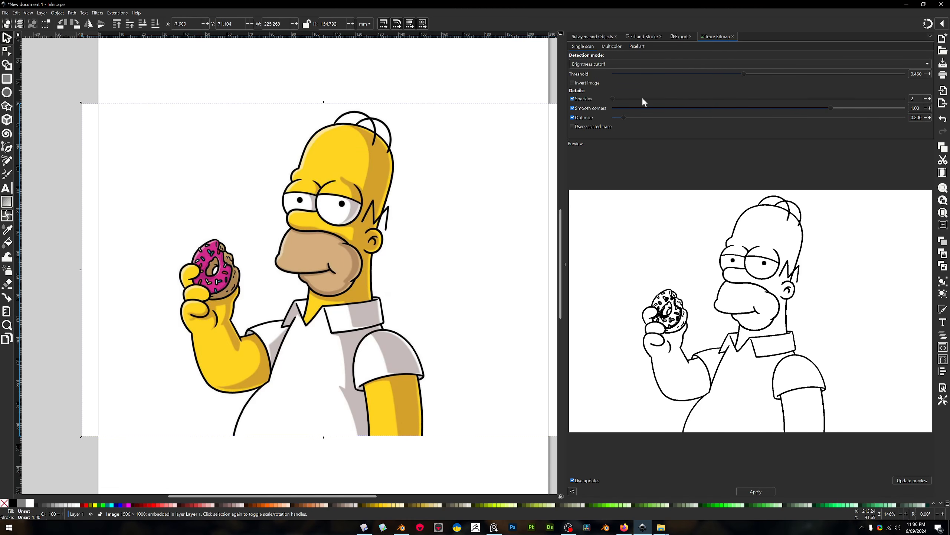
drag(612, 99, 632, 101)
mouse_move(743, 74)
mouse_down()
mouse_move(898, 82)
mouse_move(905, 74)
mouse_move(614, 75)
mouse_move(753, 89)
mouse_move(722, 98)
mouse_up()
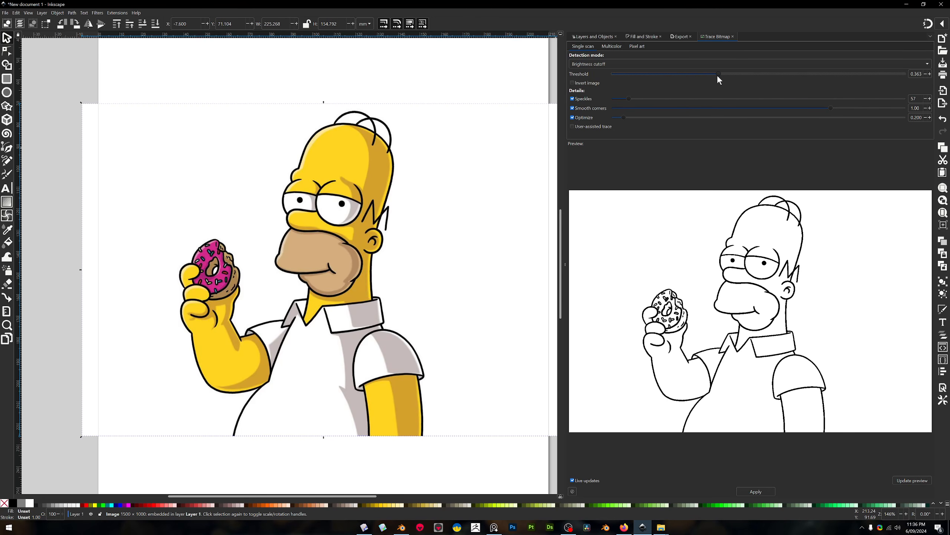
mouse_move(721, 75)
mouse_down()
mouse_move(641, 85)
mouse_move(674, 92)
mouse_up()
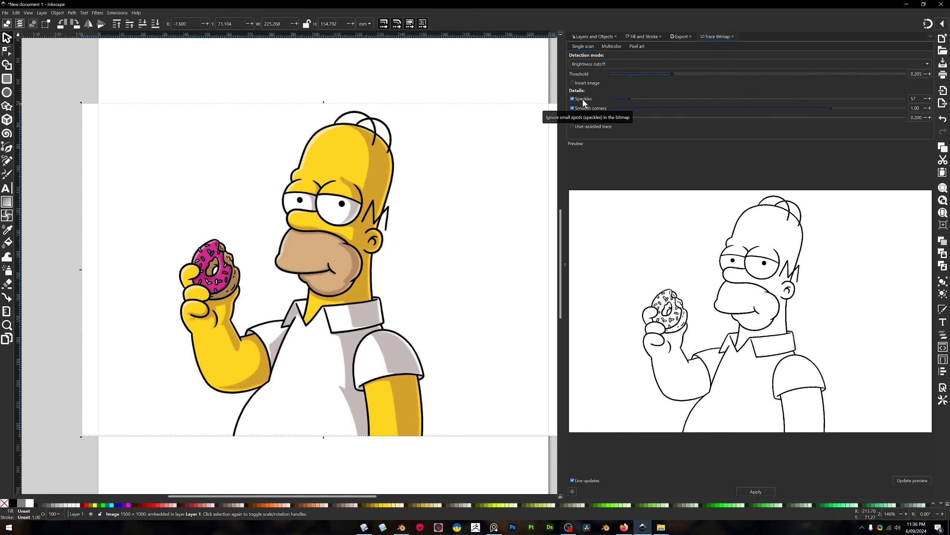
drag(630, 99, 734, 100)
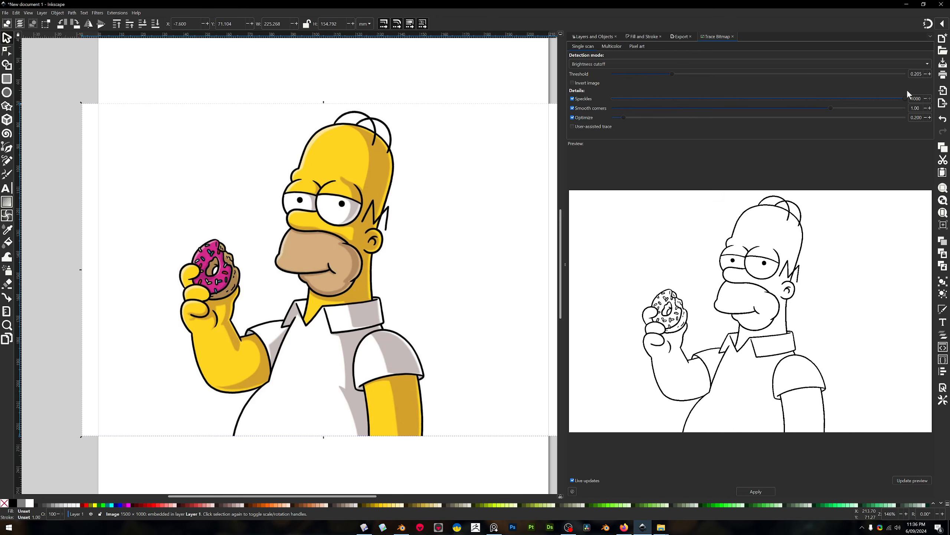
Set Smooth corners to 0.85 and Optimize to 5.000, and apply the trace to the Homer image
drag(831, 108, 759, 108)
drag(755, 138, 824, 133)
click(763, 491)
Move the original bitmap sideways off the page, clear of the traced outline, and leave nothing selected
mouse_move(221, 247)
mouse_down()
mouse_move(397, 225)
mouse_move(599, 232)
mouse_move(537, 251)
mouse_up()
scroll(538, 251, left, 10)
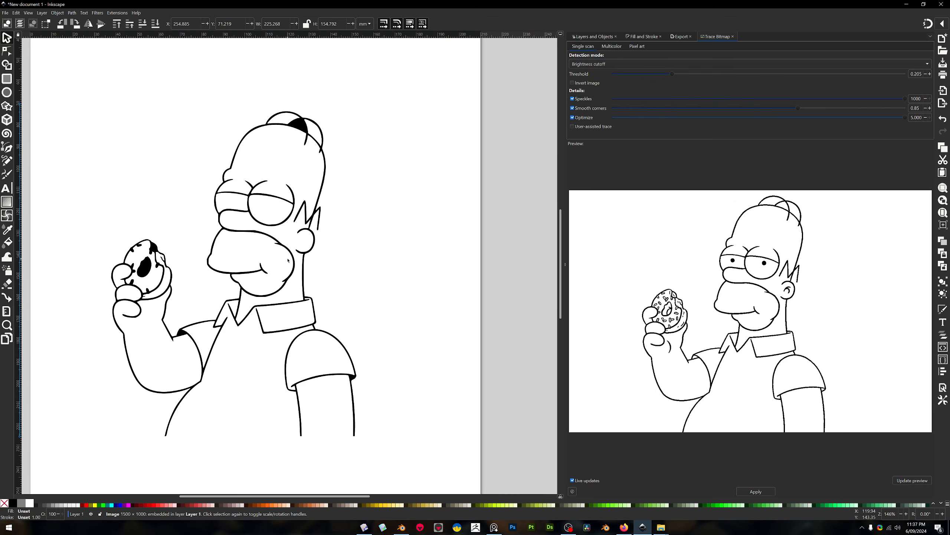
click(284, 262)
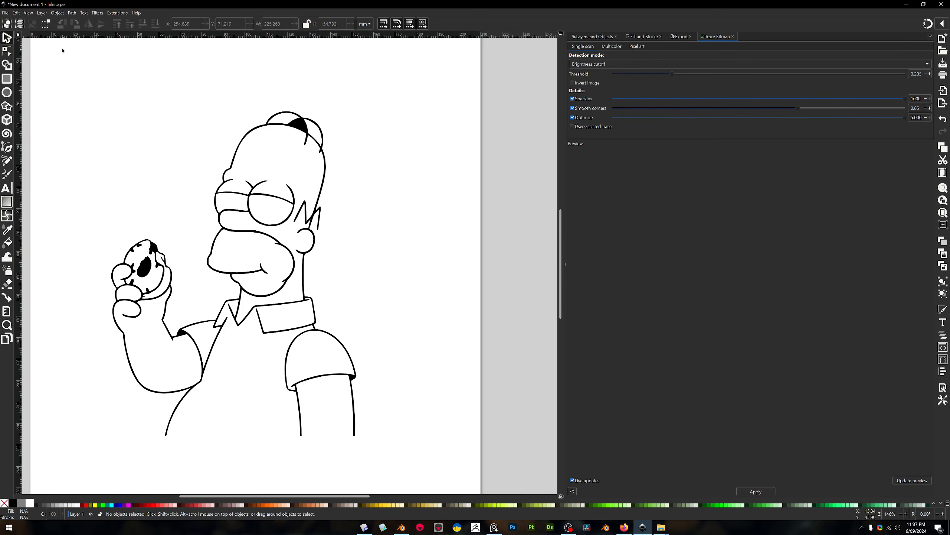
scroll(289, 179, down, 11)
scroll(286, 204, up, 2)
click(287, 200)
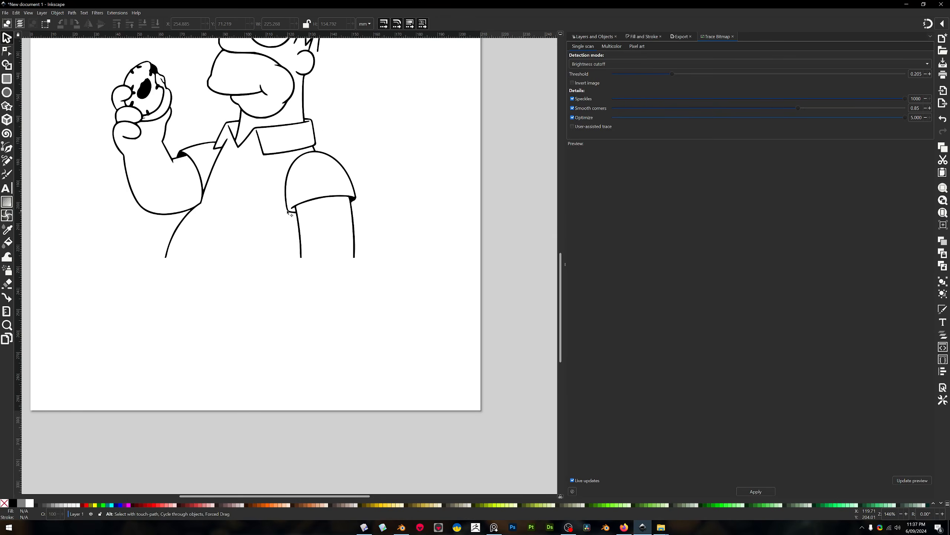
scroll(284, 199, up, 4)
key(Escape)
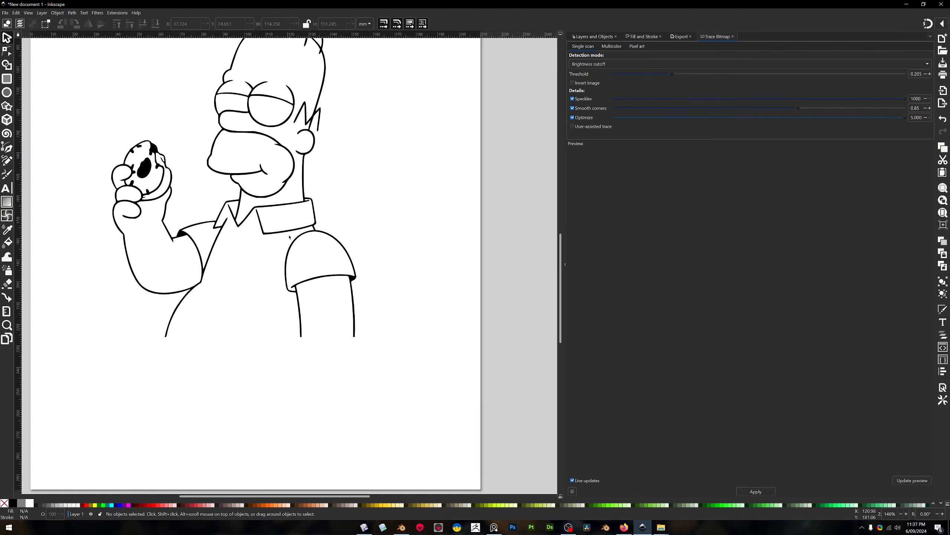
Select the traced Homer outline, show its export settings, and leave nothing selected
click(288, 206)
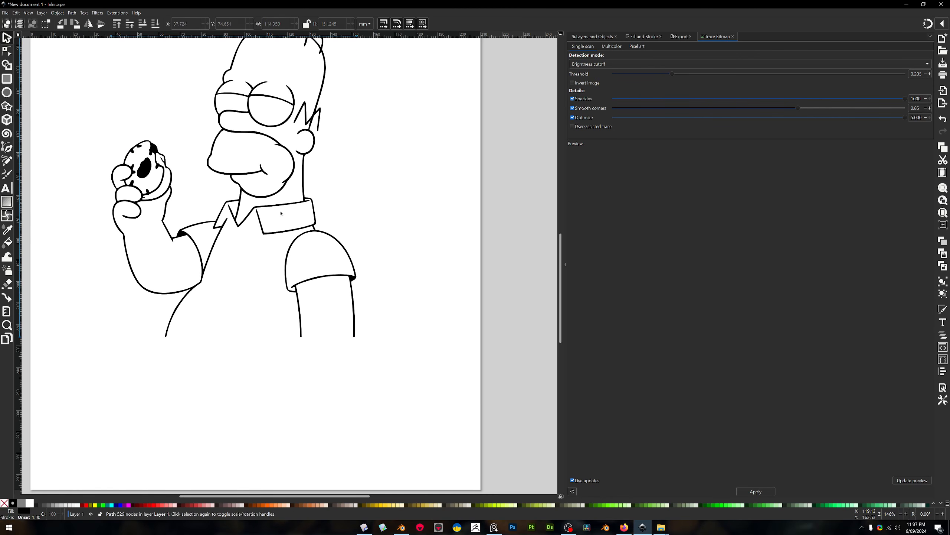
click(7, 13)
click(32, 115)
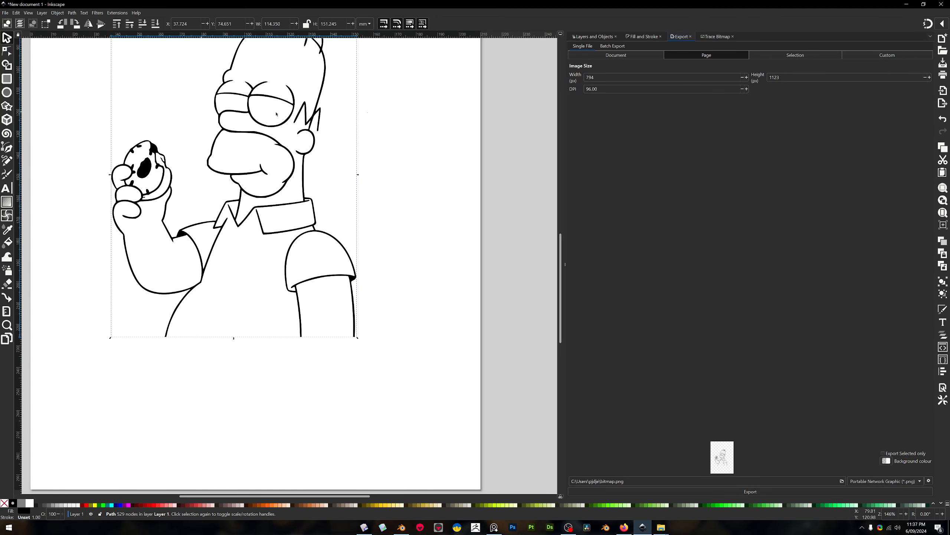
key(Escape)
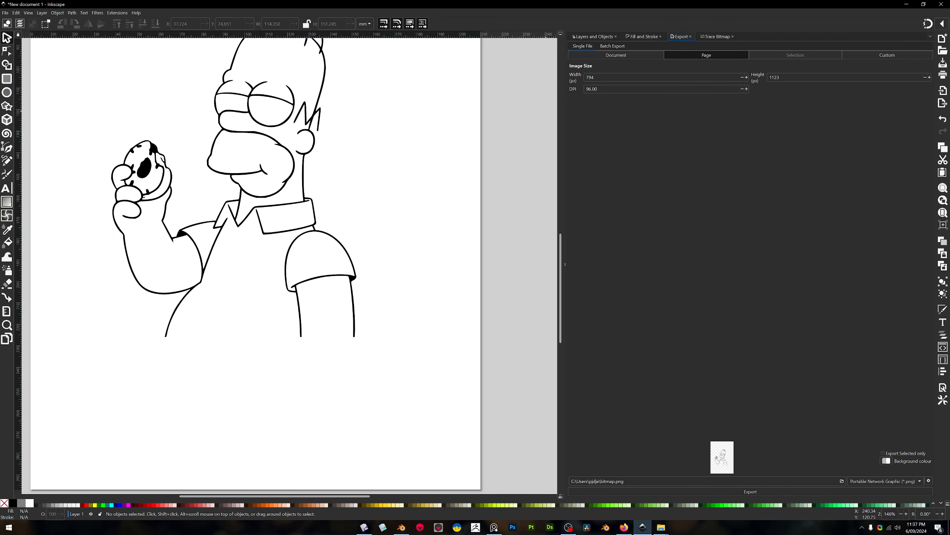
Switch to Plasticity and bring in the Homer SVG outlines for import
click(906, 5)
mouse_move(651, 279)
mouse_down()
mouse_move(563, 277)
mouse_move(582, 268)
mouse_up()
middle_drag(779, 256, 580, 177)
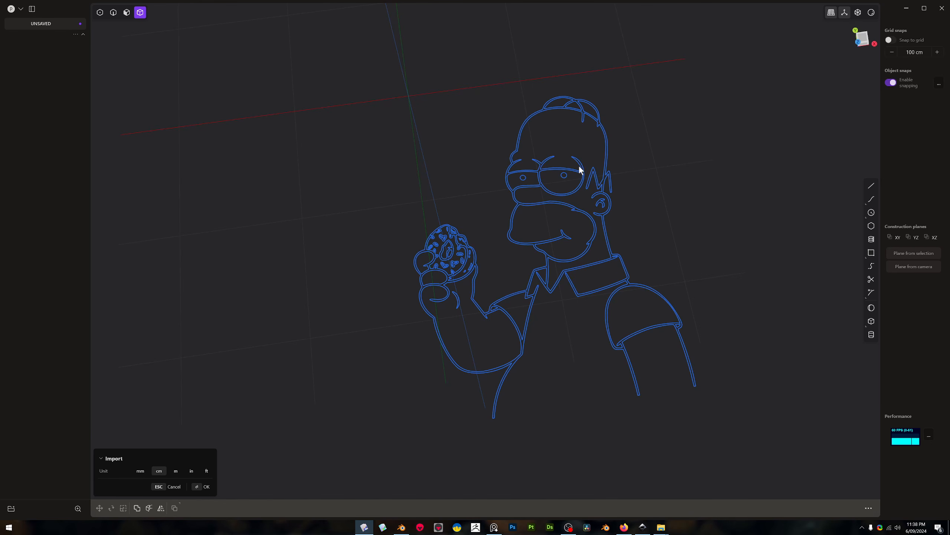
Switch back to Inkscape and examine the traced Homer outline from the hair down to the arms
click(643, 527)
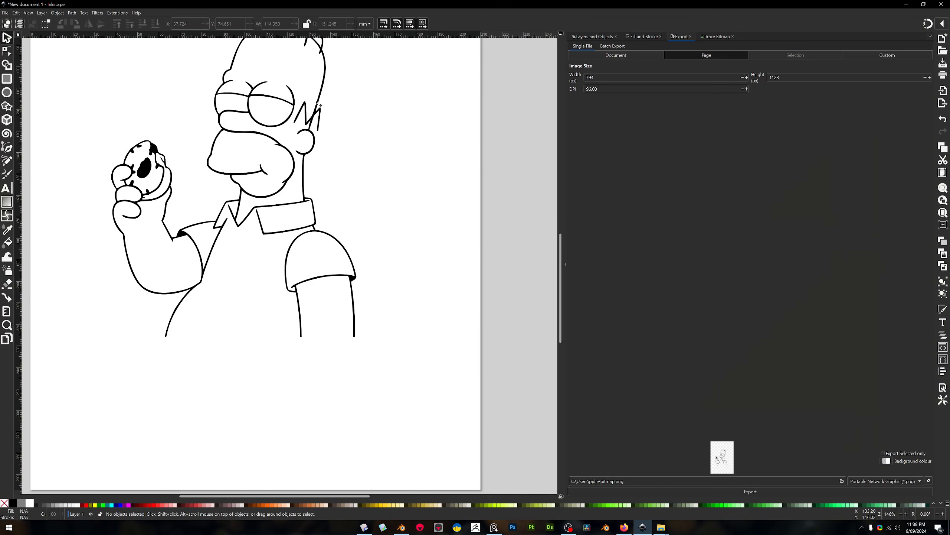
scroll(301, 107, up, 3)
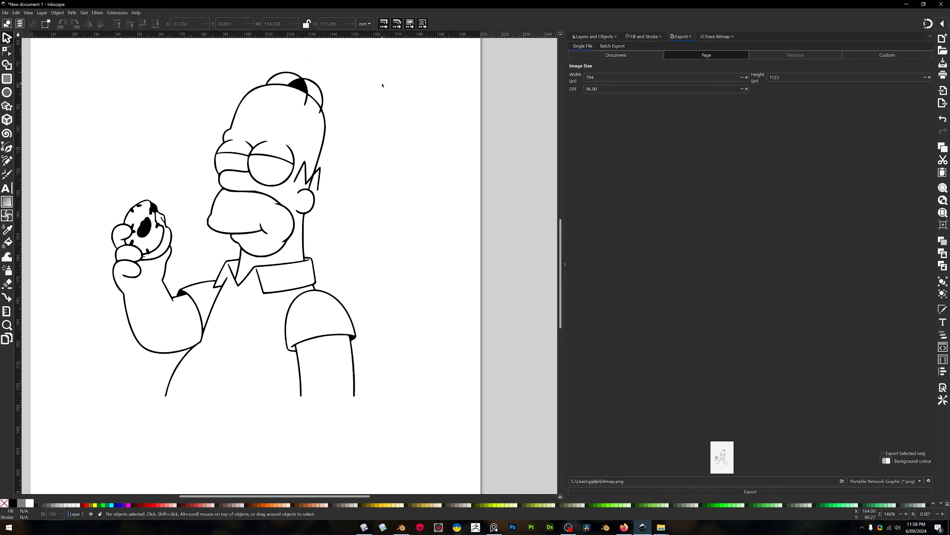
scroll(382, 86, down, 1)
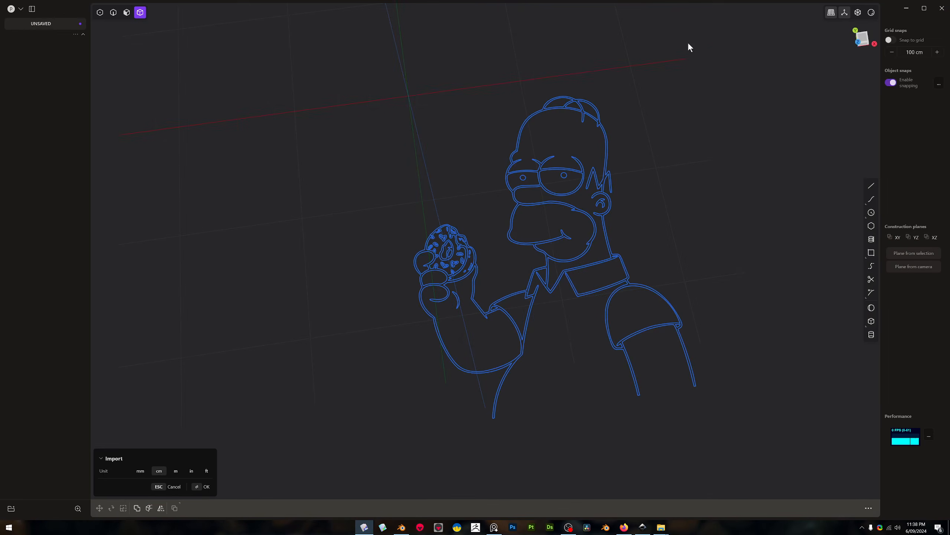
Return to Plasticity, finish importing the Homer curves in centimetres, and activate face selection
scroll(582, 198, up, 10)
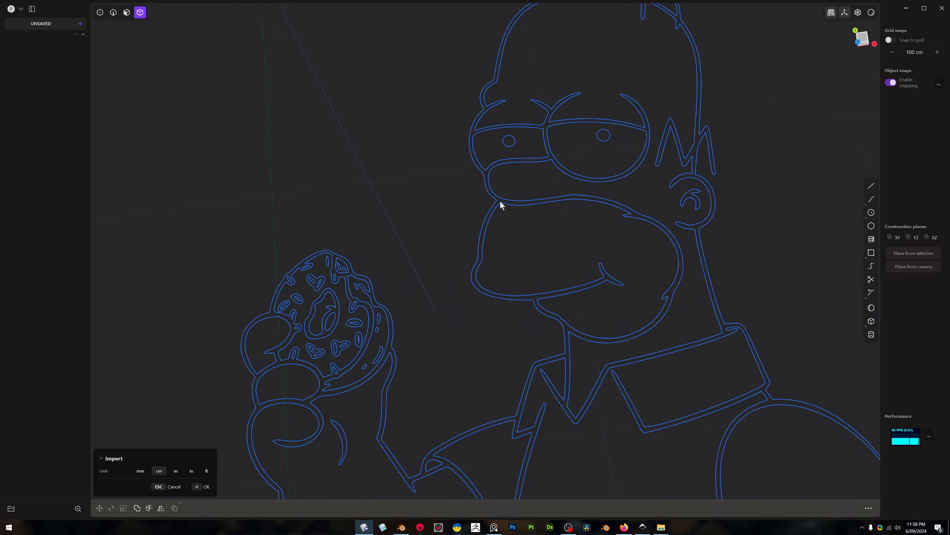
key(3)
key(Return)
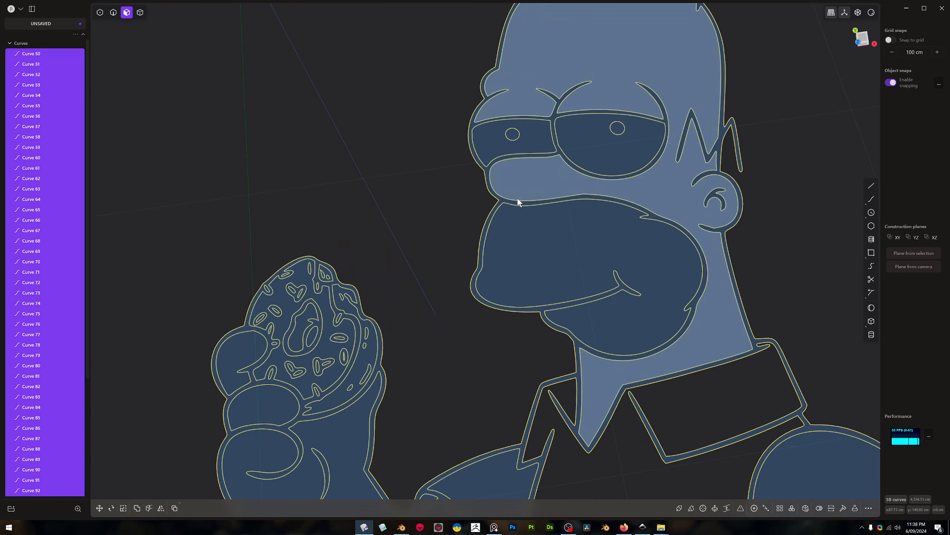
Extrude the connected Homer outline region upward into a thin solid
key(x)
scroll(516, 185, down, 5)
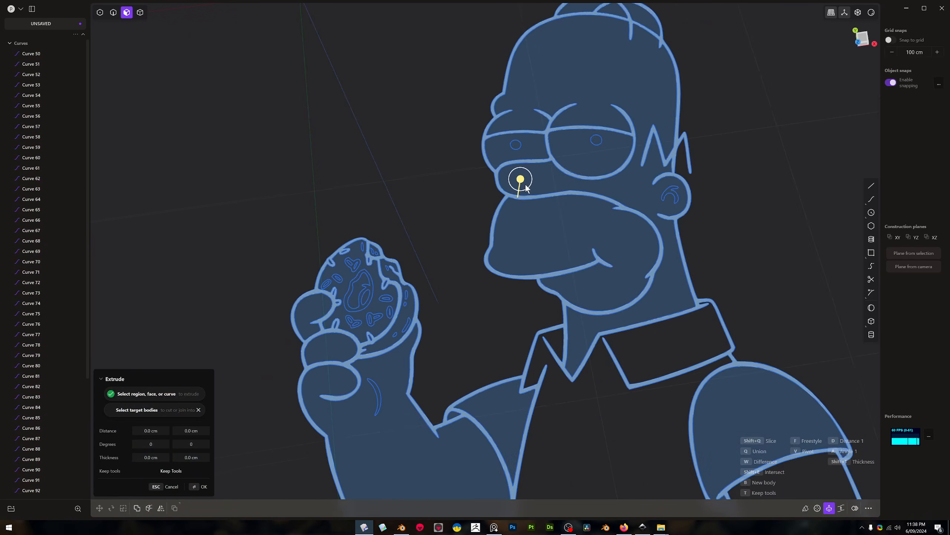
middle_drag(535, 154, 543, 142)
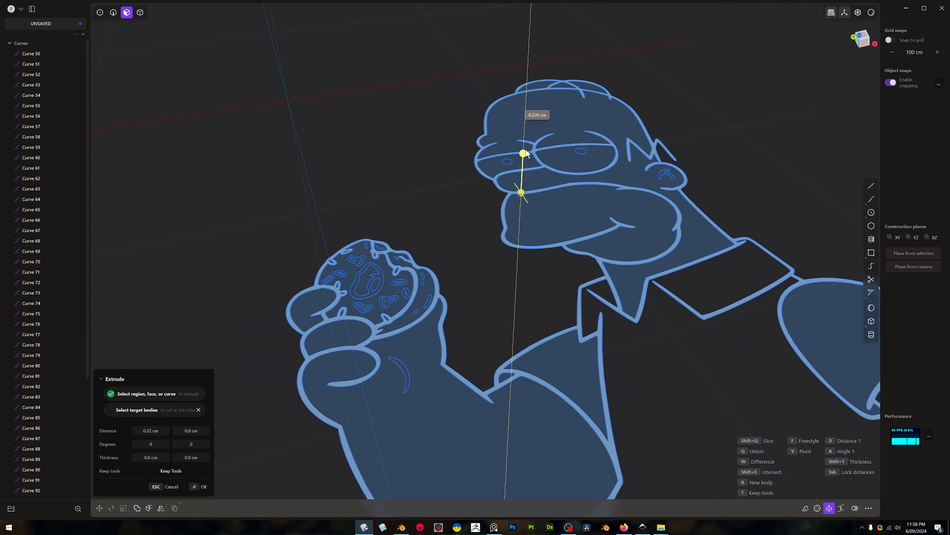
drag(531, 154, 528, 146)
scroll(527, 146, down, 5)
middle_drag(528, 147, 602, 170)
key(Return)
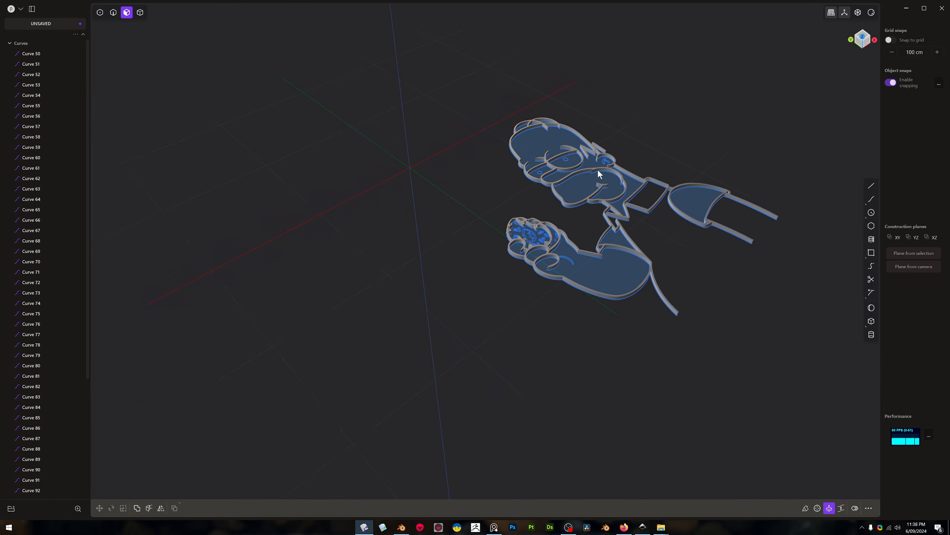
Create a vertical cylinder centred on the origin, about 164 cm in radius and 600 cm high, and leave it deselected
middle_drag(521, 180, 559, 264)
scroll(569, 227, up, 3)
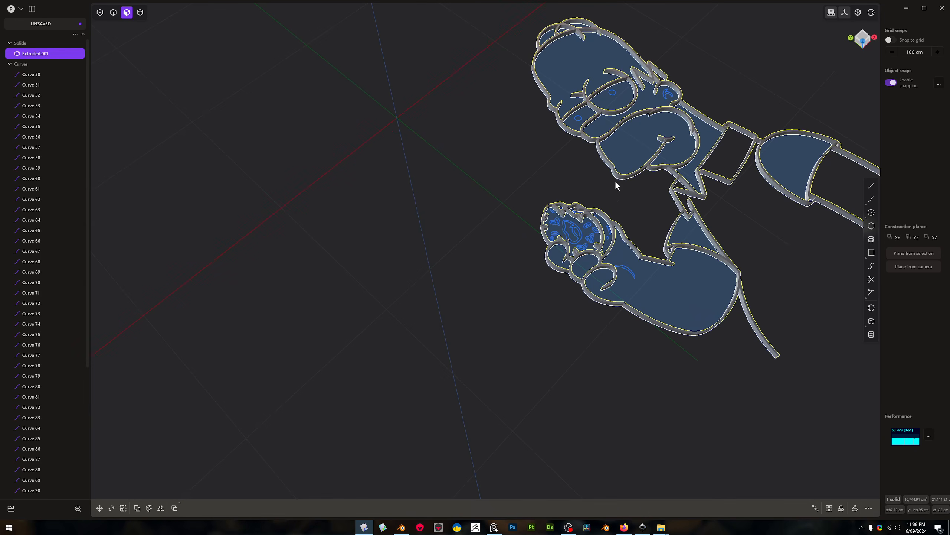
middle_drag(376, 229, 803, 296)
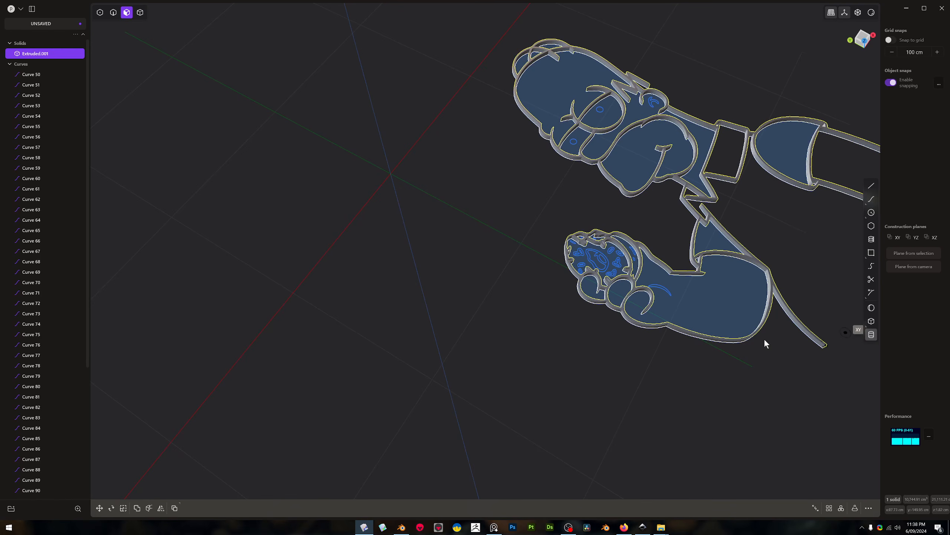
click(869, 333)
scroll(472, 337, down, 3)
shift+middle_drag(477, 335, 556, 341)
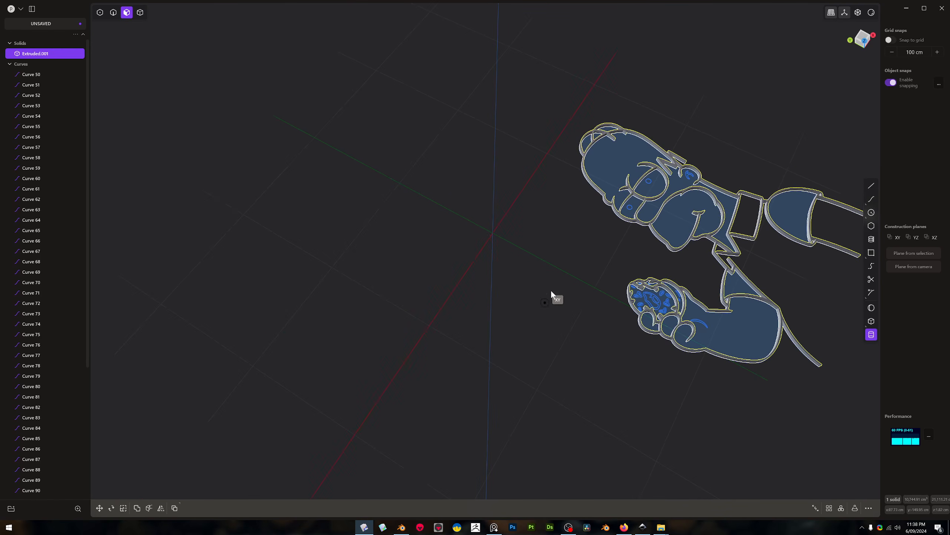
click(494, 229)
click(622, 366)
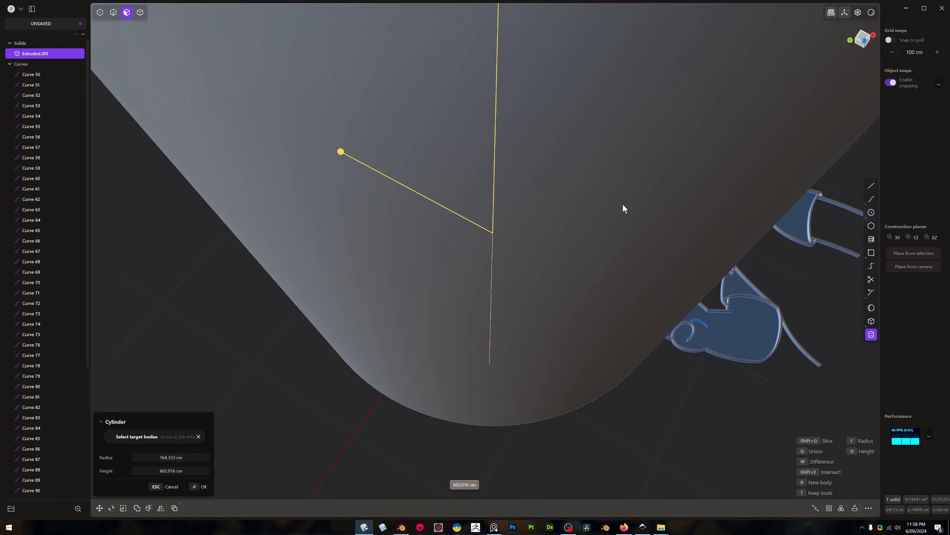
click(624, 217)
middle_drag(635, 290, 472, 231)
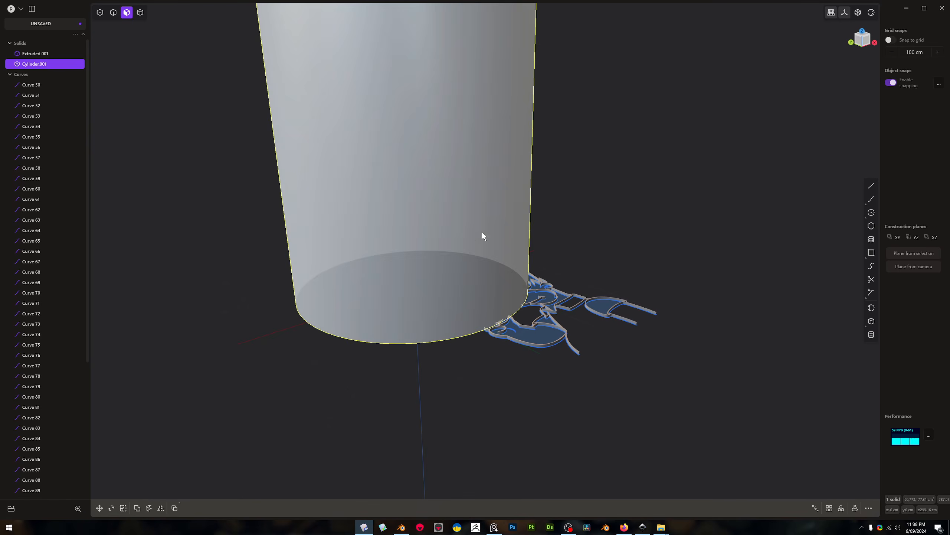
key(Escape)
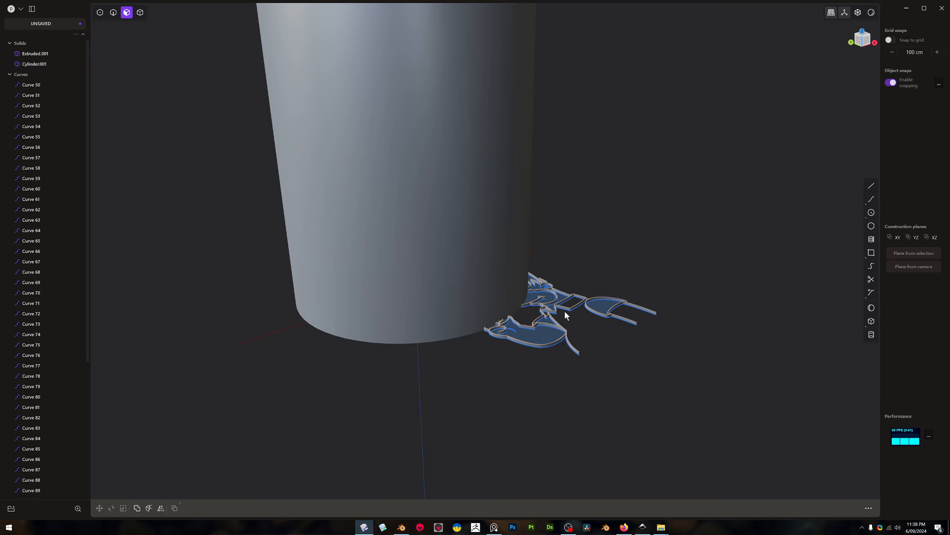
Move the extruded Homer solid away from the cylinder, clear of its source curves
key(4)
click(567, 312)
middle_drag(567, 312, 578, 314)
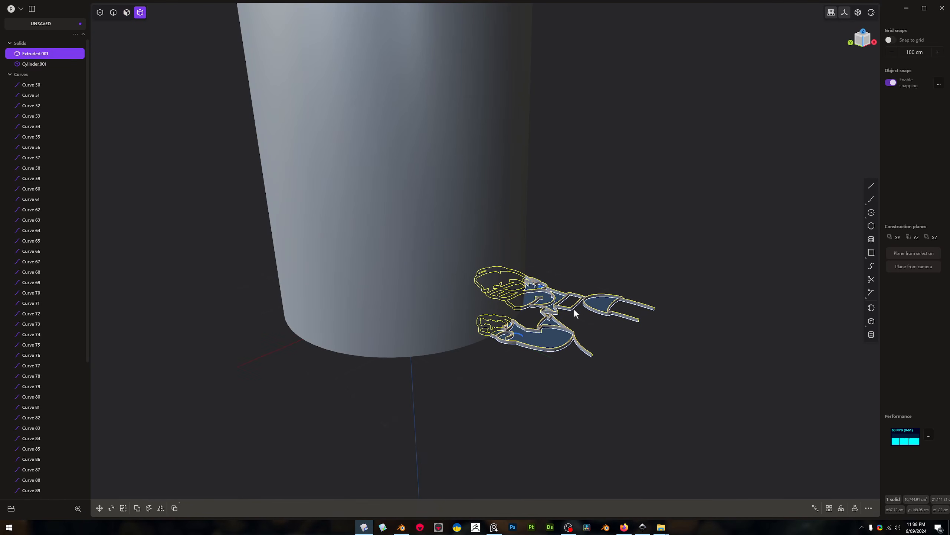
key(g)
click(742, 402)
right_click(683, 400)
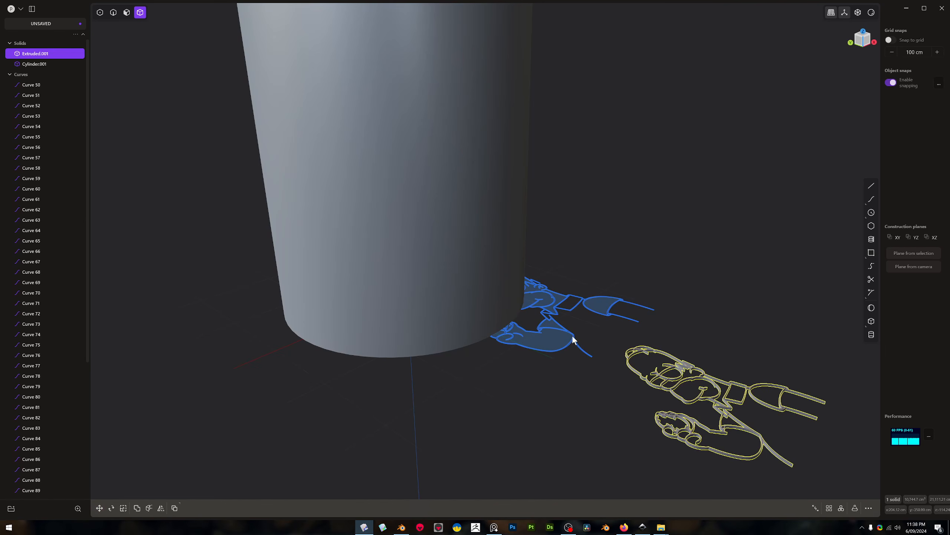
Select all the leftover imported Homer curves and delete them, keeping the two solids
click(32, 84)
scroll(21, 276, down, 5)
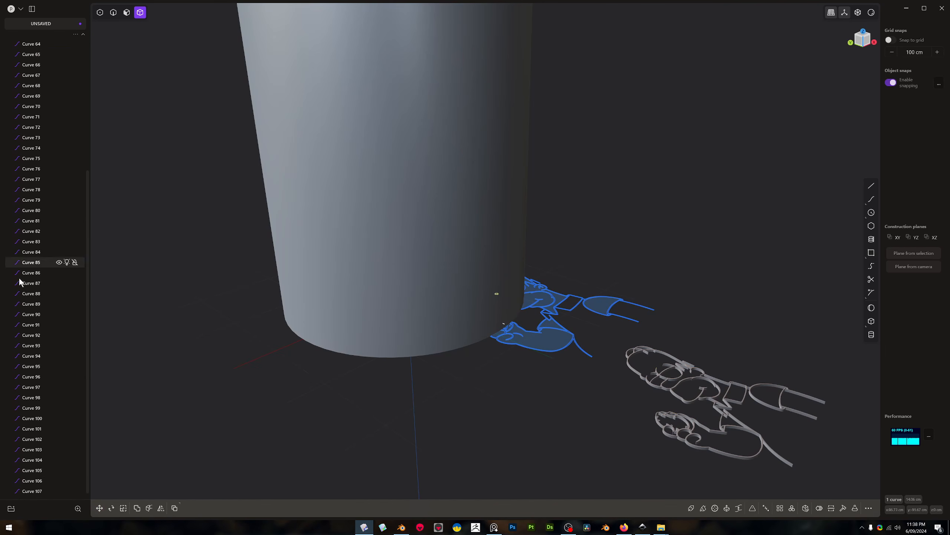
shift+click(37, 491)
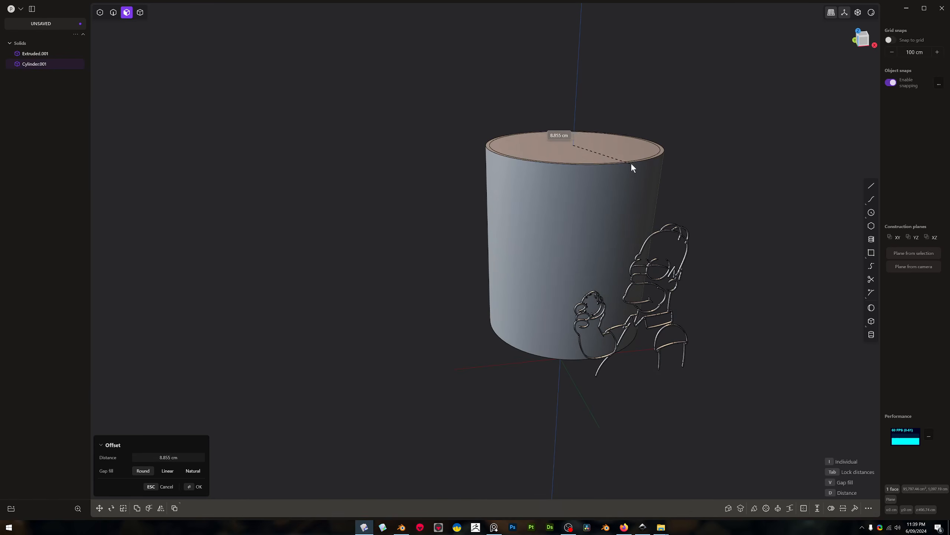
Offset the cylinder's top edge inward and extrude the inner face down to hollow out the cylinder
click(640, 162)
drag(619, 107, 609, 255)
middle_drag(613, 255, 743, 304)
click(659, 189)
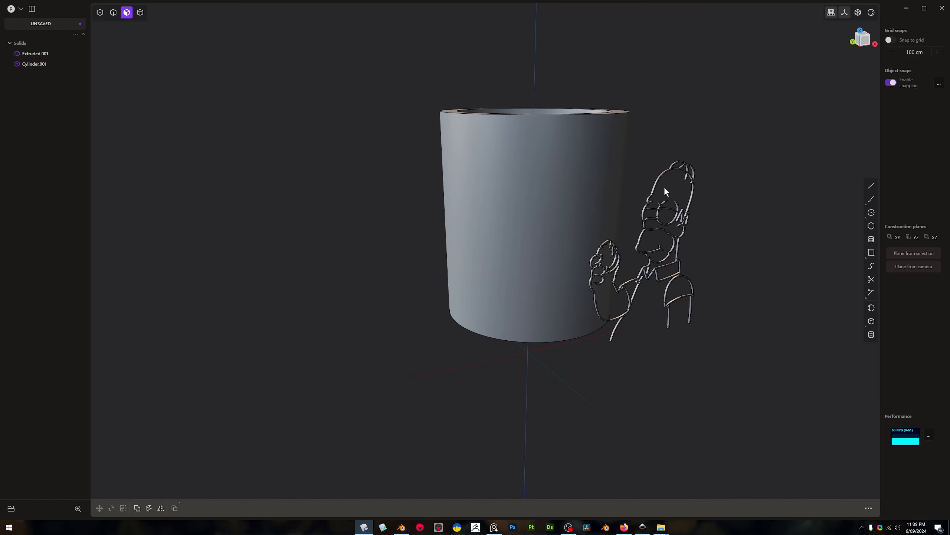
key(2)
key(3)
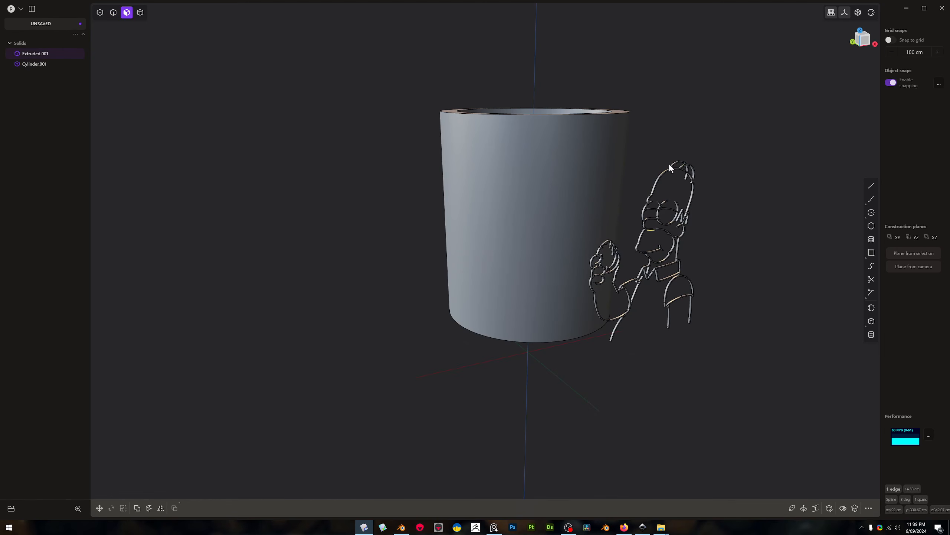
key(4)
click(657, 178)
middle_drag(666, 224, 625, 245)
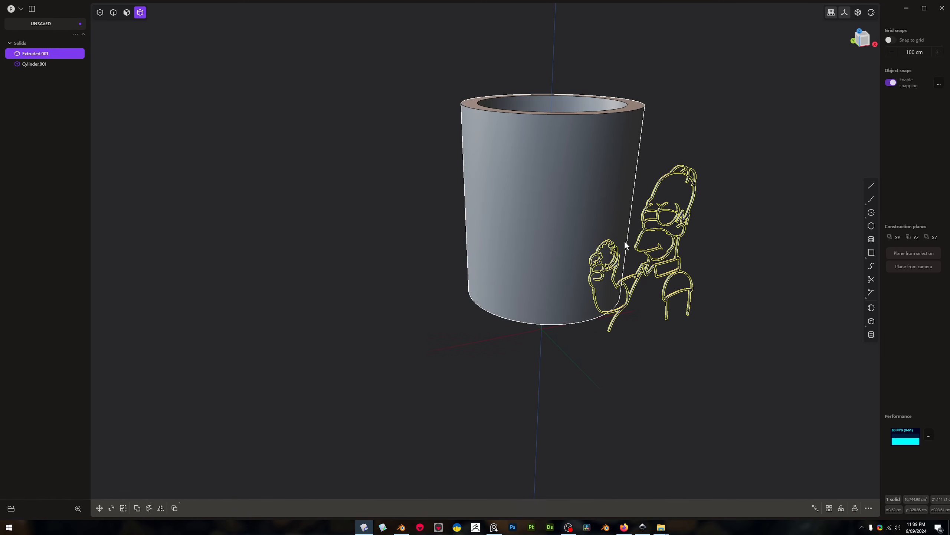
Unwrap the cylinder's outer curved face into a flat sheet
key(2)
key(3)
click(575, 172)
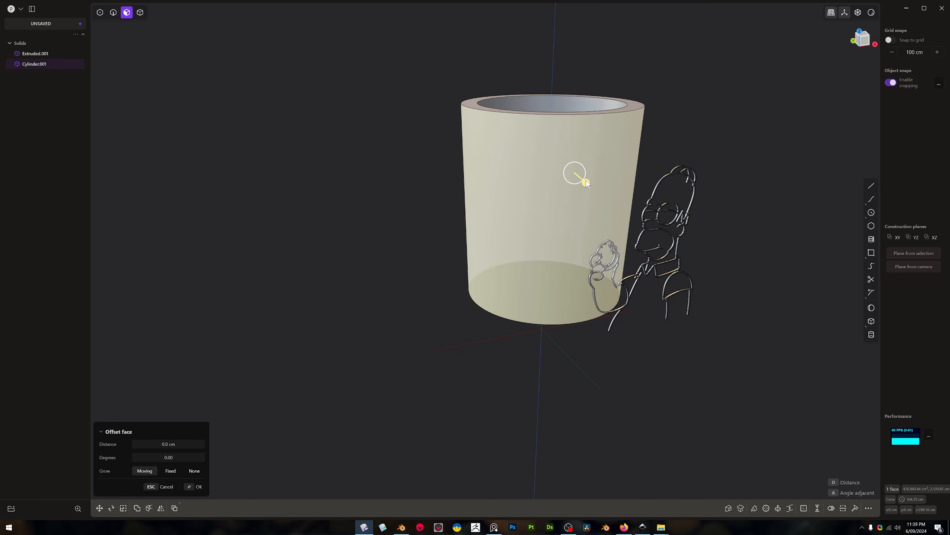
text(funwr)
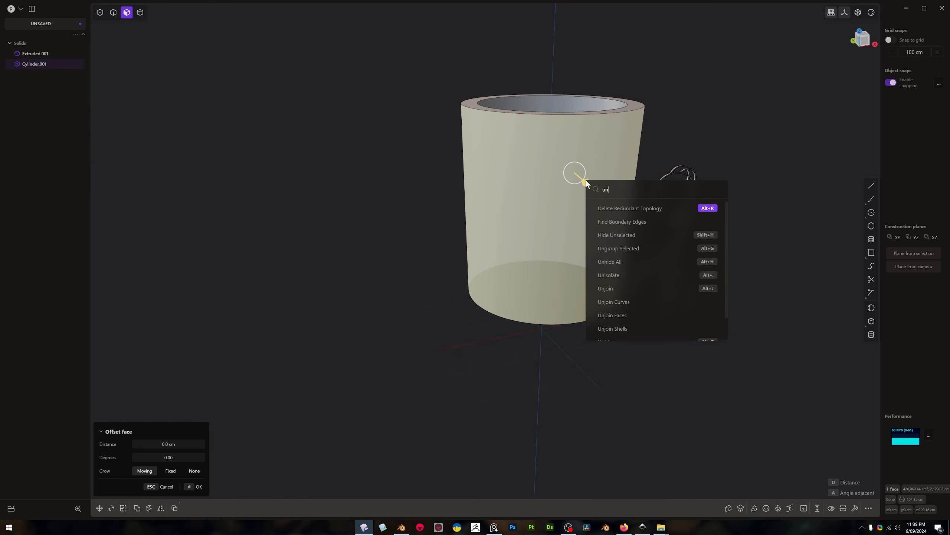
text(ap)
key(Return)
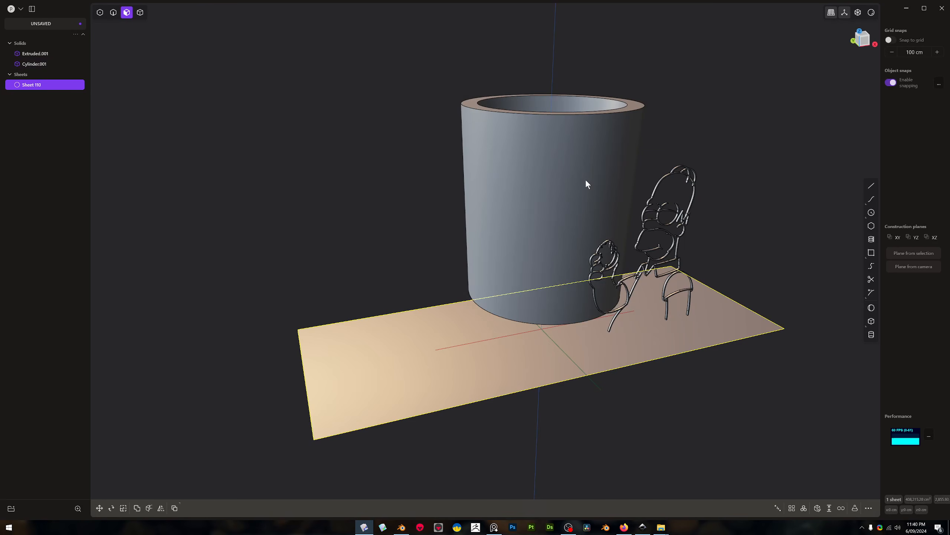
Move the unwrapped sheet about 433 cm along the Y axis, out from under the cylinder
middle_drag(698, 256, 627, 315)
scroll(742, 318, down, 8)
scroll(759, 374, up, 3)
key(g)
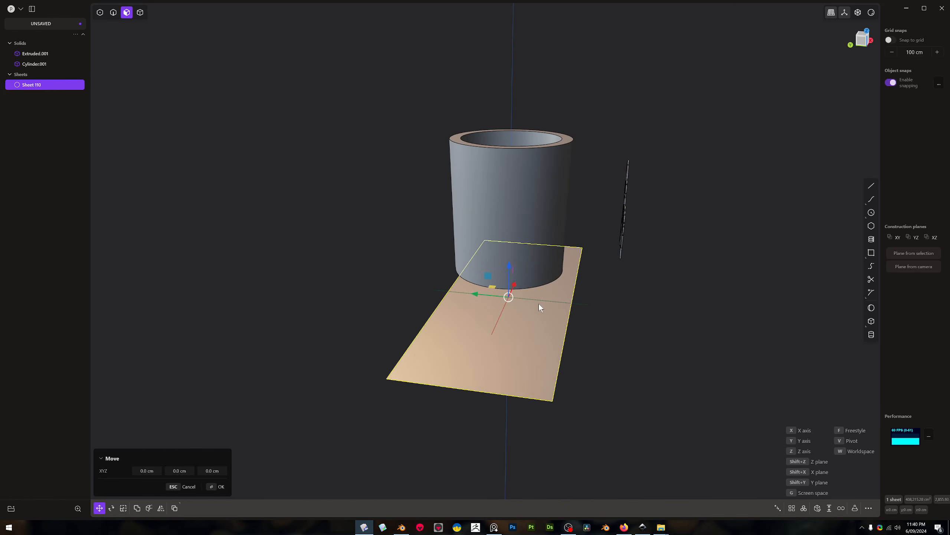
drag(481, 297, 620, 304)
Rotate the unwrapped sheet 90 degrees about the X axis so it stands upright
key(r)
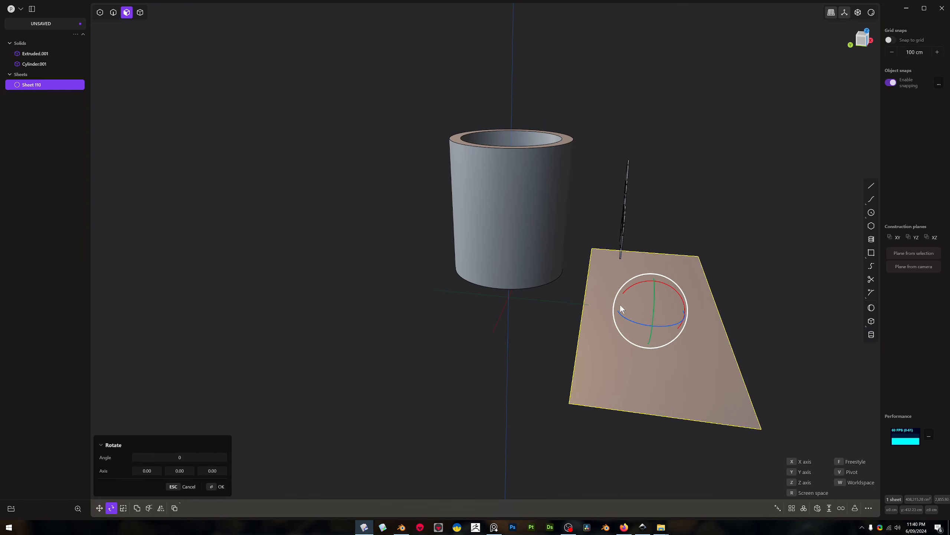
text(x90)
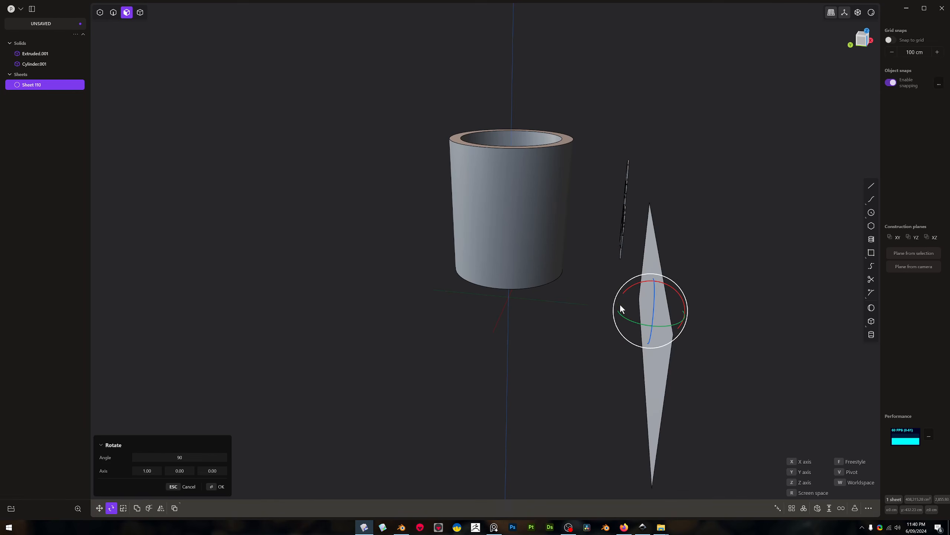
key(Return)
Move the upright sheet about 85 cm in X, 83 cm in Y and 263 cm in Z, placing it against the Homer solid
key(g)
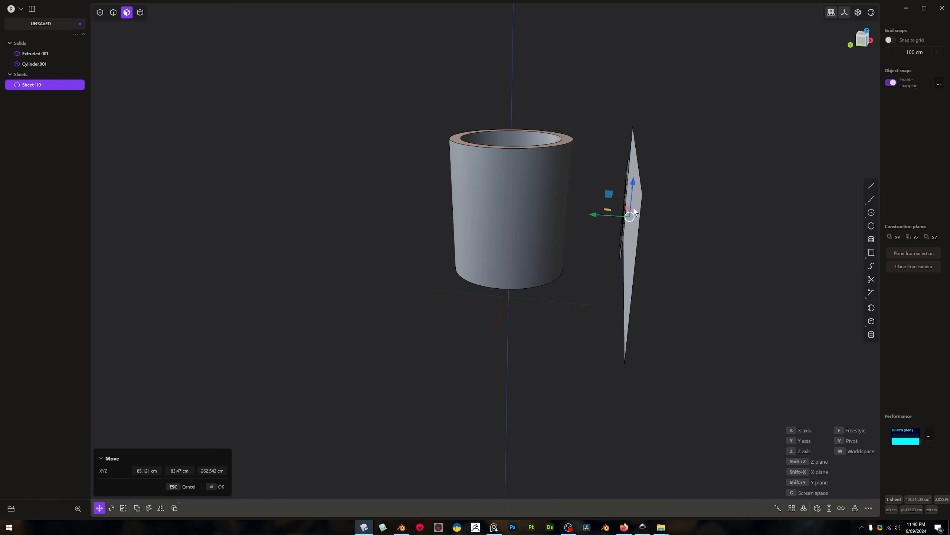
key(Return)
middle_drag(592, 195, 692, 202)
scroll(626, 204, up, 8)
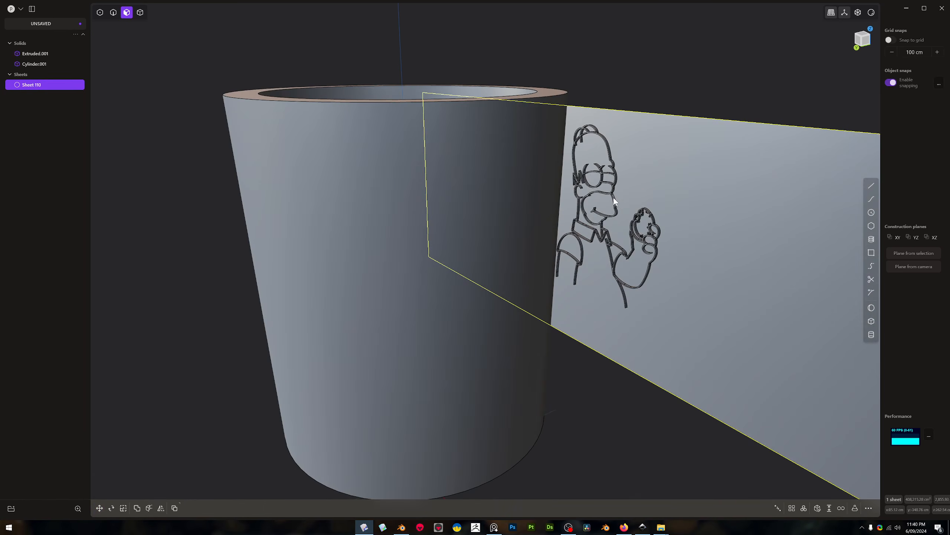
Try to deform the flat Homer solid, using the unwrapped sheet as reference and the cylinder's outer face as target
key(4)
click(615, 201)
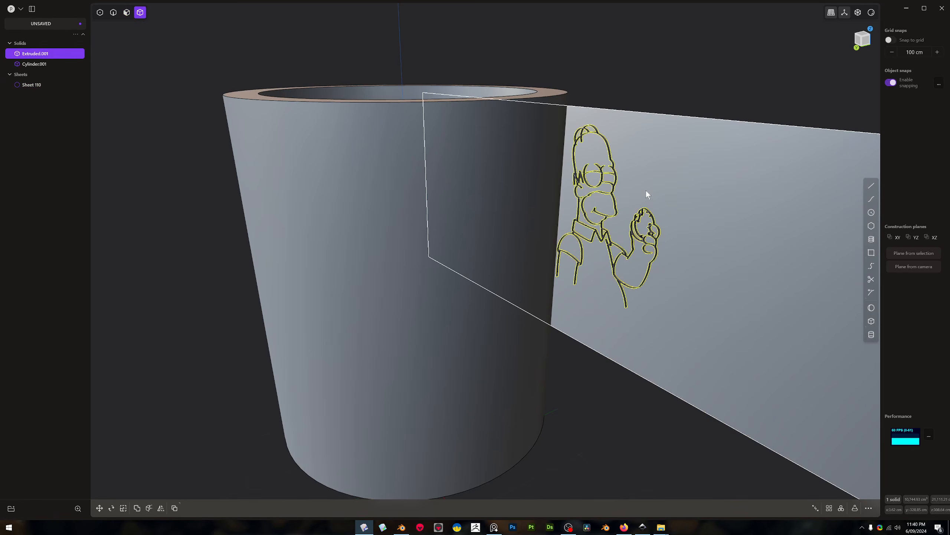
text(fdef)
click(679, 214)
click(678, 209)
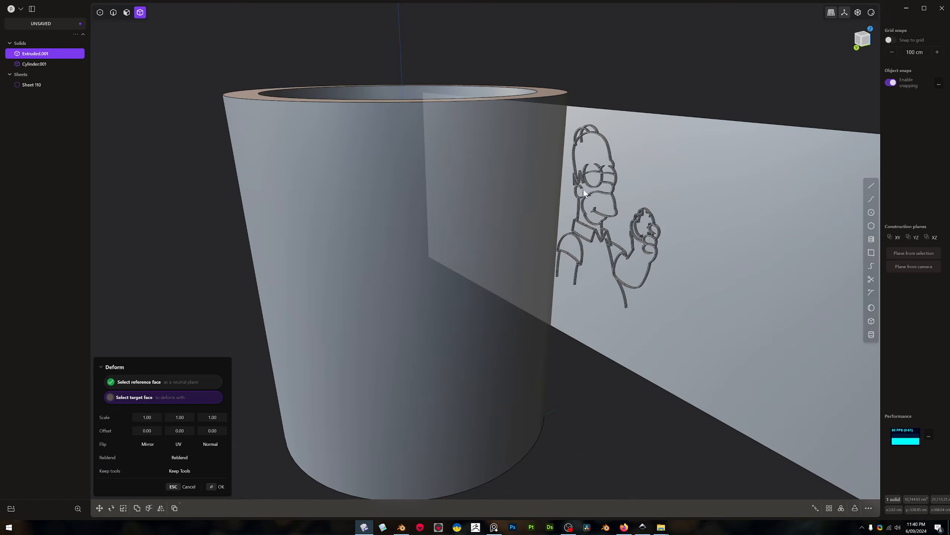
click(548, 199)
middle_drag(548, 199, 541, 228)
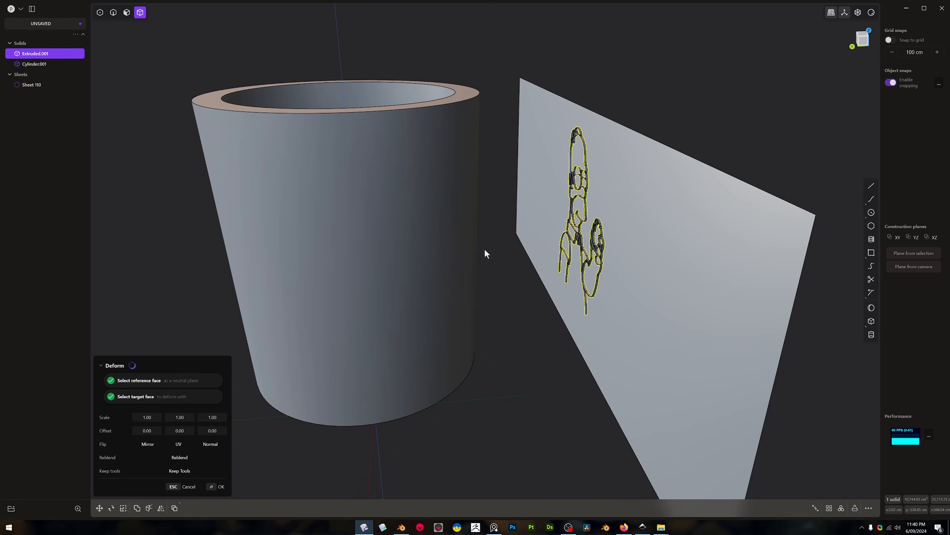
middle_drag(439, 290, 463, 287)
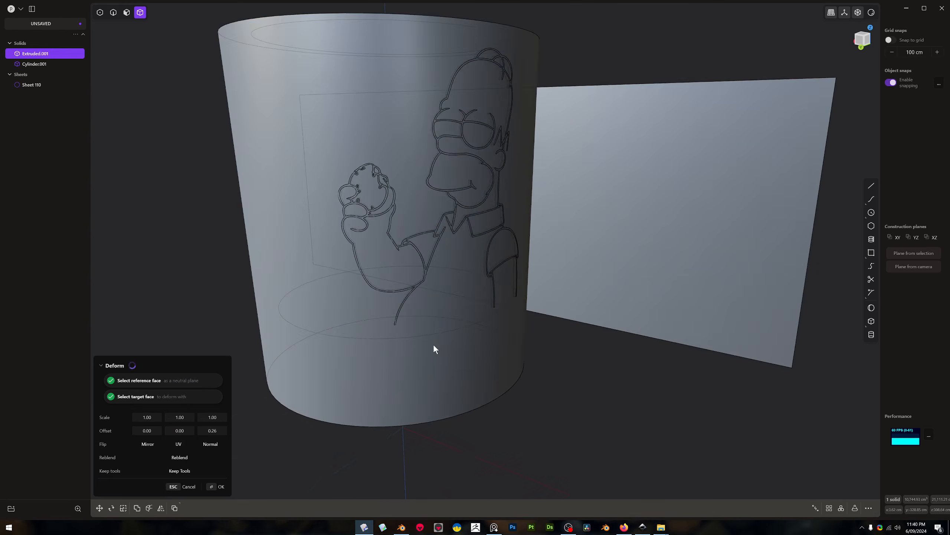
Try a normal offset of 0.23 on the deform to push the Homer outline out of the cylinder wall
middle_drag(434, 344, 496, 362)
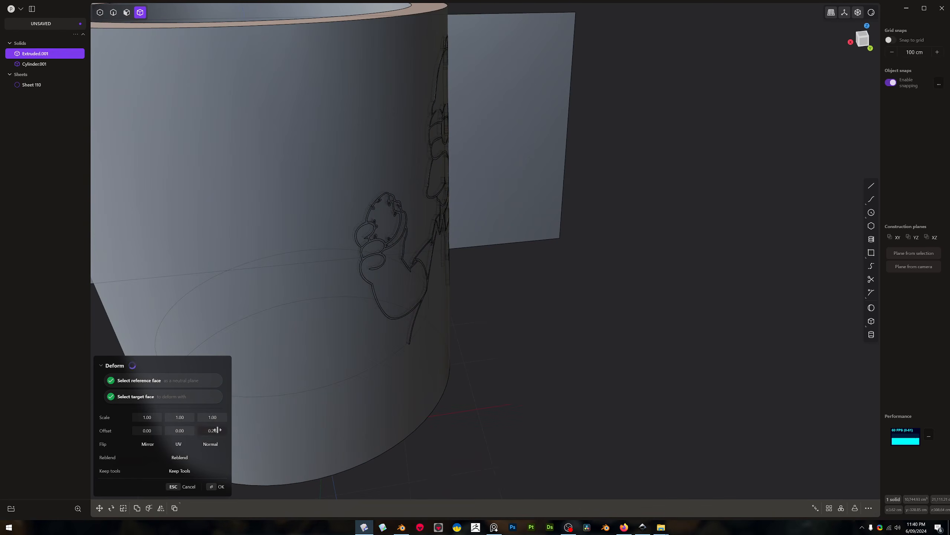
mouse_move(525, 224)
middle_down()
mouse_move(535, 249)
mouse_move(534, 230)
middle_up()
scroll(477, 285, up, 3)
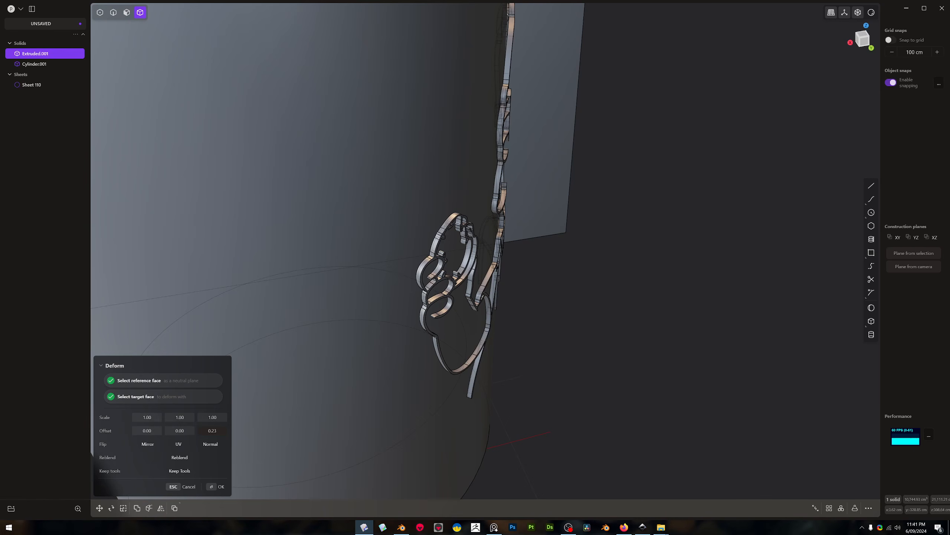
key(Return)
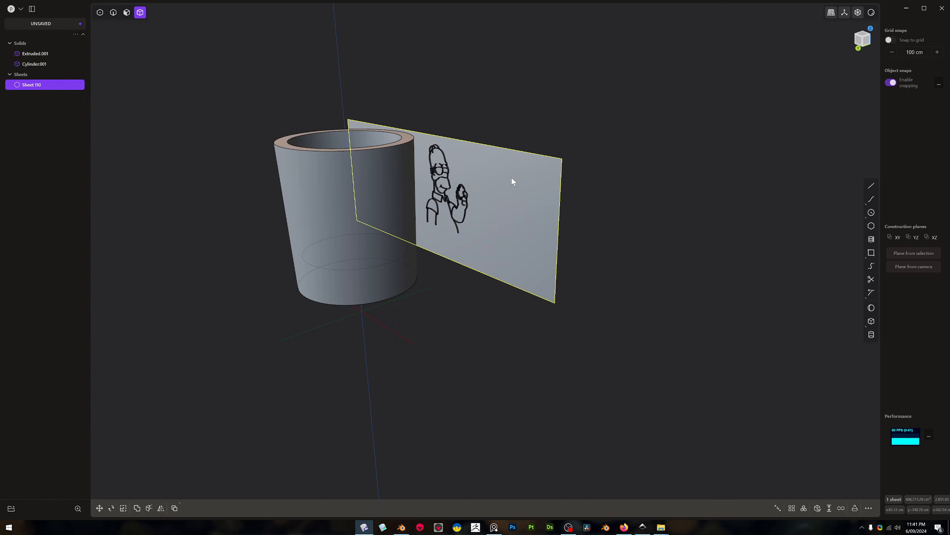
Rotate the upright unwrapped sheet 180 degrees about the Z axis
text(r180)
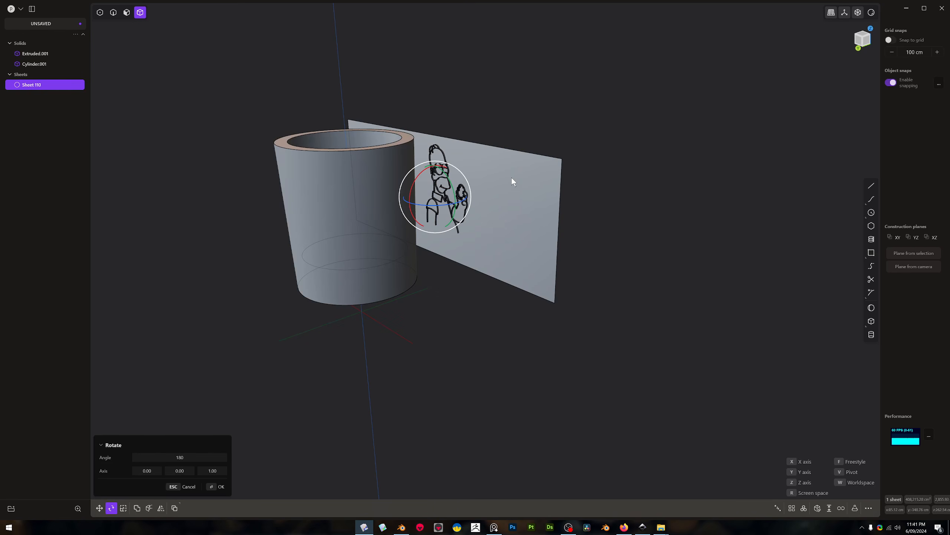
key(Return)
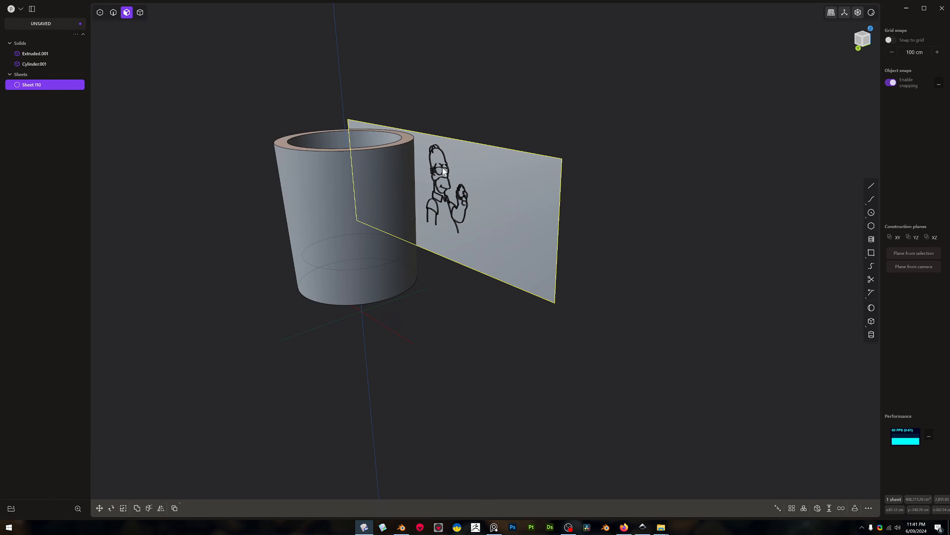
Thicken the flat Homer solid by offsetting its front face about 4.4 cm
click(444, 161)
key(o)
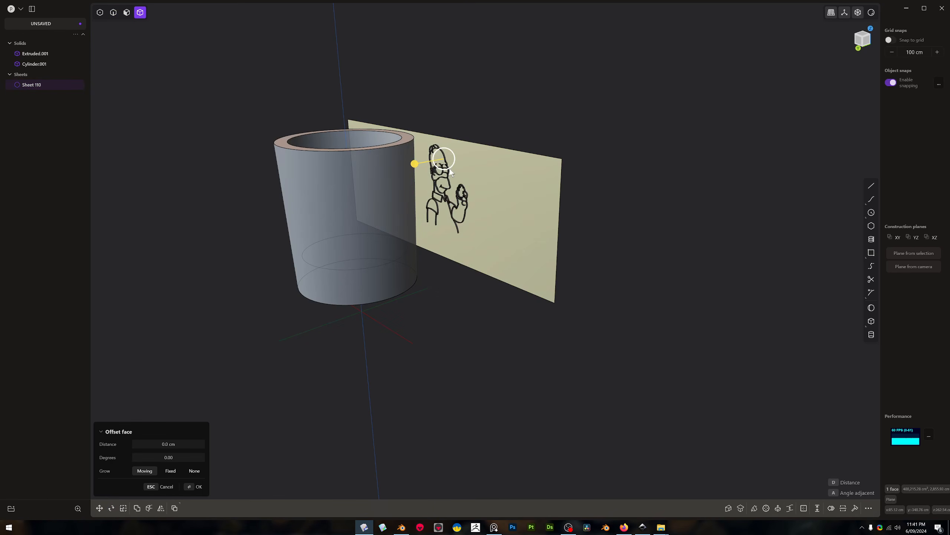
click(435, 169)
scroll(441, 172, up, 8)
key(3)
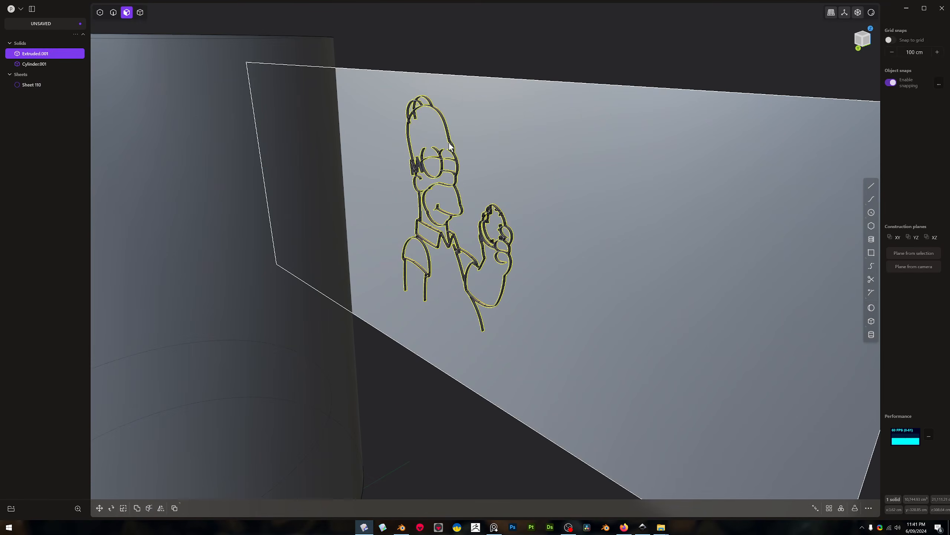
scroll(457, 149, up, 10)
key(4)
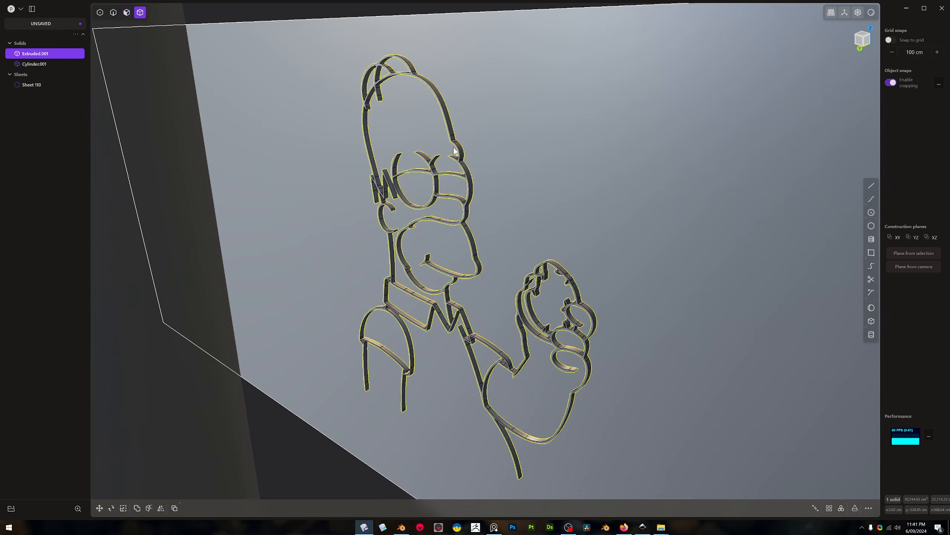
key(3)
click(457, 147)
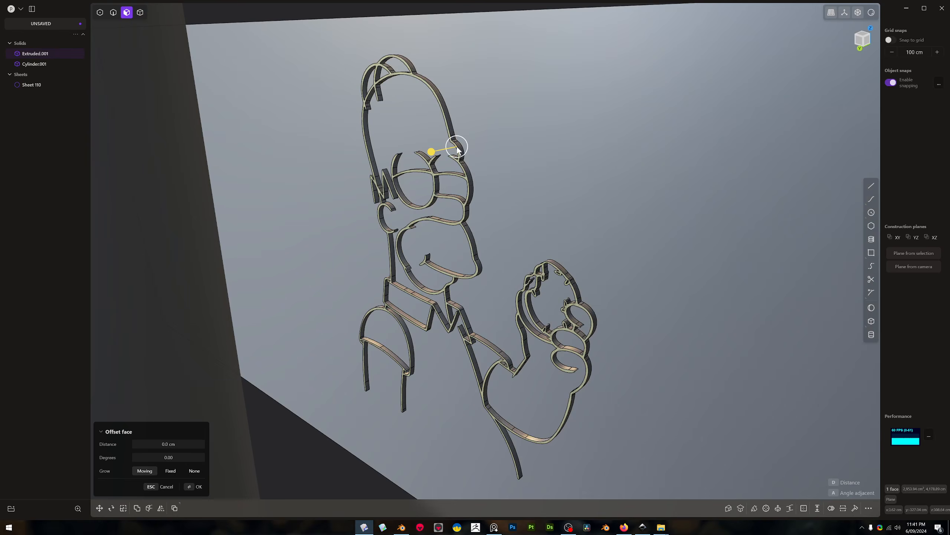
drag(432, 151, 426, 154)
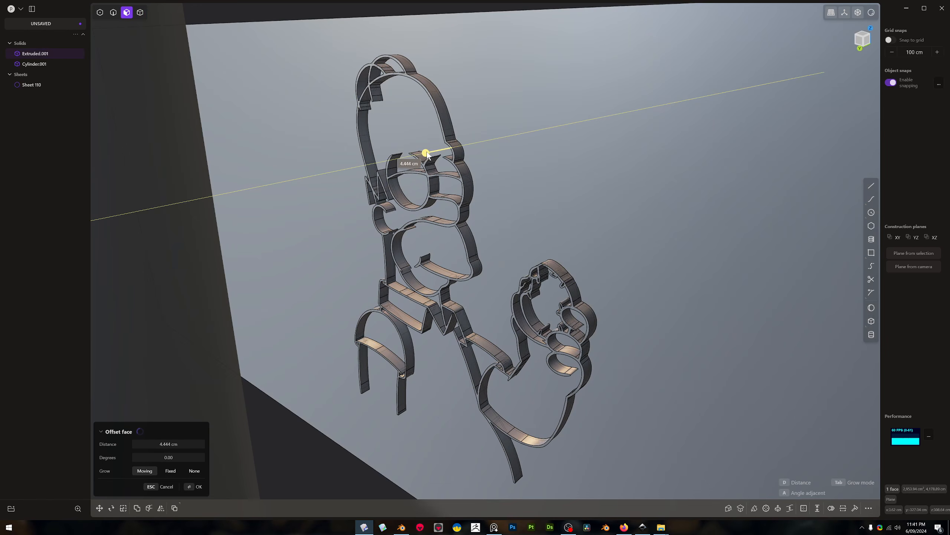
Deform the thickened Homer solid from the unwrapped sheet onto the cylinder's outer face with a normal offset of -0.04
text(f)
text(def)
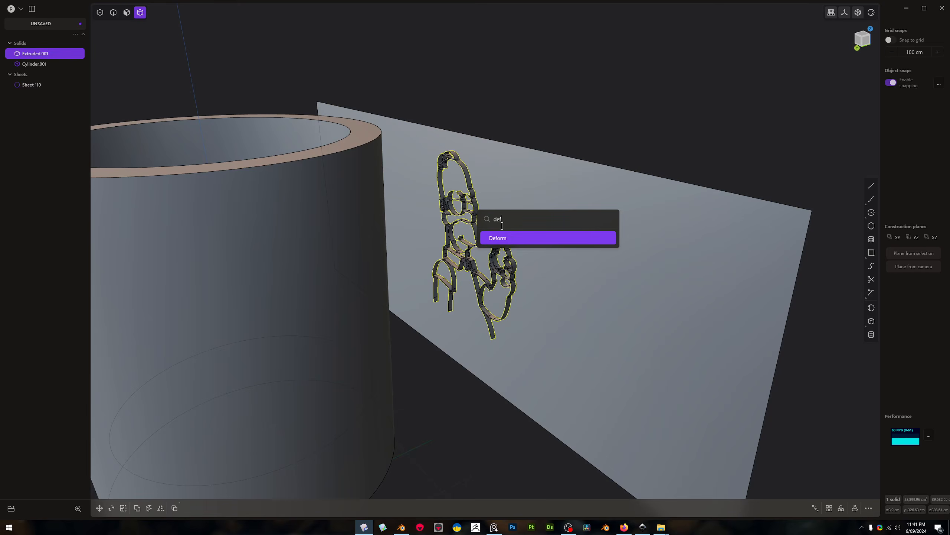
click(510, 240)
scroll(410, 263, down, 5)
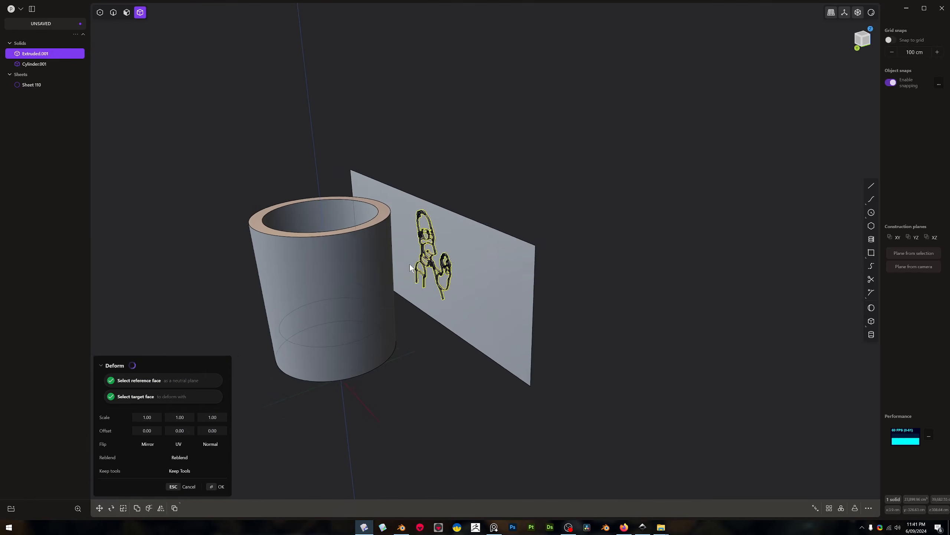
scroll(386, 259, down, 1)
mouse_move(428, 260)
middle_down()
mouse_move(386, 259)
mouse_move(418, 266)
mouse_move(410, 221)
mouse_move(387, 253)
mouse_move(449, 300)
mouse_move(424, 247)
mouse_move(447, 218)
mouse_move(410, 252)
middle_up()
scroll(424, 267, up, 2)
scroll(413, 264, up, 5)
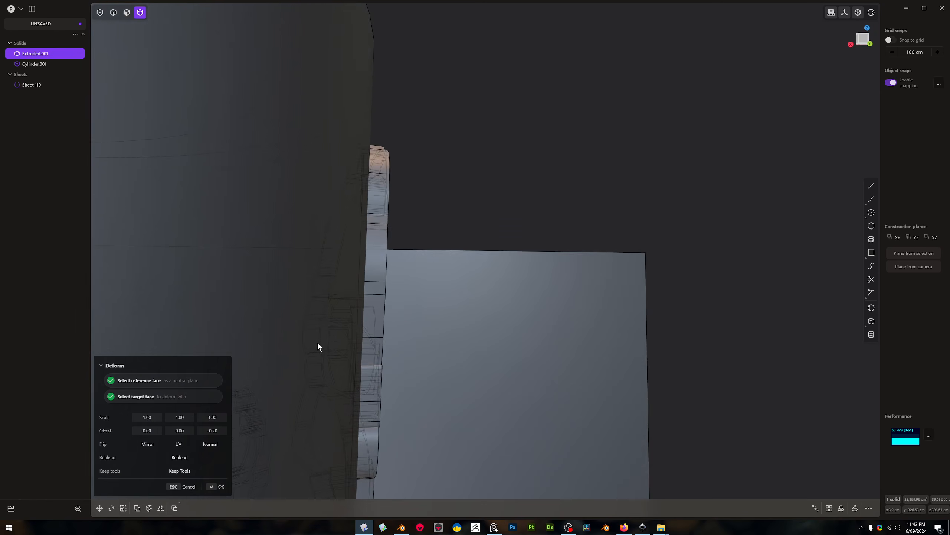
key(Return)
mouse_move(393, 307)
middle_down()
mouse_move(316, 348)
mouse_move(361, 291)
mouse_move(357, 281)
mouse_move(338, 303)
mouse_move(300, 315)
mouse_move(378, 289)
middle_up()
scroll(329, 339, down, 5)
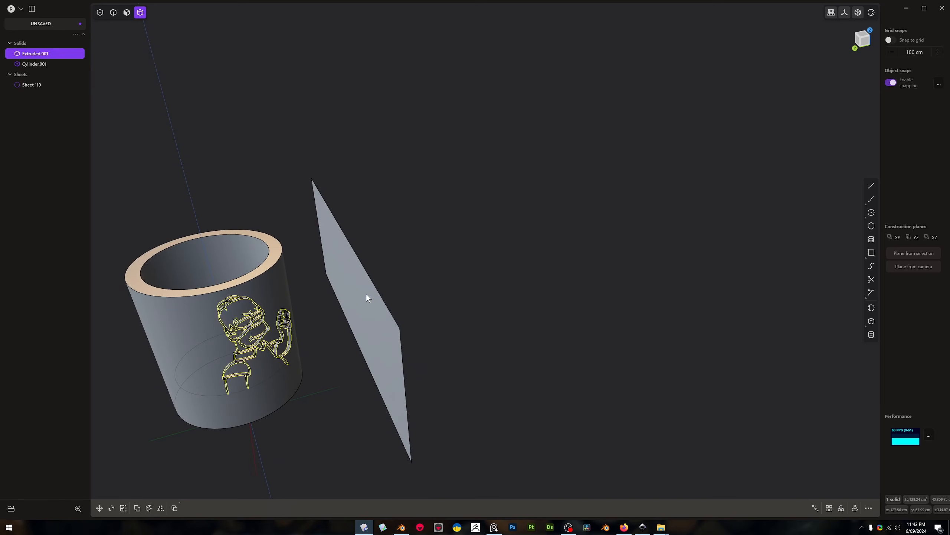
Try deleting the unwrapped sheet and joining the wrapped Homer solid to the cylinder with a Boolean union
click(365, 293)
key(Delete)
click(277, 295)
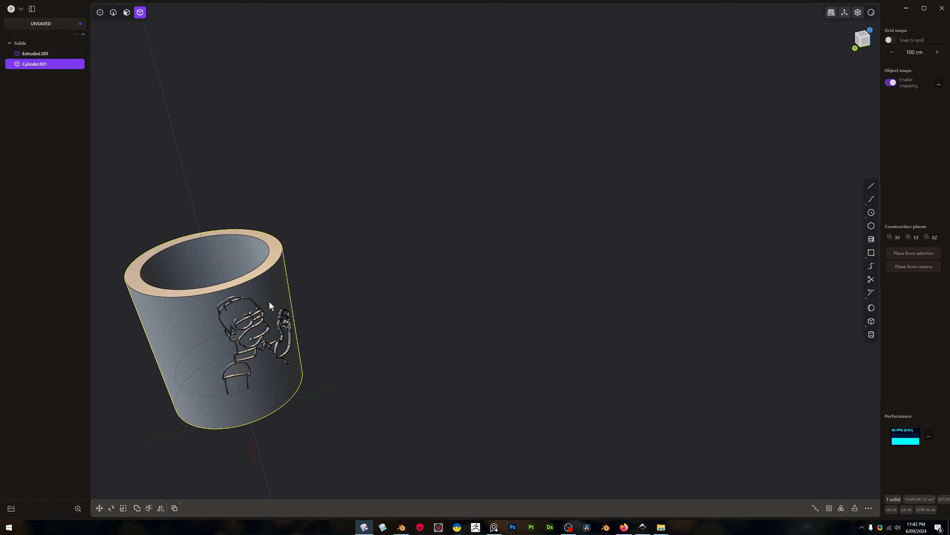
key(q)
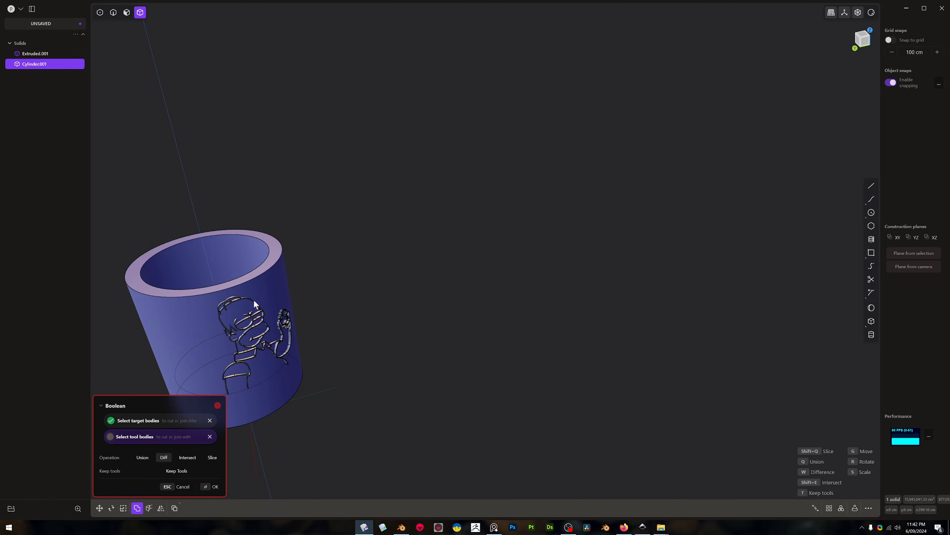
click(253, 302)
key(q)
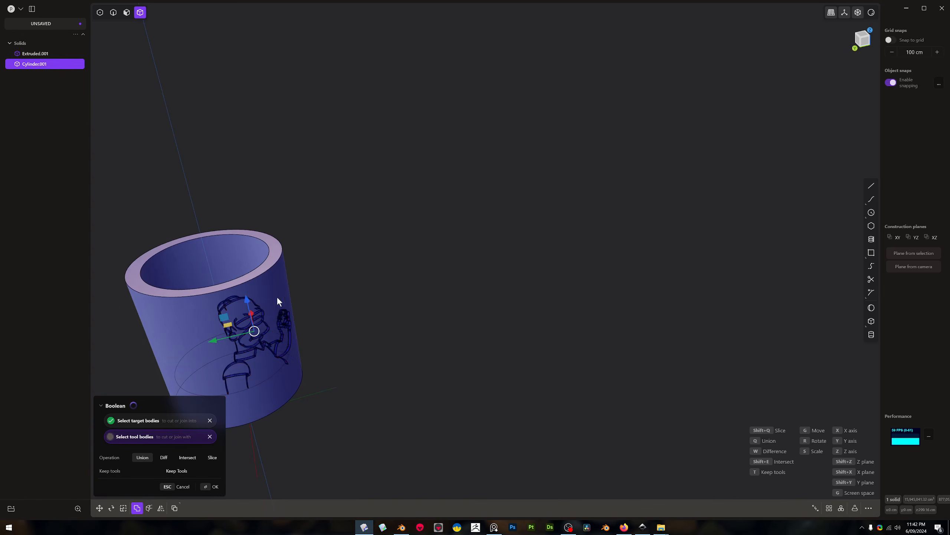
middle_drag(266, 300, 287, 274)
key(Return)
Examine the raised Homer outline where it meets the cylinder's outer wall from several angles
shift+middle_drag(310, 285, 368, 264)
scroll(384, 276, up, 5)
key(alt+z)
mouse_move(352, 318)
middle_down()
mouse_move(297, 329)
mouse_move(220, 311)
mouse_move(353, 330)
middle_up()
scroll(353, 329, up, 5)
middle_drag(333, 382, 355, 194)
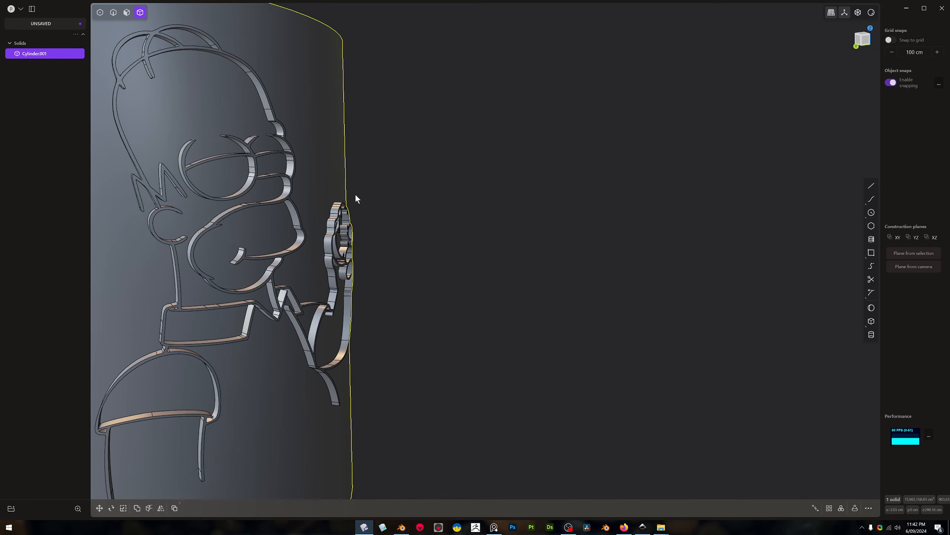
middle_drag(282, 213, 256, 237)
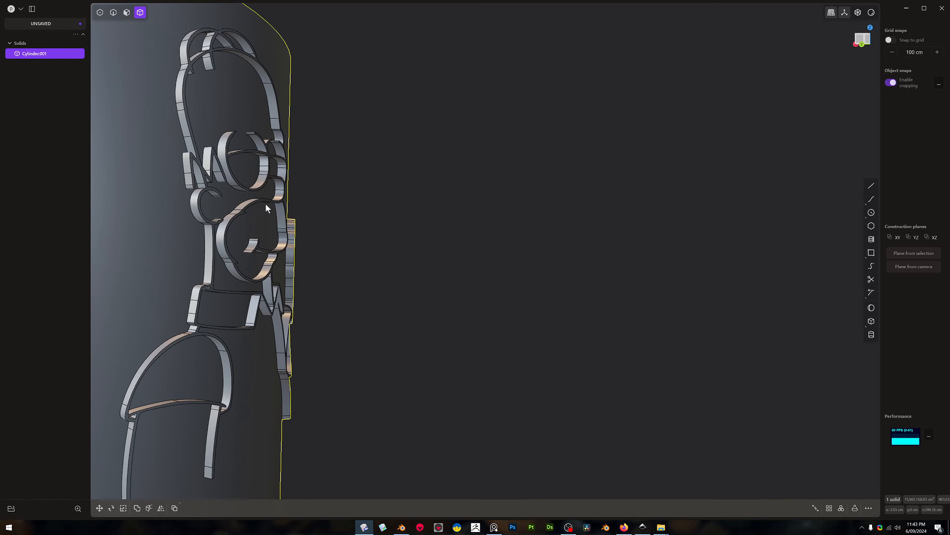
middle_drag(266, 204, 256, 208)
scroll(255, 208, up, 1)
Undo the Boolean union and the deletion of the unwrapped sheet
key(3)
key(ctrl+z)
key(ctrl+z)
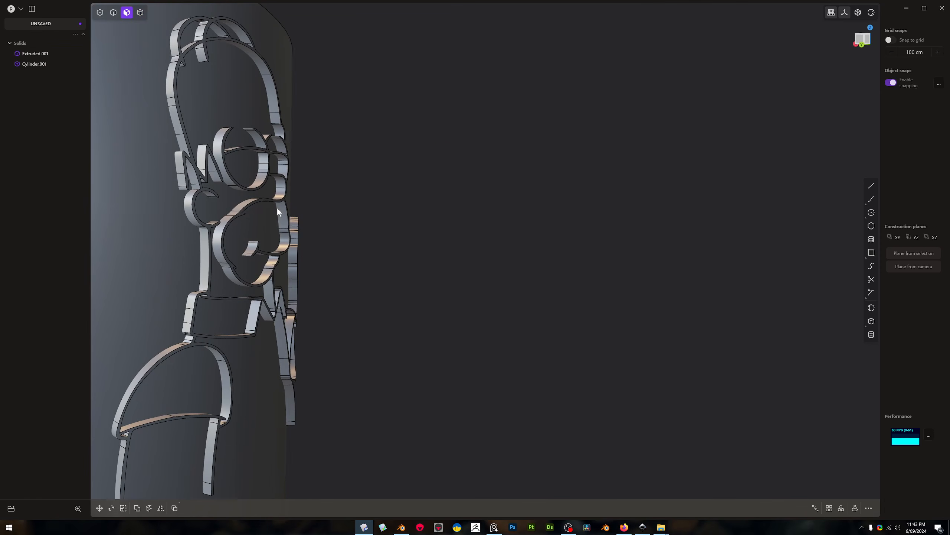
key(ctrl+z)
key(ctrl+z)
Engrave the Homer outline into the cylinder's outer wall by subtracting the wrapped solid with a Boolean difference
click(246, 209)
key(4)
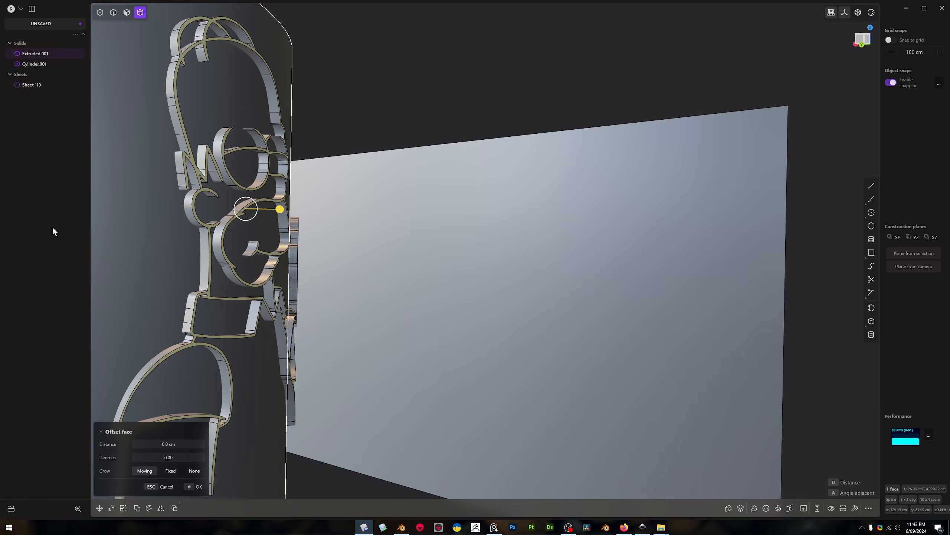
click(148, 219)
key(shift+b)
scroll(196, 234, down, 1)
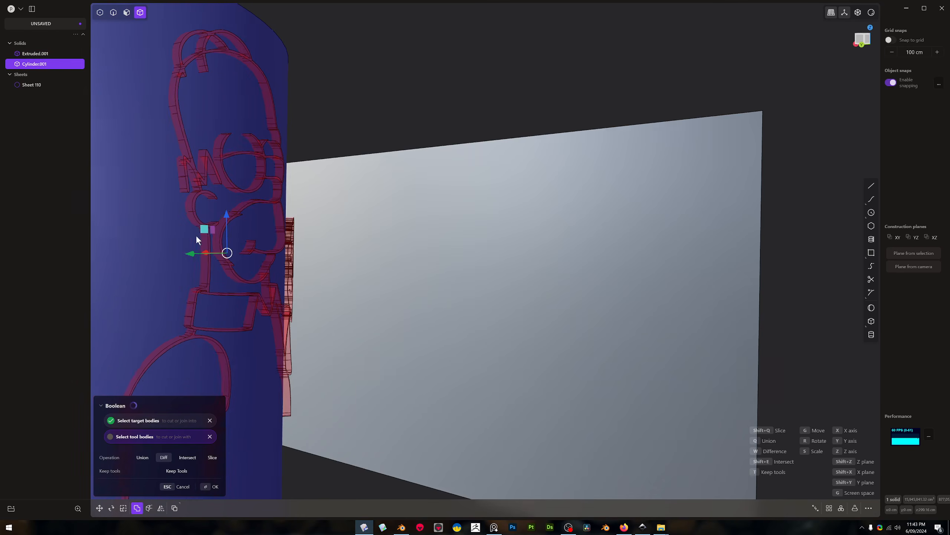
scroll(224, 227, up, 2)
key(Return)
scroll(239, 228, up, 1)
middle_drag(239, 227, 177, 247)
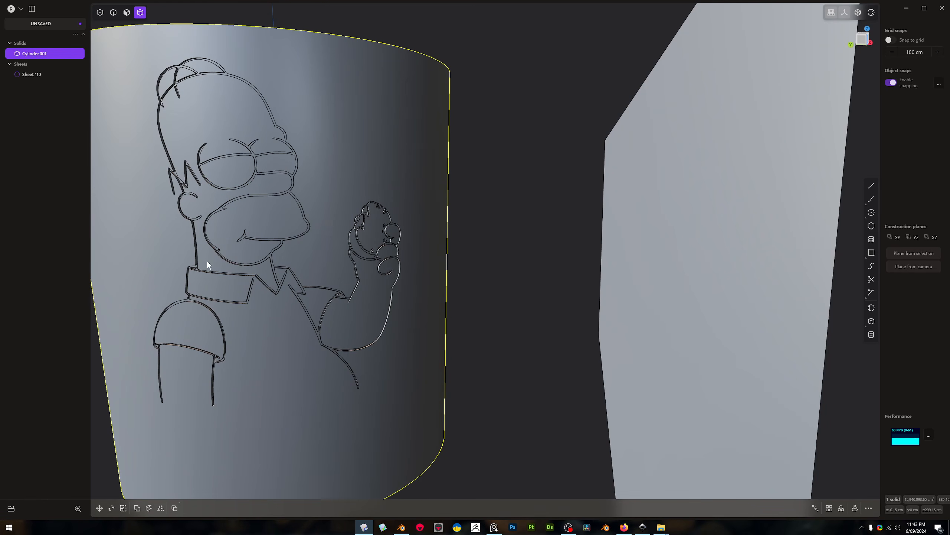
scroll(208, 262, down, 3)
middle_drag(280, 271, 453, 321)
scroll(488, 253, down, 3)
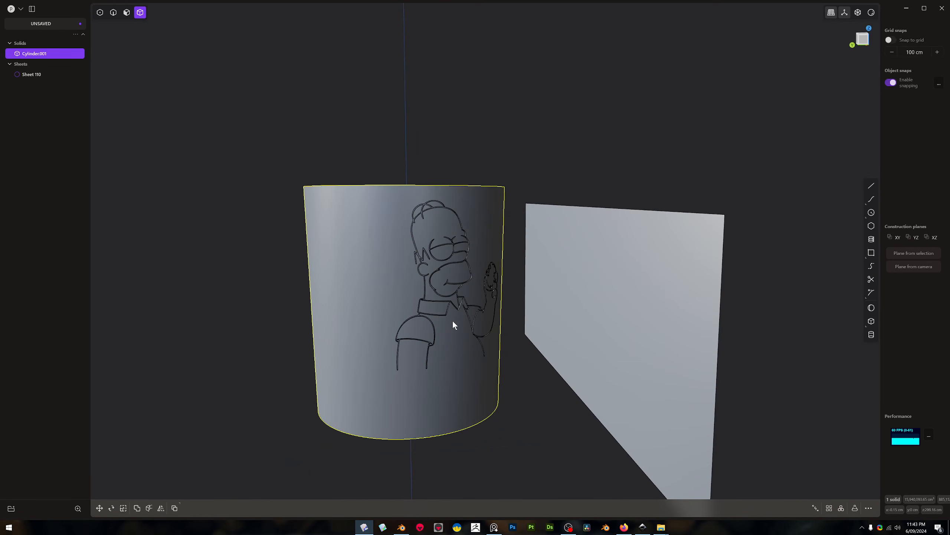